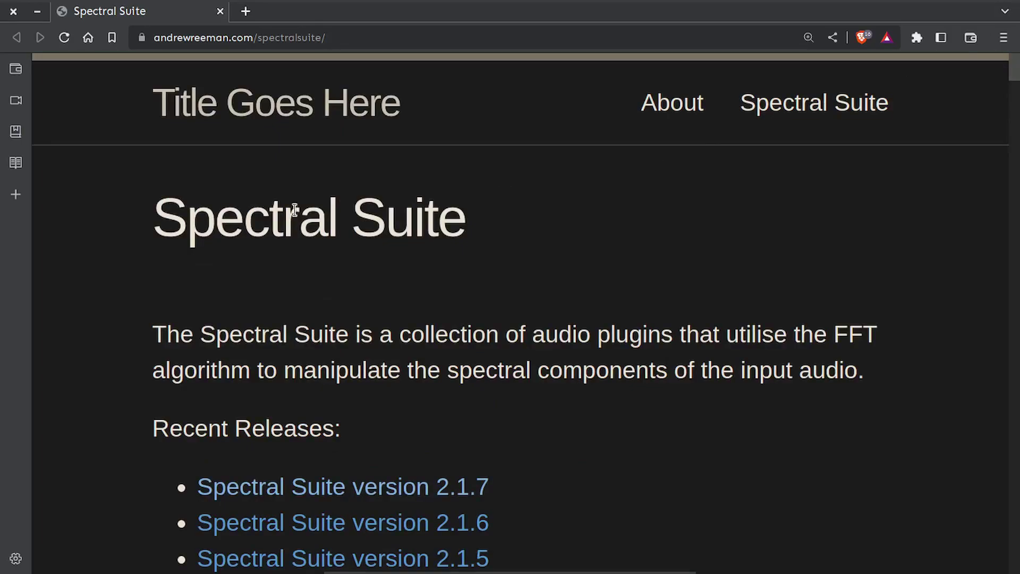
Step: Review the Spectral Suite page from the introductory description through the embedded plugin demos
drag(158, 325, 860, 367)
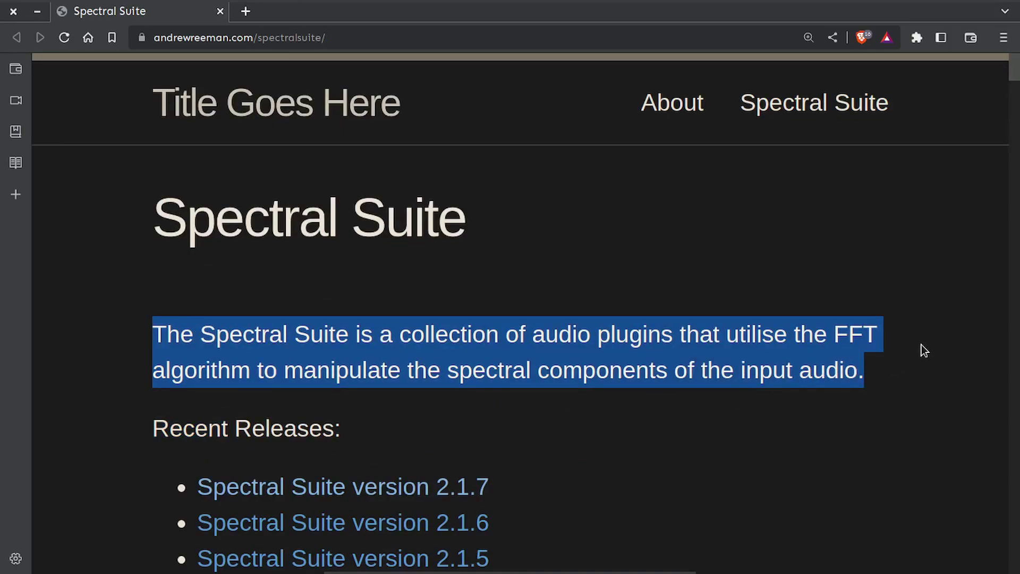
key(ctrl+0)
scroll(1011, 123, down, 8)
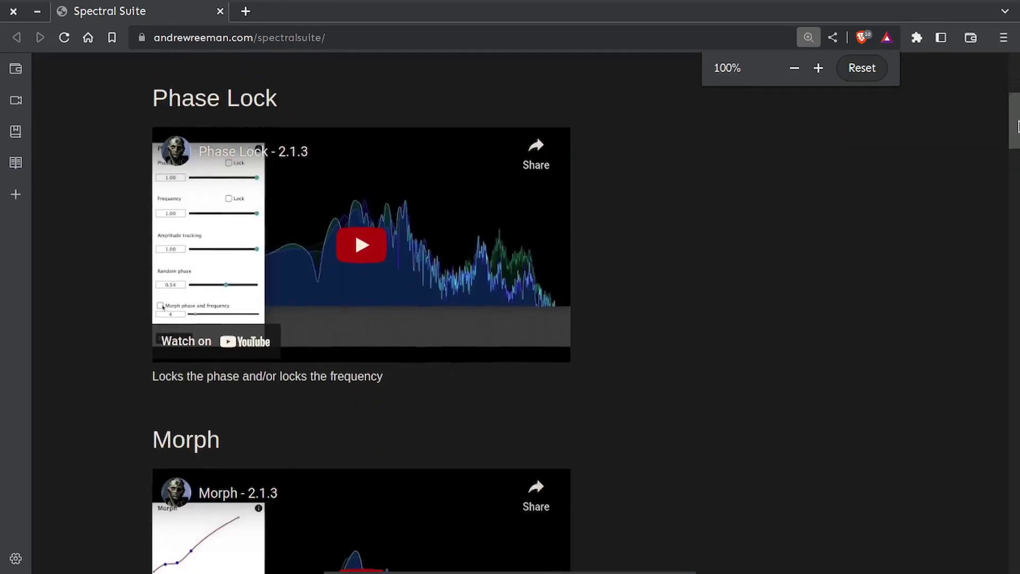
scroll(917, 207, down, 12)
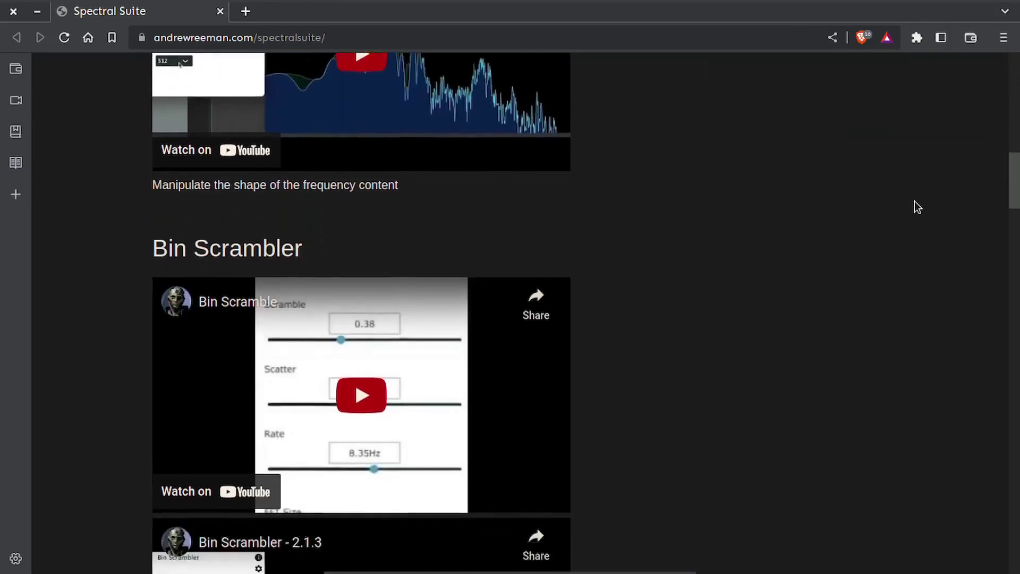
scroll(914, 201, down, 8)
scroll(915, 200, down, 12)
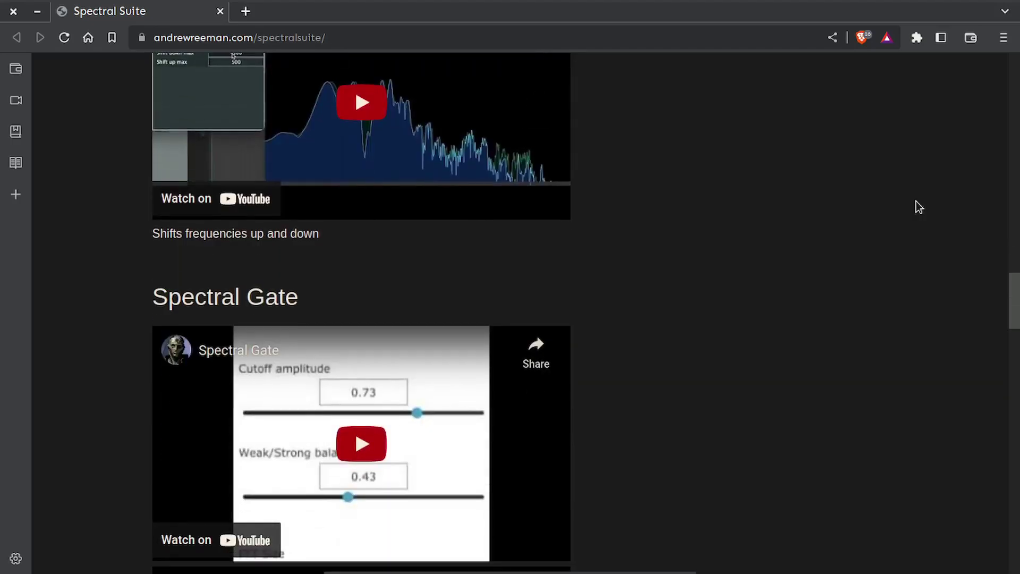
scroll(915, 200, down, 18)
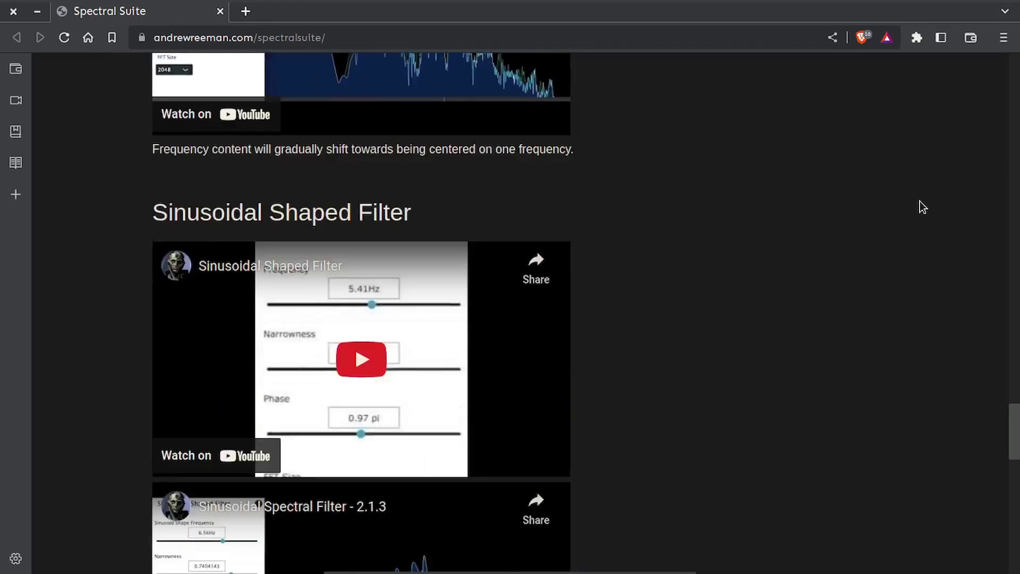
scroll(922, 208, down, 10)
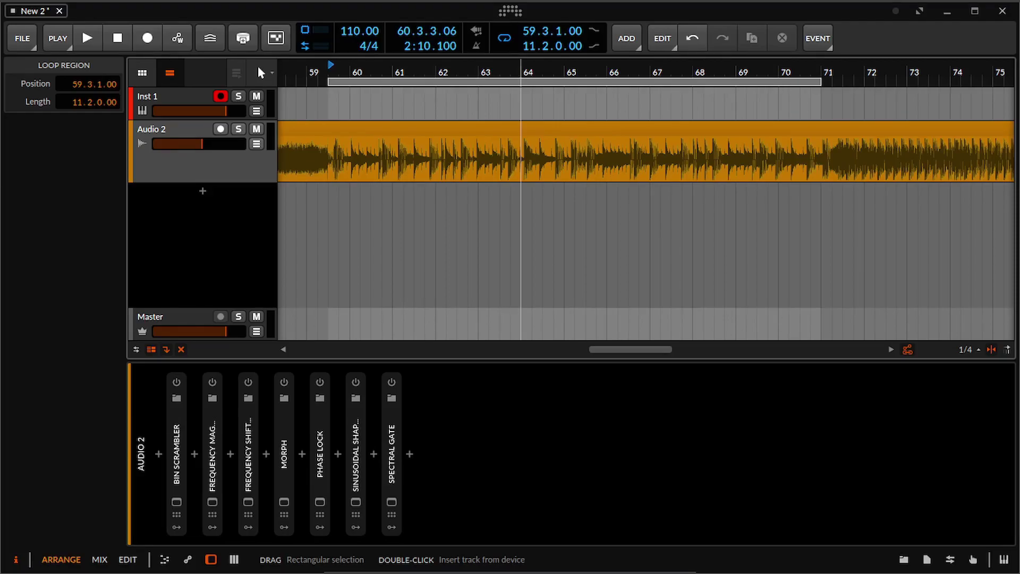
Step: Play the looped section of Audio 2 with all its effects bypassed
key(space)
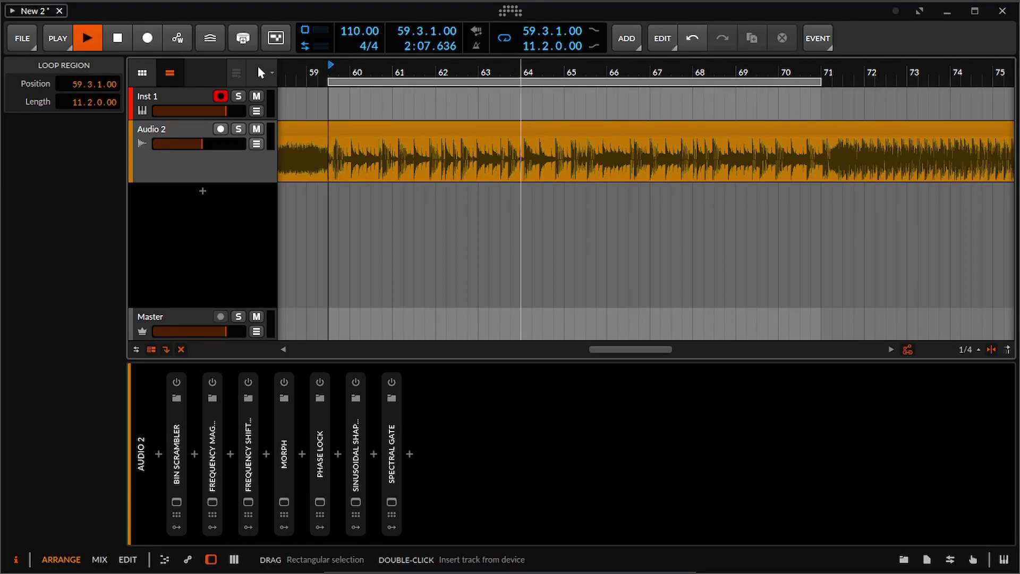
key(space)
click(248, 382)
Step: Enable Bin Scrambler on Audio 2, move its window over the arrangement and audition the loop
click(176, 453)
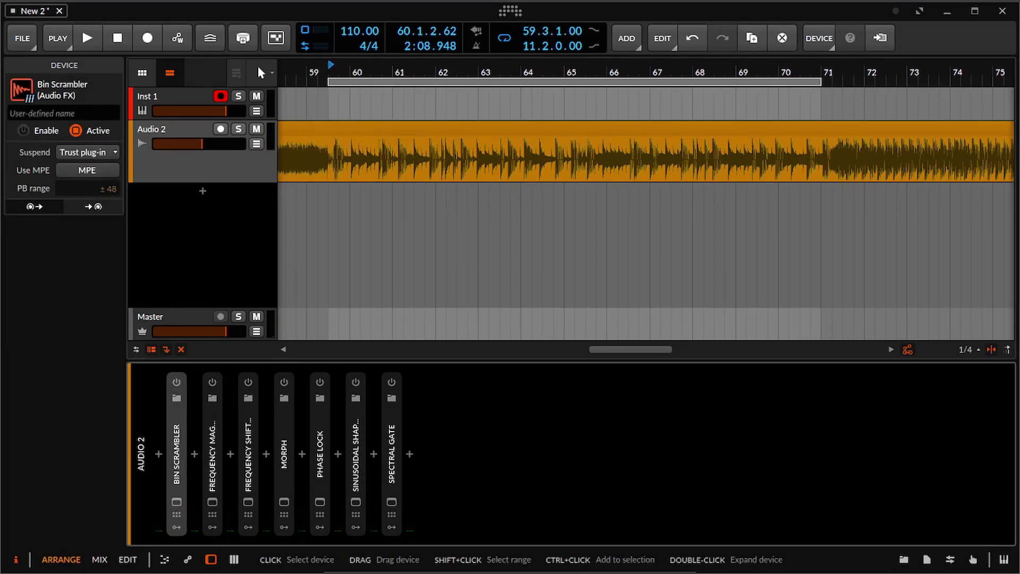
click(176, 382)
key(space)
drag(159, 23, 773, 86)
key(space)
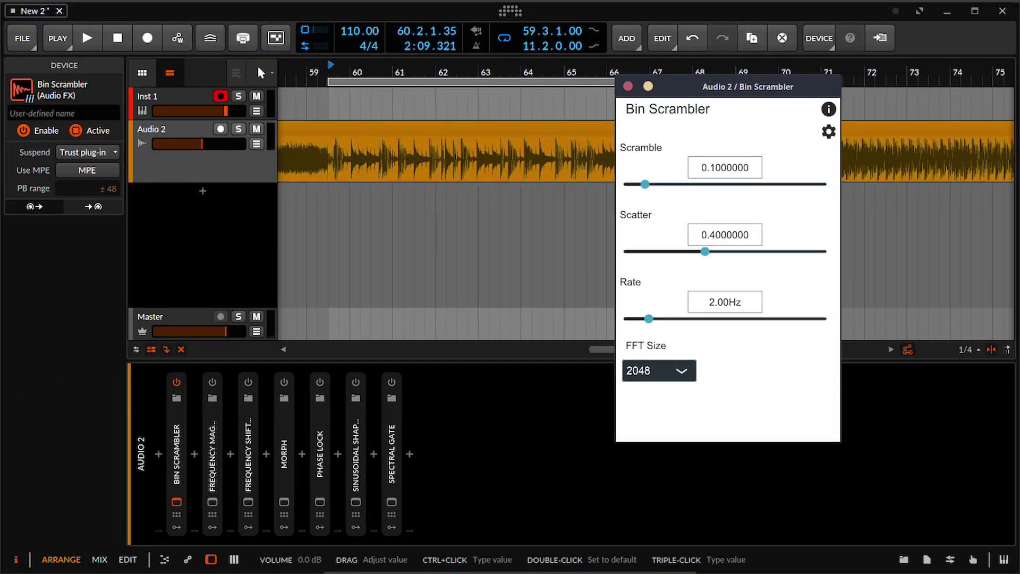
Step: Raise Bin Scrambler's Scramble to about 0.93 while the loop plays
key(space)
drag(645, 184, 811, 184)
key(space)
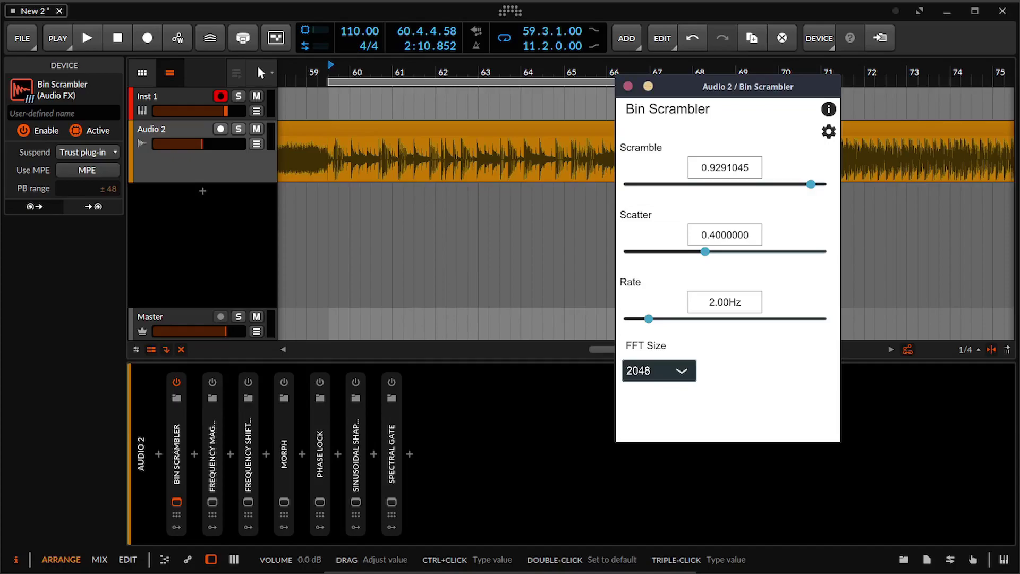
Step: Raise Bin Scrambler's Scatter to 1.0 while the loop plays
key(space)
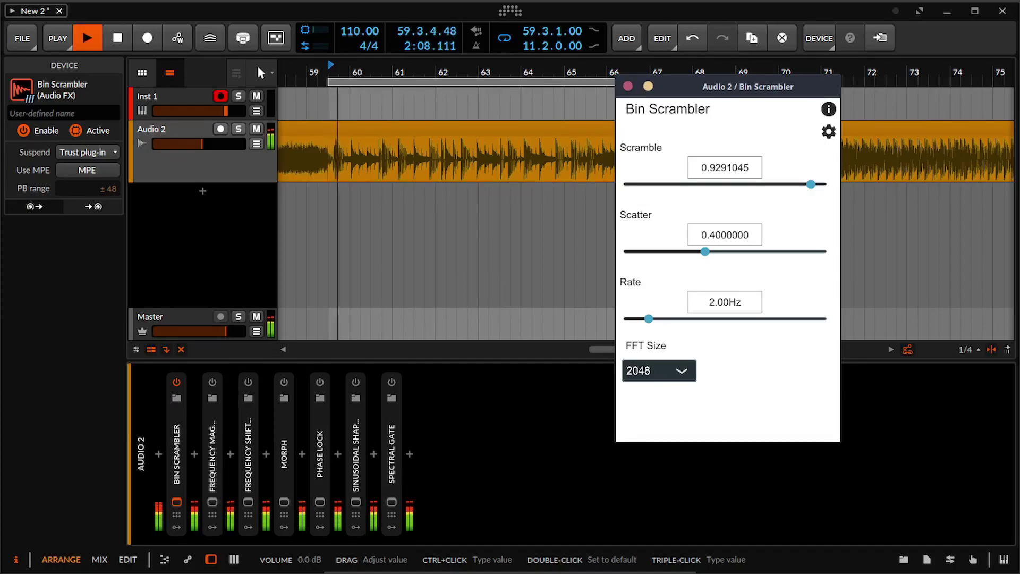
drag(705, 251, 825, 251)
key(space)
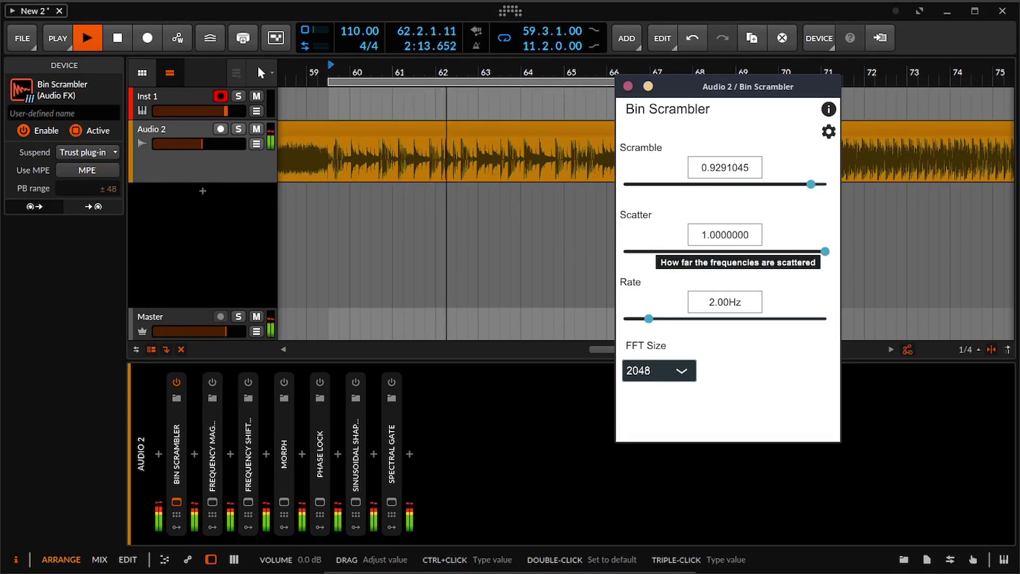
key(space)
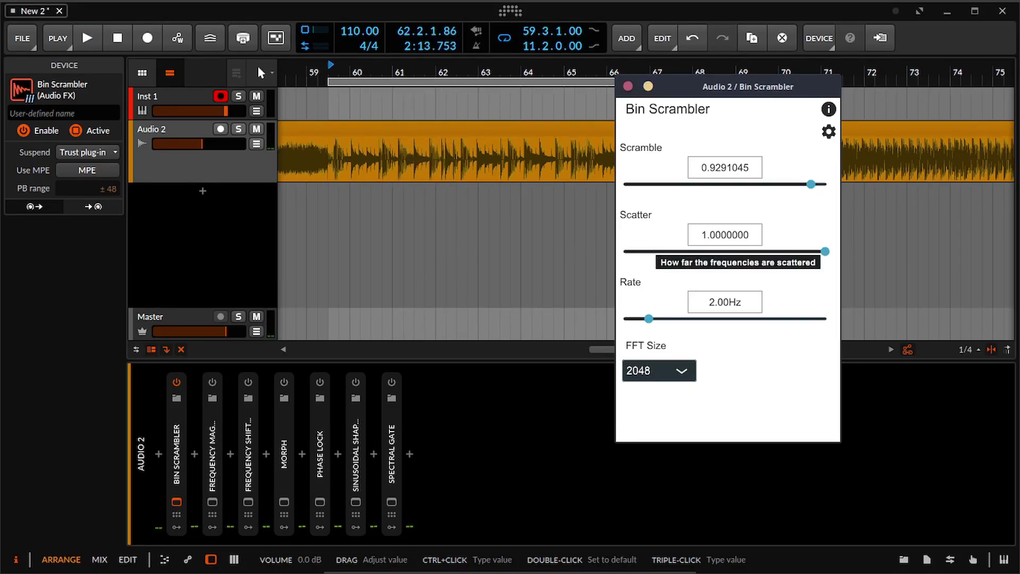
Step: Set Scramble to about 0.92 and Scatter to about 0.86 in Bin Scrambler while auditioning the loop
key(space)
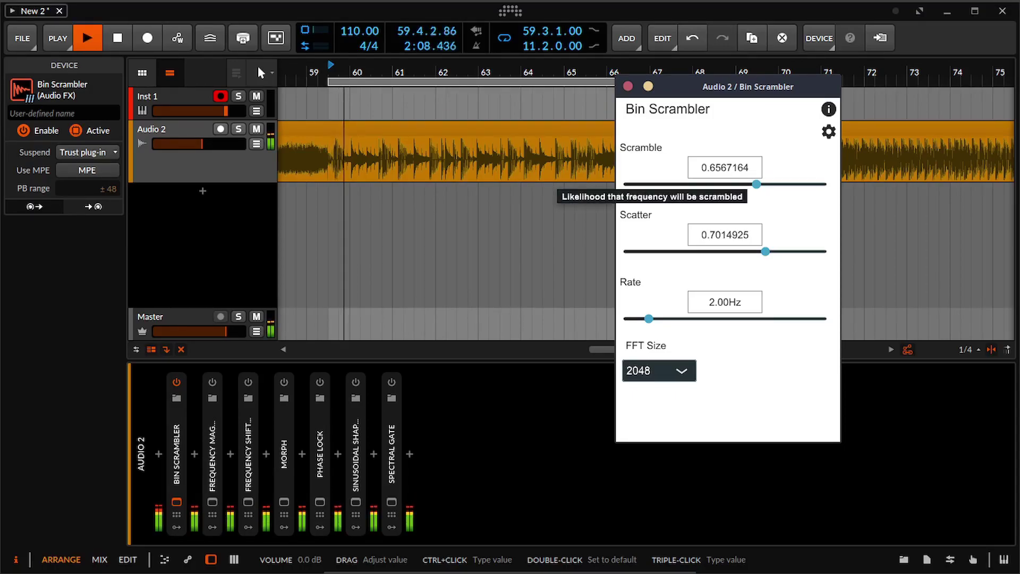
drag(756, 184, 809, 185)
key(space)
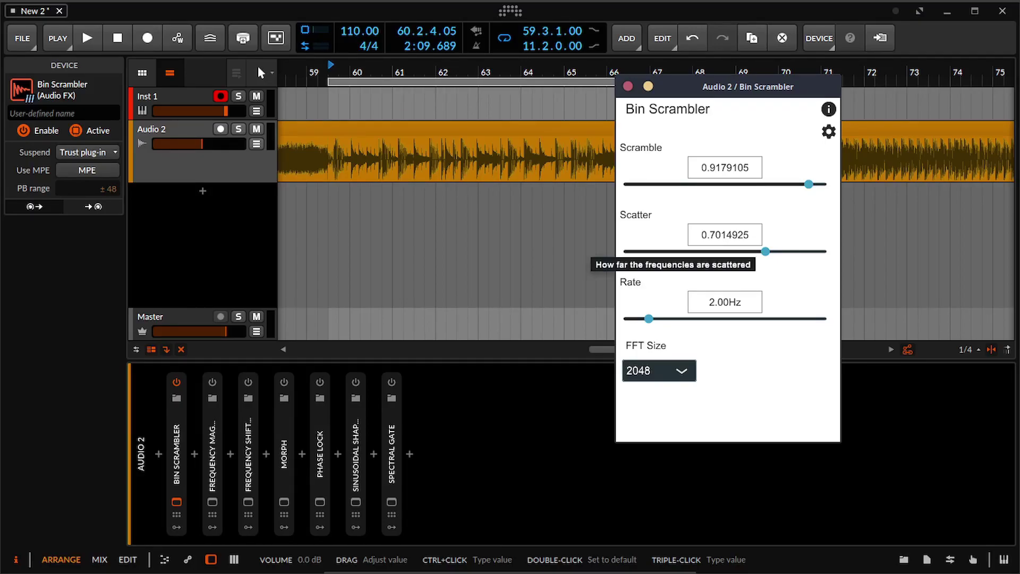
key(space)
drag(765, 251, 796, 251)
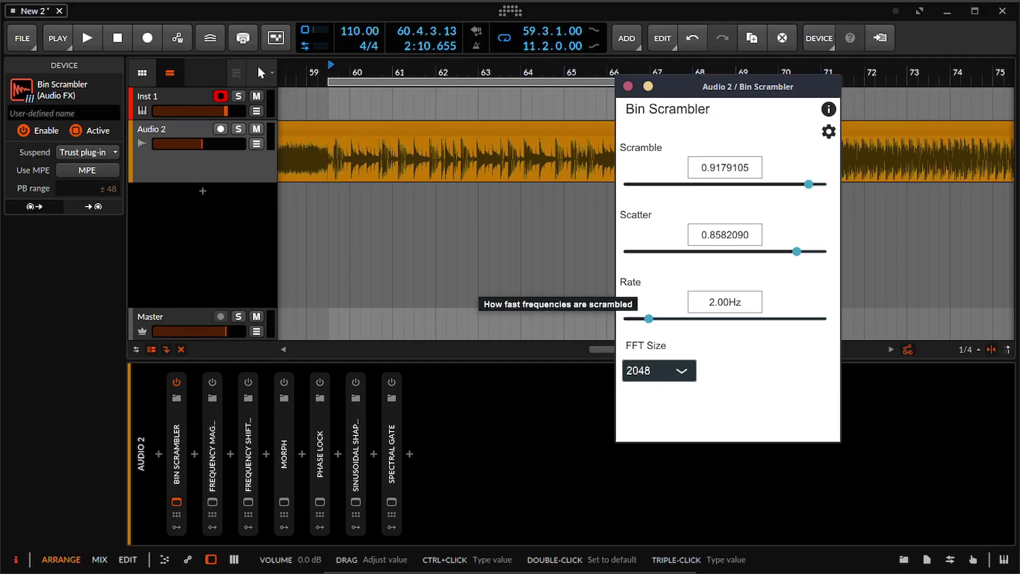
Step: Raise Bin Scrambler's Rate to about 13.62 Hz while the loop plays
key(space)
drag(649, 318, 807, 318)
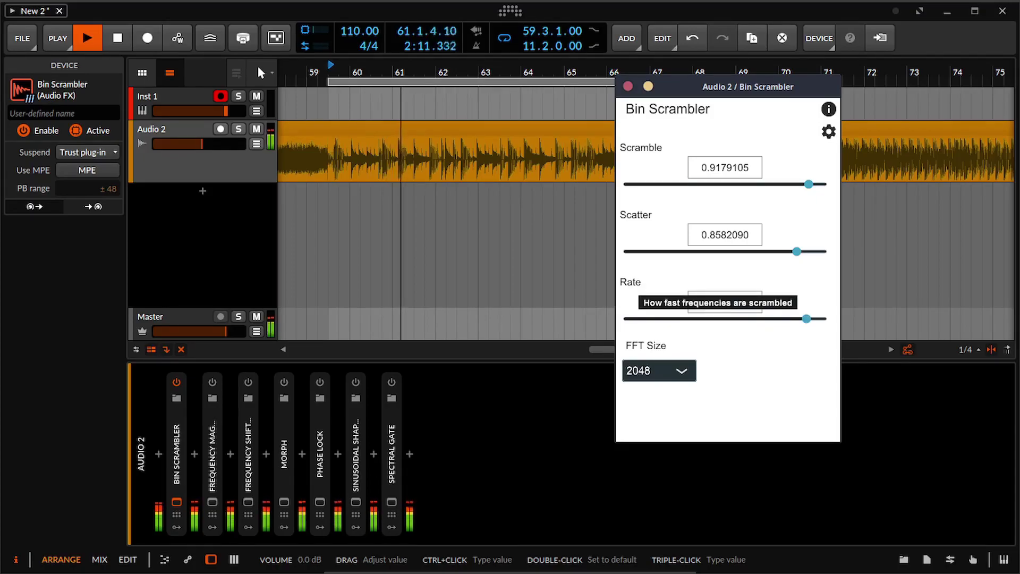
key(space)
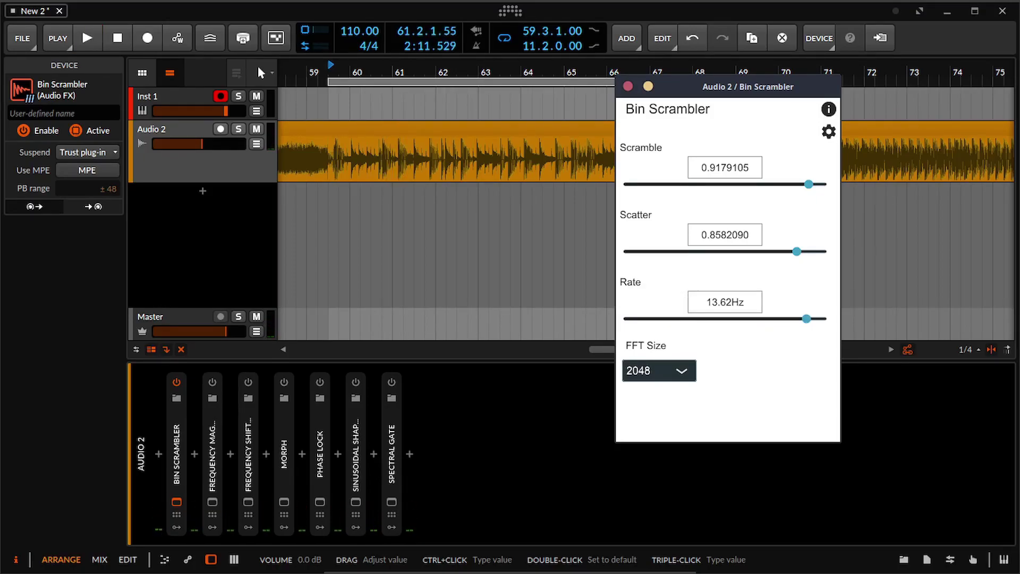
Step: Lower Bin Scrambler's Rate to about 7.96 Hz and audition the loop
drag(806, 318, 729, 318)
key(space)
key(space)
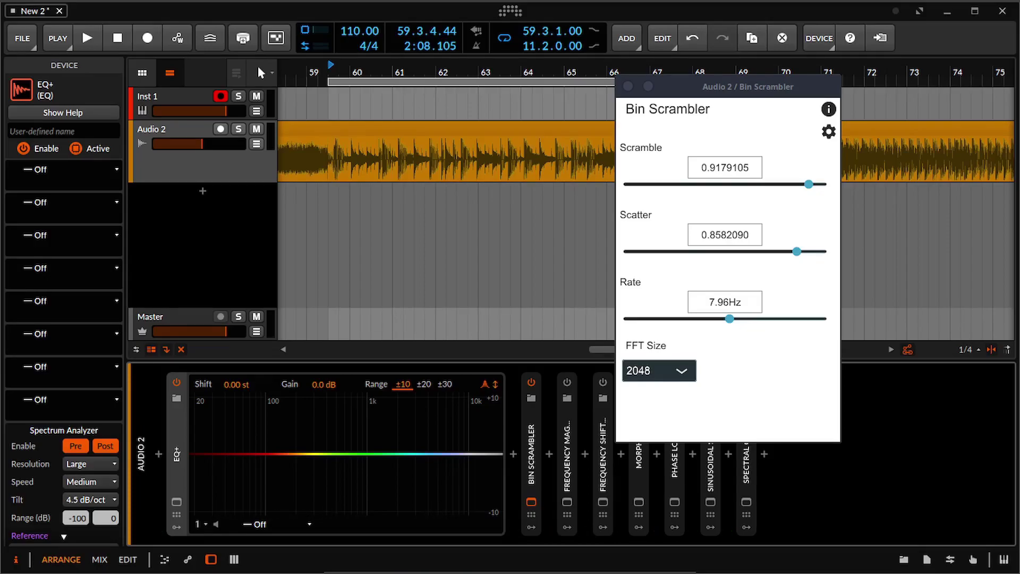
Step: Add two Bell points in the EQ+ ahead of Bin Scrambler, at 20 Hz and about 2.44 kHz
click(346, 478)
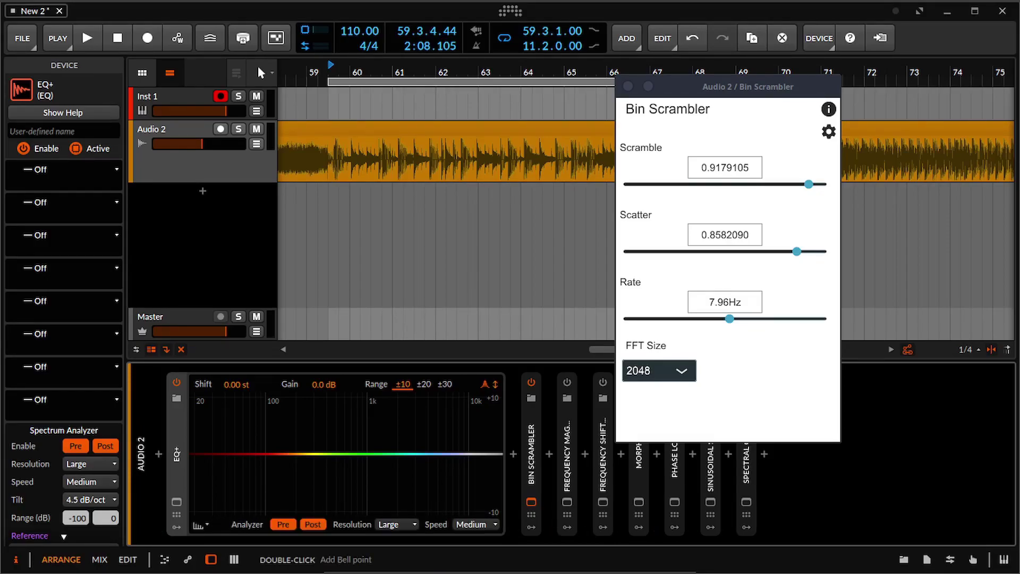
double_click(214, 454)
key(space)
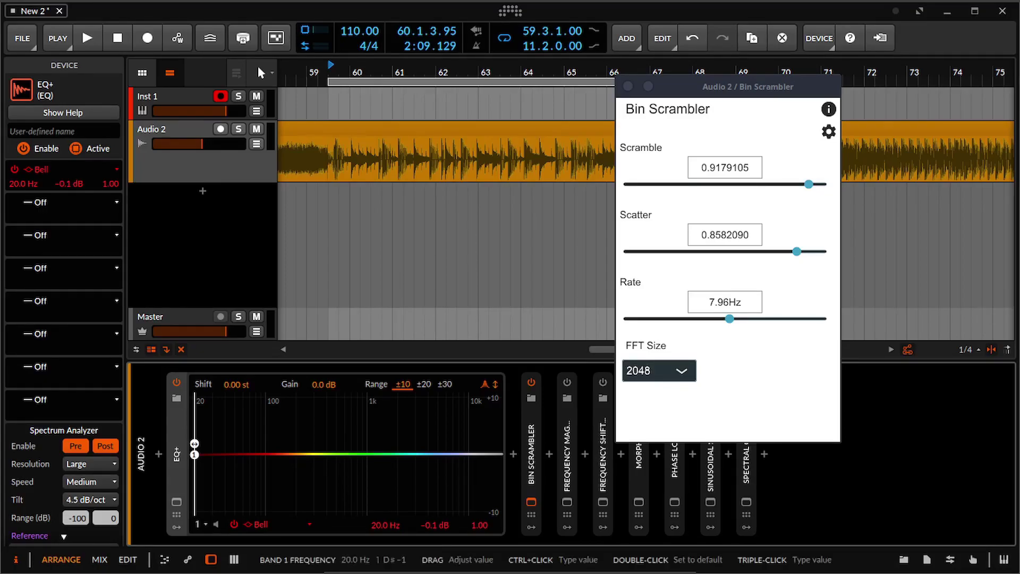
drag(346, 454, 406, 442)
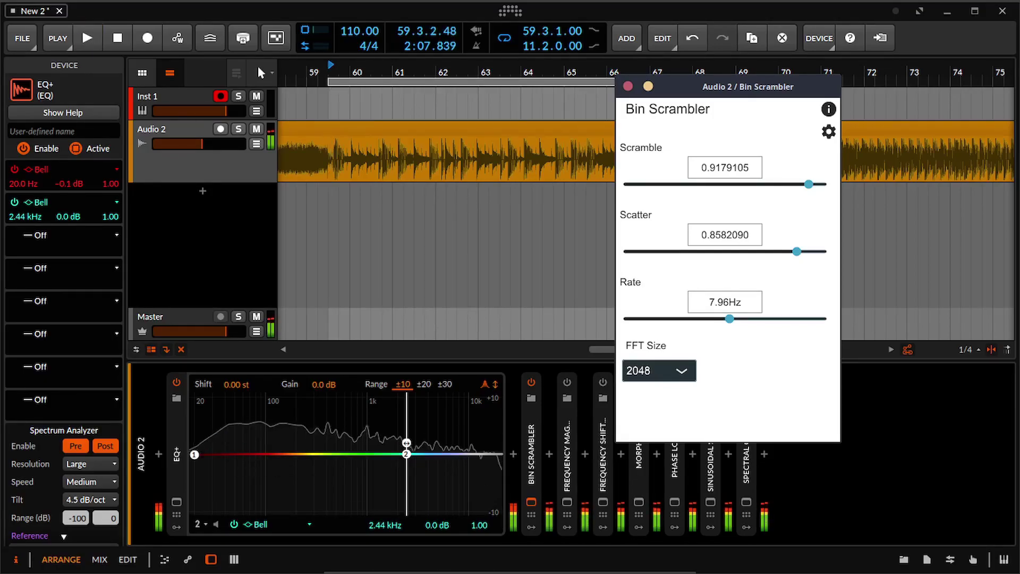
Step: Set Bin Scrambler's FFT Size to 128 and audition the loop
click(658, 370)
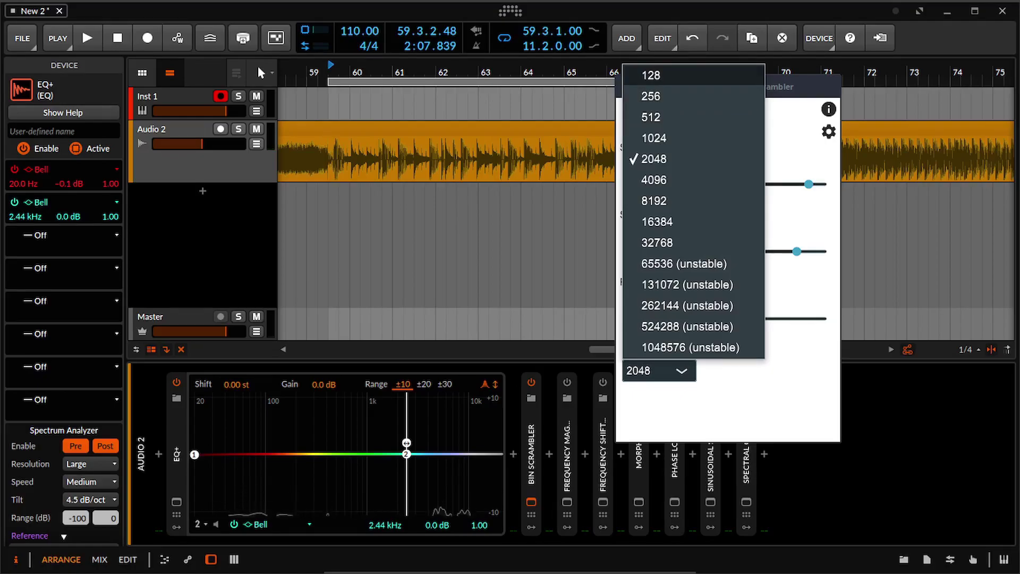
click(650, 75)
key(space)
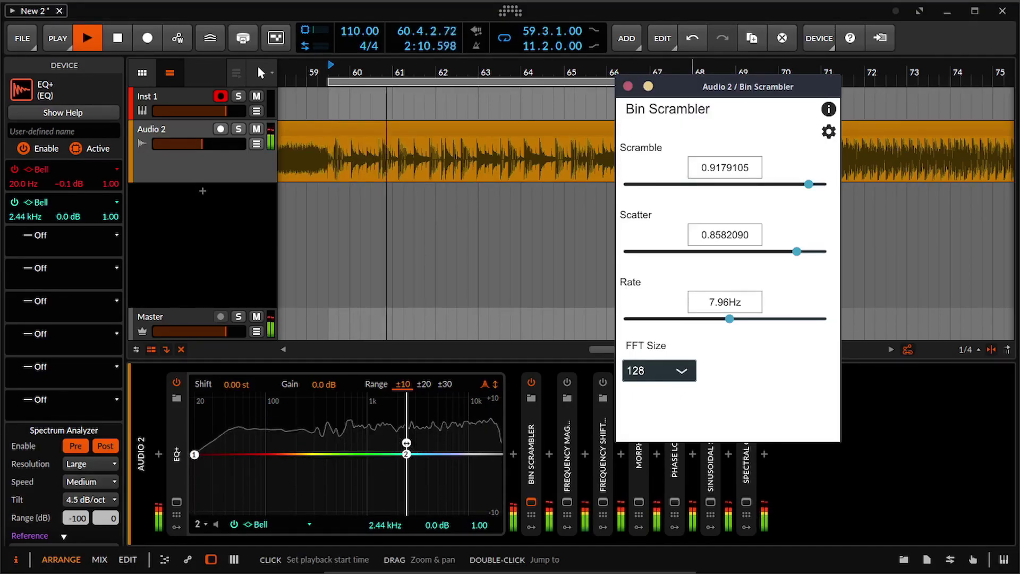
key(space)
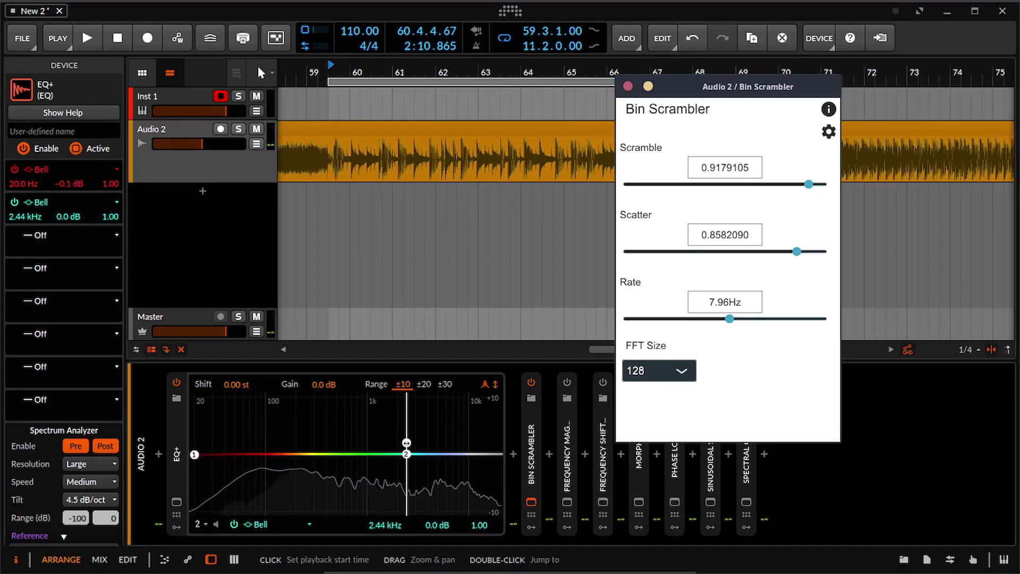
Step: Move the EQ+ band 2 point to about 120 Hz and play the loop
drag(407, 442, 273, 442)
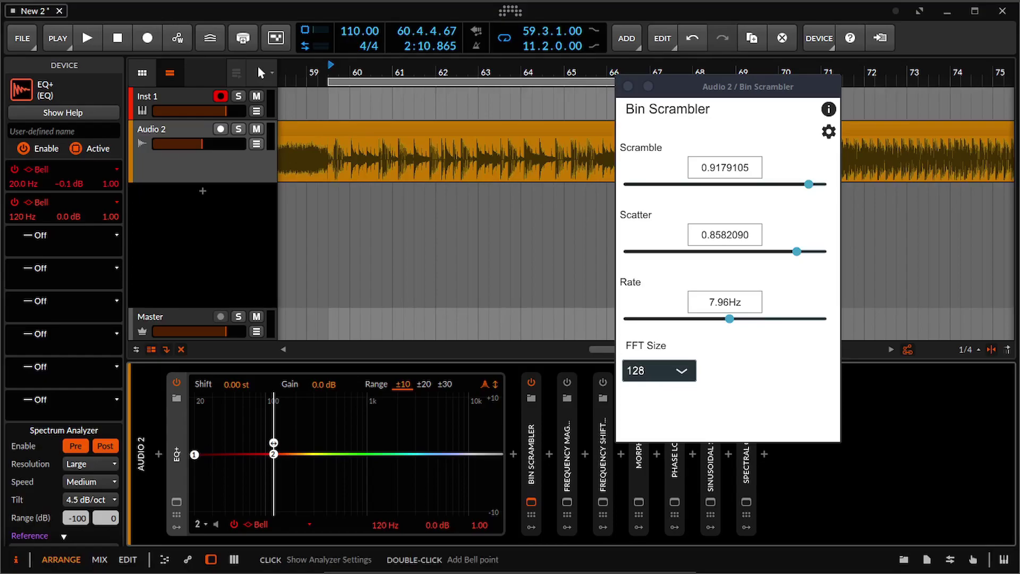
key(space)
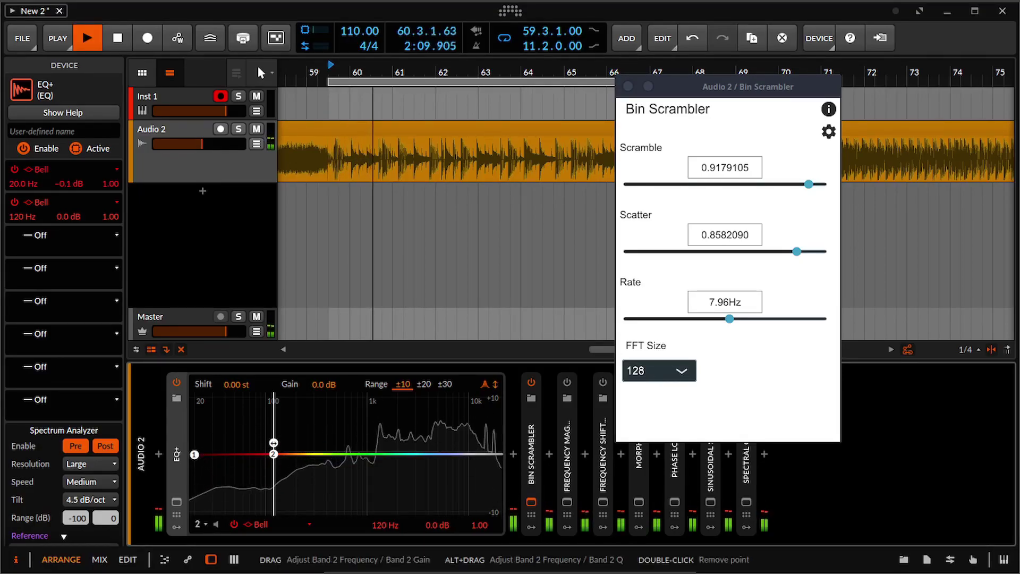
key(space)
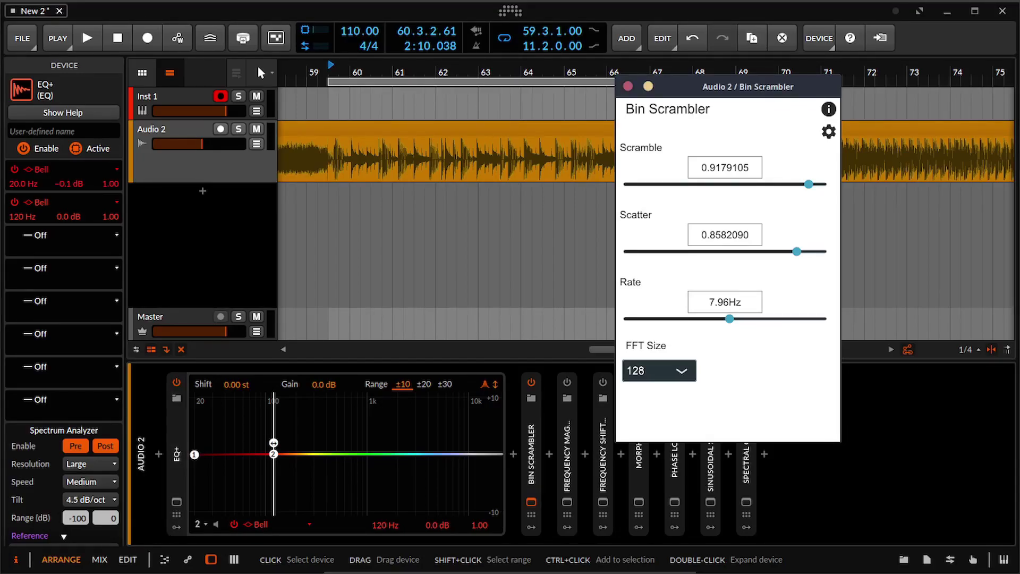
Step: Open Bin Scrambler's settings, check the random seed option and play the loop
click(829, 131)
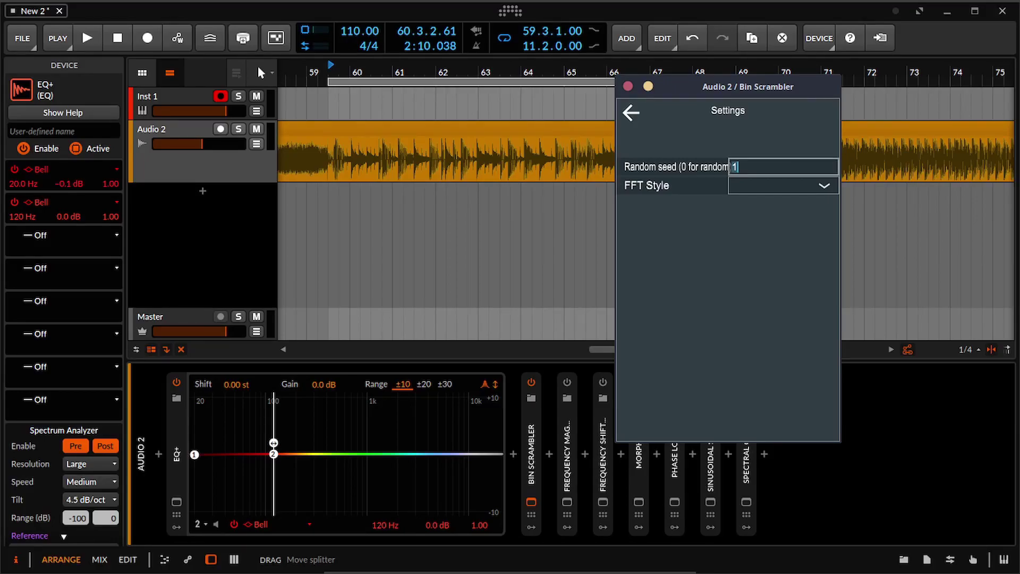
key(space)
key(space)
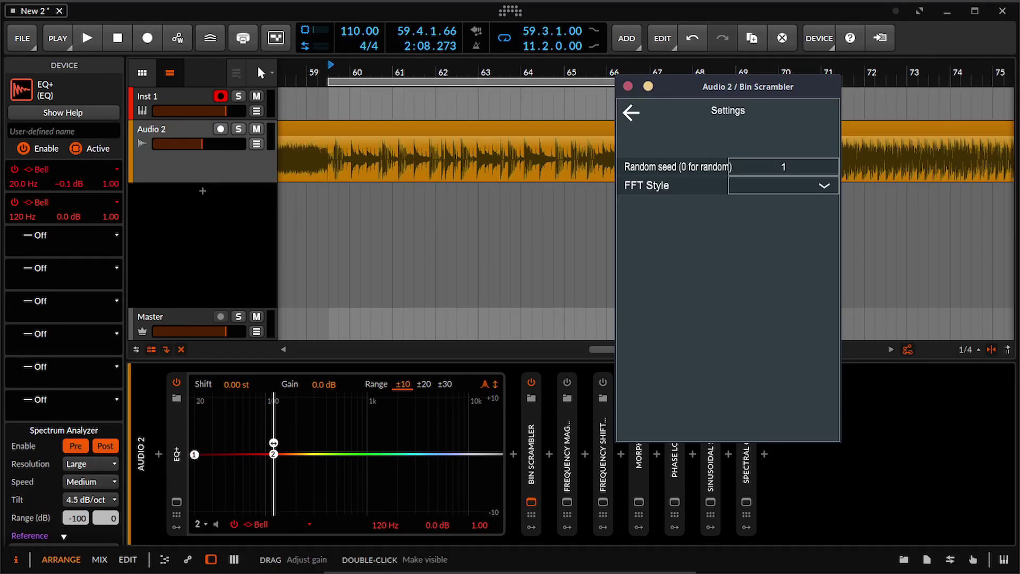
Step: Set Bin Scrambler's FFT Style to Default and audition the loop
click(782, 186)
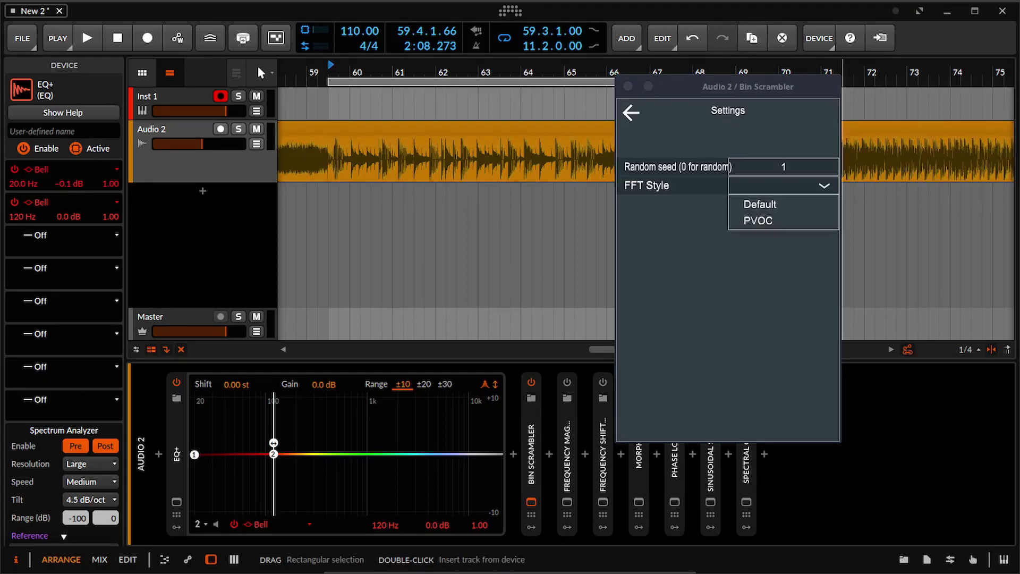
click(759, 204)
key(space)
key(space)
Step: Switch Bin Scrambler's FFT Style to PVOC and audition the loop
click(783, 185)
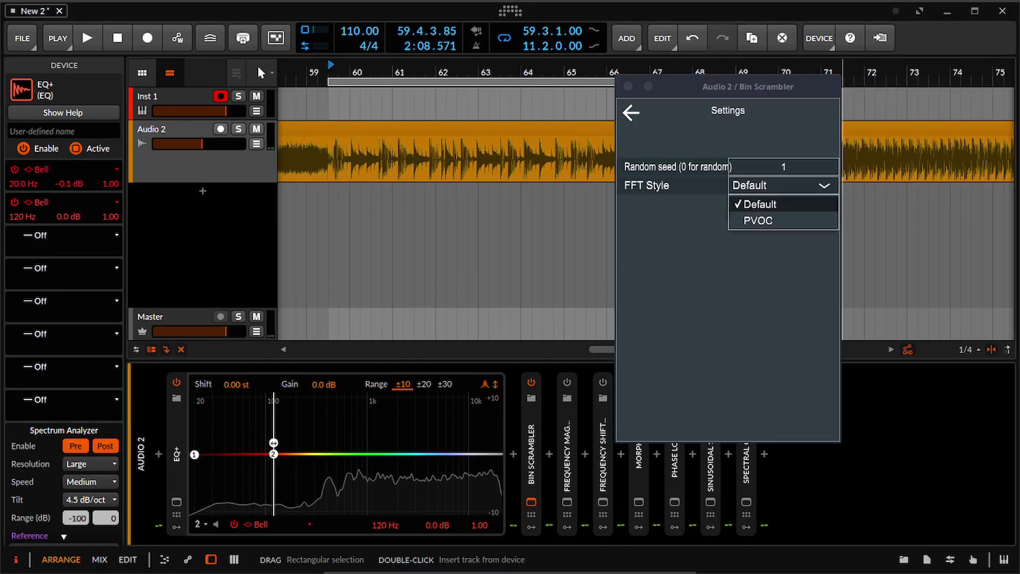
click(754, 218)
key(space)
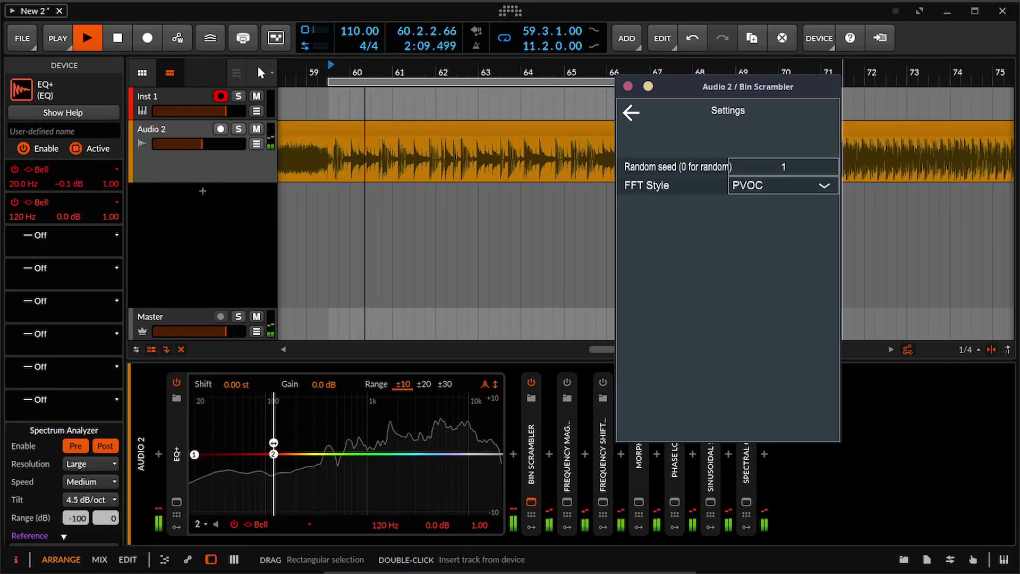
key(space)
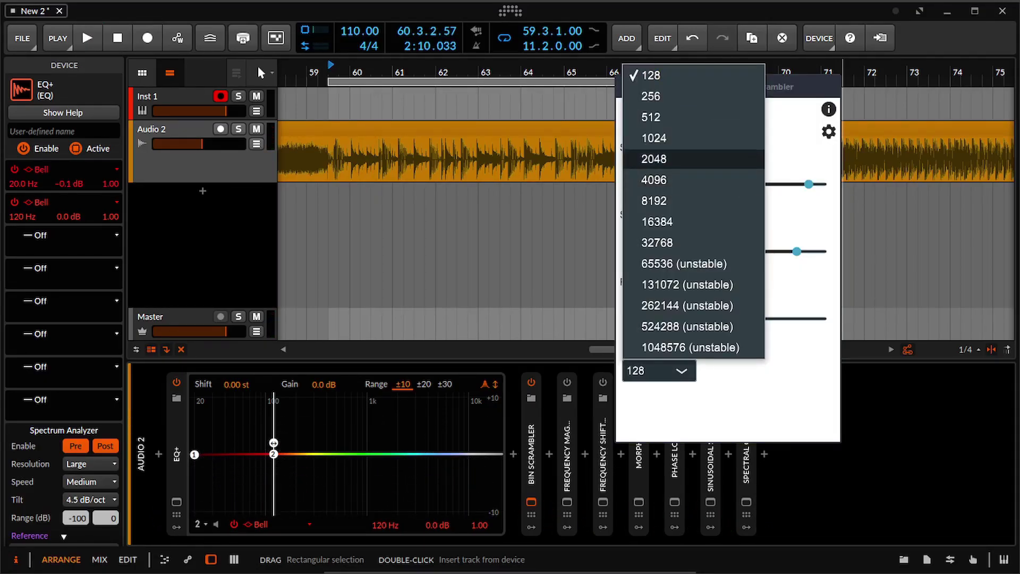
Step: Set Bin Scrambler's FFT Size to 2048 and play the loop
click(670, 160)
key(space)
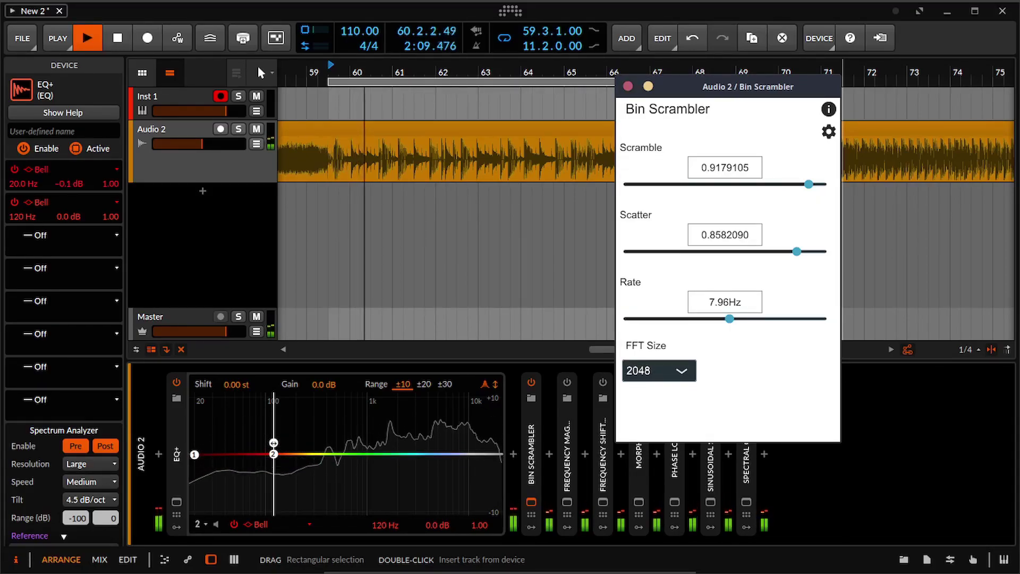
Step: Compare Bin Scrambler's FFT styles during playback by choosing Default and PVOC, and stop the loop
click(829, 131)
click(783, 185)
click(761, 204)
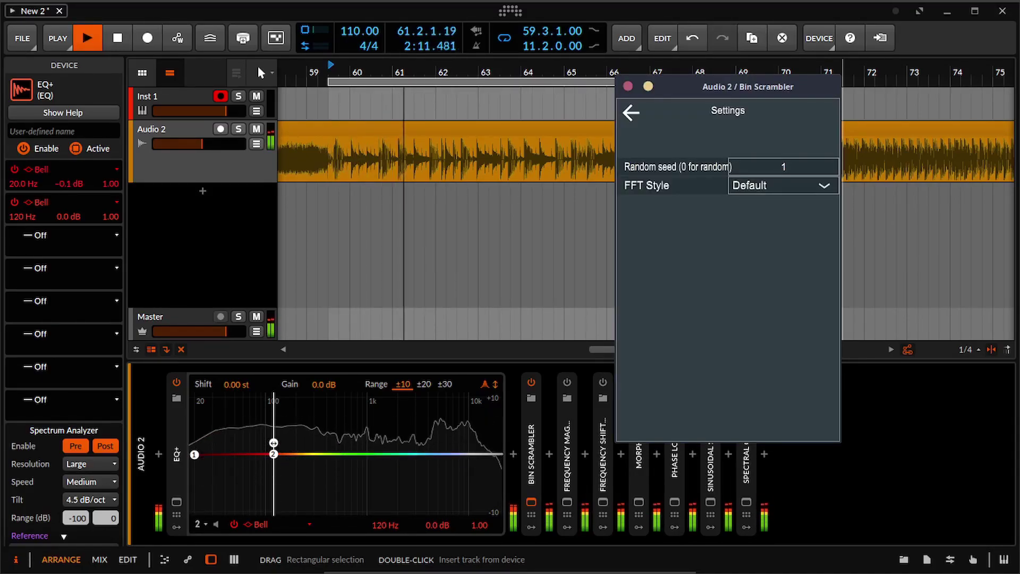
click(783, 185)
click(761, 222)
key(space)
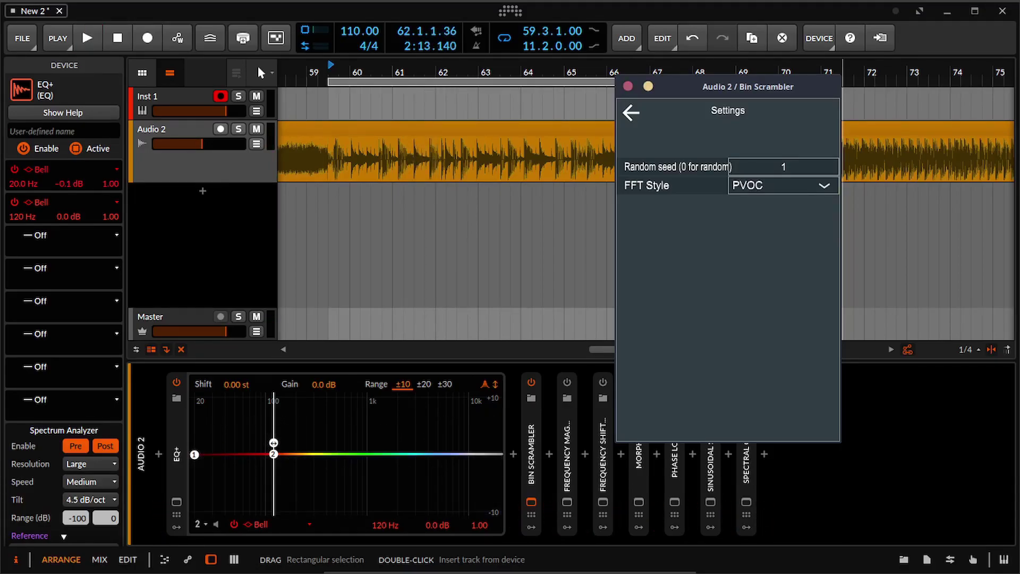
Step: Set Bin Scrambler's FFT Style to Default and return to its main controls
click(783, 185)
click(759, 203)
click(631, 112)
drag(743, 87, 254, 77)
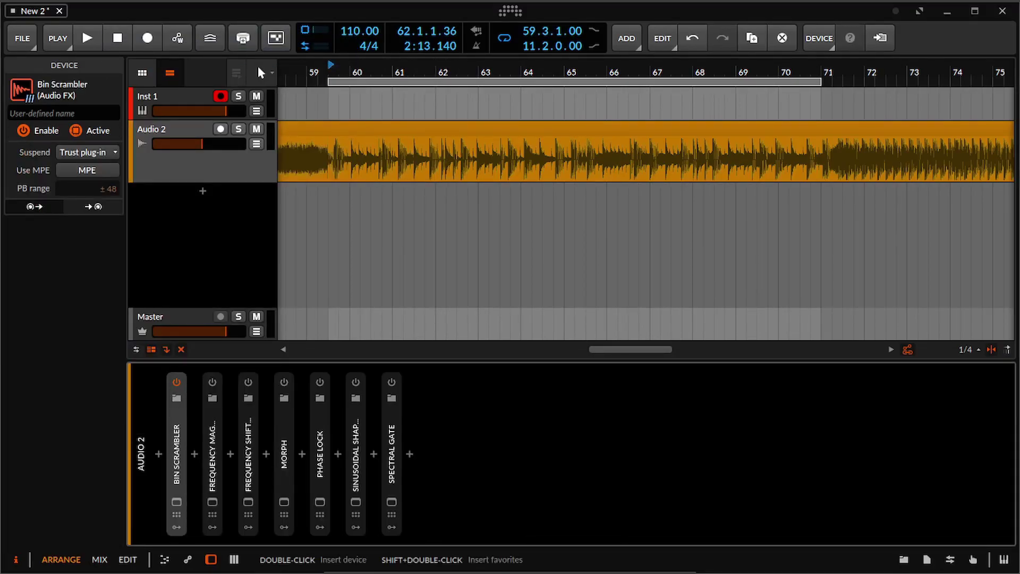
Step: Disable Bin Scrambler, enable Frequency Magnet in the device chain and show its plug-in window
click(213, 454)
click(176, 383)
click(213, 382)
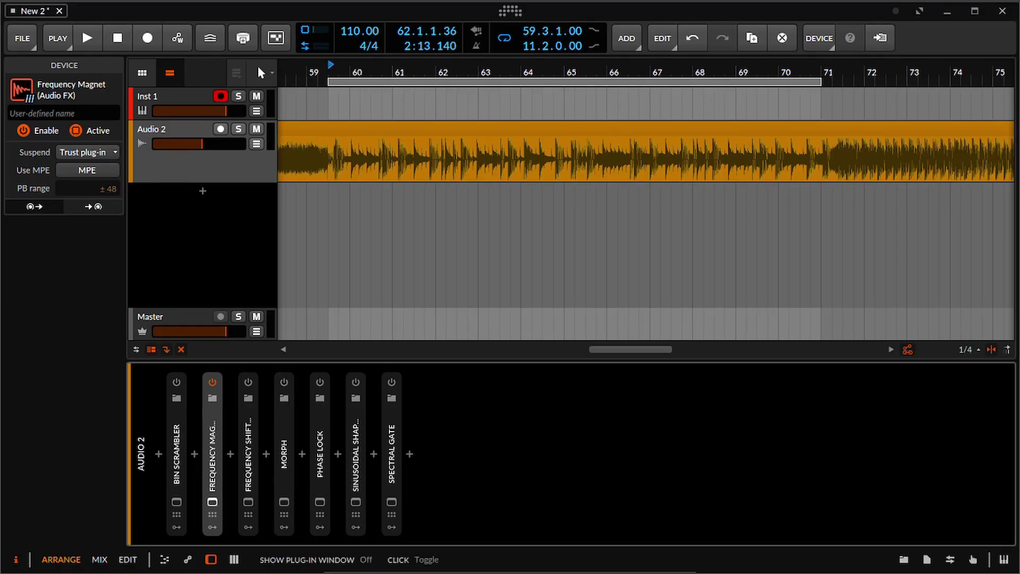
click(213, 501)
Step: Sweep Frequency Magnet's target frequency while auditioning the loop, settling at about 1135 Hz
click(82, 27)
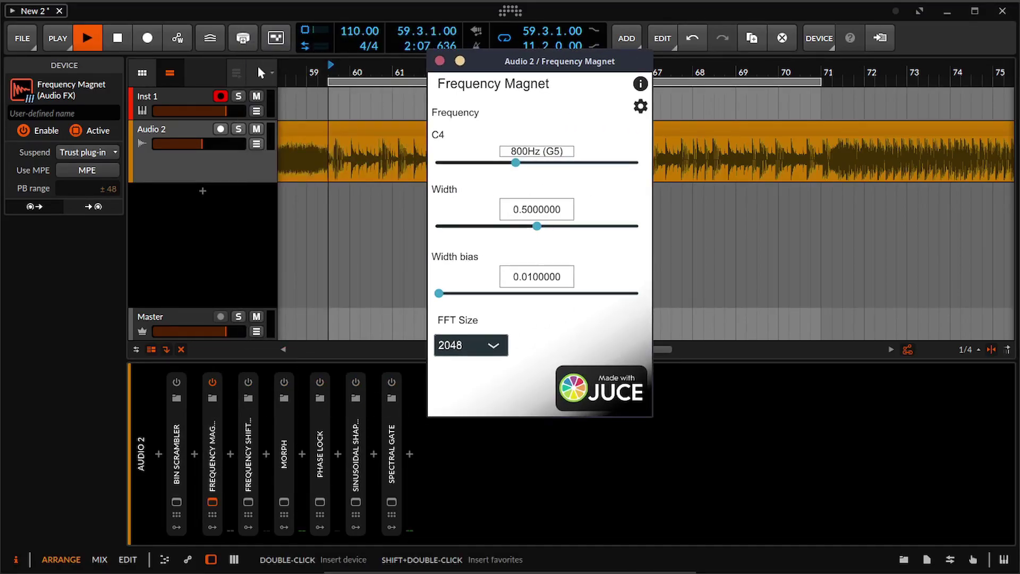
drag(515, 162, 560, 162)
key(space)
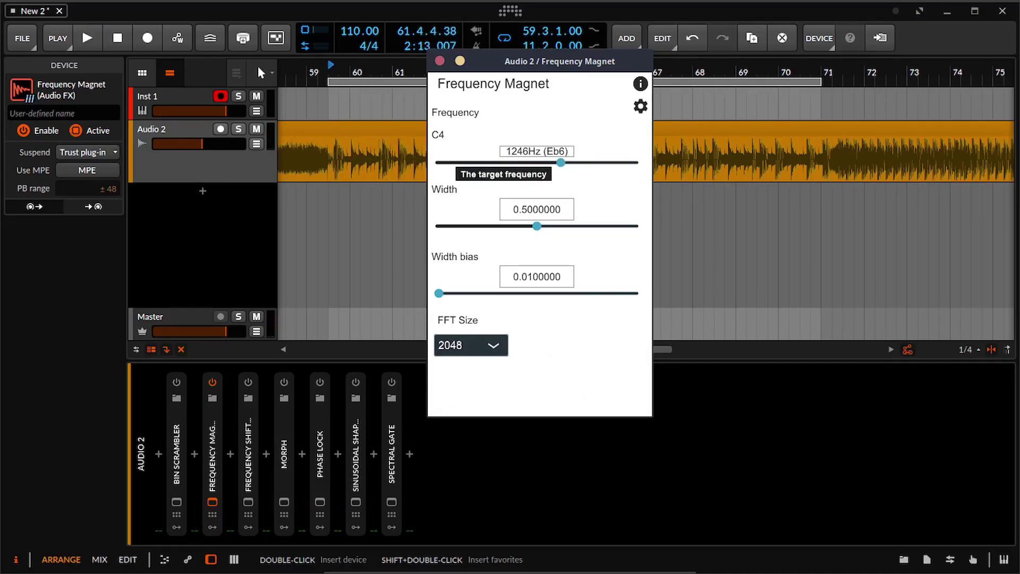
key(space)
drag(560, 162, 525, 162)
key(space)
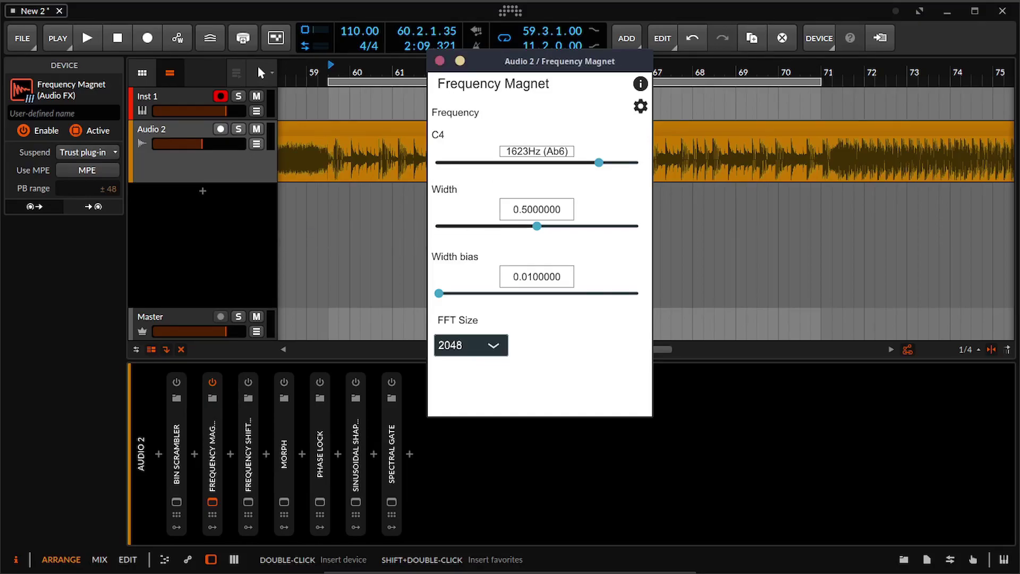
drag(584, 162, 571, 163)
key(space)
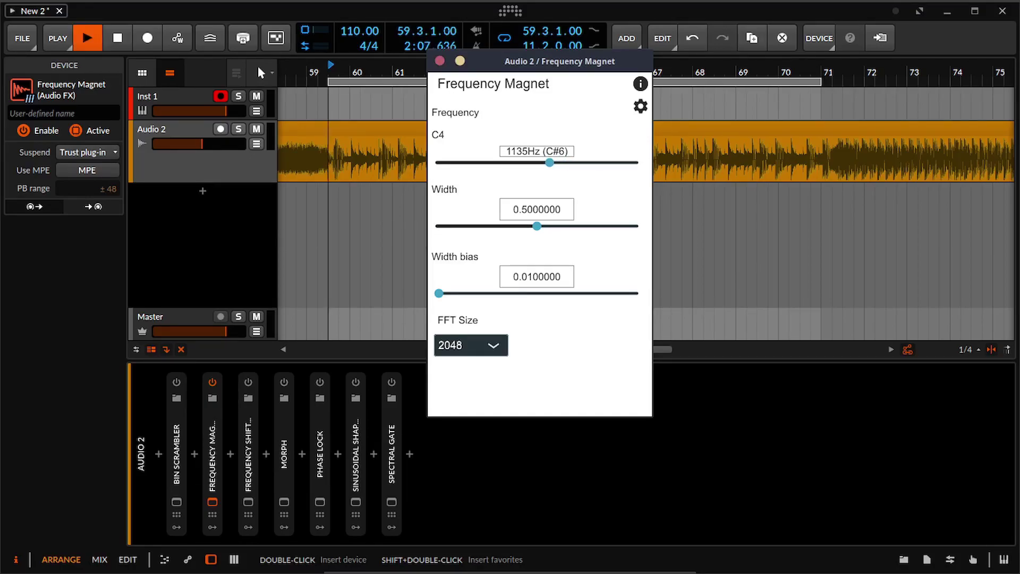
Step: Narrow Frequency Magnet's width to about 0.31 and move its frequency to about 1497 Hz during playback
mouse_move(536, 226)
mouse_down()
mouse_move(632, 225)
mouse_move(443, 226)
mouse_move(517, 225)
mouse_up()
drag(549, 162, 627, 162)
mouse_move(516, 225)
mouse_down()
mouse_move(602, 226)
mouse_move(512, 226)
mouse_up()
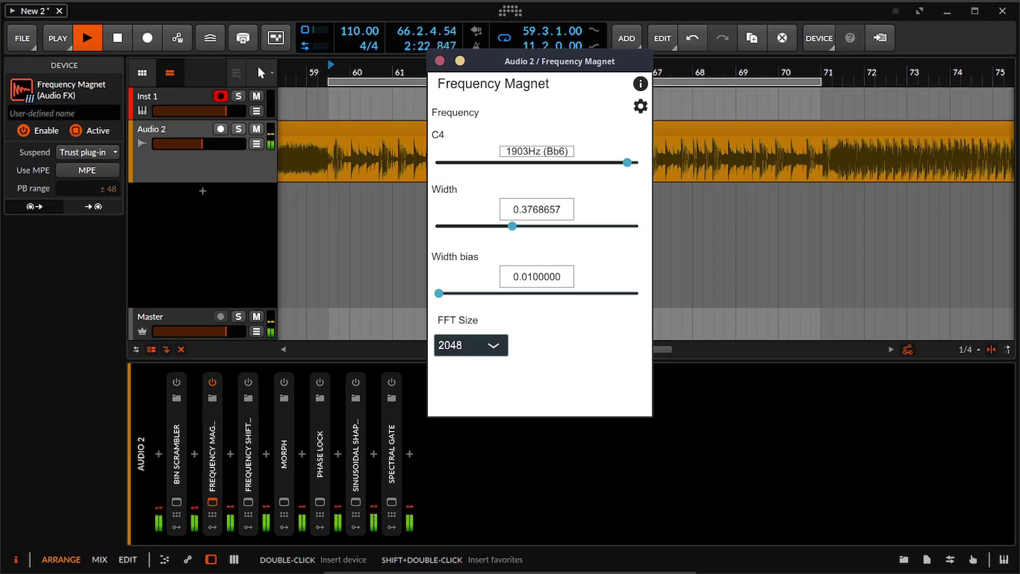
key(space)
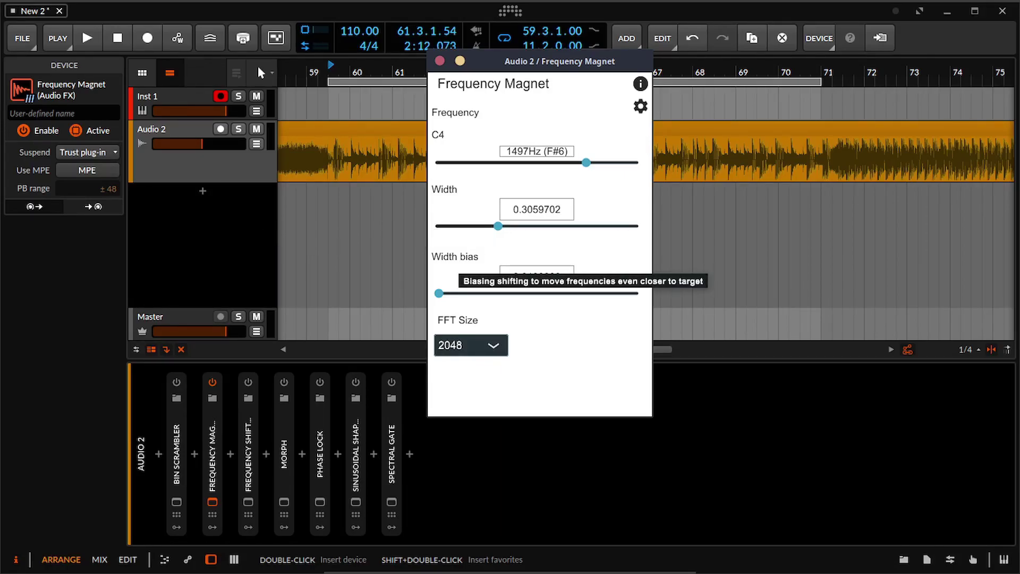
Step: Audition the loop with Frequency Magnet's width bias at about 0.24, frequency at about 773 Hz and width at about 0.73
key(space)
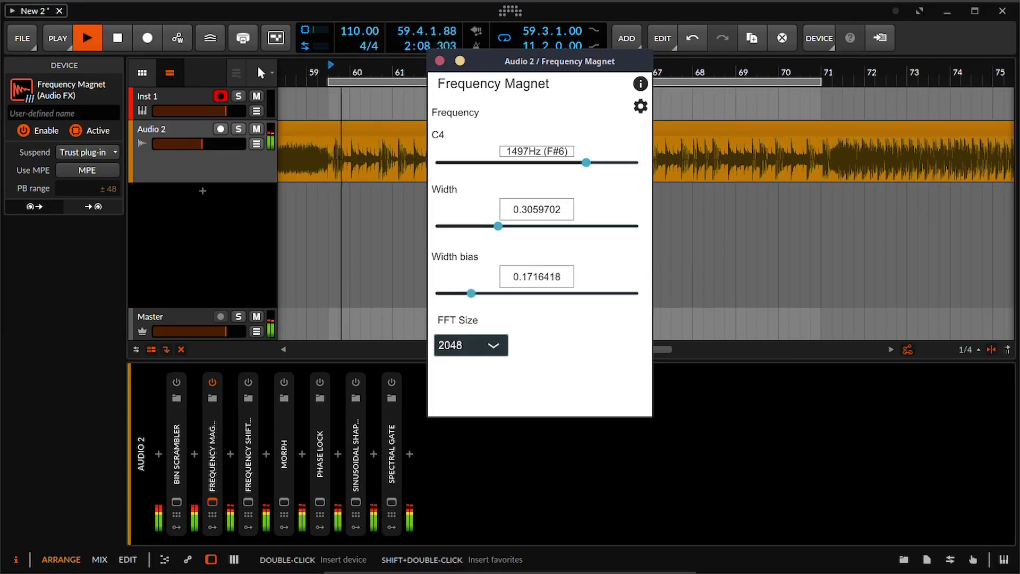
drag(495, 293, 464, 293)
drag(586, 163, 513, 163)
drag(498, 226, 582, 226)
drag(464, 293, 484, 293)
key(space)
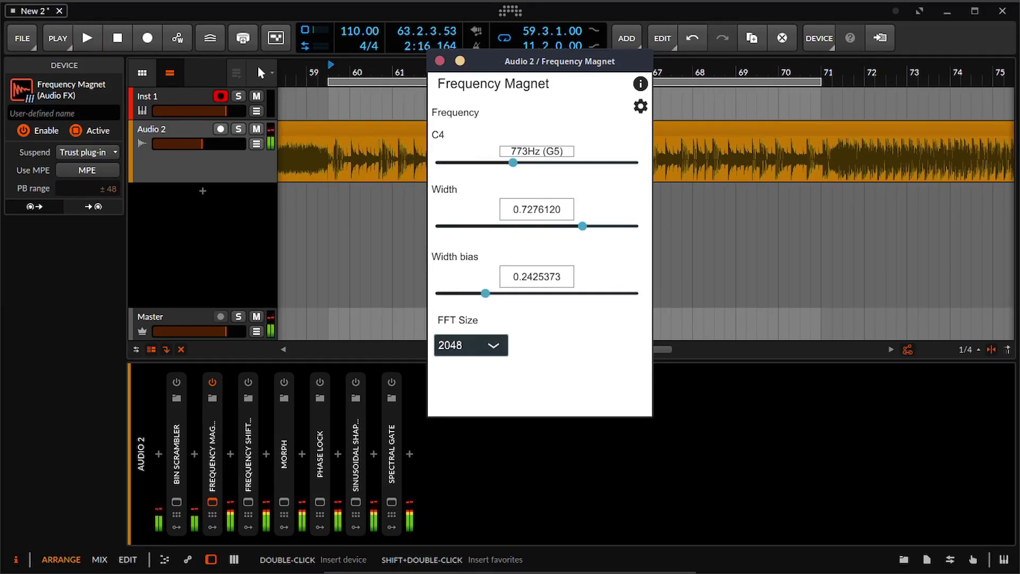
Step: Set Frequency Magnet's FFT Style to PVOC and audition the loop
click(640, 106)
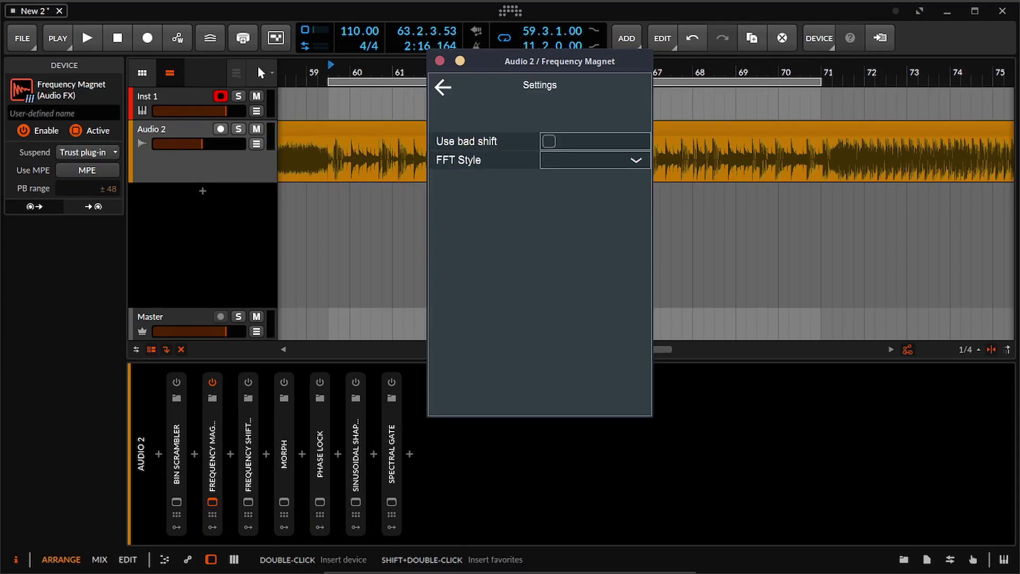
click(595, 160)
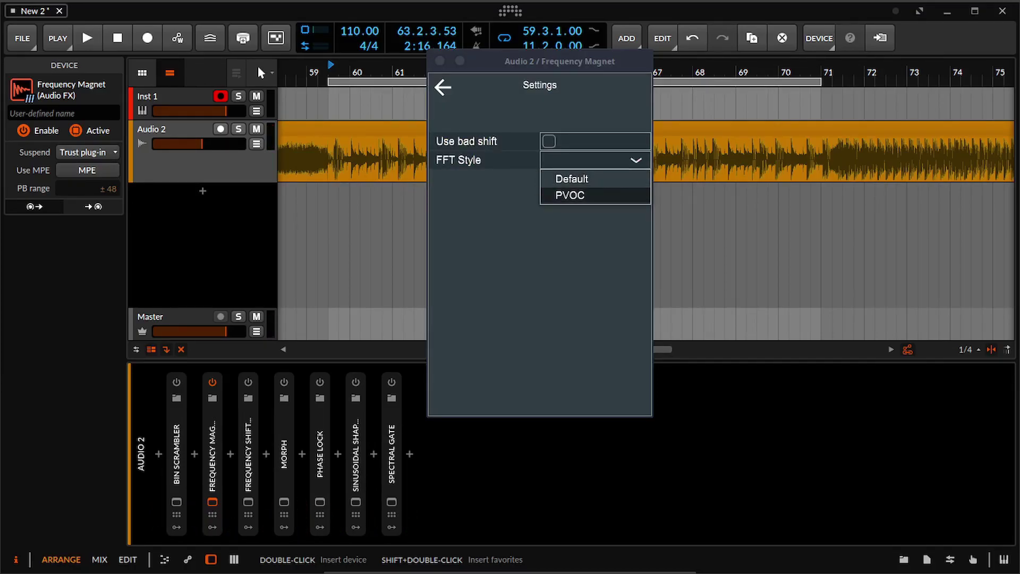
click(570, 195)
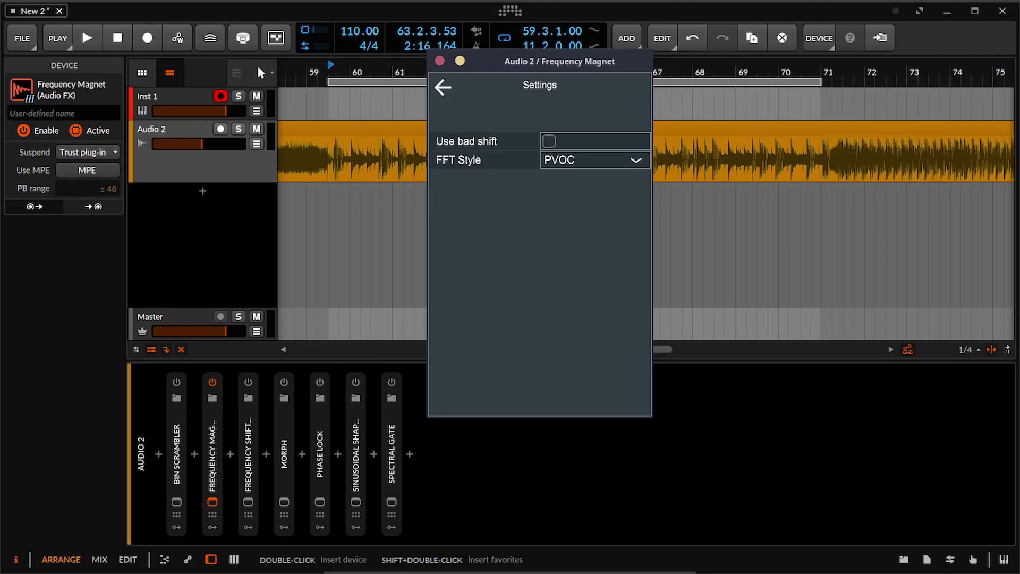
key(space)
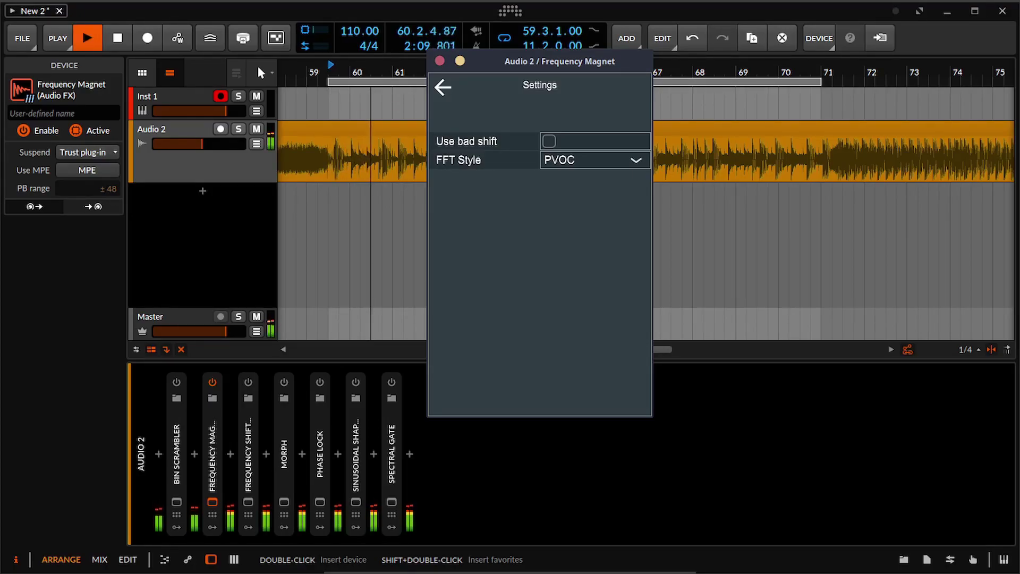
key(space)
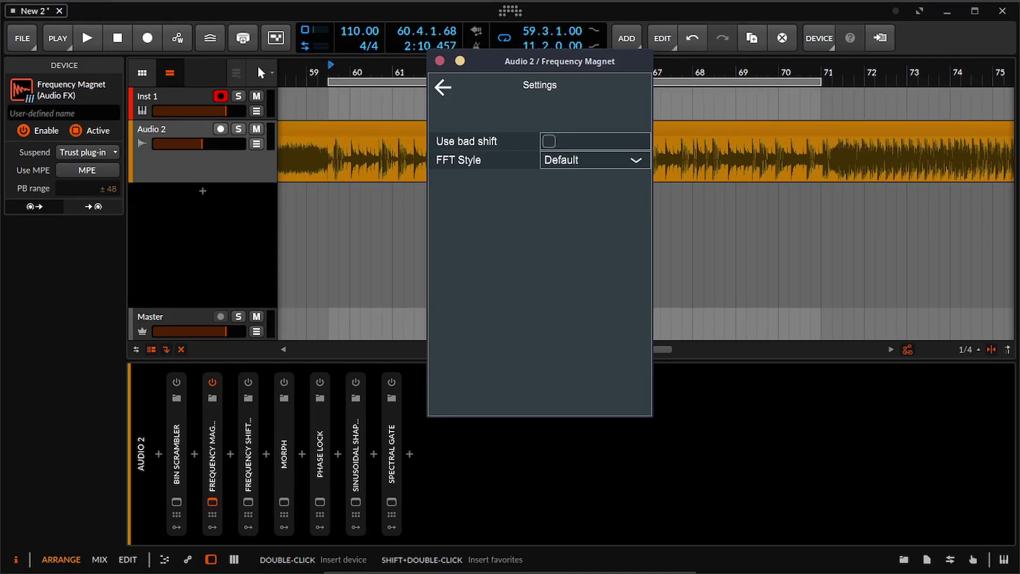
Step: Leave Frequency Magnet's FFT Style on Default, enable Use bad shift and play the loop
click(594, 160)
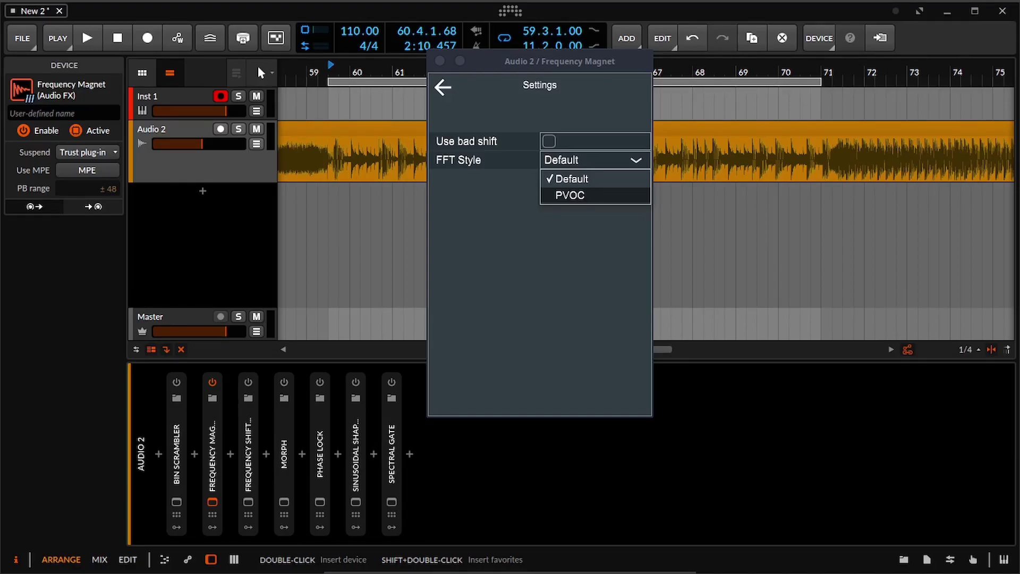
key(Escape)
key(space)
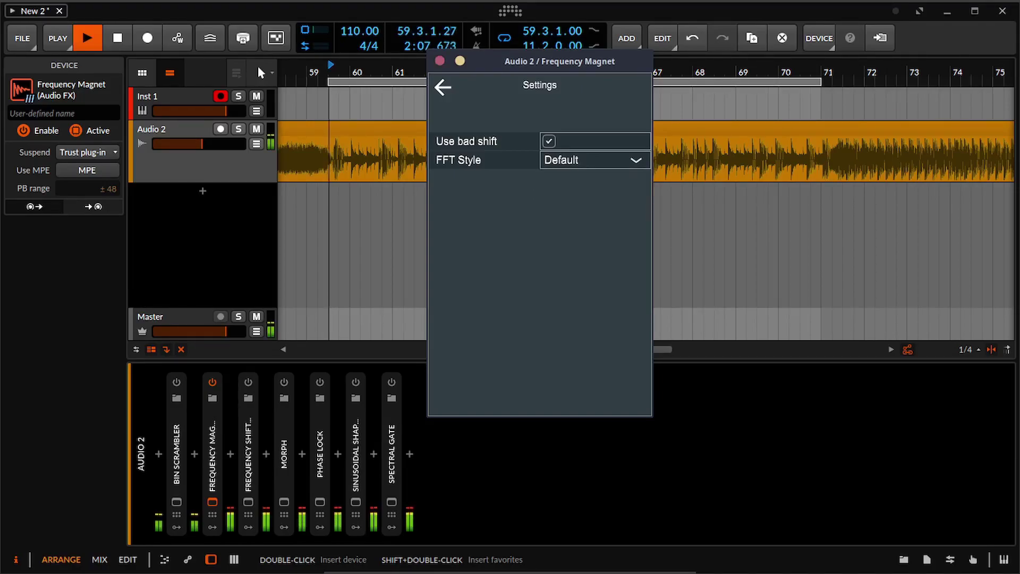
Step: Adjust Frequency Magnet's width bias to about 0.44, width to about 0.78 and frequency to about 1667 Hz during playback
drag(485, 293, 525, 293)
drag(582, 226, 511, 226)
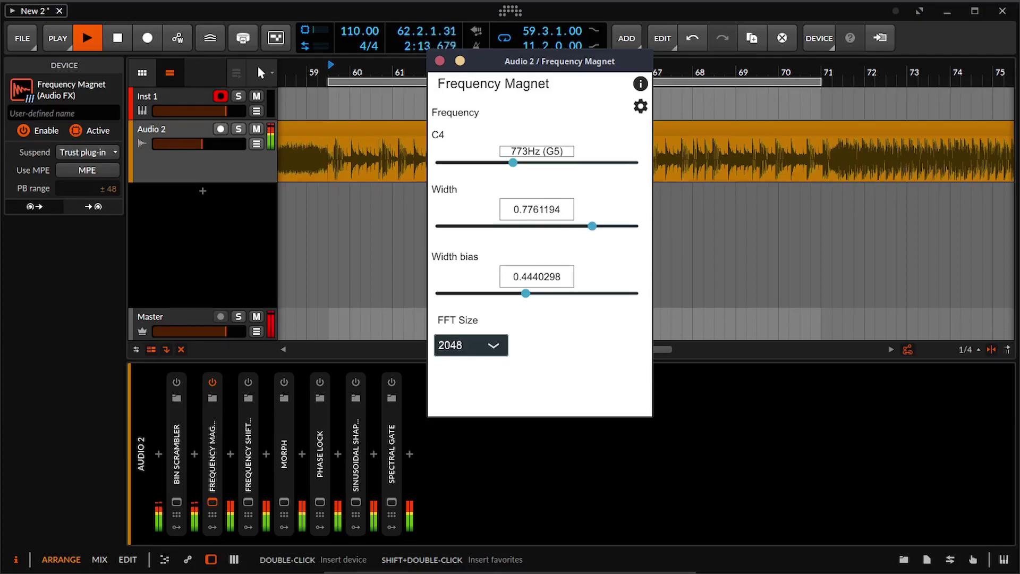
drag(458, 162, 587, 162)
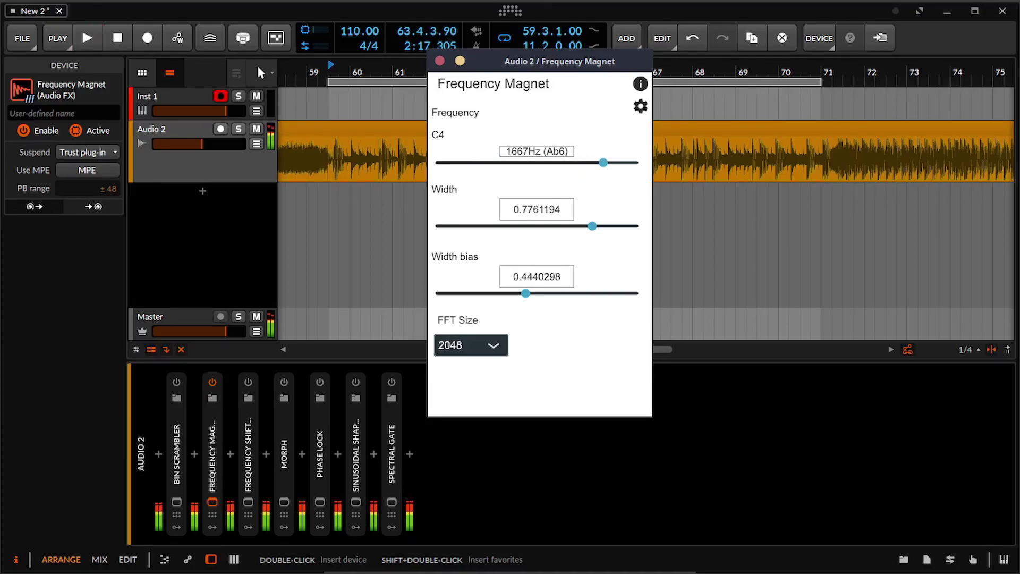
Step: Turn Use bad shift off, play the loop for comparison, and turn the option back on
click(640, 106)
click(548, 142)
key(space)
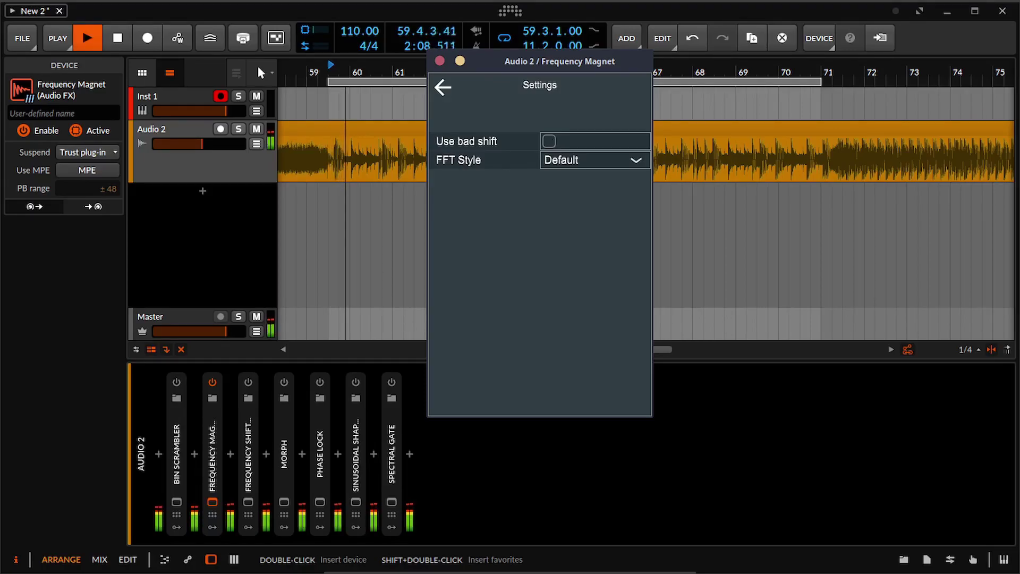
click(549, 141)
Step: Return to Frequency Magnet's main controls and set width bias to about 0.73 and width to about 0.38
click(443, 87)
drag(524, 293, 583, 293)
drag(592, 225, 468, 226)
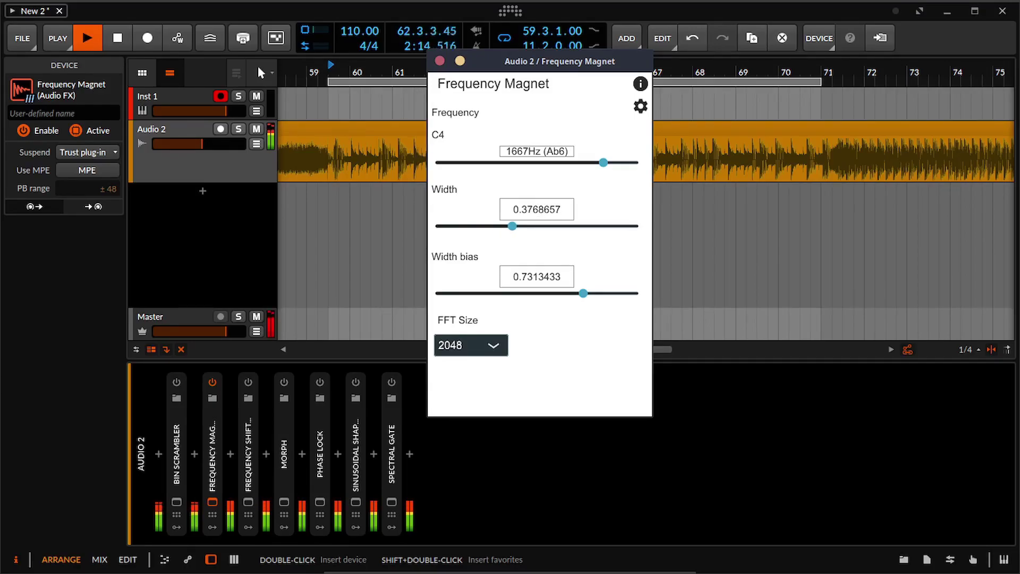
Step: Audition Frequency Magnet at FFT Size 512 with width about 0.68 and width bias about 0.32, and check its latency
click(471, 345)
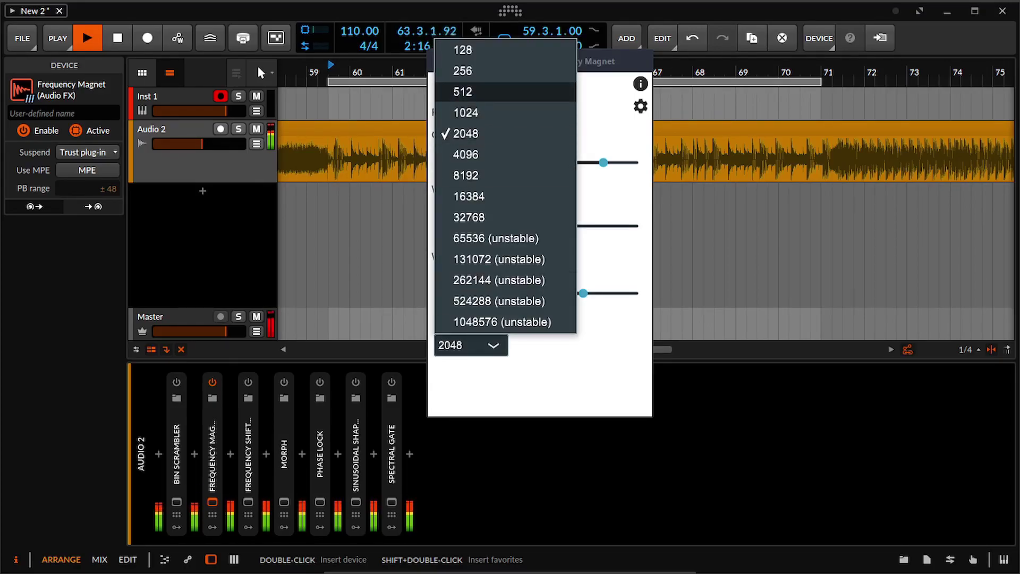
click(478, 92)
key(space)
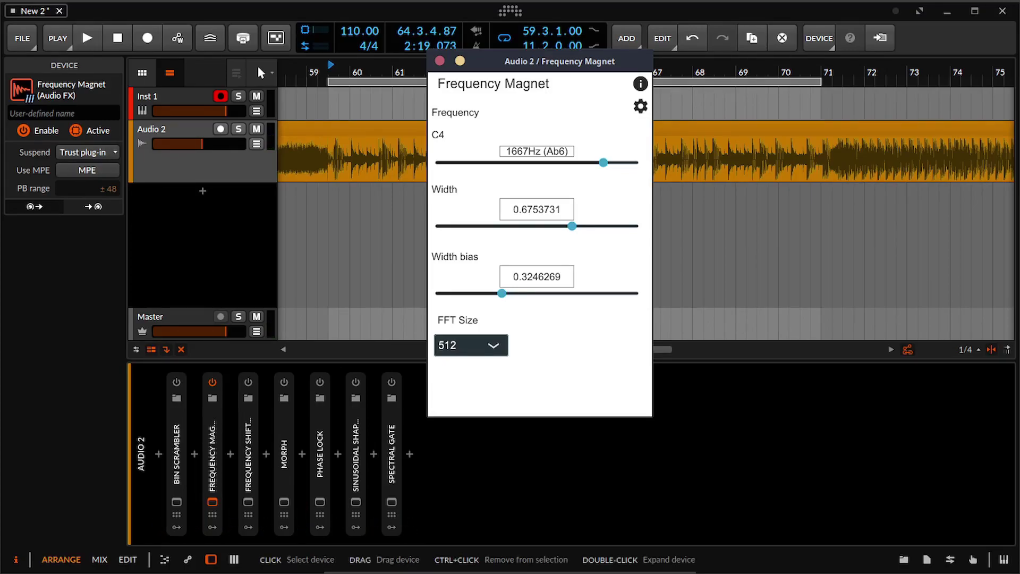
click(213, 494)
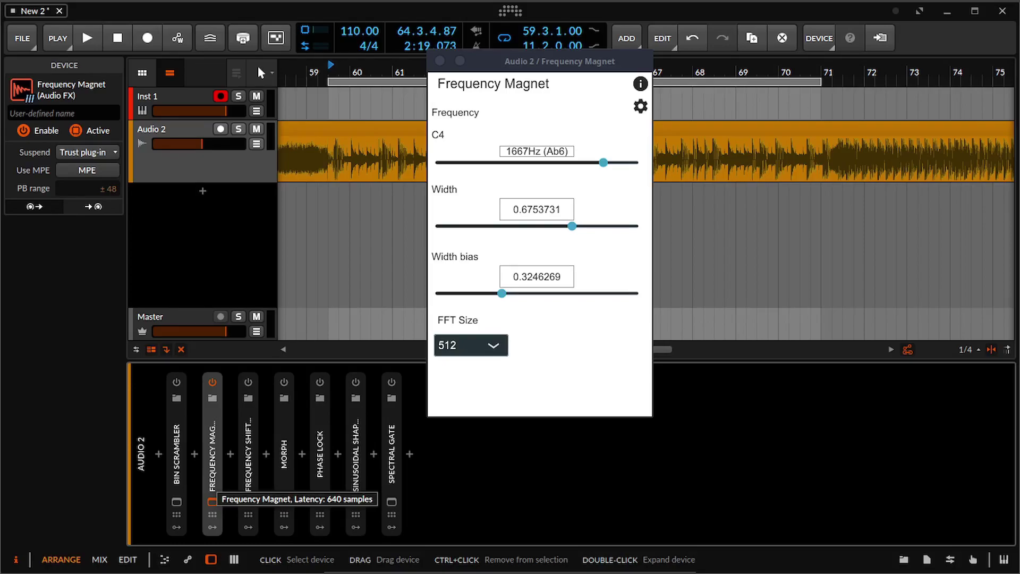
Step: Disable Frequency Magnet, enable Frequency Shifter and show its plug-in window
click(213, 382)
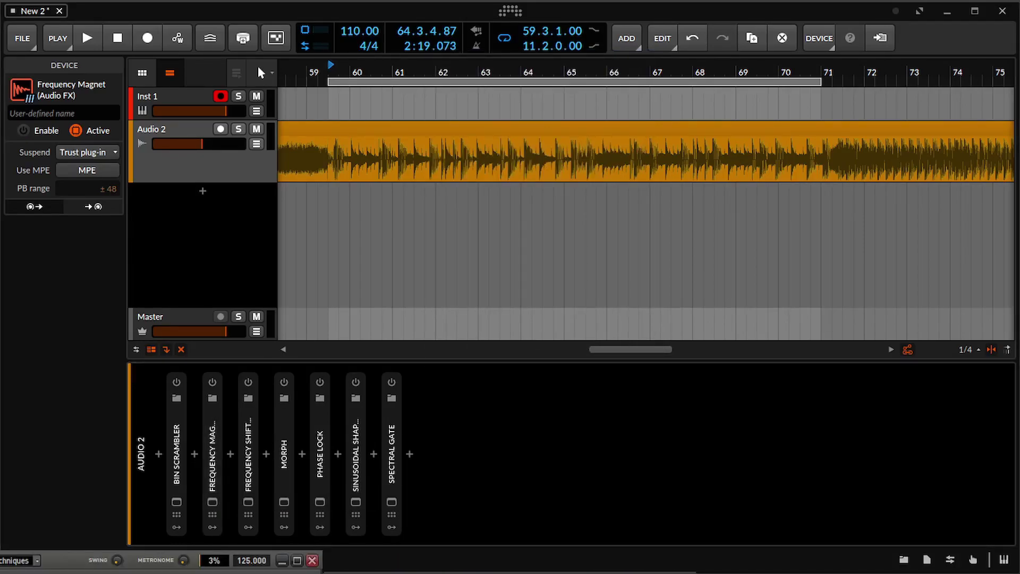
click(248, 473)
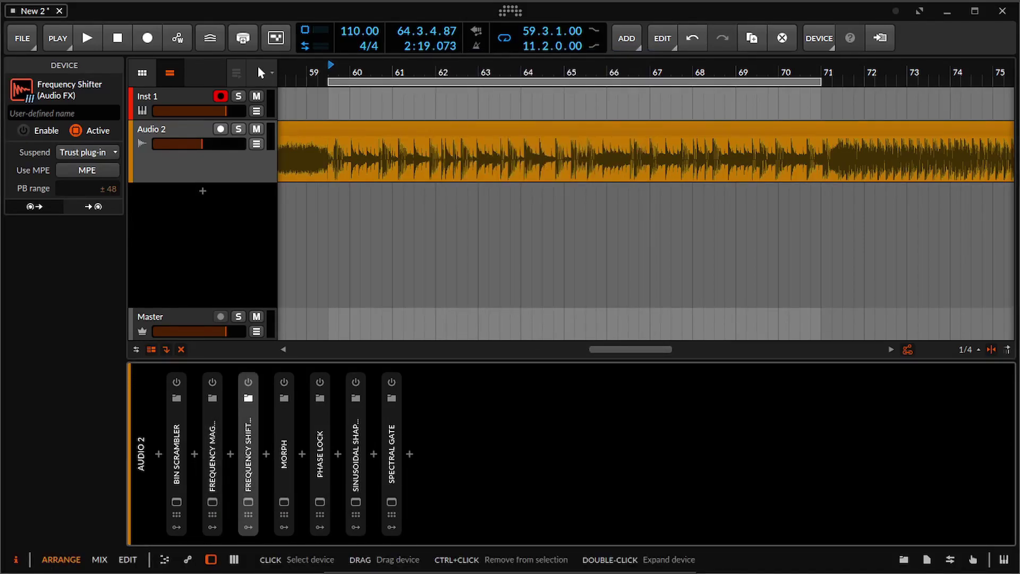
click(248, 382)
click(248, 502)
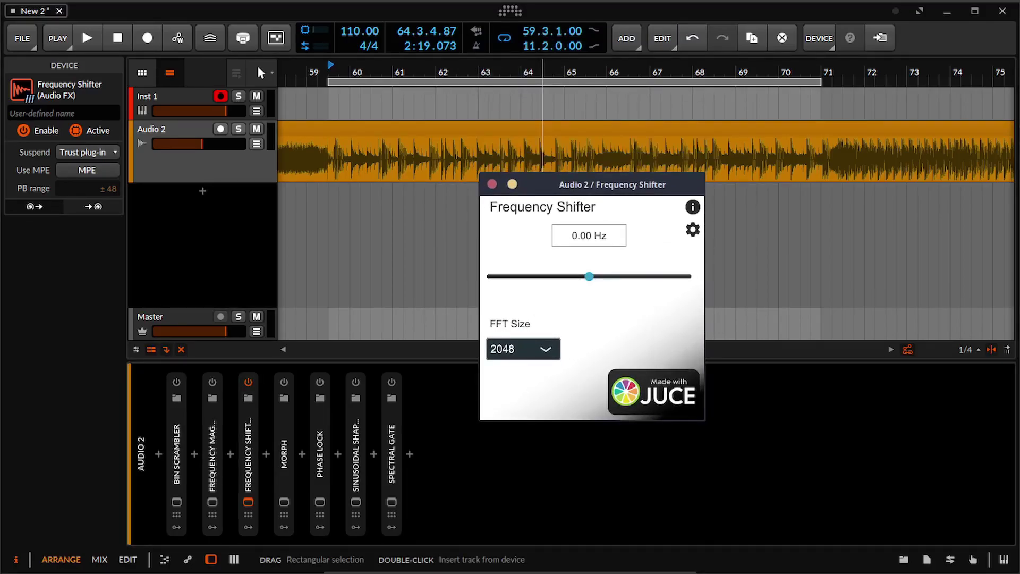
Step: Raise Frequency Shifter's shift to about 392 Hz while auditioning the loop
key(space)
drag(589, 276, 667, 276)
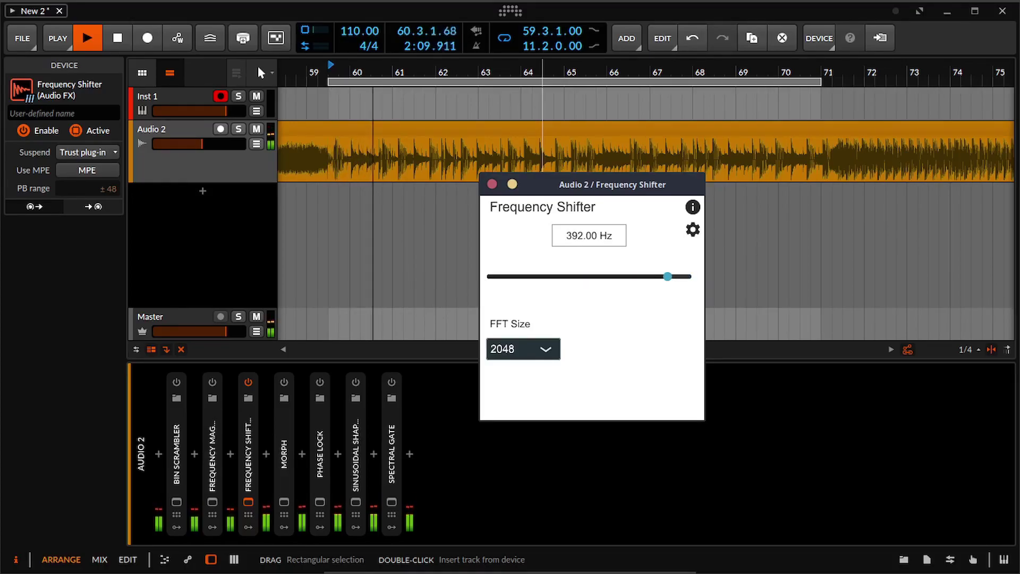
key(space)
Step: Set Frequency Shifter's Shift down max to -20000 and Shift up max to 20000, and return to its main controls
click(692, 230)
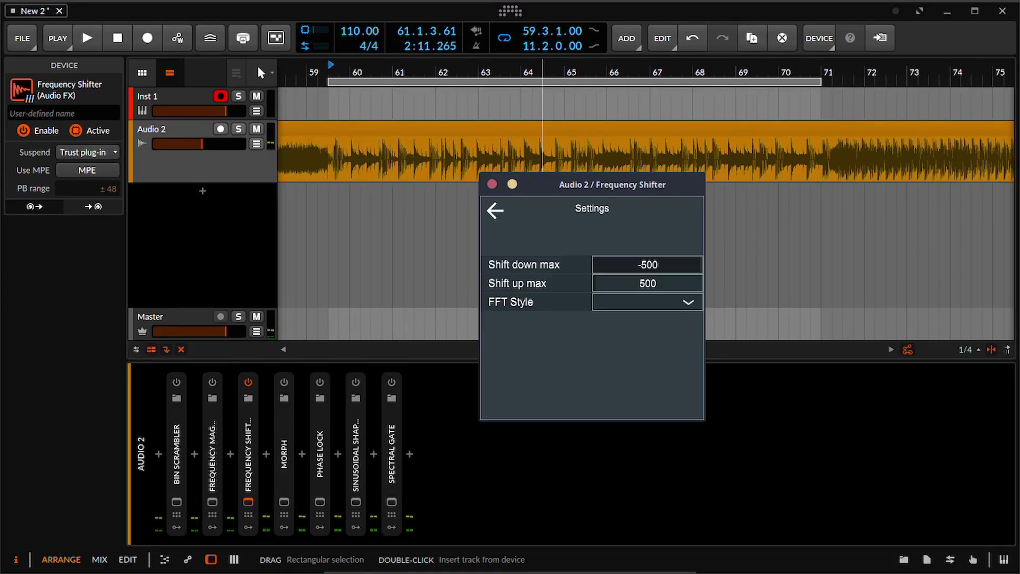
drag(621, 265, 701, 283)
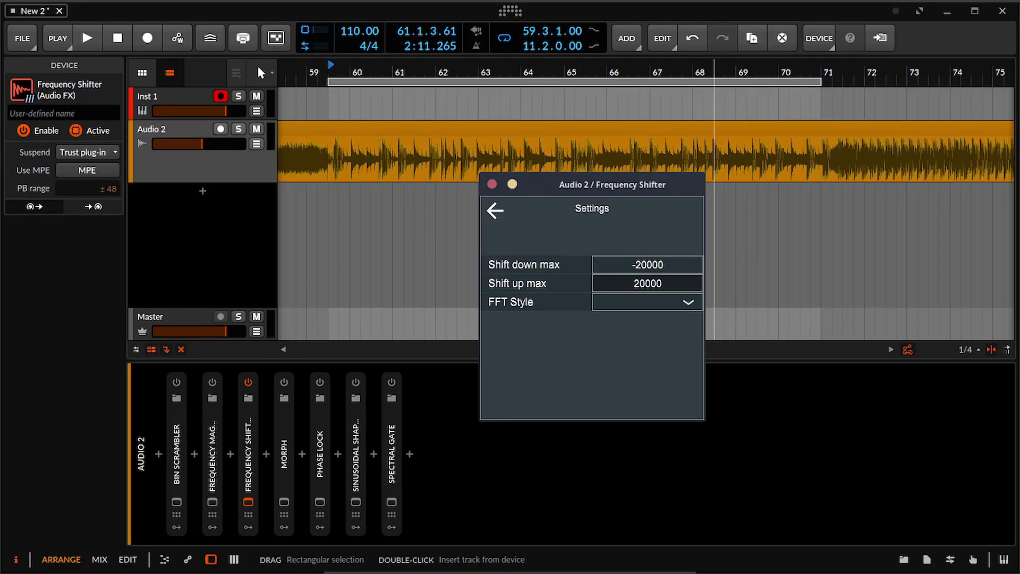
click(495, 210)
Step: Set Frequency Shifter's FFT Size to 1024 and raise its shift to about 2537 Hz while auditioning the loop
key(space)
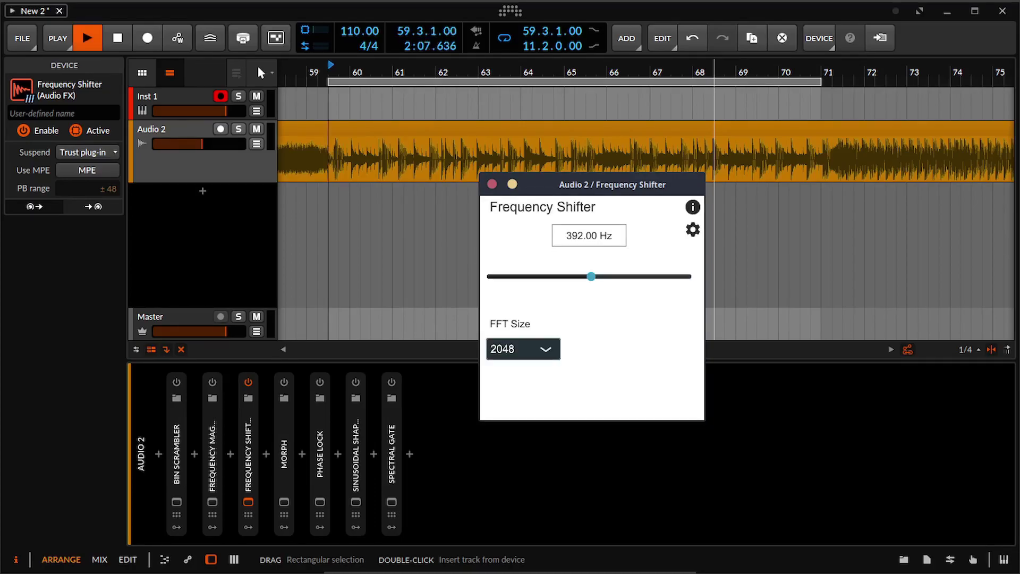
drag(590, 277, 595, 277)
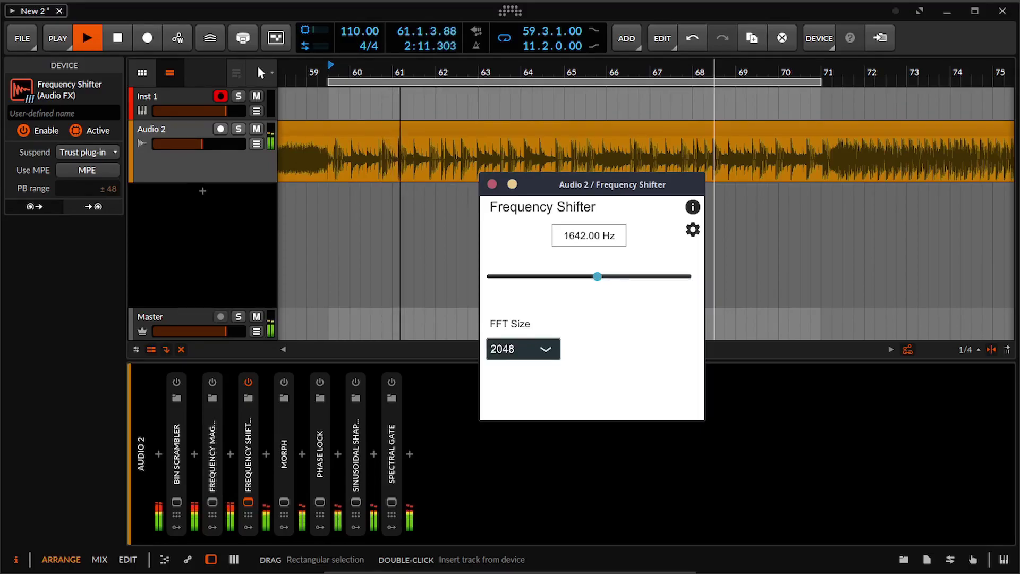
click(523, 349)
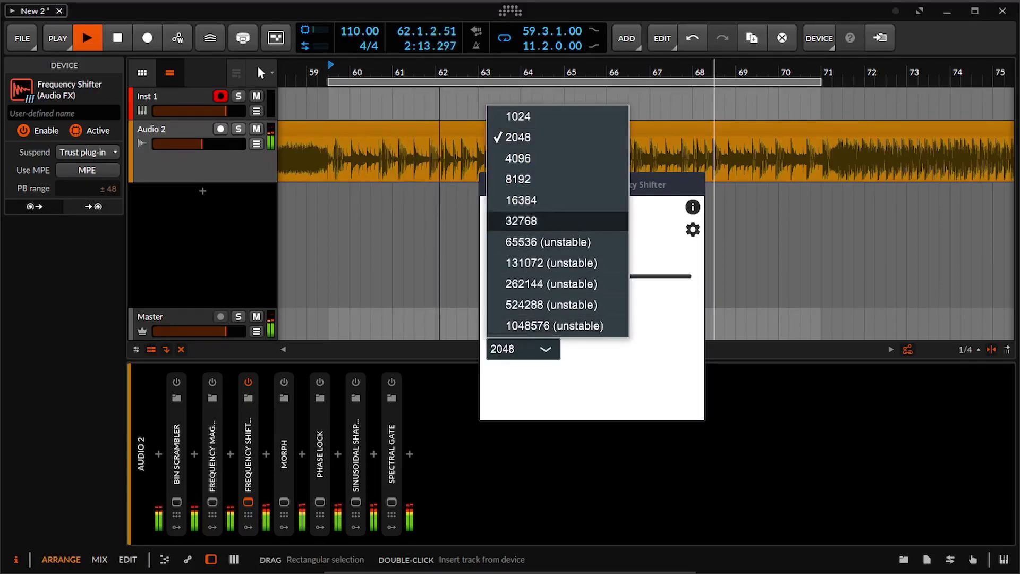
click(512, 113)
drag(594, 276, 601, 277)
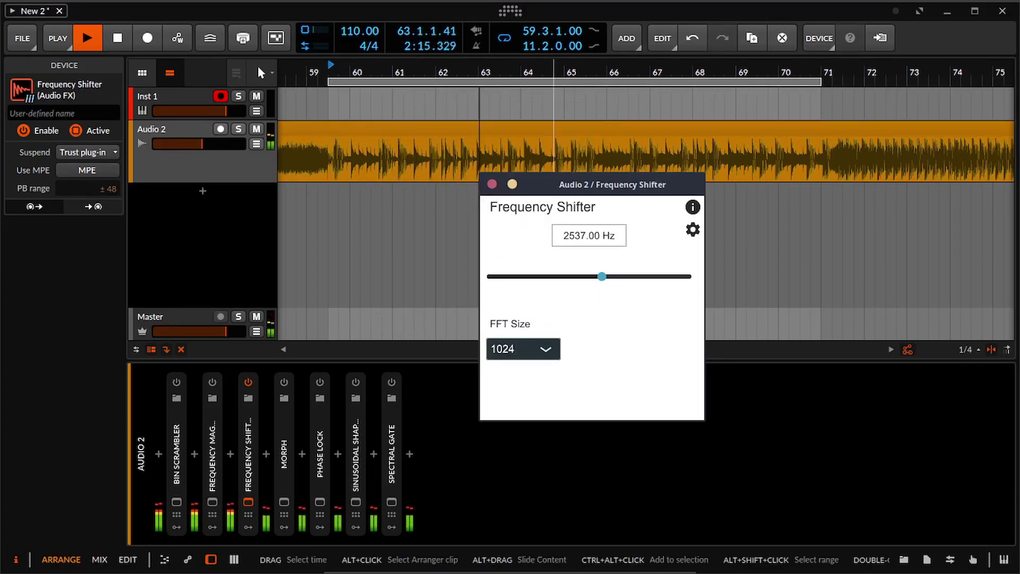
click(82, 28)
Step: Set Frequency Shifter's FFT Style to PVOC and audition the loop with the shift lowered to about 299 Hz
click(693, 230)
key(space)
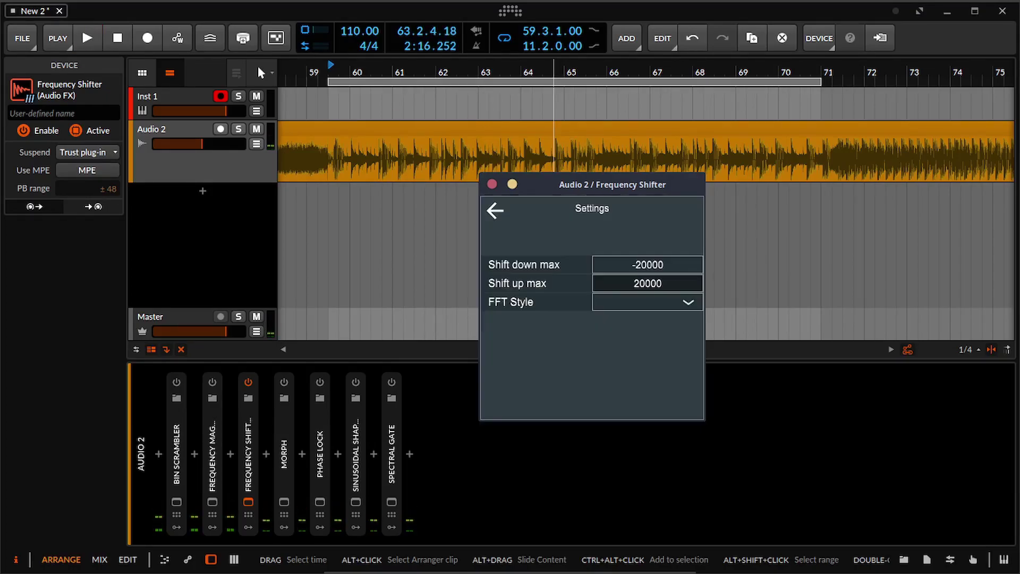
click(647, 301)
click(648, 337)
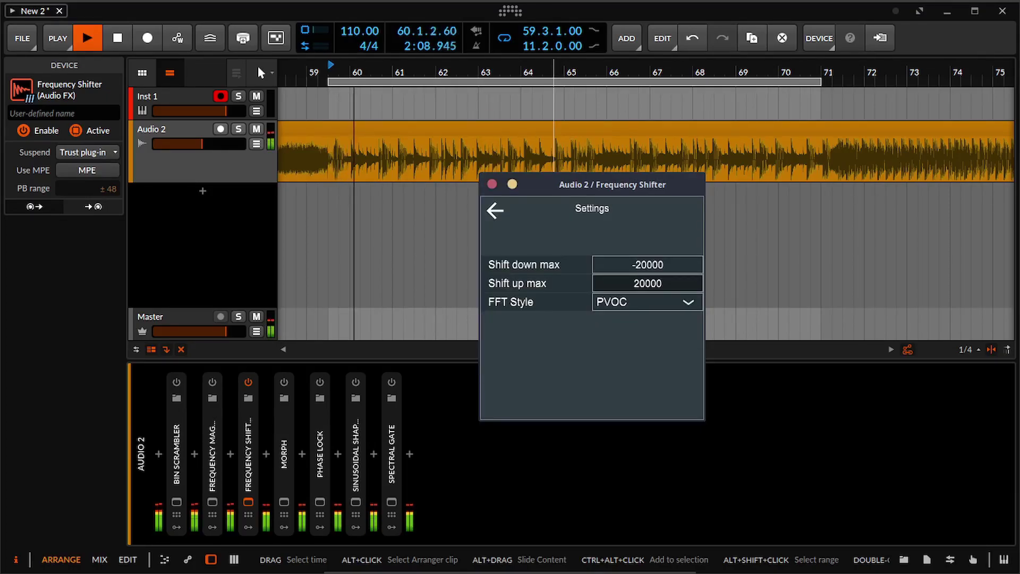
drag(602, 276, 591, 276)
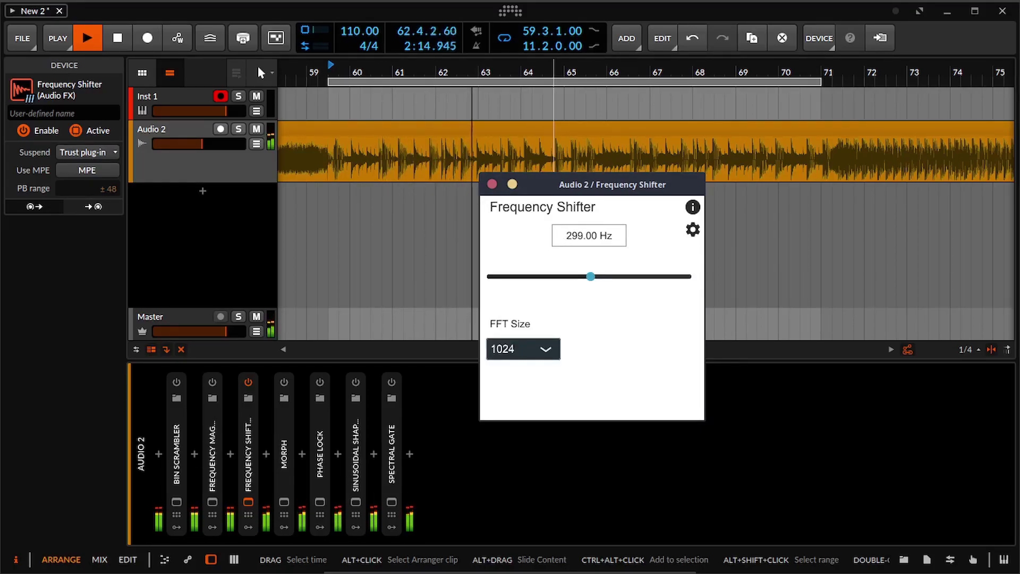
key(space)
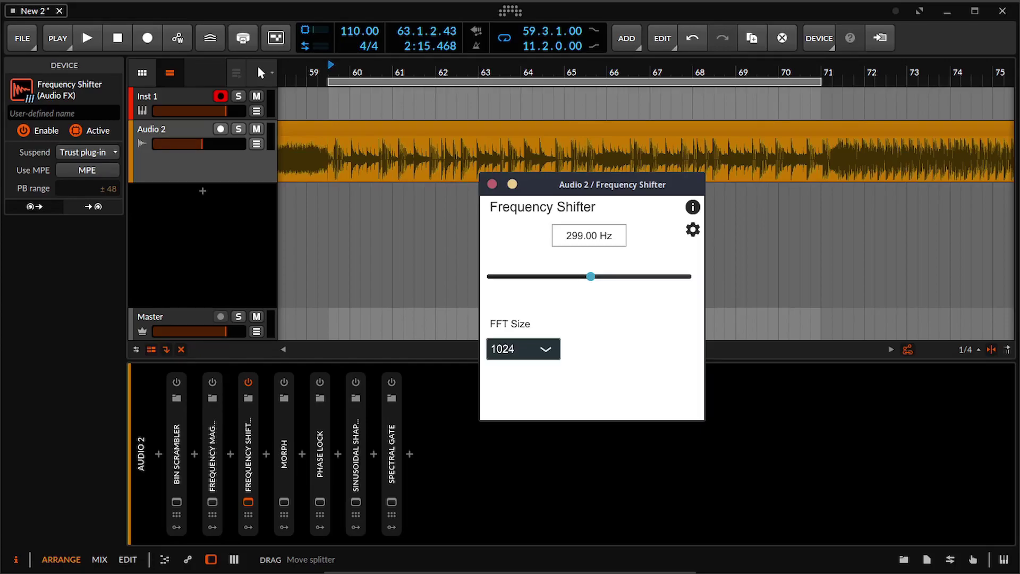
Step: Keep FFT Size at 1024, close and disable Frequency Shifter, and enable Morph with its plug-in window shown
click(531, 349)
click(547, 117)
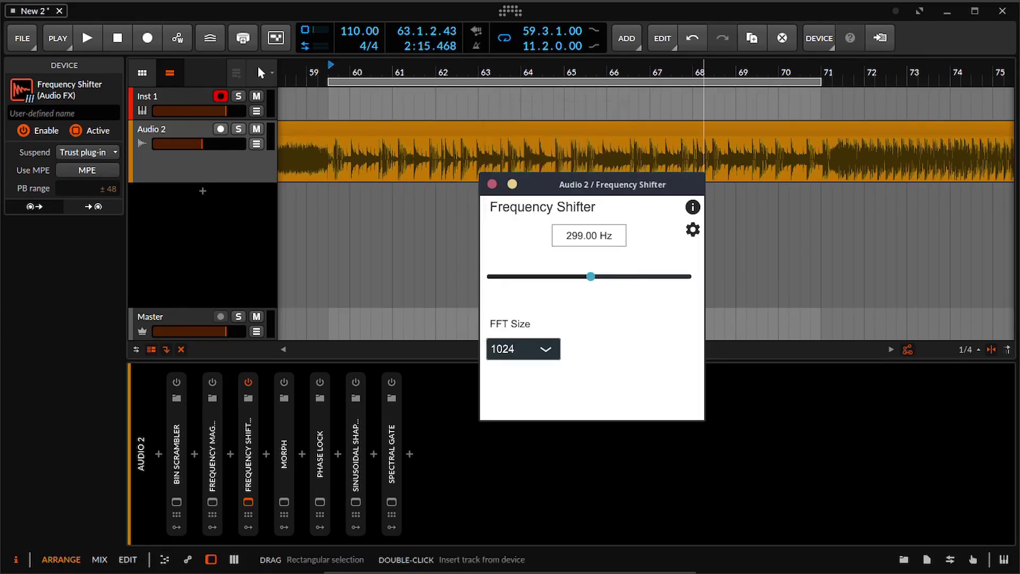
click(248, 502)
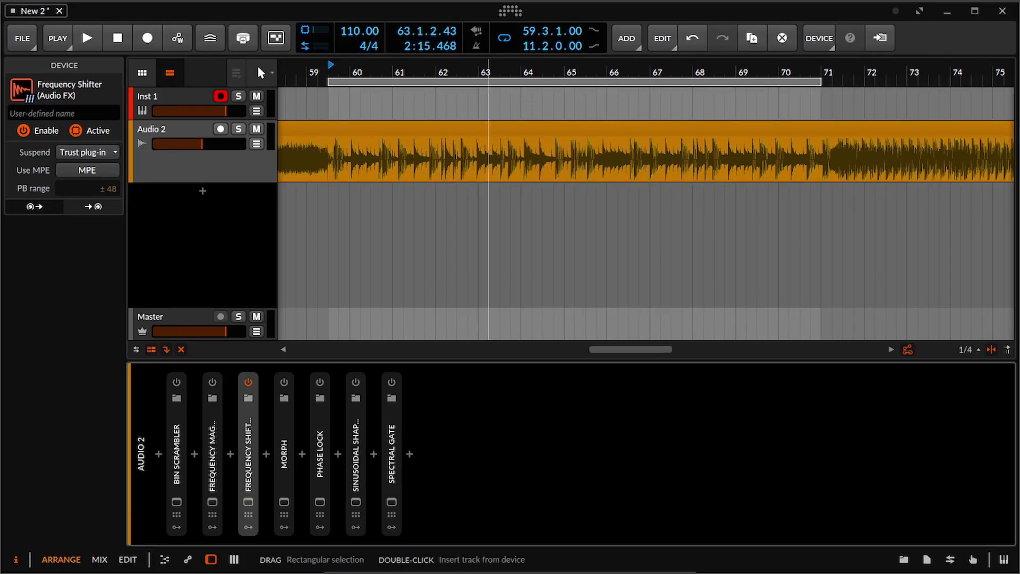
click(284, 400)
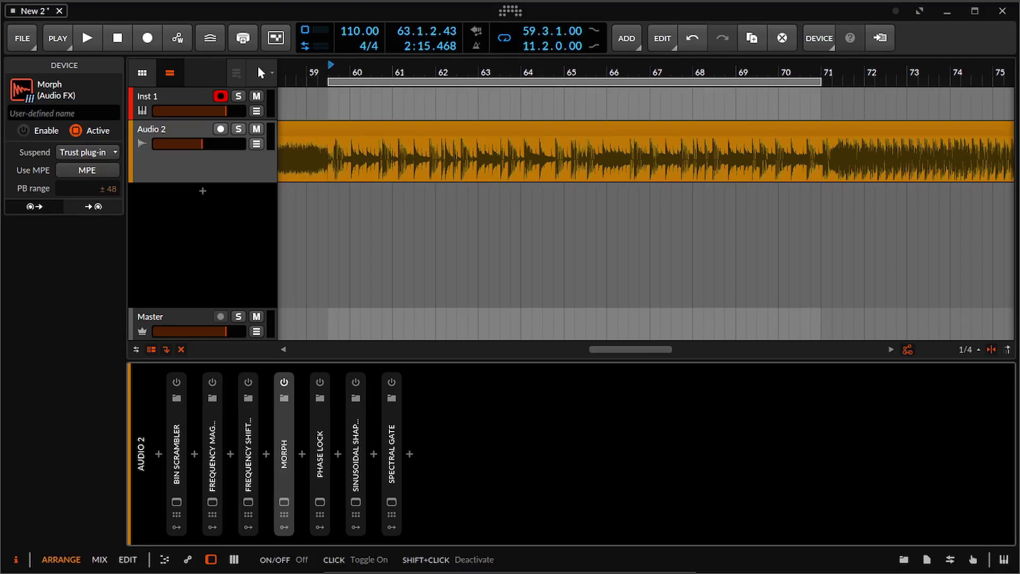
click(283, 501)
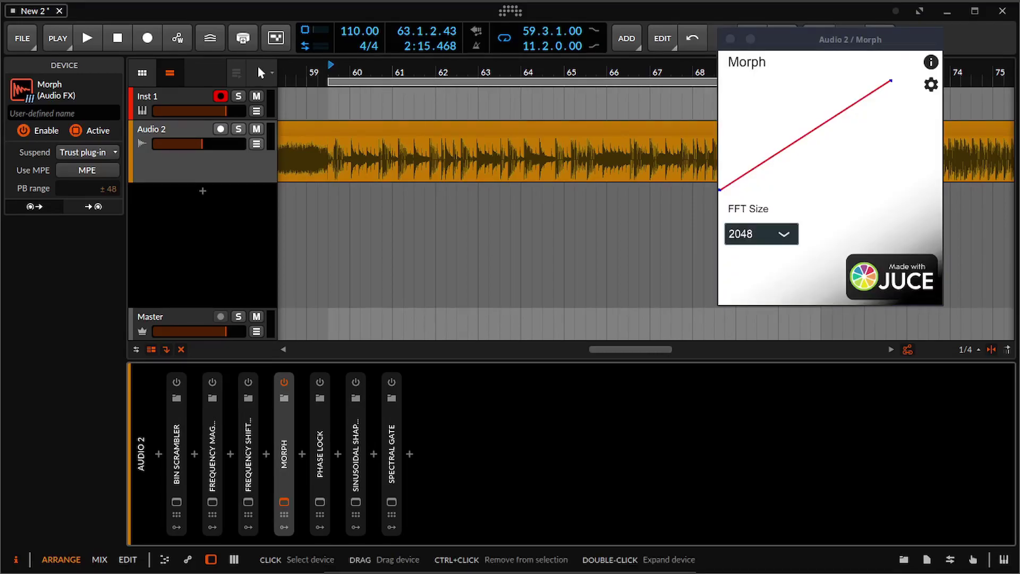
Step: Add five points along Morph's curve to bend it into a wavy shape while auditioning the loop
key(space)
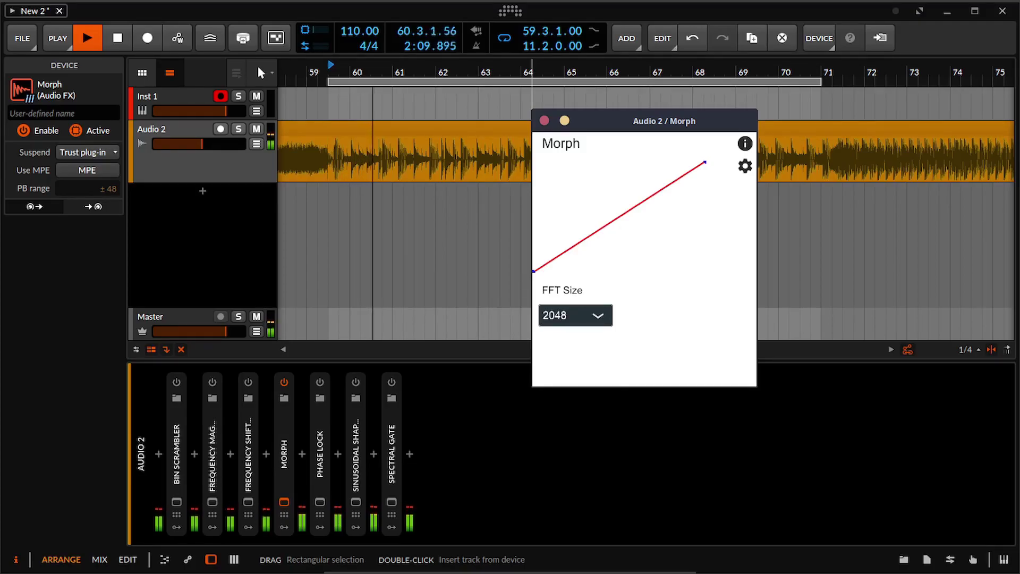
drag(574, 244, 593, 221)
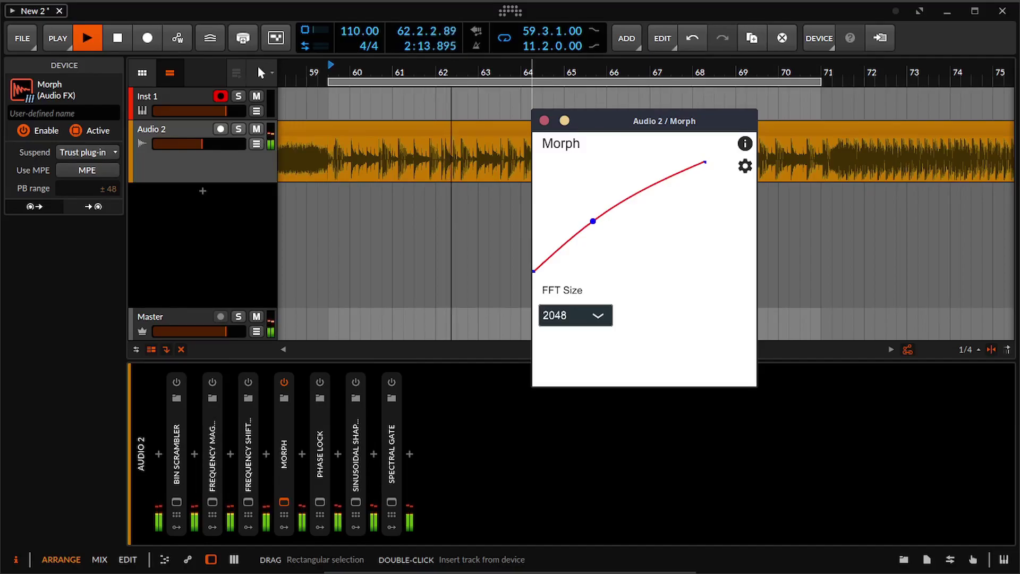
click(622, 215)
click(651, 201)
mouse_move(651, 200)
mouse_down()
mouse_move(652, 184)
mouse_move(670, 196)
mouse_up()
drag(571, 240, 571, 215)
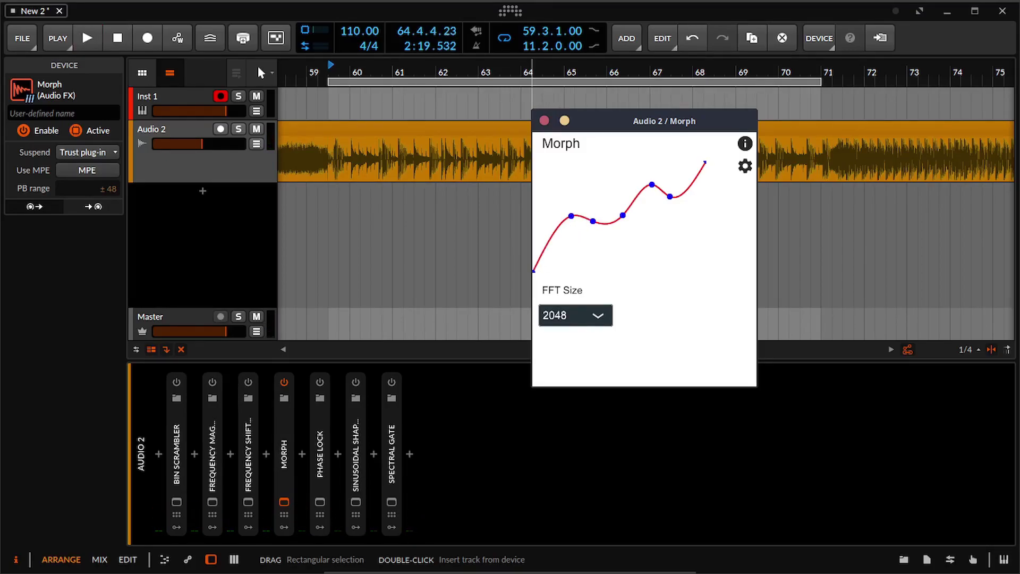
Step: Remove all five added points from Morph's curve
right_click(571, 216)
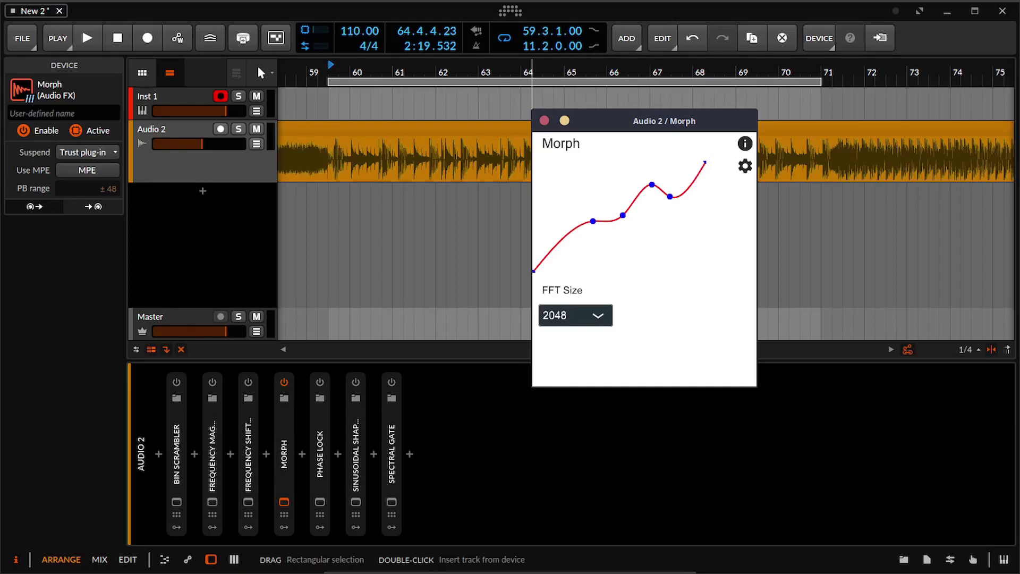
right_click(592, 221)
right_click(622, 215)
right_click(652, 184)
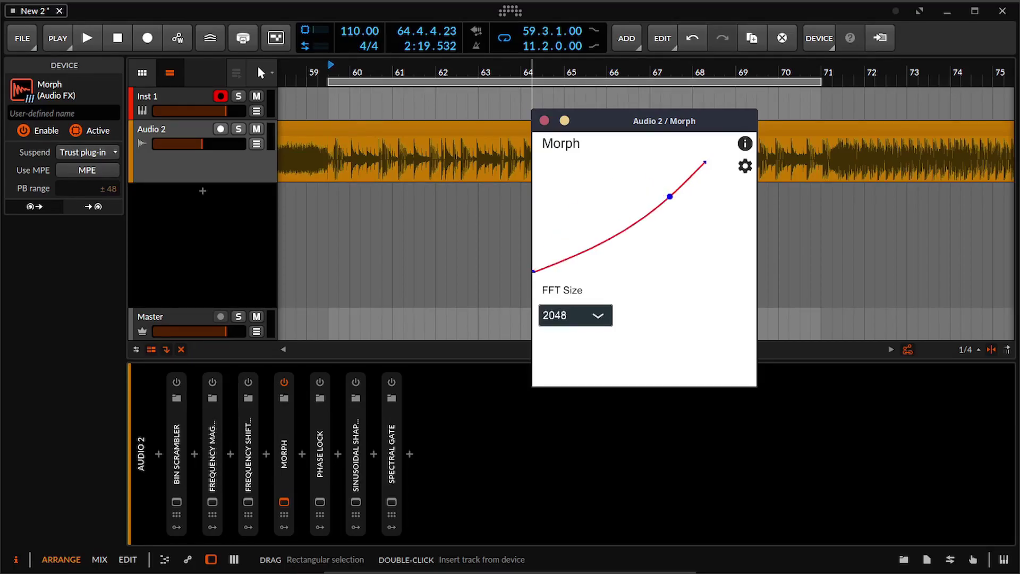
right_click(670, 196)
Step: Audition Morph with a single point near the curve's middle at two different positions, removing the point each time
key(space)
mouse_move(609, 202)
mouse_down()
mouse_move(602, 184)
mouse_move(613, 243)
mouse_move(614, 216)
mouse_up()
key(space)
double_click(614, 216)
click(612, 227)
key(space)
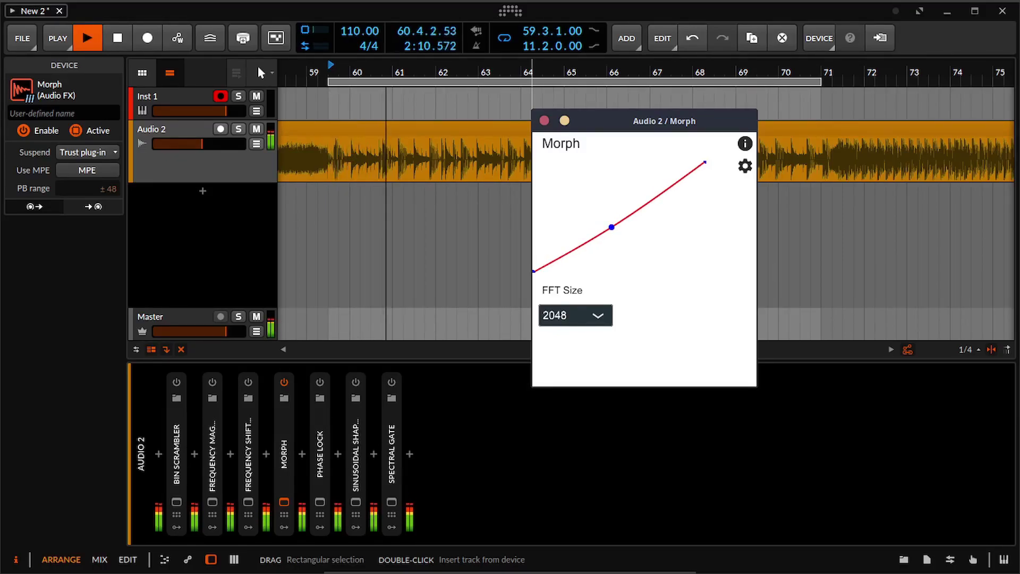
key(space)
double_click(612, 227)
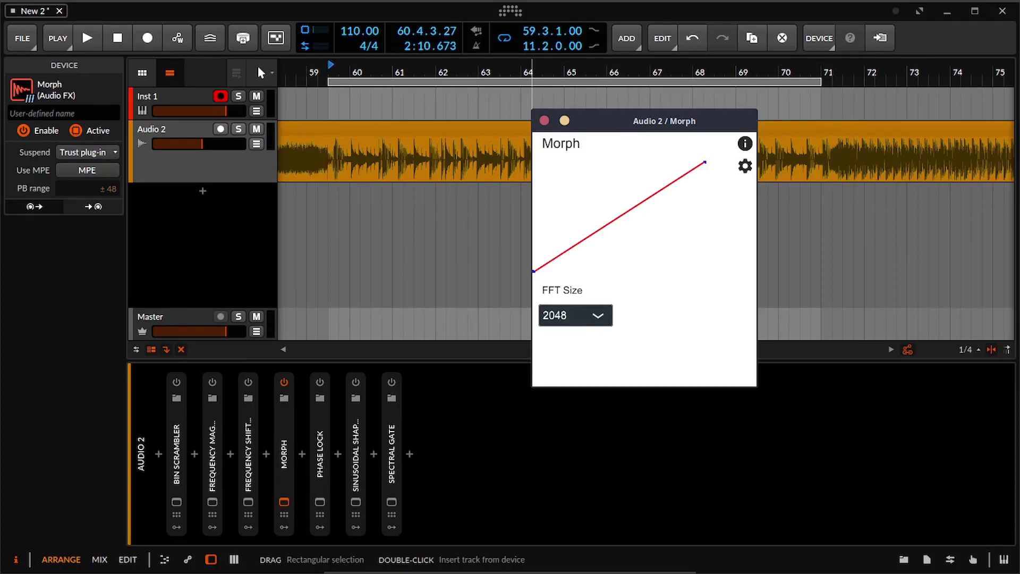
Step: Move Morph's window aside and add two points that bend its curve into an S-shape while auditioning the loop
drag(611, 121, 456, 122)
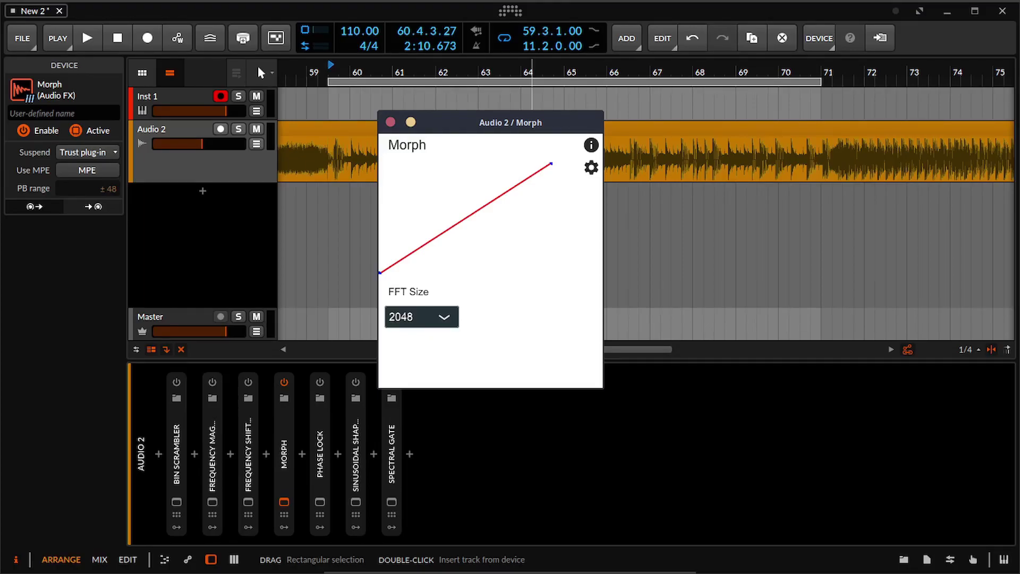
key(space)
drag(468, 215, 451, 237)
drag(470, 199, 471, 212)
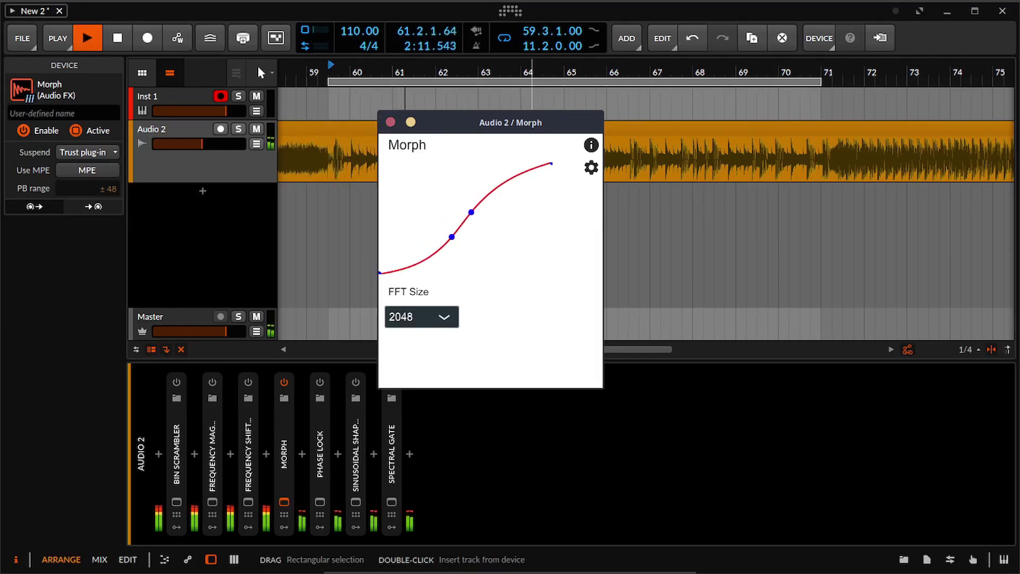
key(space)
Step: Set Morph's FFT Size to 256 and audition the loop while raising the first curve point and lowering the second
click(421, 317)
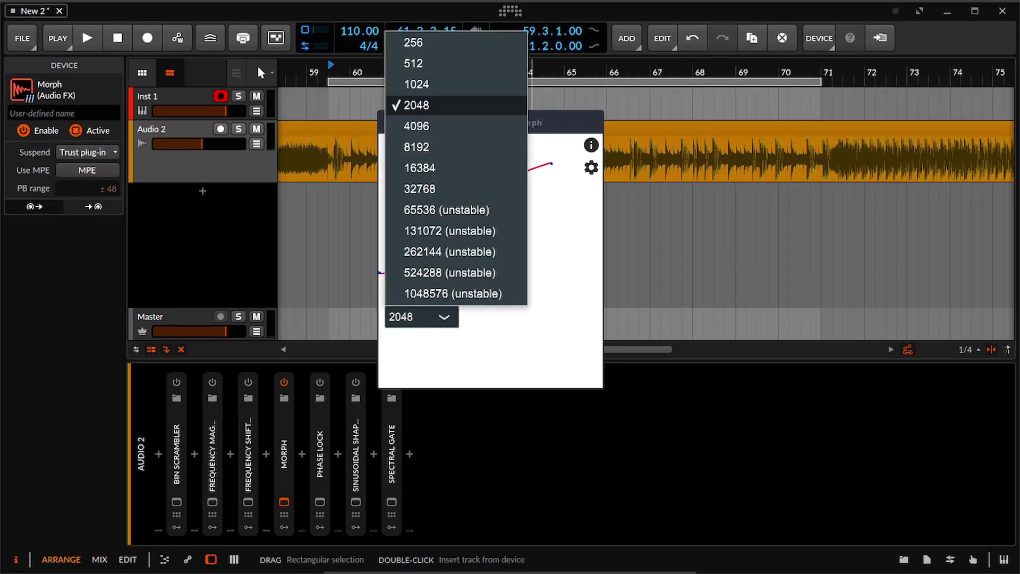
click(412, 39)
key(space)
drag(452, 237, 435, 221)
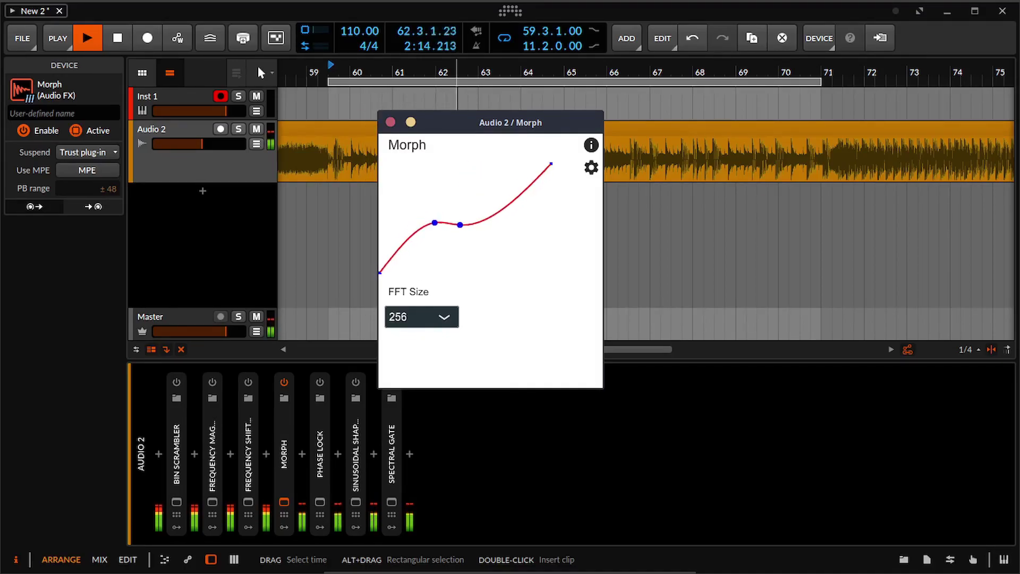
key(space)
Step: Set Morph's FFT Size to 1024 and choose an FFT Style in its settings
click(422, 316)
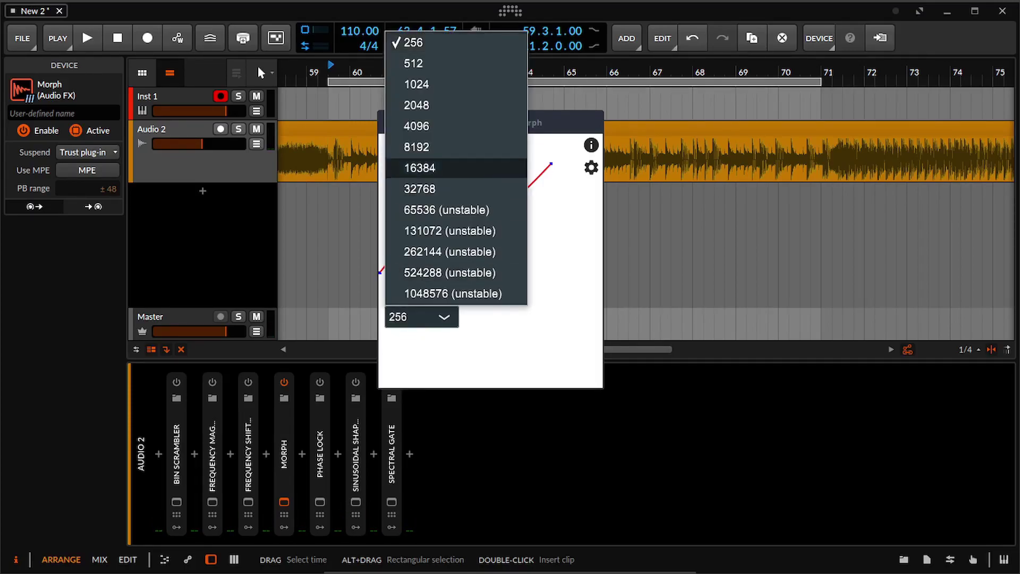
click(424, 85)
click(591, 168)
click(546, 202)
click(525, 235)
click(393, 149)
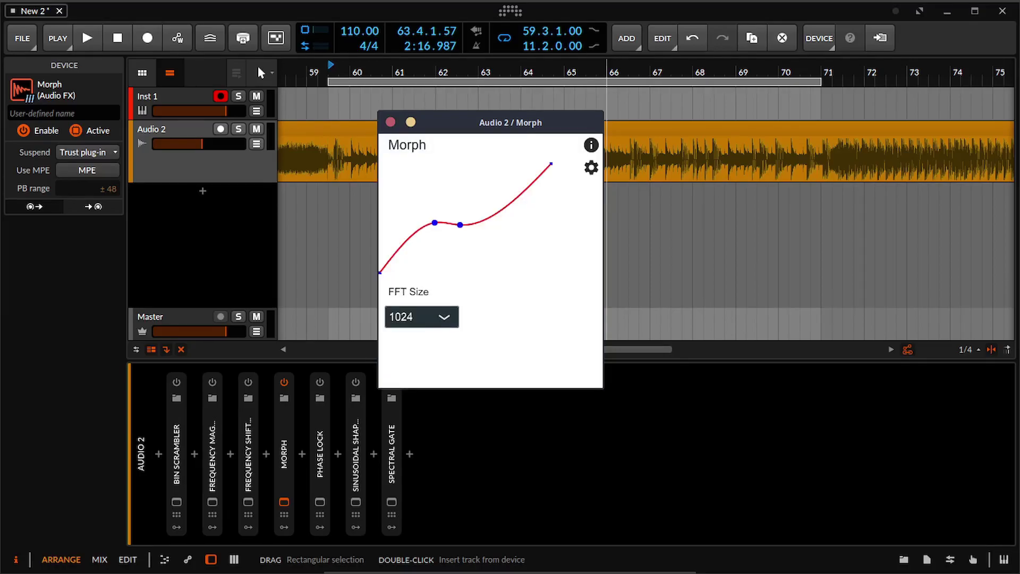
Step: Audition Morph with the second curve point lowered further, and keep FFT Size at 1024
key(space)
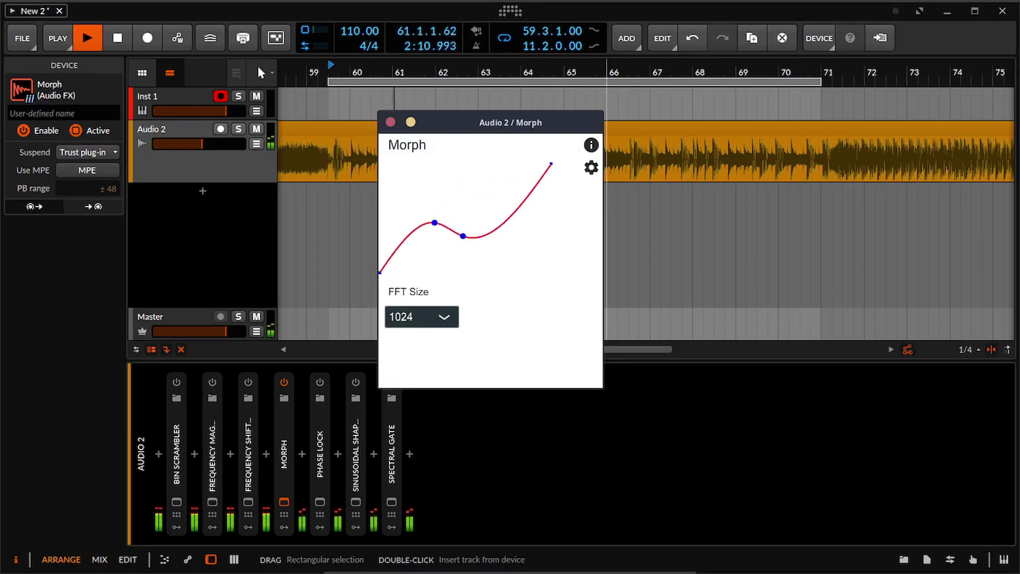
key(space)
click(421, 317)
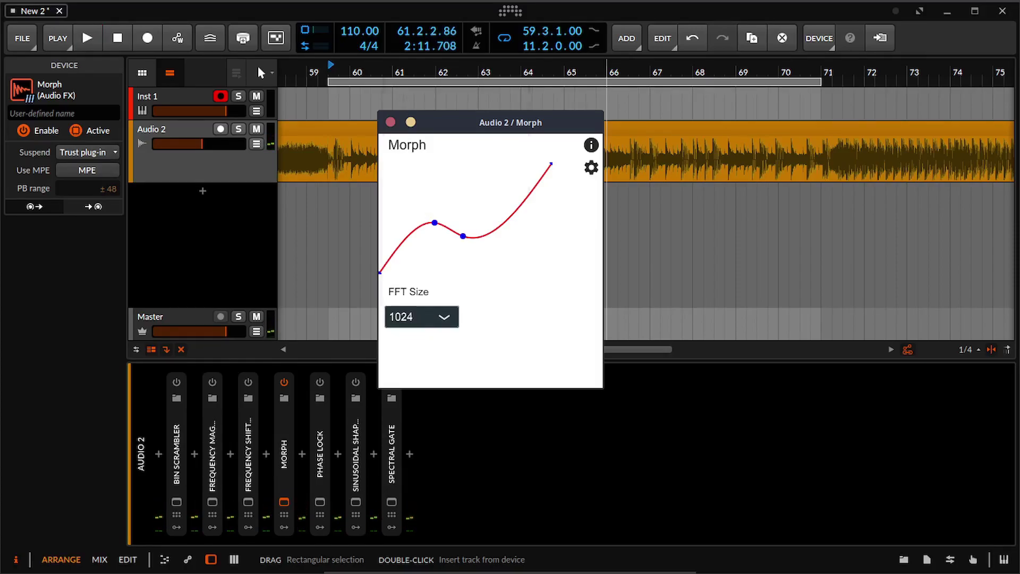
click(422, 317)
click(417, 84)
Step: Close and disable Morph, and enable Phase Lock with its plug-in window shown
click(391, 122)
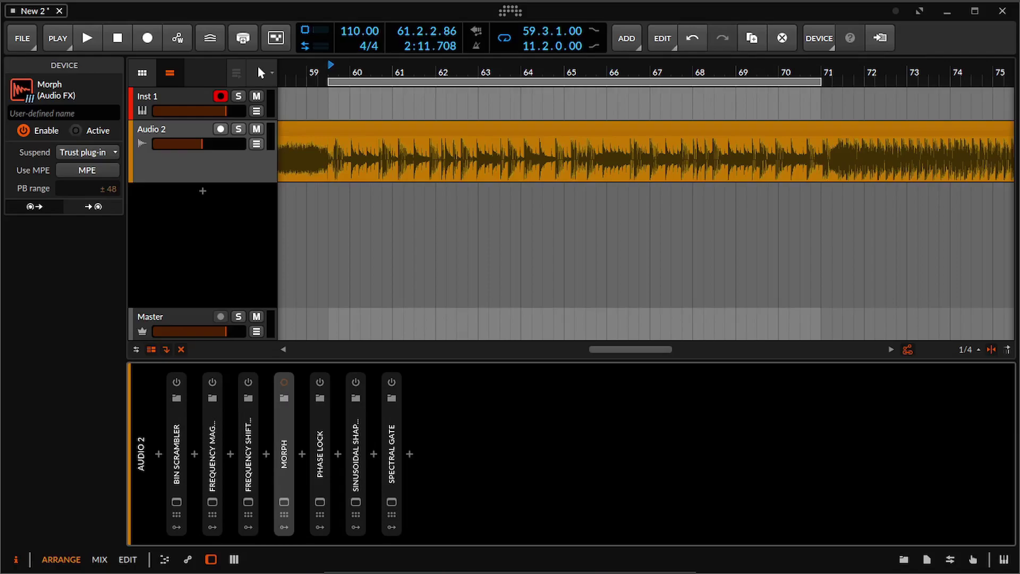
click(320, 454)
click(284, 382)
click(283, 382)
click(320, 382)
click(319, 501)
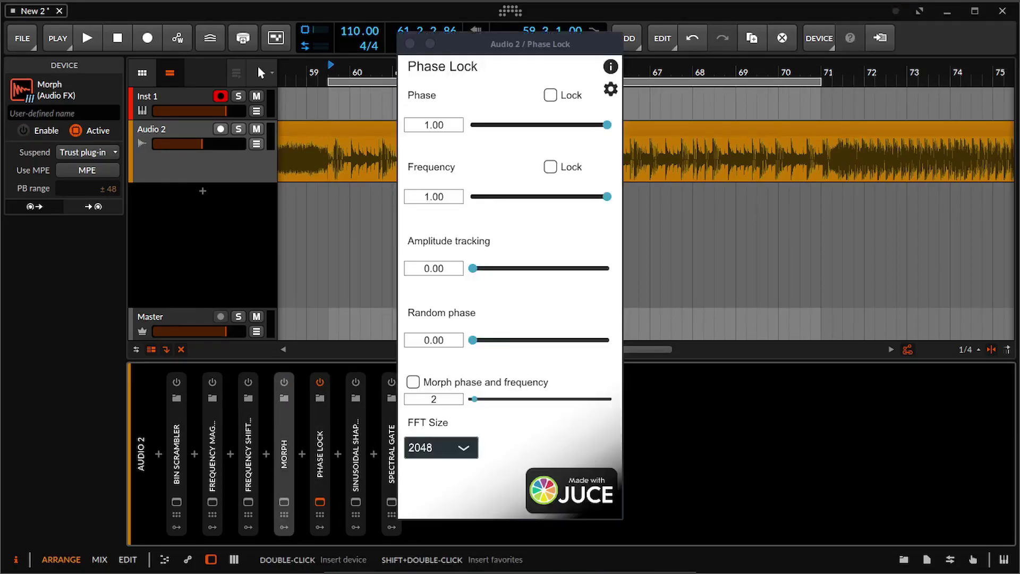
Step: Lower Phase Lock's Phase mix to about 0.76 and lock the phase while auditioning the loop
key(space)
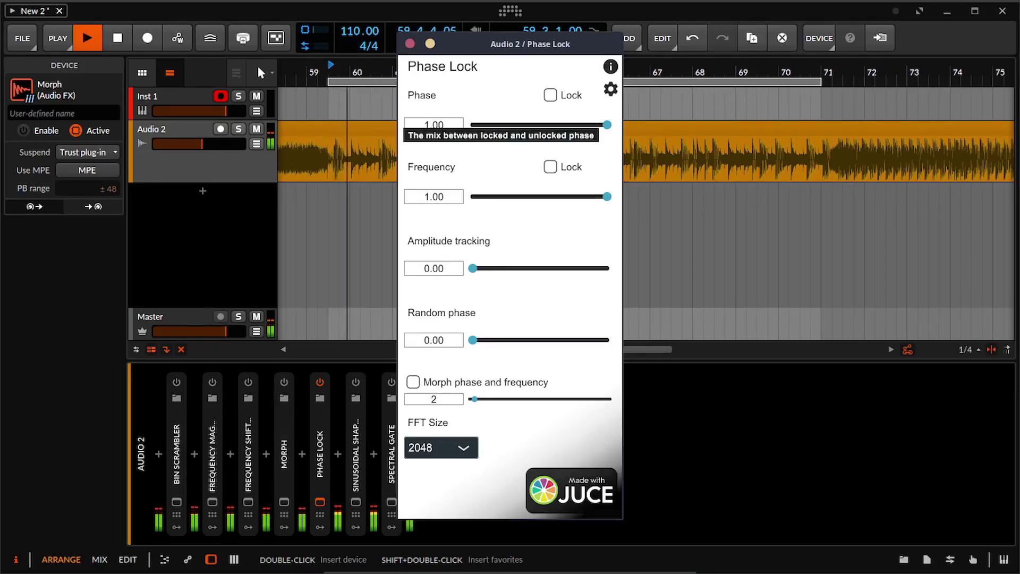
key(space)
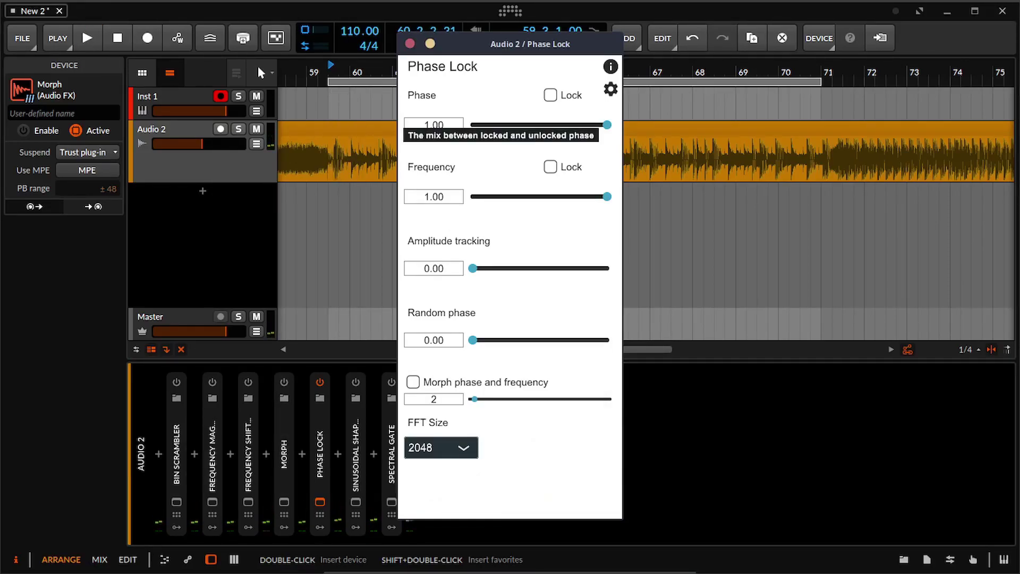
key(space)
drag(607, 125, 575, 125)
key(space)
click(550, 95)
key(space)
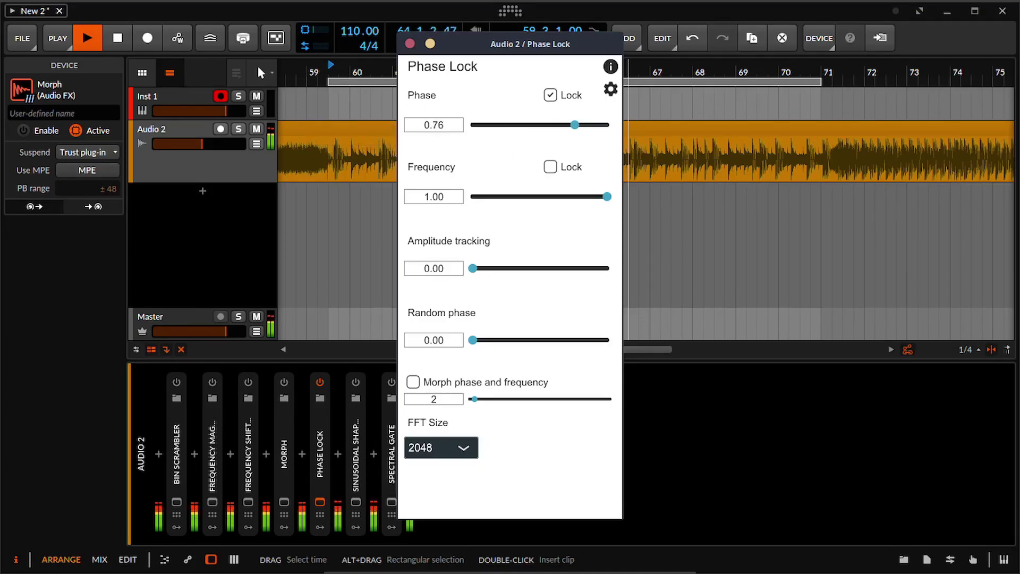
key(space)
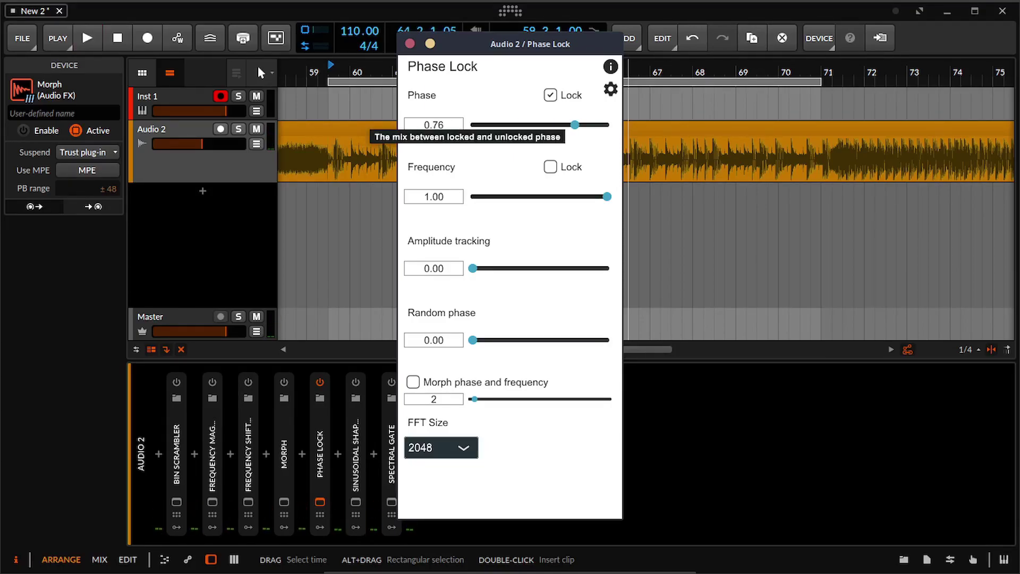
Step: Raise the Phase mix to 1.00 and toggle the phase lock while auditioning, leaving it unlocked
drag(574, 125, 609, 125)
key(space)
click(550, 95)
click(550, 95)
key(space)
click(551, 95)
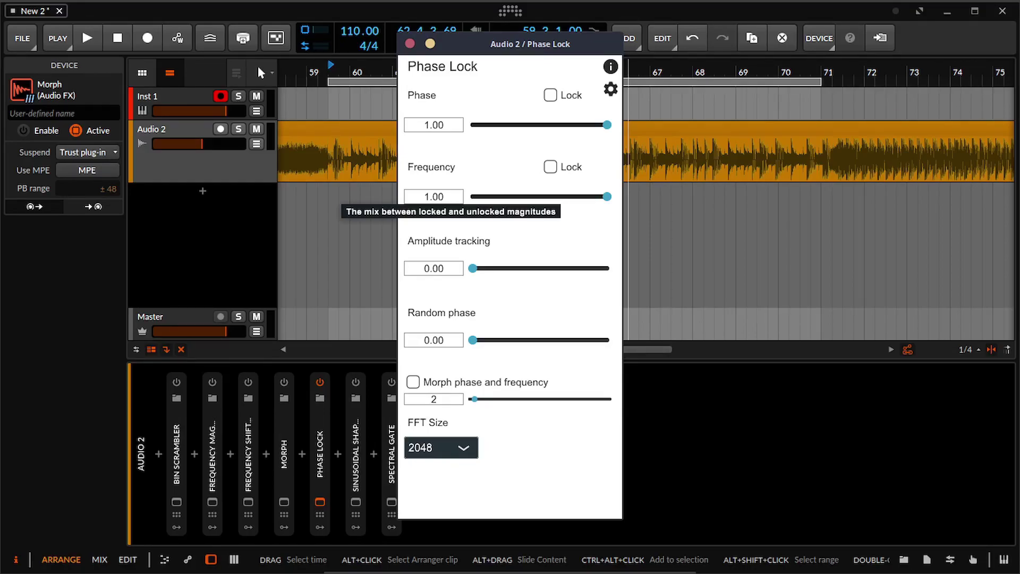
Step: Lock both phase and frequency and lower the Frequency mix to about 0.71 while the loop plays
key(space)
click(550, 167)
drag(607, 196, 575, 196)
click(551, 167)
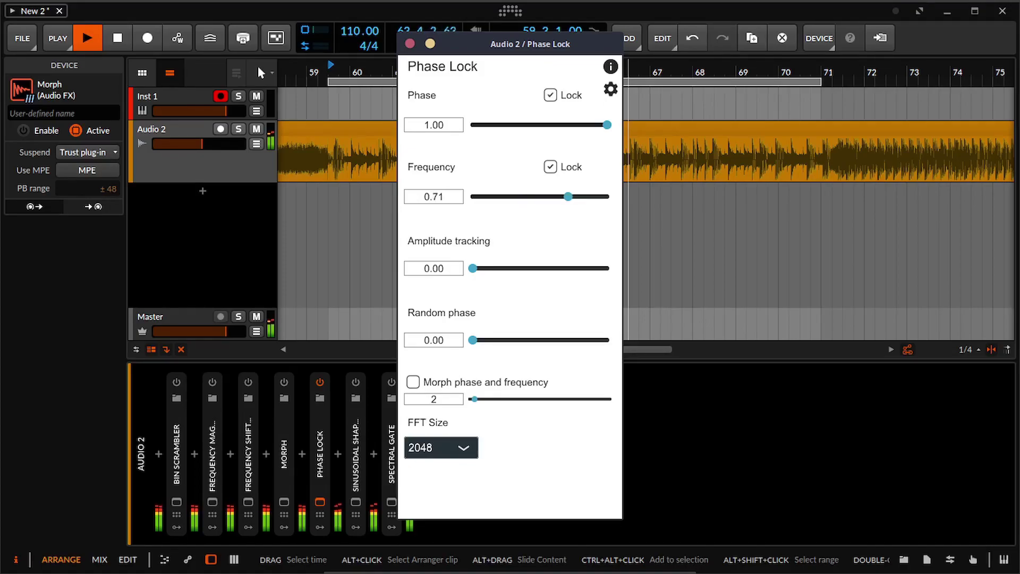
Step: Audition the loop with Phase Lock's Phase mix lowered to about 0.39, stop playback and return the mix to 1.00
click(550, 95)
drag(542, 125, 507, 125)
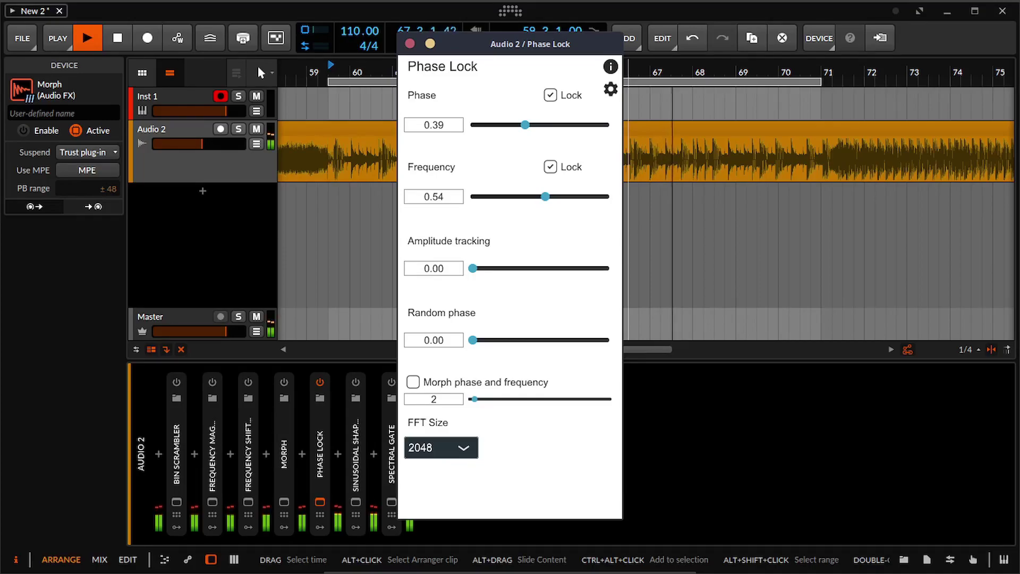
key(space)
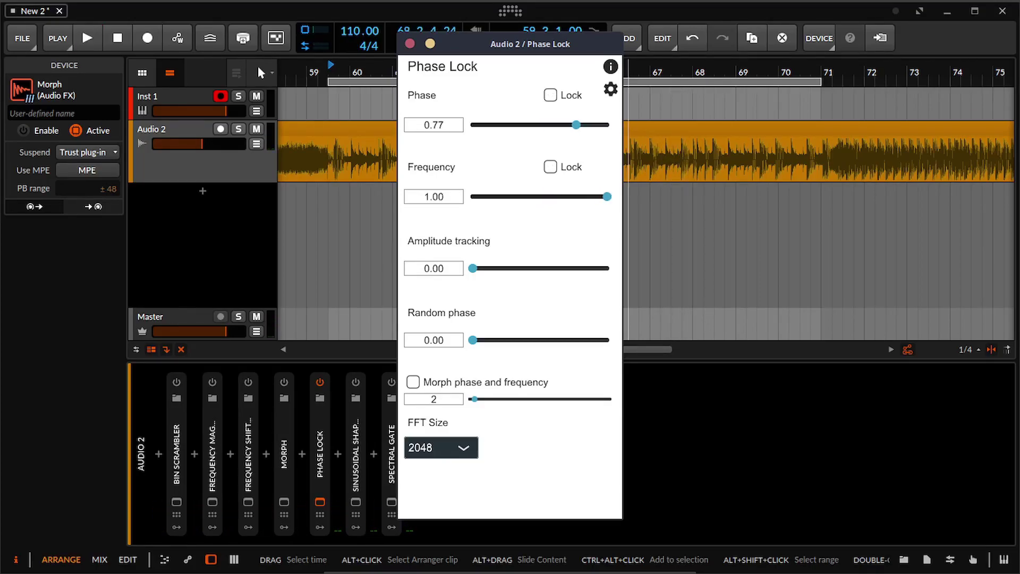
drag(575, 125, 607, 125)
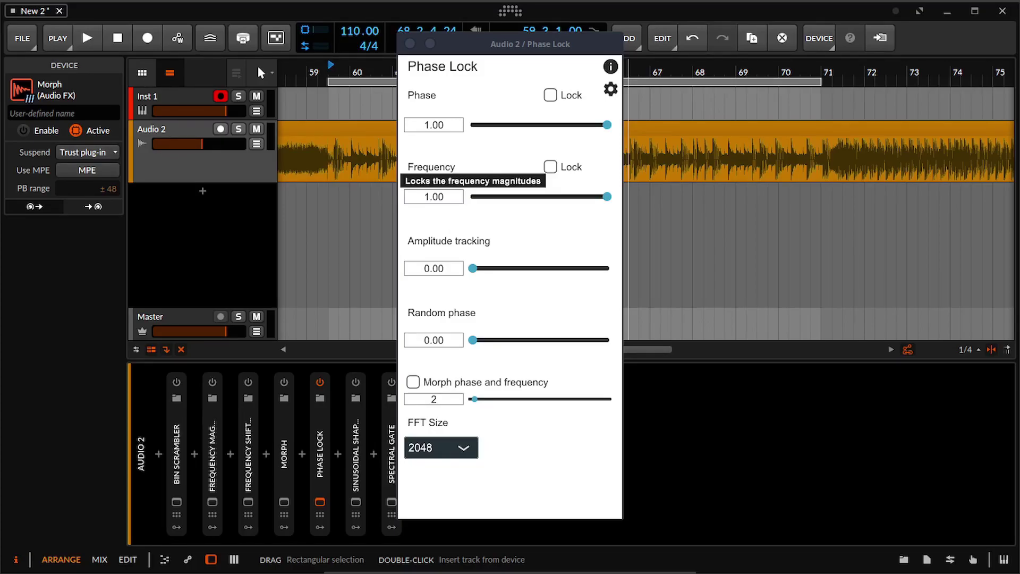
Step: Play the loop with Frequency locked at about 0.61, lower the Phase mix to about 0.65 and lock the phase
key(space)
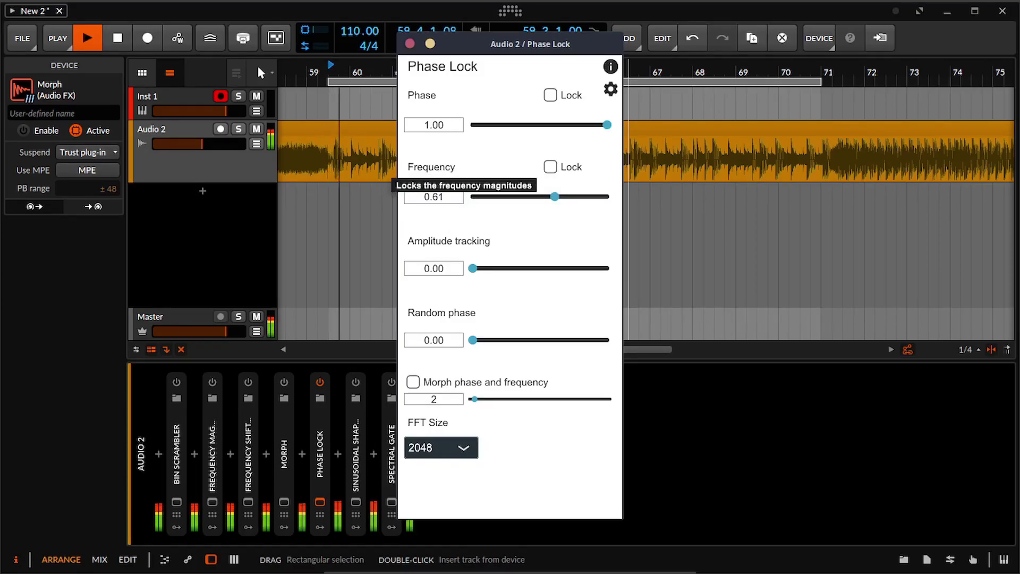
click(549, 169)
drag(607, 124, 560, 125)
click(550, 96)
Step: Raise Amplitude tracking to about 0.99 and Random phase to 1.00 while auditioning the loop, and stop playback
drag(473, 268, 607, 268)
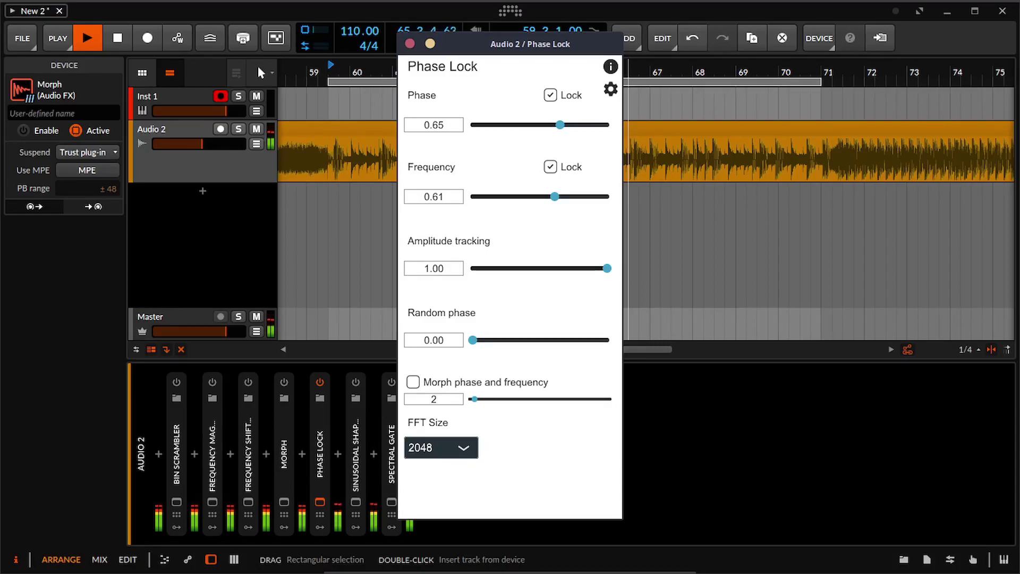
mouse_move(606, 267)
mouse_down()
mouse_move(585, 267)
mouse_move(606, 268)
mouse_up()
drag(473, 339, 598, 340)
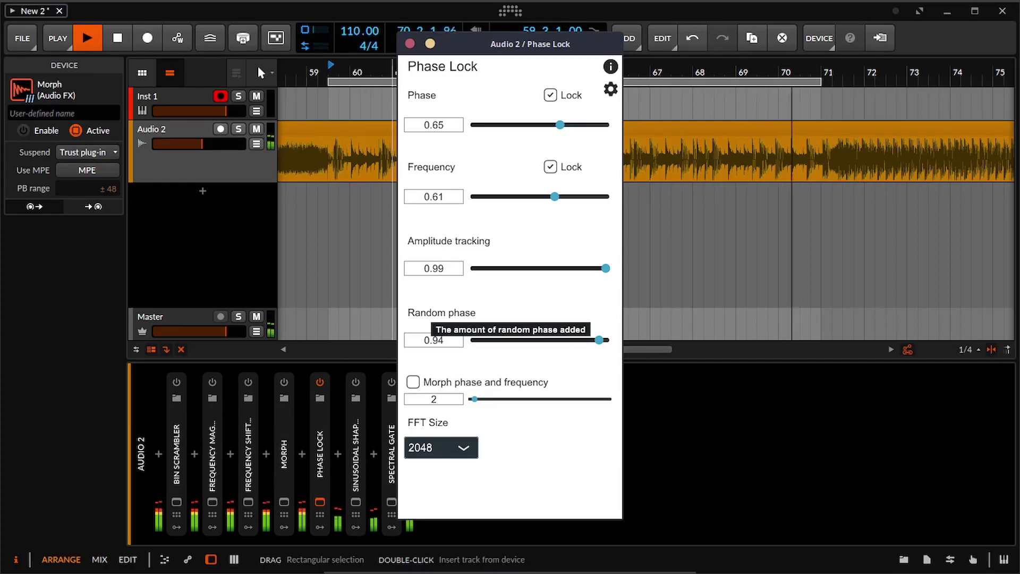
drag(598, 340, 608, 340)
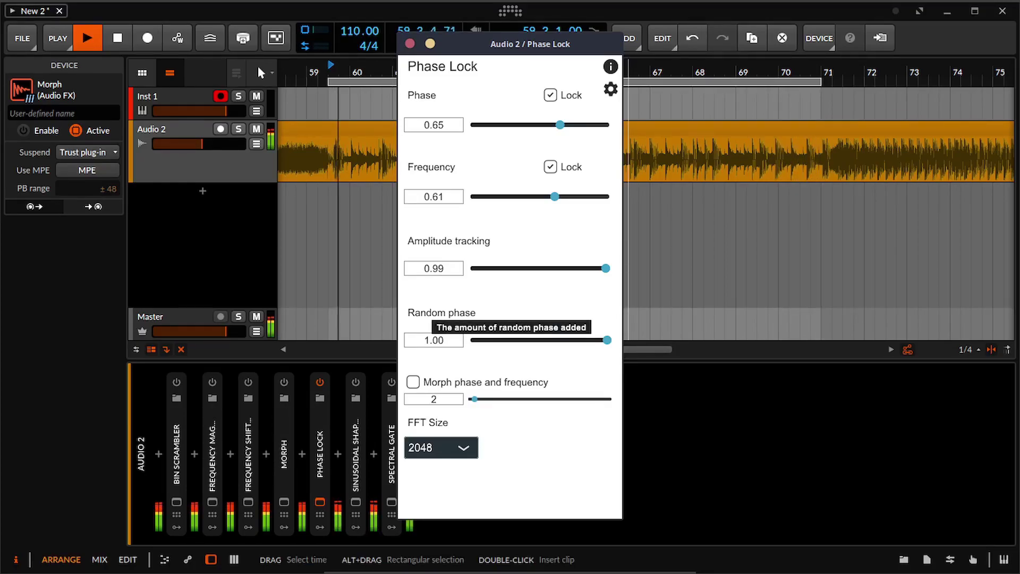
key(space)
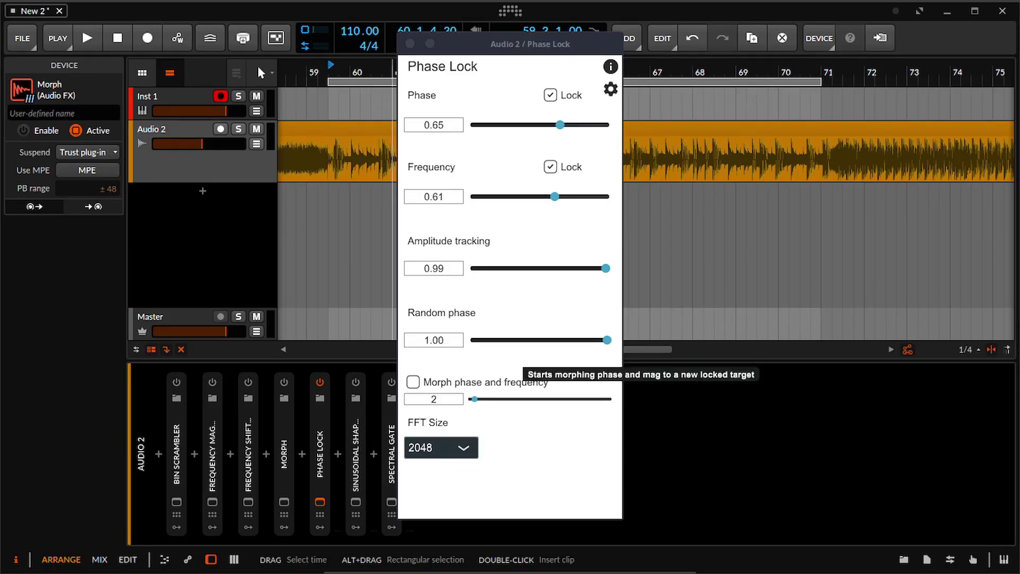
Step: Play the loop with Morph phase and frequency enabled at 17 and Random phase lowered to 0.00
key(space)
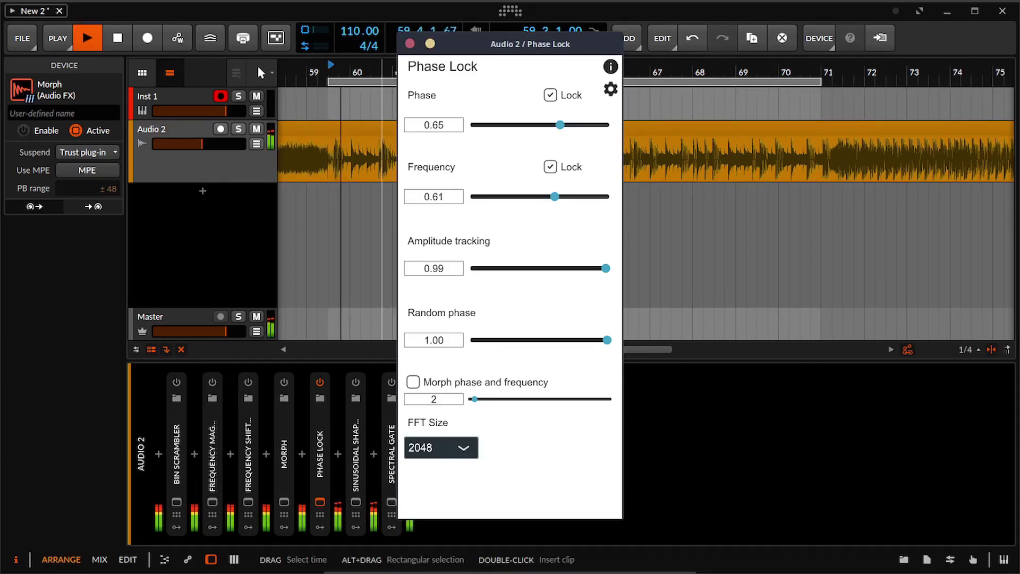
click(412, 382)
drag(607, 340, 472, 340)
drag(475, 399, 596, 398)
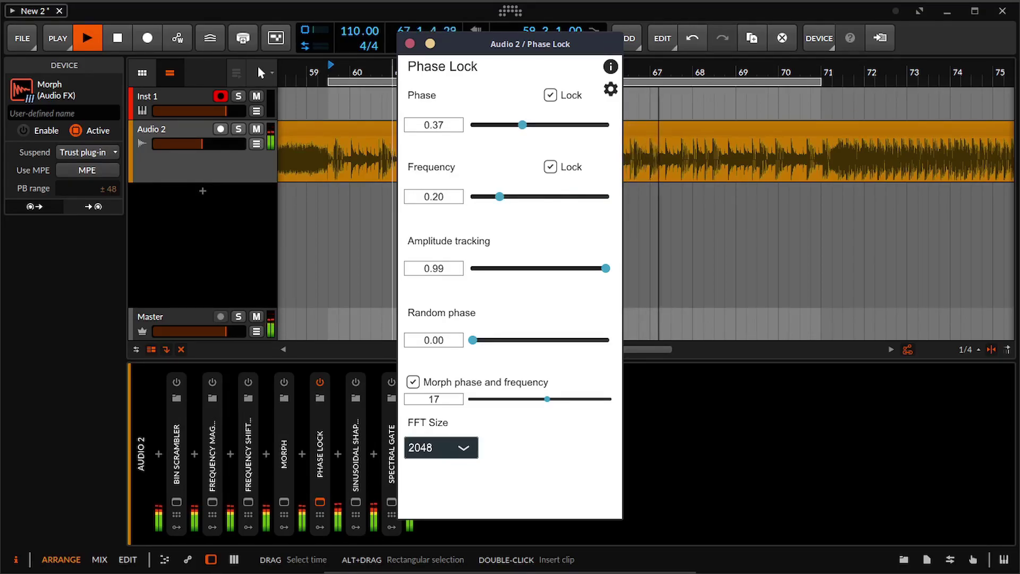
Step: Set Phase Lock's FFT Size to 128
click(441, 447)
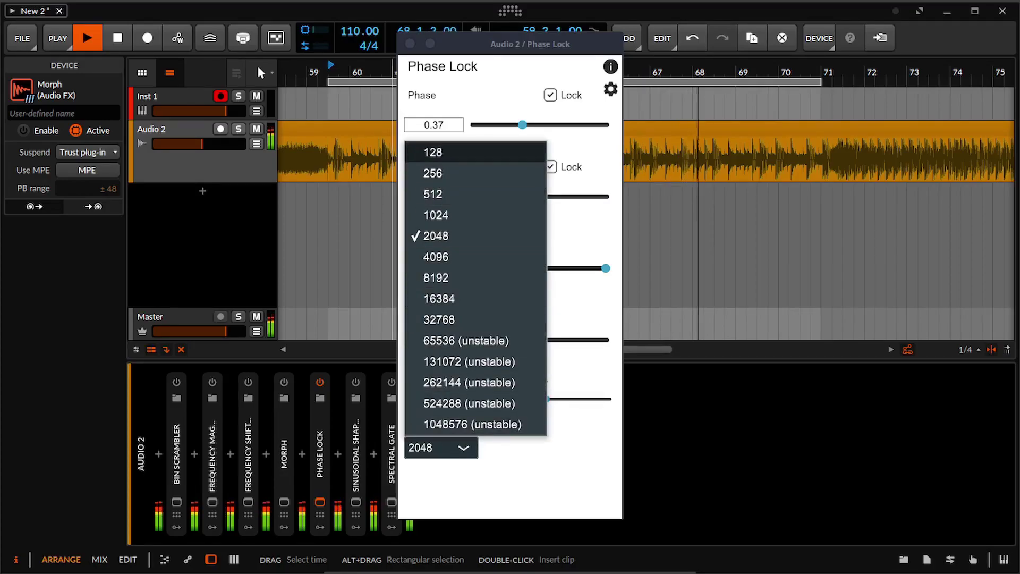
click(433, 152)
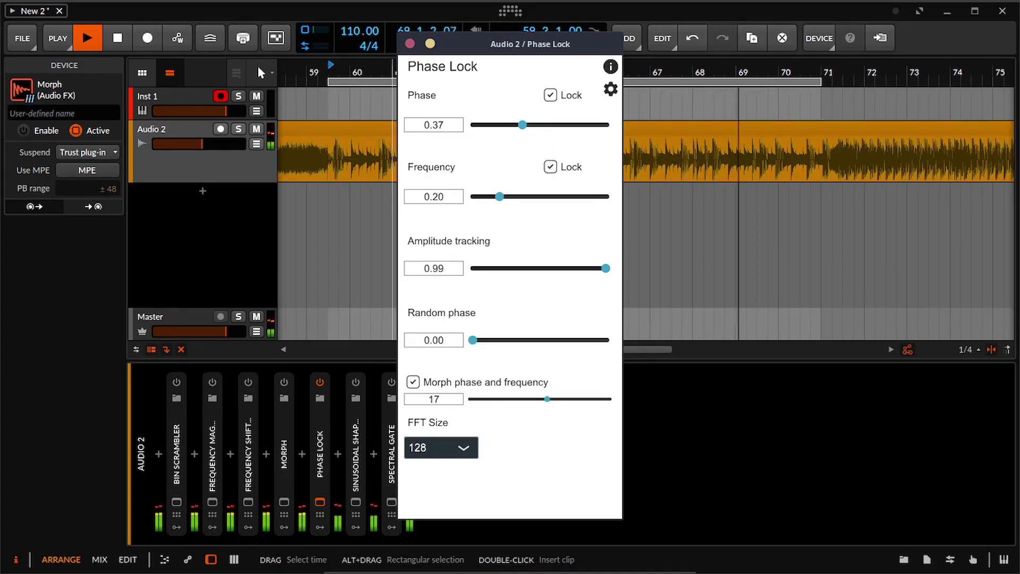
Step: Change the FFT Style in Phase Lock's settings and raise the Frequency mix to about 0.49 while auditioning
click(611, 88)
click(703, 239)
key(space)
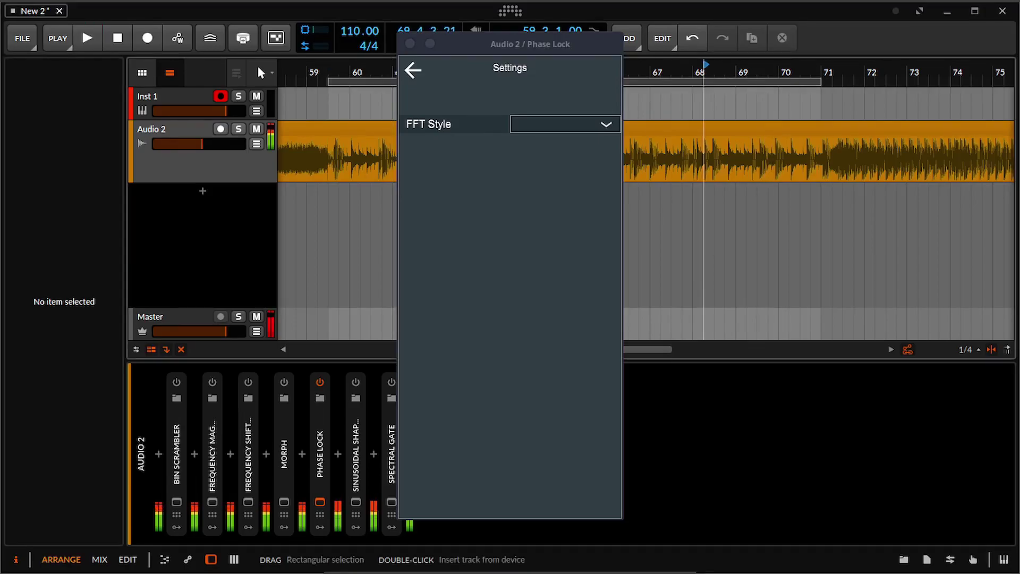
click(566, 125)
click(541, 159)
click(413, 70)
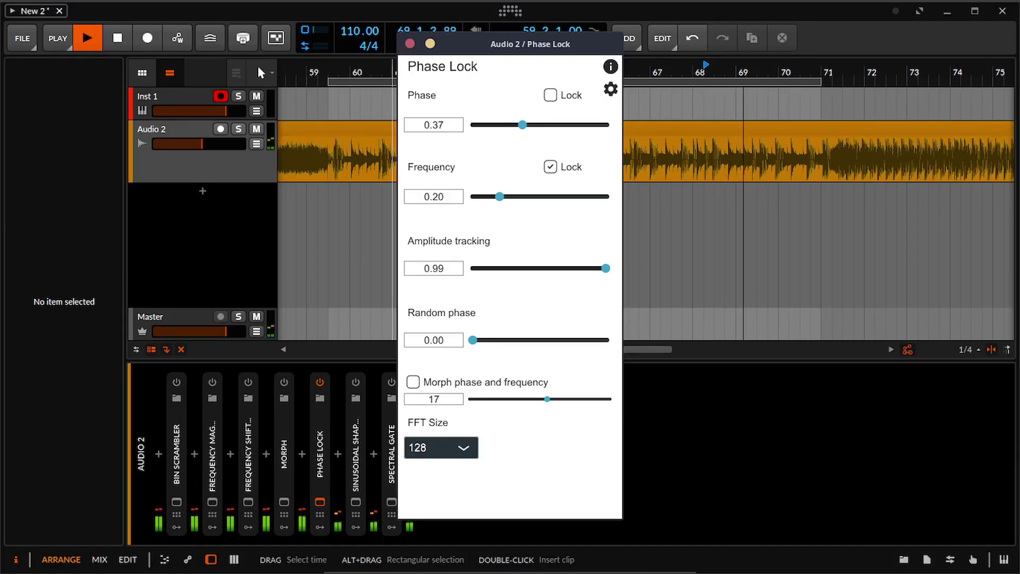
drag(500, 196, 538, 197)
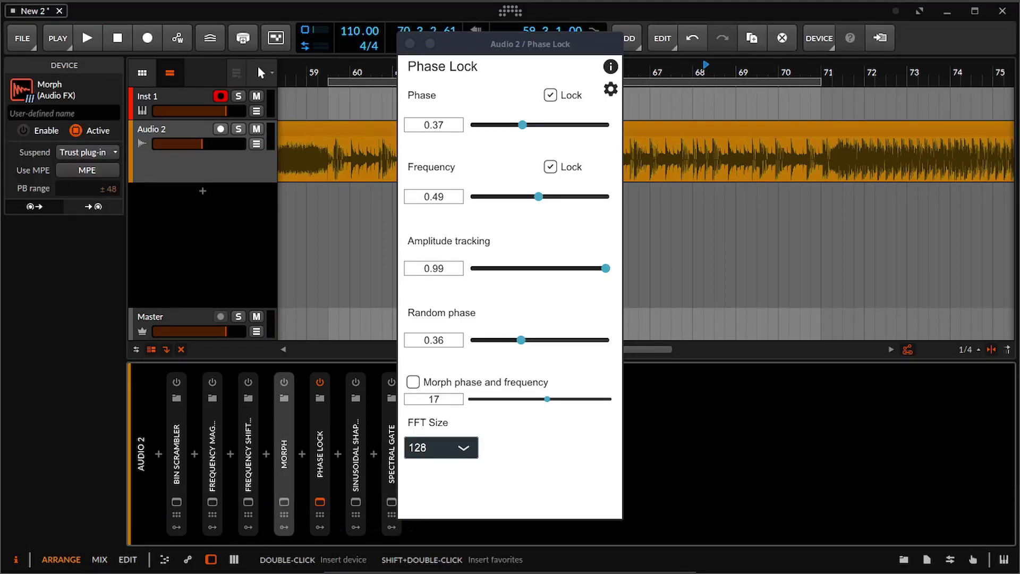
Step: Close and disable Phase Lock, and enable Sinusoidal Shaped Filter with its plug-in window shown
key(alt+F4)
click(355, 381)
click(355, 501)
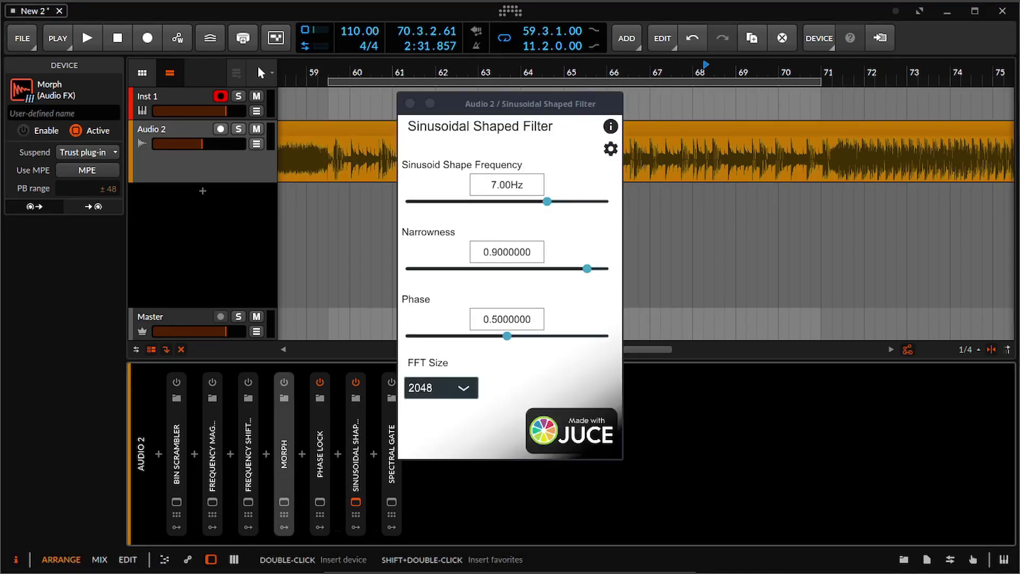
key(space)
click(320, 382)
Step: Tune Sinusoidal Shaped Filter while the loop plays to a frequency of about 7.28 Hz, Narrowness about 0.567 and Phase about 0.896
drag(547, 201, 426, 202)
key(space)
key(space)
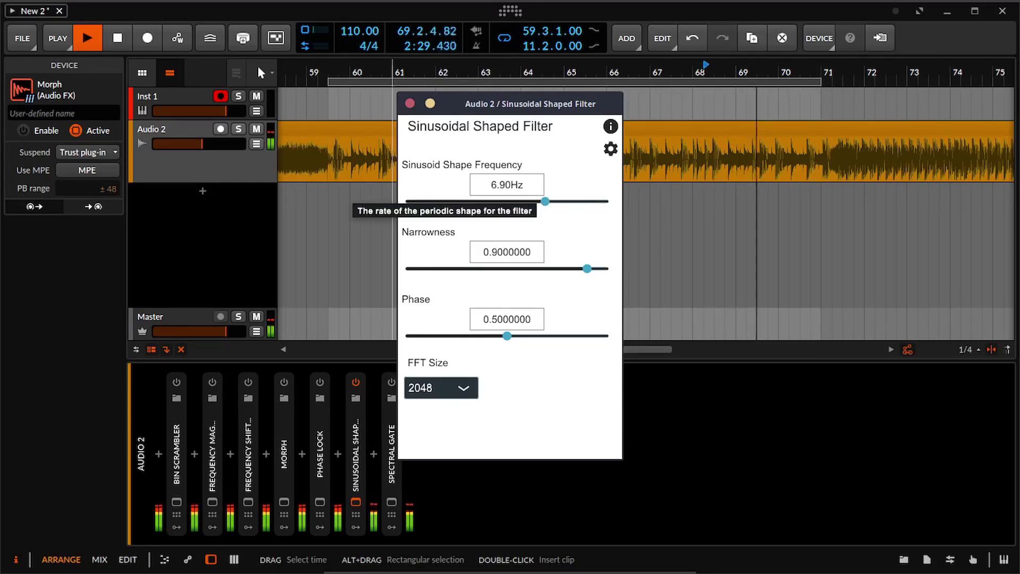
drag(545, 201, 580, 201)
mouse_move(587, 269)
mouse_down()
mouse_move(488, 269)
mouse_move(567, 268)
mouse_up()
drag(465, 202, 556, 202)
drag(567, 269, 520, 269)
mouse_move(556, 201)
mouse_down()
mouse_move(455, 201)
mouse_move(553, 201)
mouse_up()
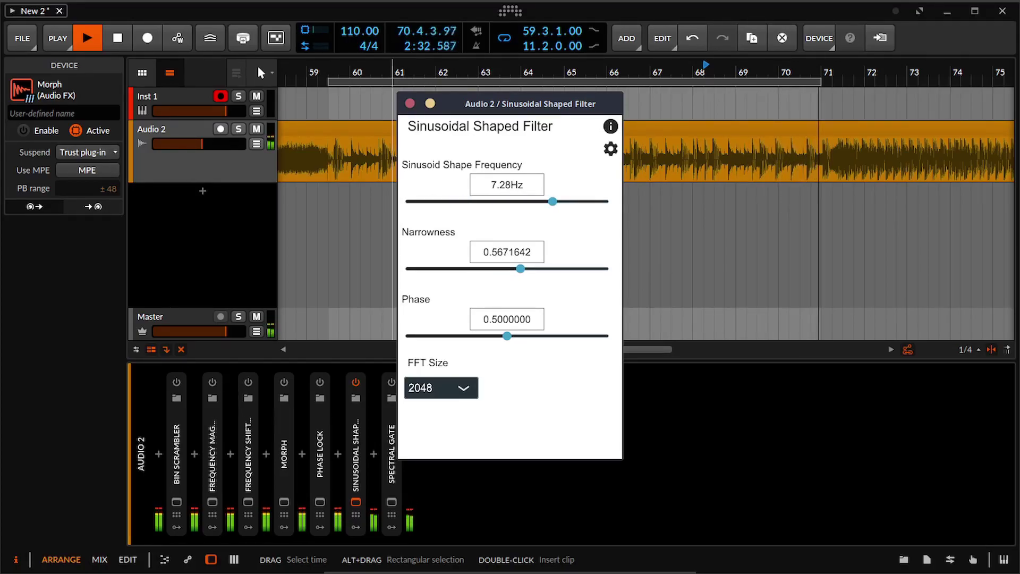
drag(506, 336, 543, 336)
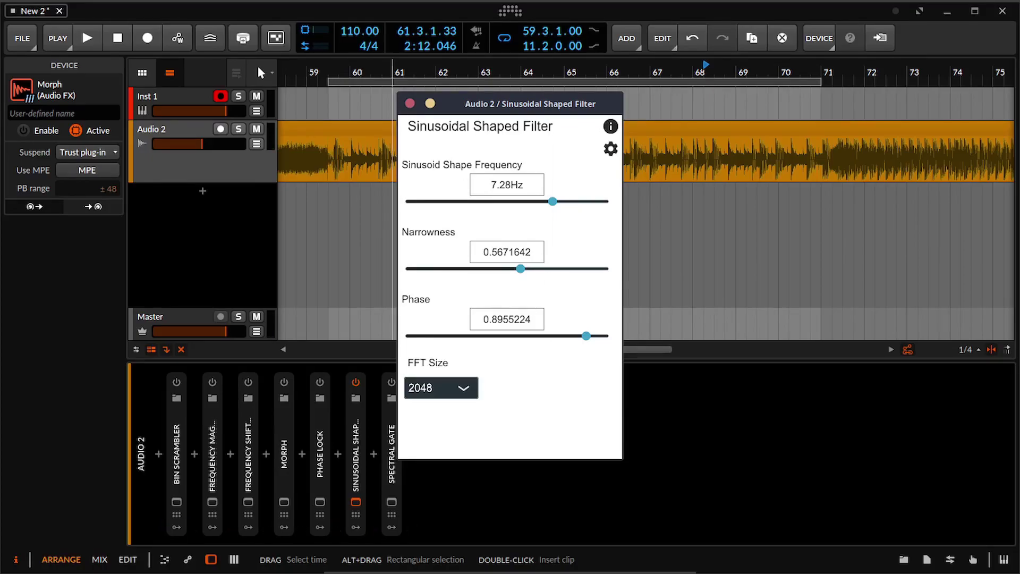
Step: Set Sinusoidal Shaped Filter's FFT Size to 1024 and change the FFT Style in its settings
click(441, 387)
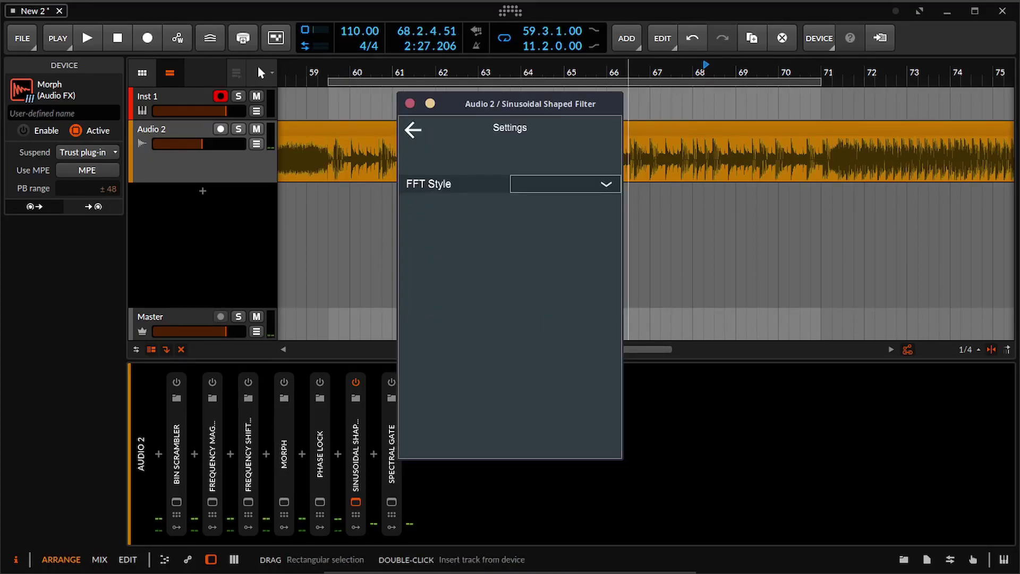
click(565, 183)
click(540, 219)
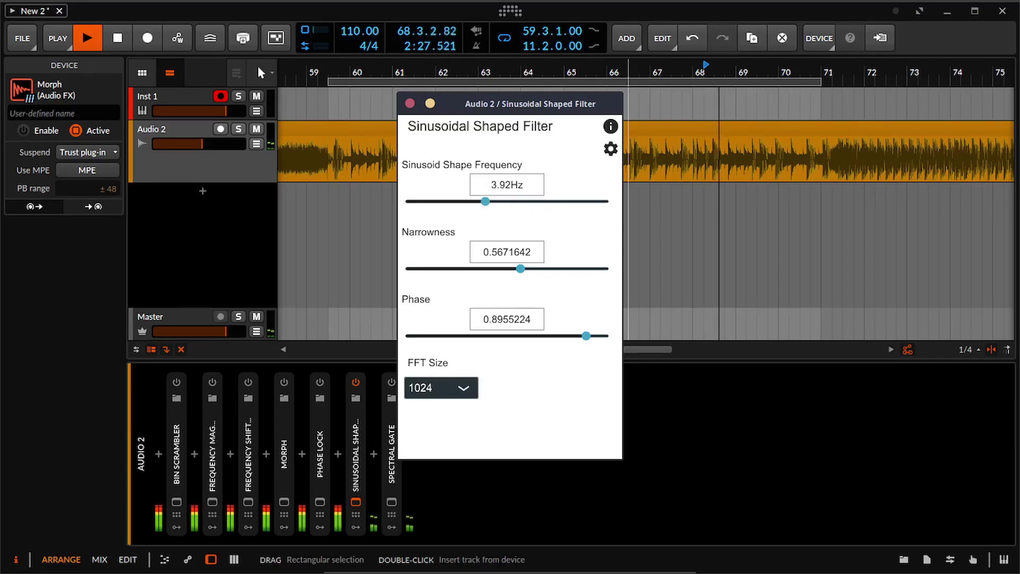
Step: Adjust the playing filter to a frequency of about 3.62 Hz, Narrowness about 0.586 and Phase about 0.354, and stop playback
drag(485, 201, 499, 201)
drag(521, 268, 466, 268)
drag(586, 336, 478, 336)
drag(465, 268, 524, 268)
mouse_move(500, 201)
mouse_down()
mouse_move(527, 201)
mouse_move(471, 201)
mouse_move(549, 202)
mouse_move(479, 202)
mouse_up()
key(space)
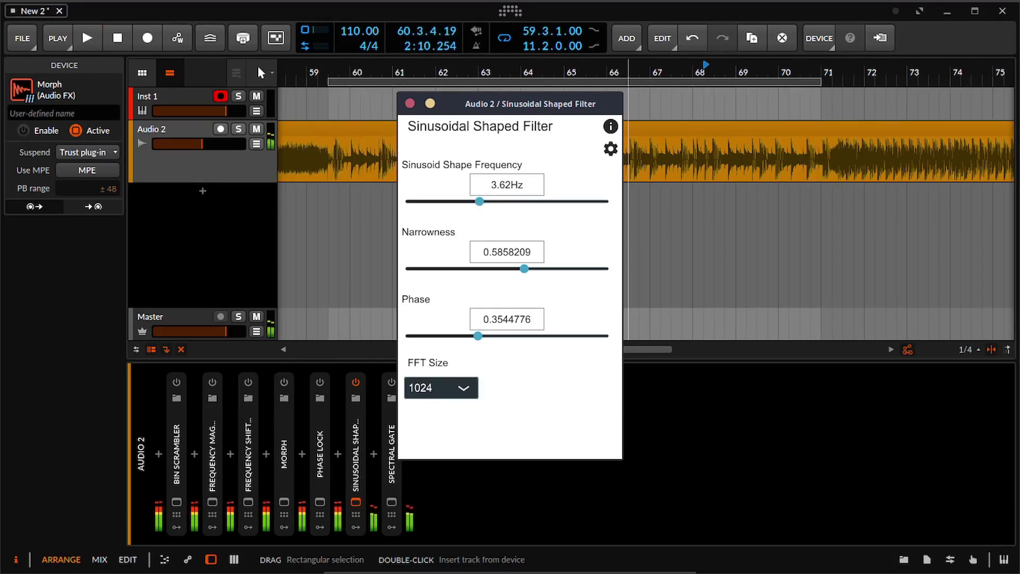
Step: Disable and close Sinusoidal Shaped Filter, and enable Spectral Gate with its plug-in window shown clear of the device chain
click(356, 425)
click(355, 382)
click(409, 103)
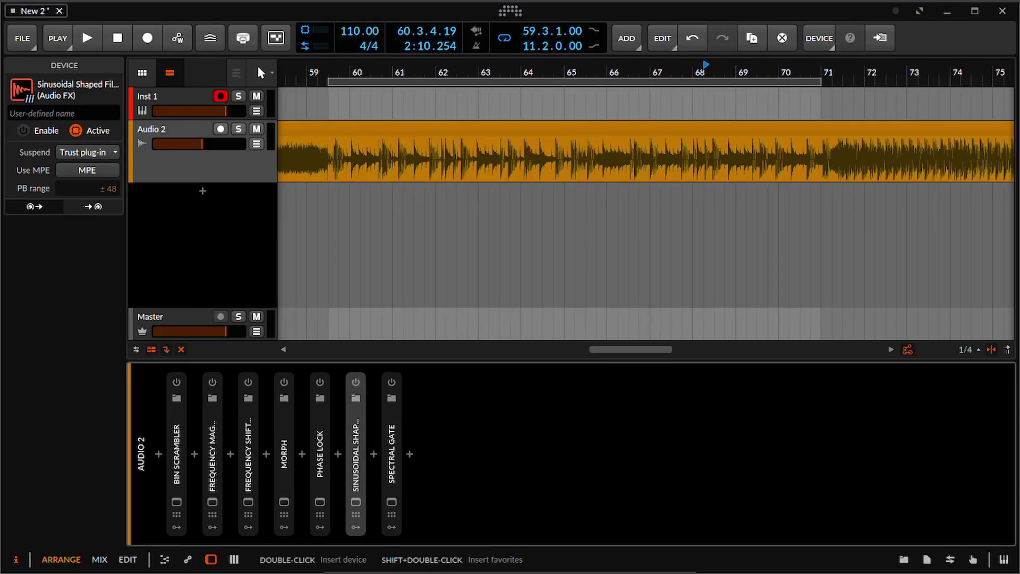
key(alt+Tab)
click(391, 382)
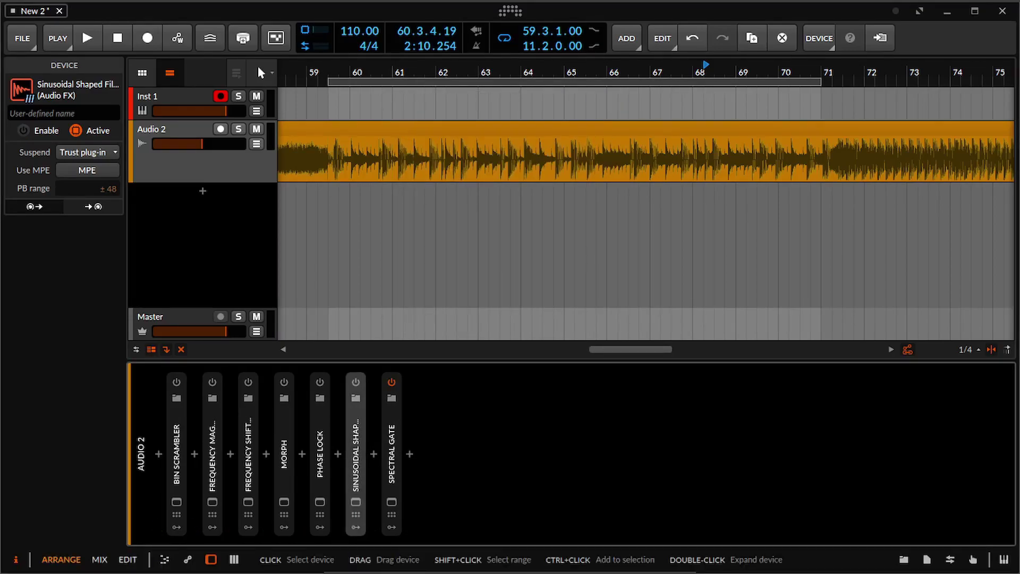
click(391, 501)
drag(472, 74, 561, 42)
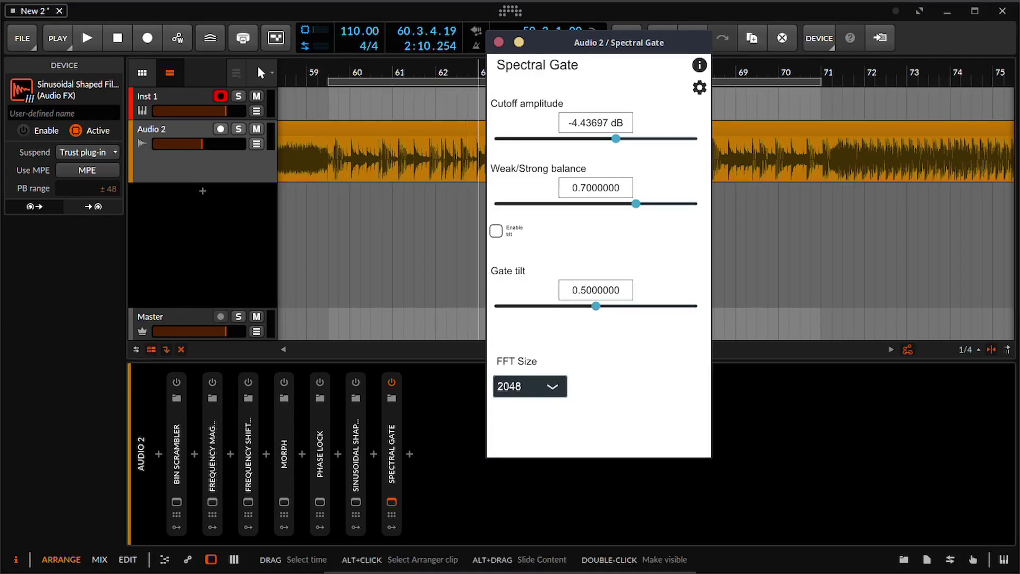
Step: Insert a Gate device between Spectral Gate and Loud Split in the Audio 2 device chain
click(82, 28)
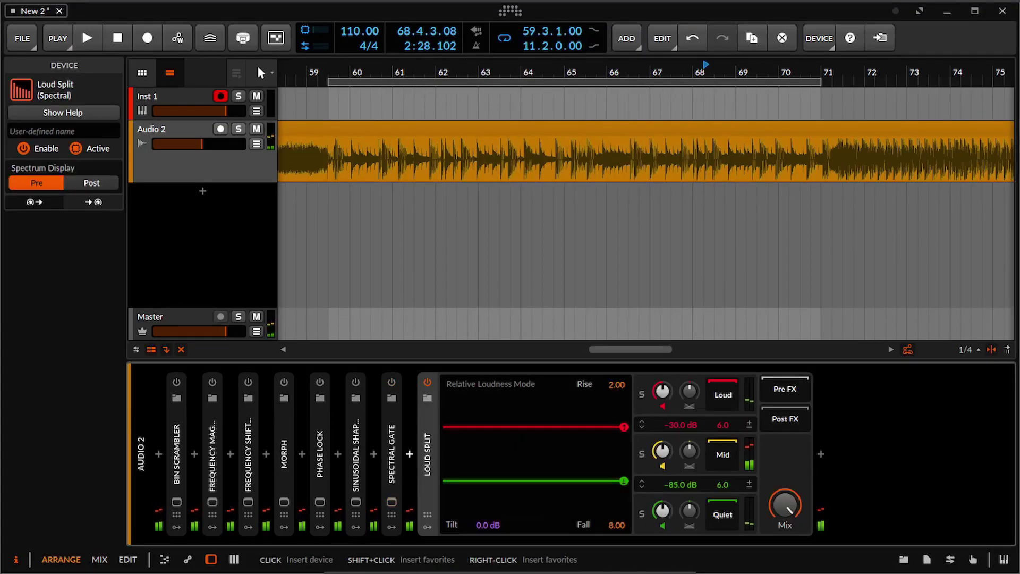
click(409, 453)
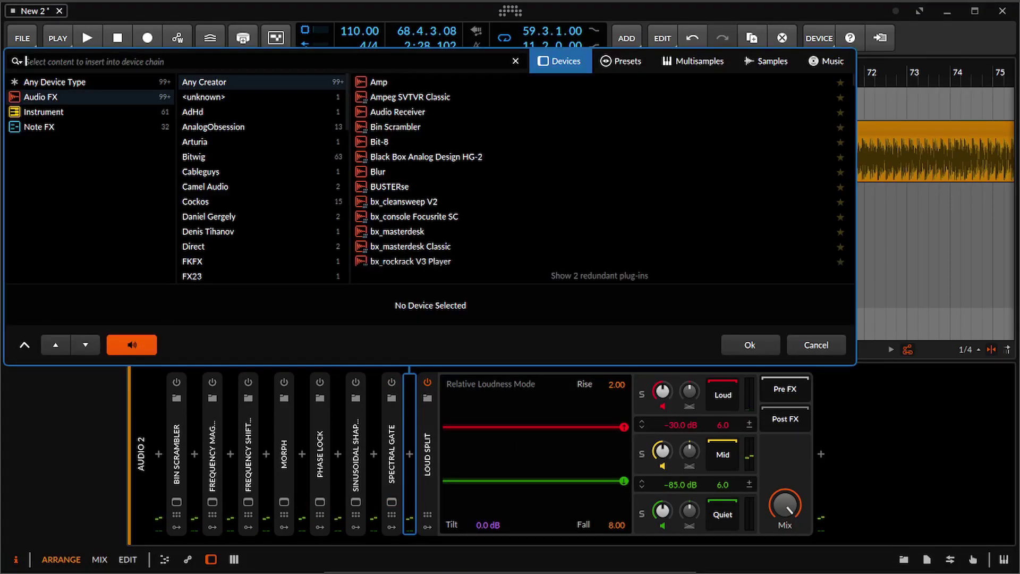
text(gate)
key(Down)
key(Return)
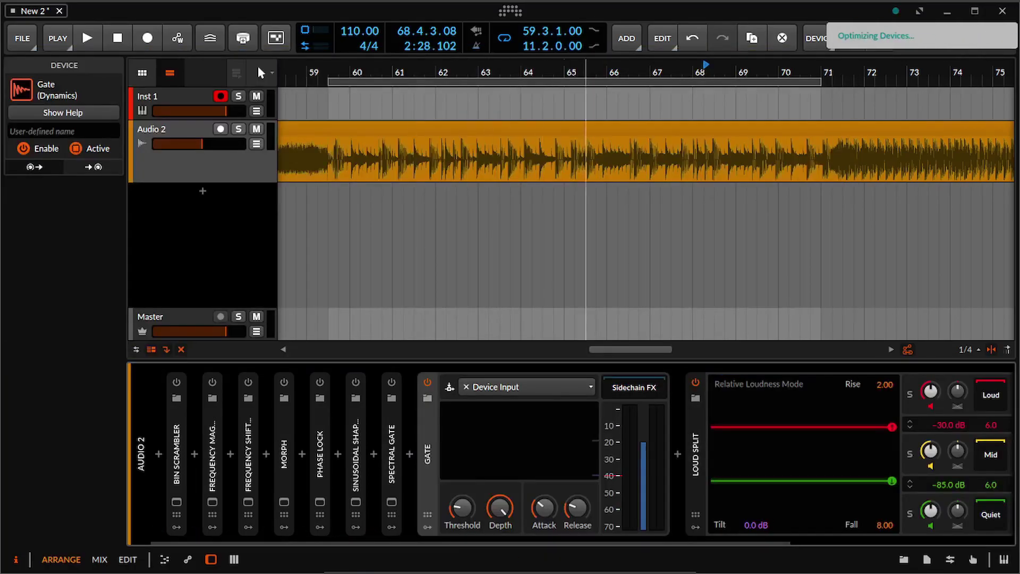
Step: Deactivate the Loud Split device and start playing the loop through the Gate
click(695, 453)
key(alt+a)
scroll(573, 454, right, 3)
key(space)
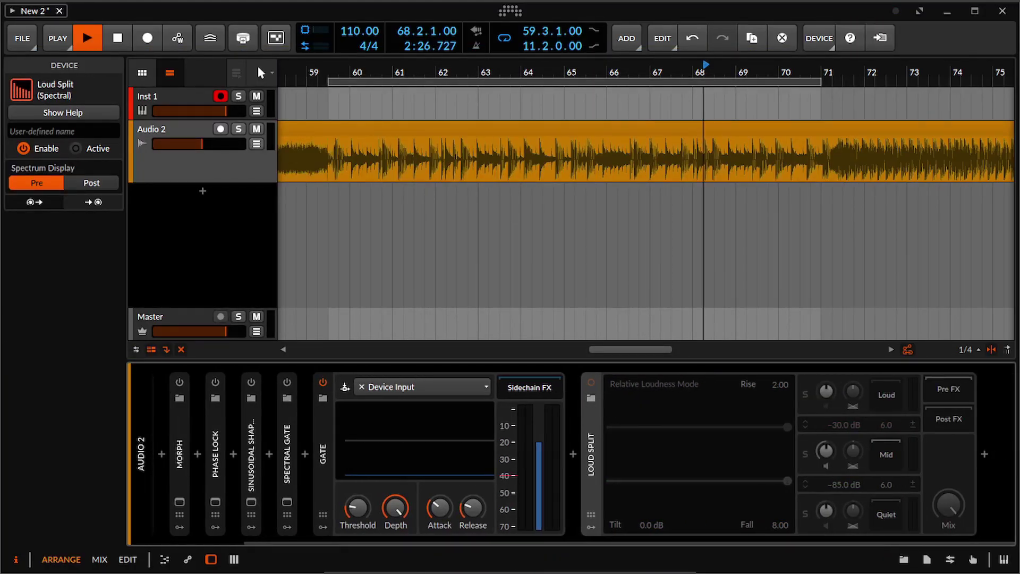
Step: Raise the Gate's Threshold and audition the loop in short playbacks
key(space)
drag(358, 508, 357, 487)
key(space)
key(space)
key(space)
key(space)
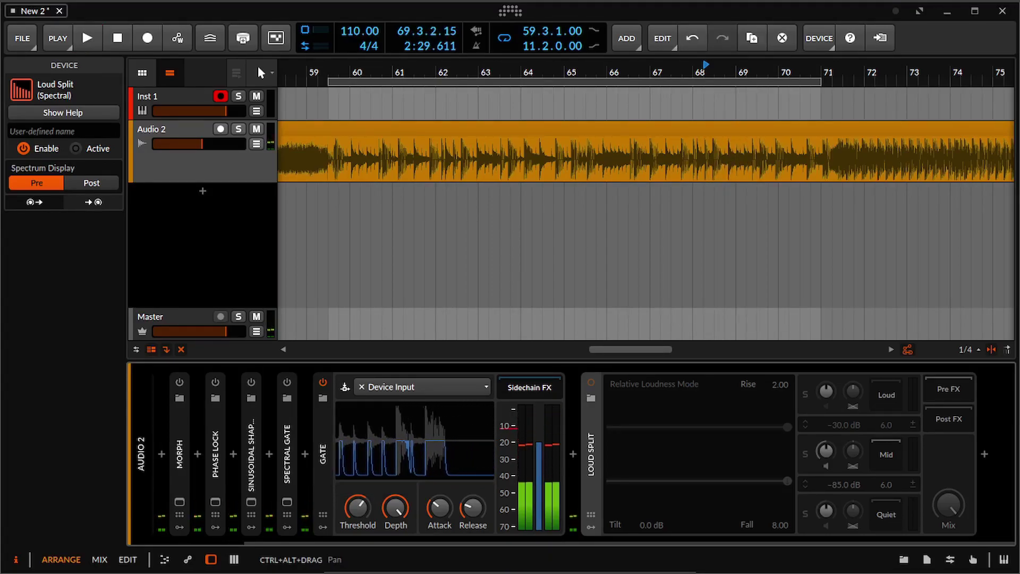
Step: Play and stop the loop repeatedly to examine how the Gate opens and closes on the signal
key(space)
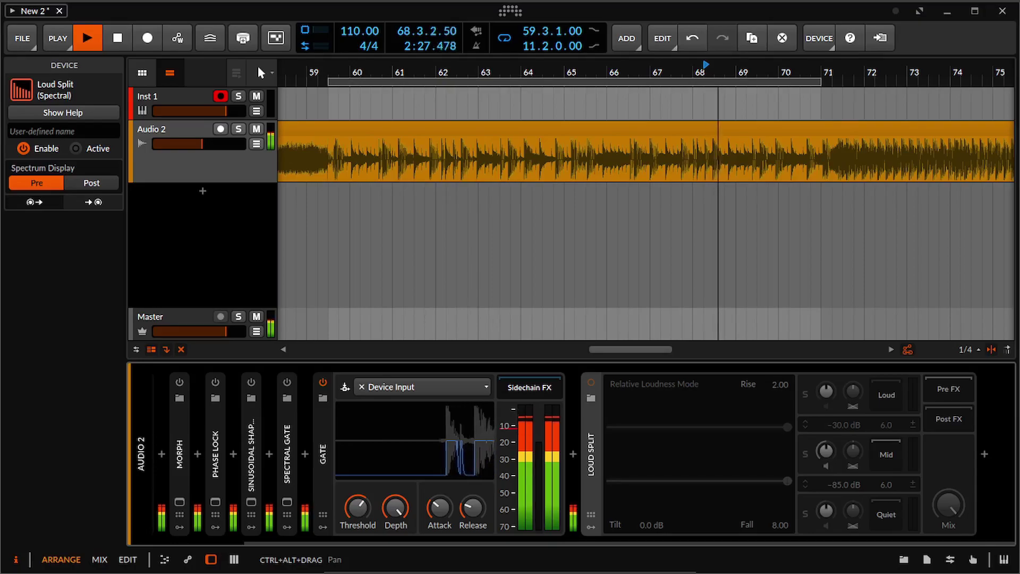
key(space)
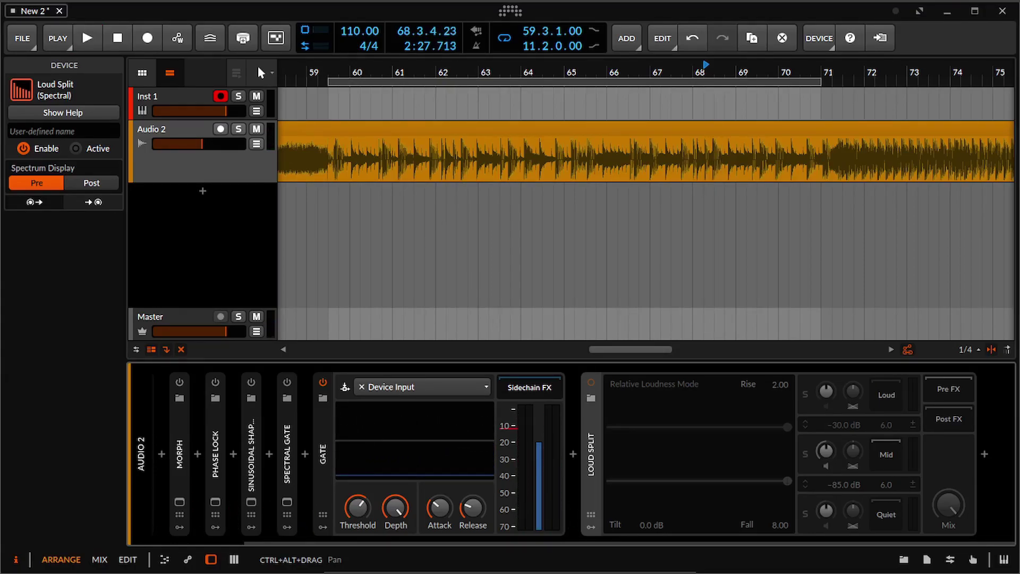
key(space)
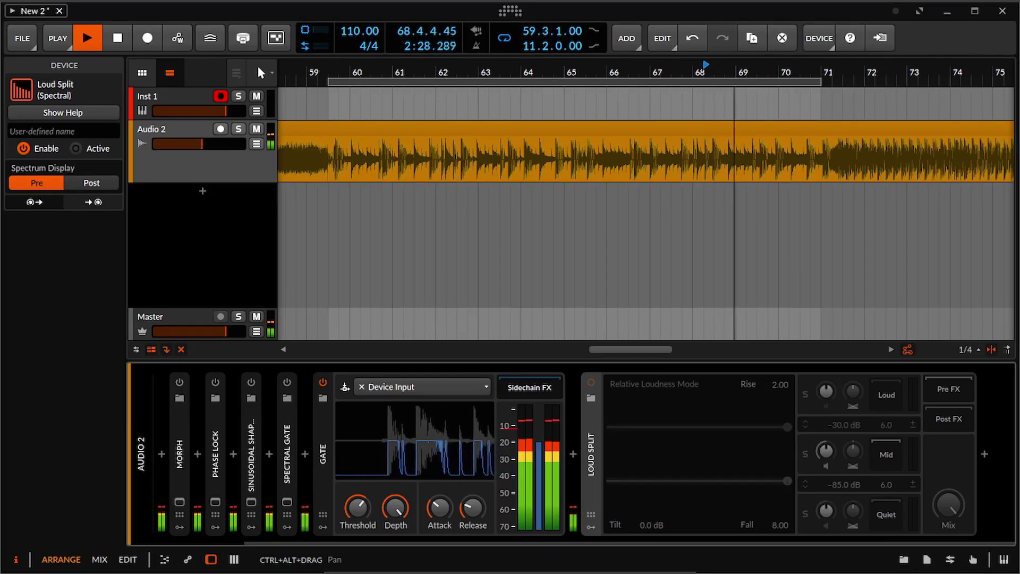
key(space)
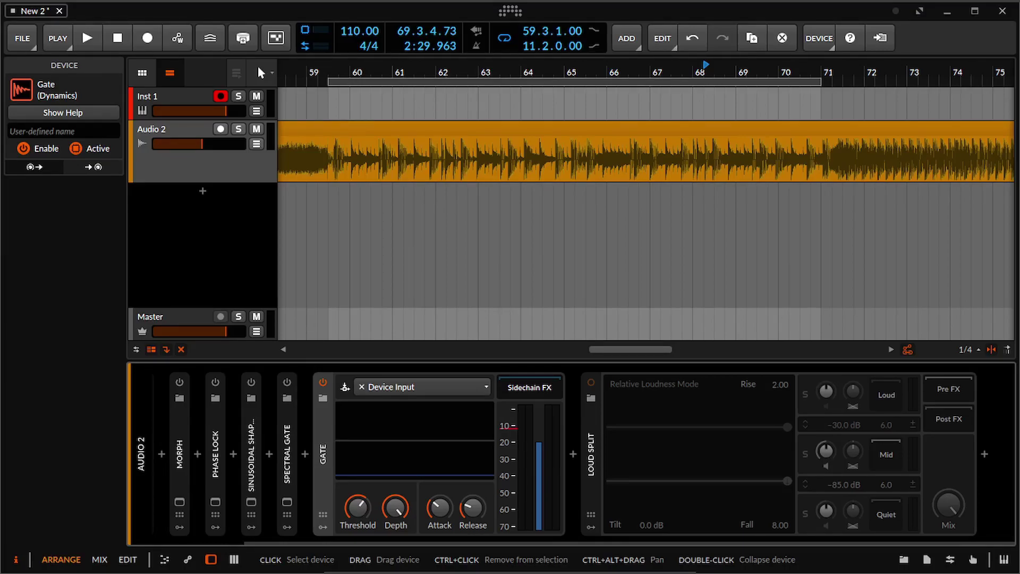
key(space)
key(space)
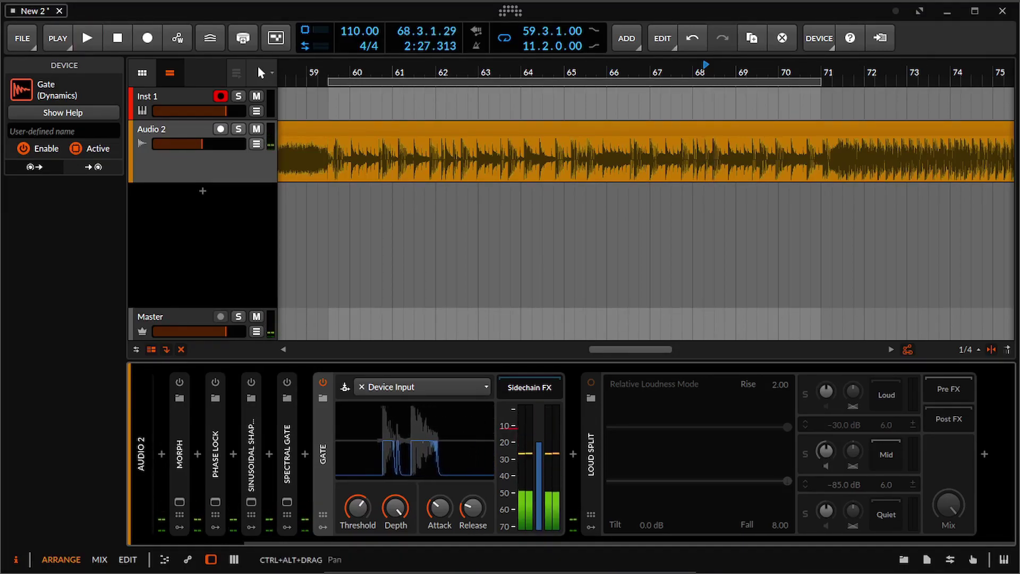
Step: Delete the Gate from the Audio 2 device chain and reactivate the Loud Split device
key(Delete)
key(alt+a)
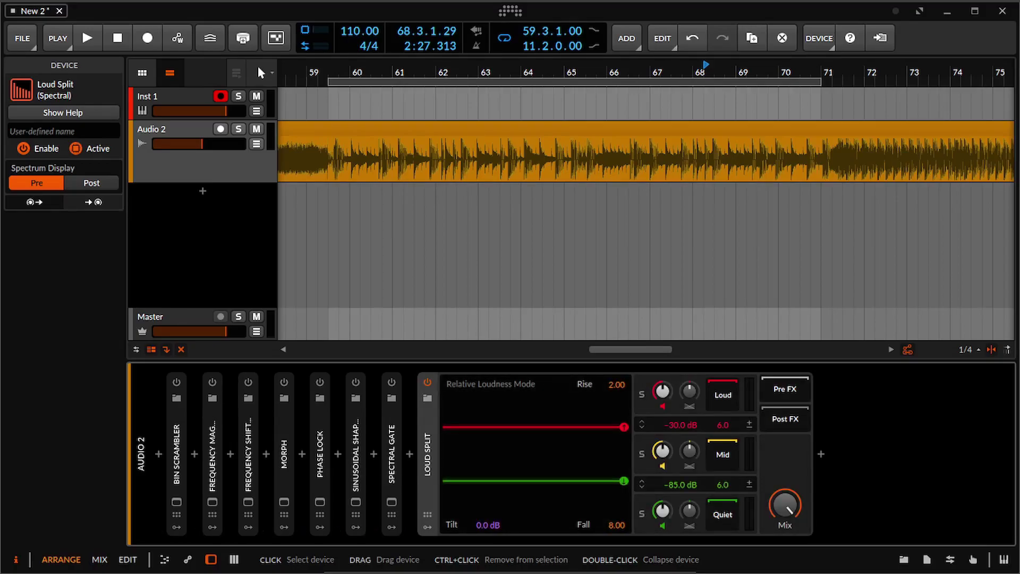
Step: Solo Loud Split's Loud band and, during playback, set Rise to 0.13 and the higher threshold to -41.5 dB
click(641, 393)
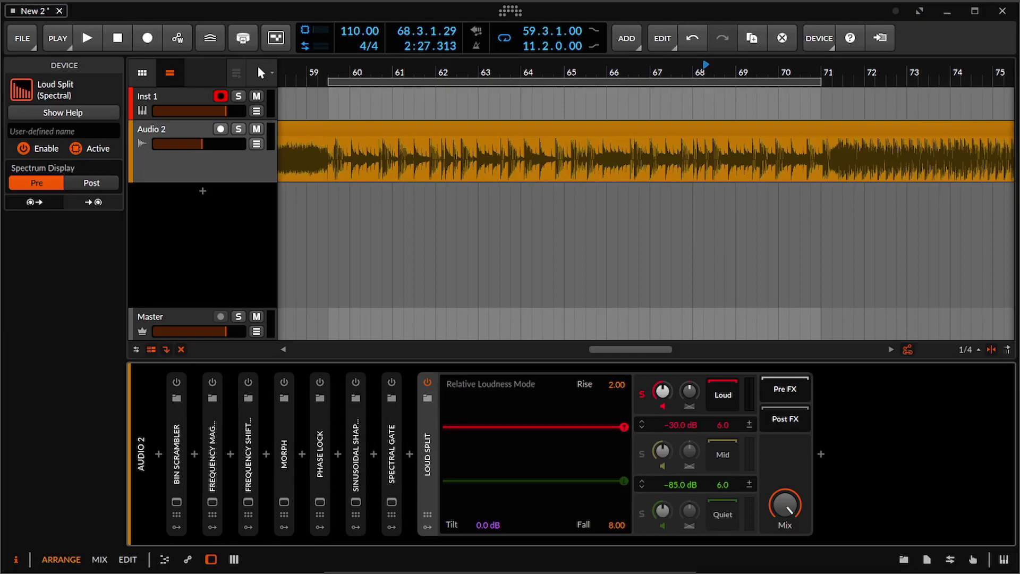
key(space)
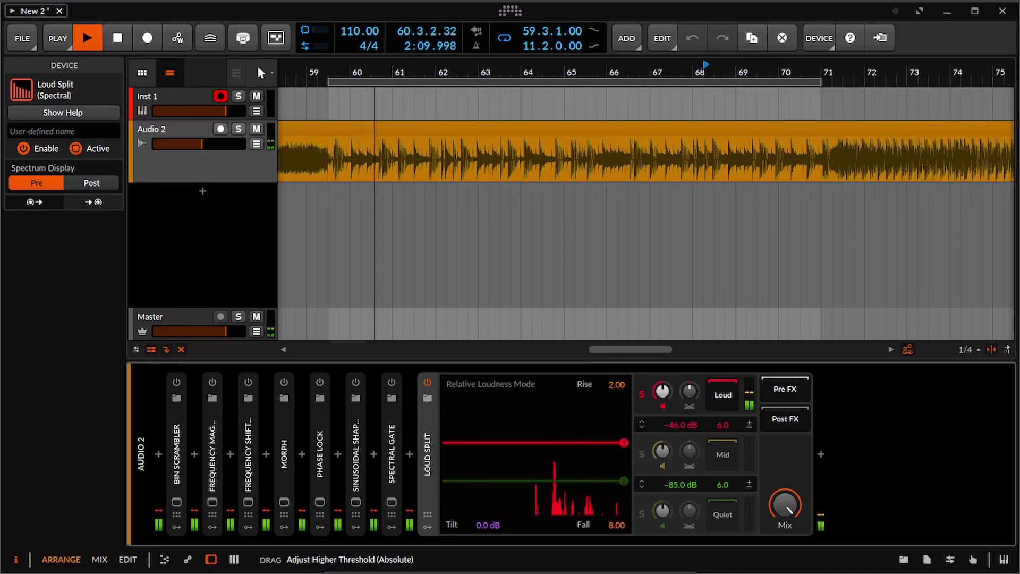
drag(616, 384, 616, 414)
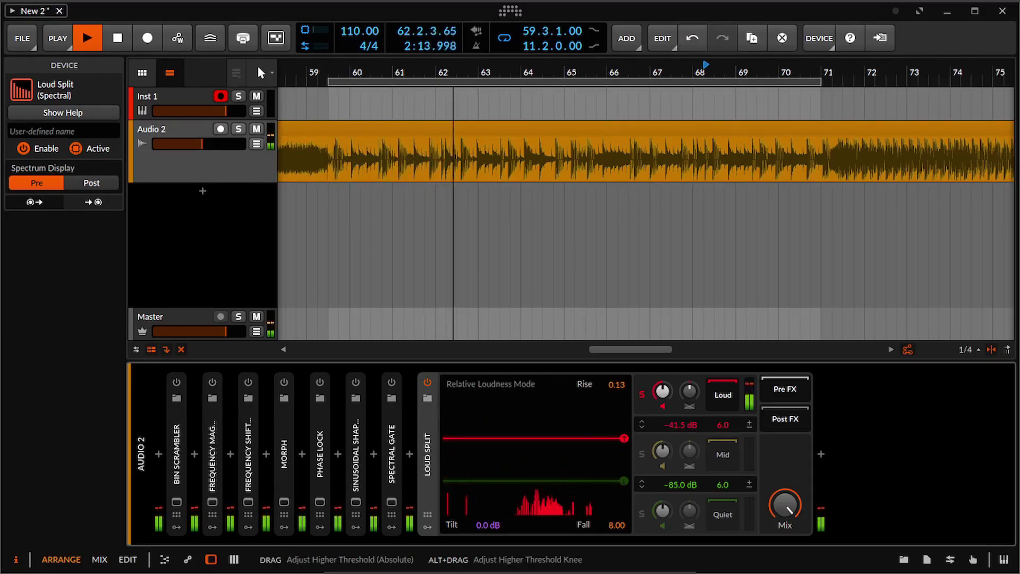
key(space)
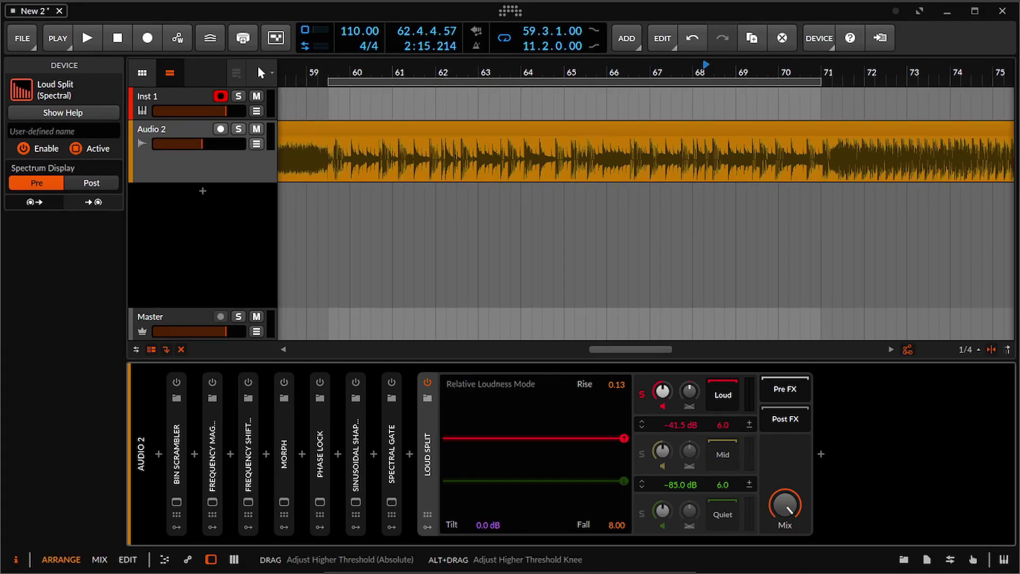
Step: Audition the soloed Loud band in short playbacks and raise the higher threshold to -35.3 dB
key(space)
key(space)
key(space)
drag(624, 438, 624, 432)
key(space)
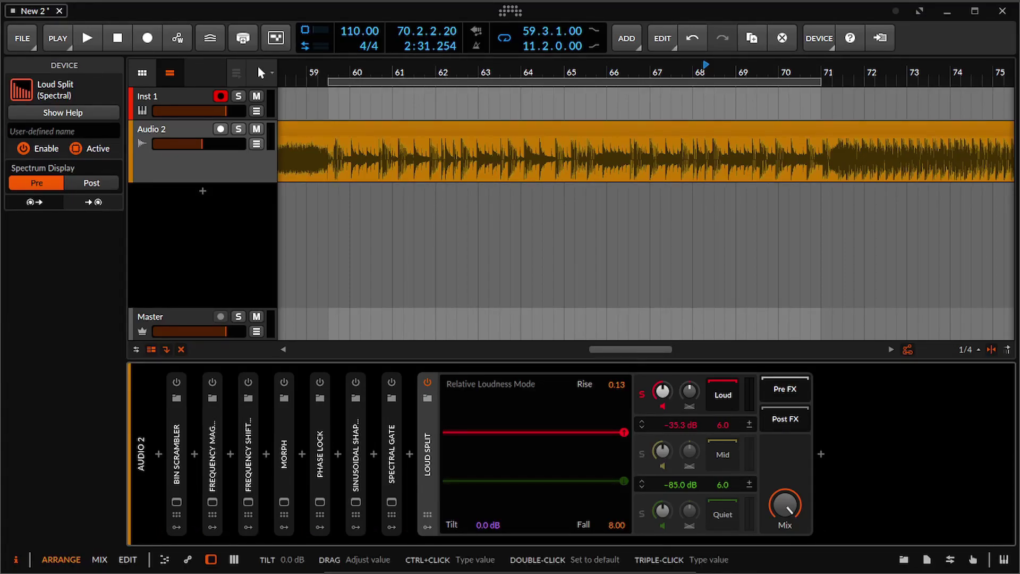
Step: Compare Loud Split's Tilt at +6.0 dB and -6.0 dB in short playbacks, ending on +6.0 dB
key(space)
drag(487, 525, 487, 488)
key(space)
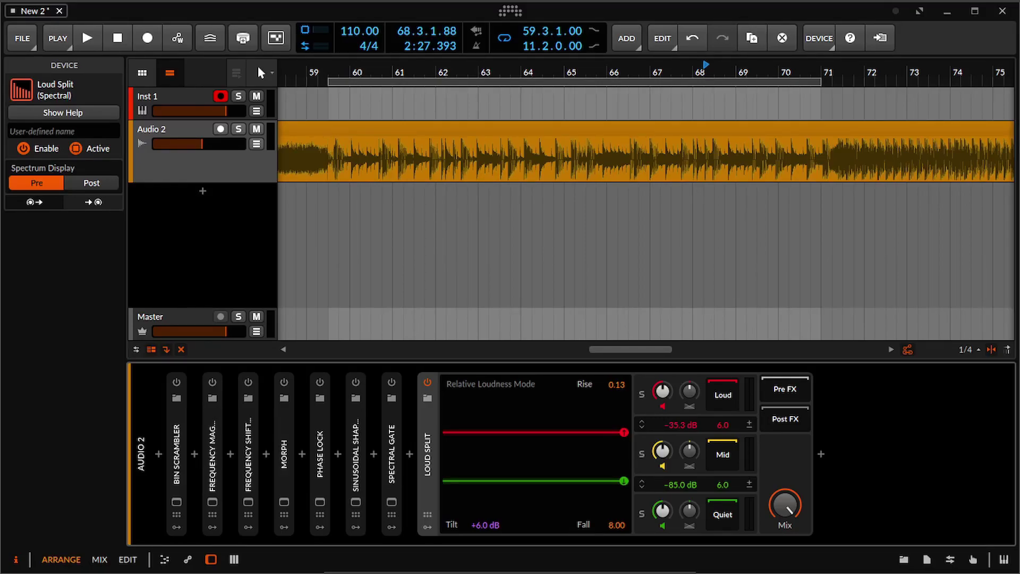
key(space)
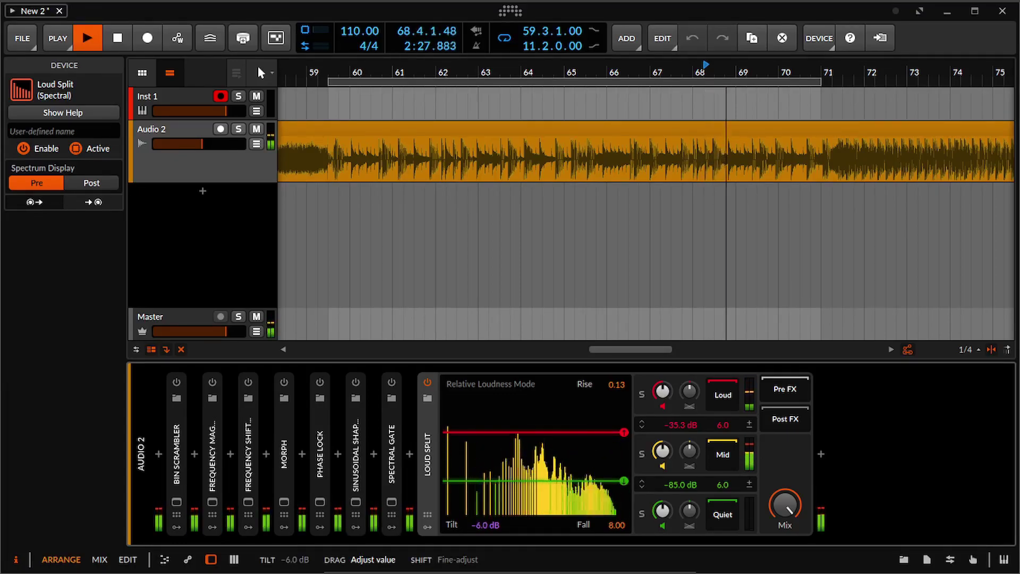
key(space)
key(space)
key(space)
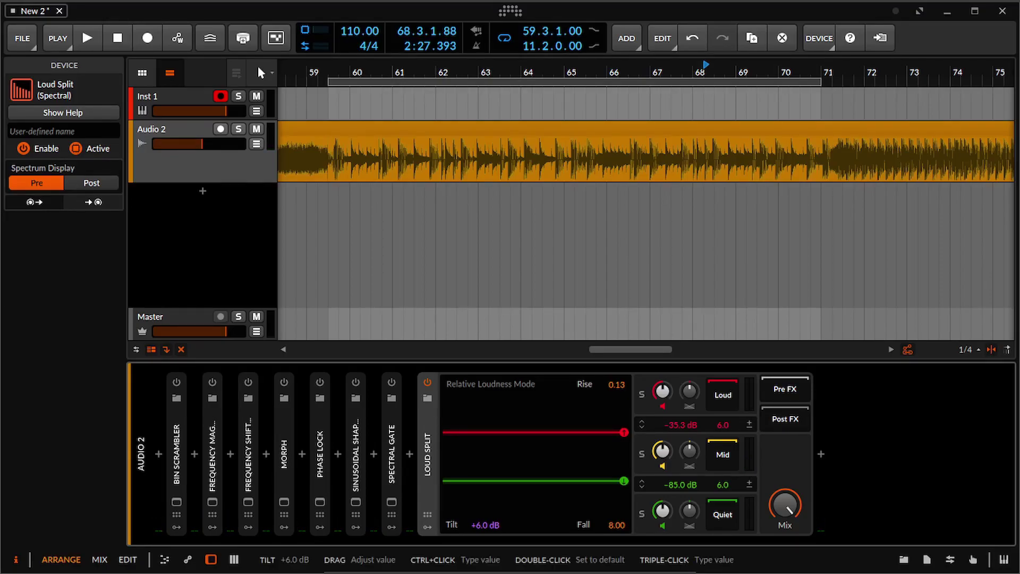
Step: Play the loop with the Loud band soloed and raise its threshold to -27.7 dB
key(space)
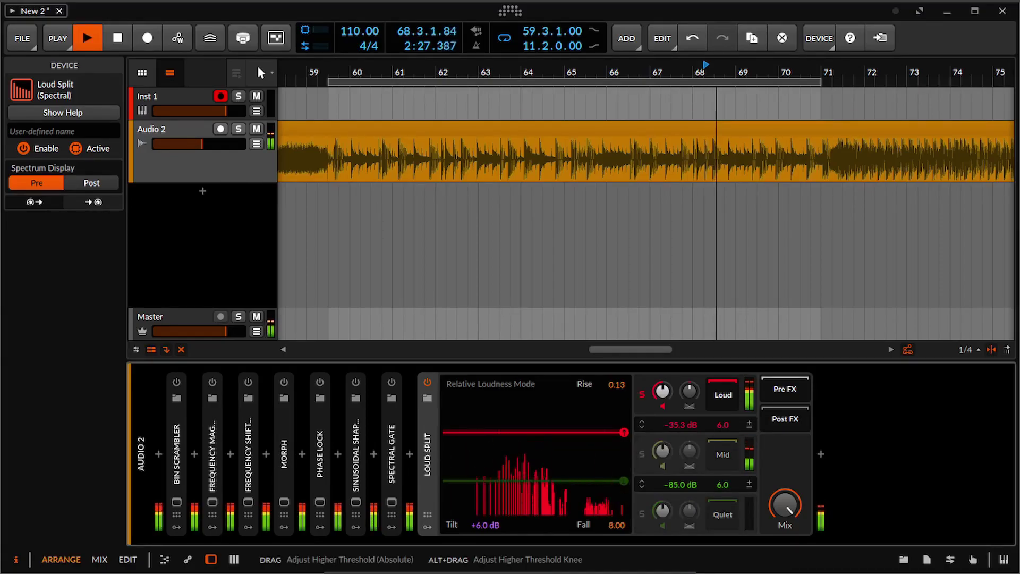
drag(624, 428, 623, 424)
key(space)
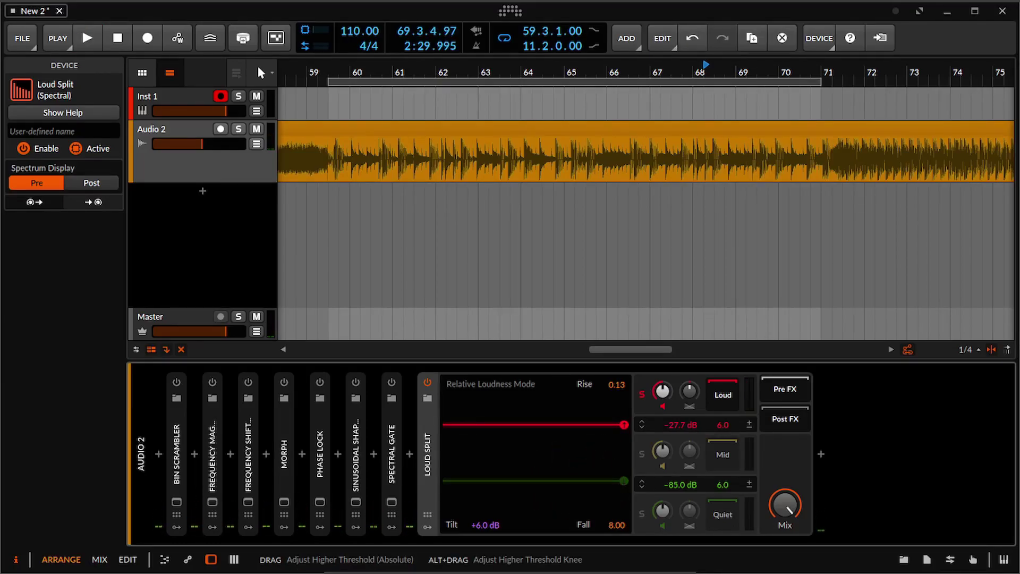
Step: Set Loud Split's Tilt to -6.0 dB and the higher threshold to -32.3 dB while auditioning the Loud band
key(space)
key(space)
drag(485, 525, 485, 558)
key(space)
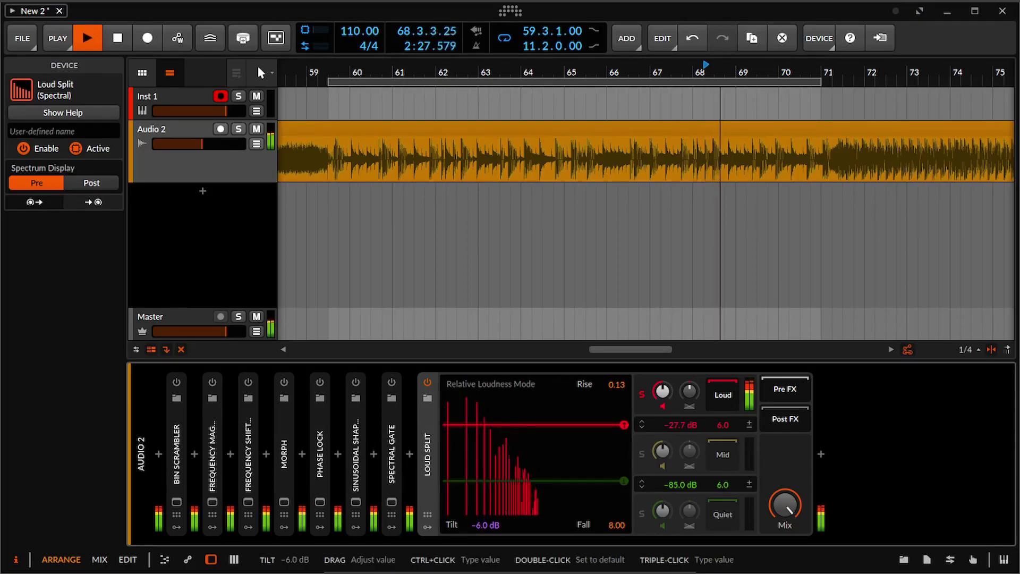
key(space)
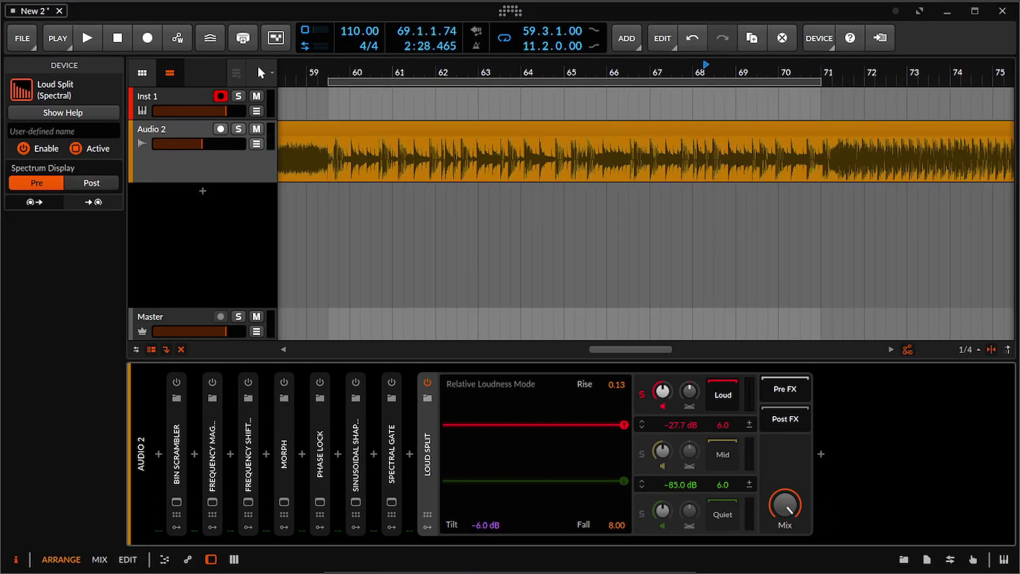
key(ctrl+z)
key(space)
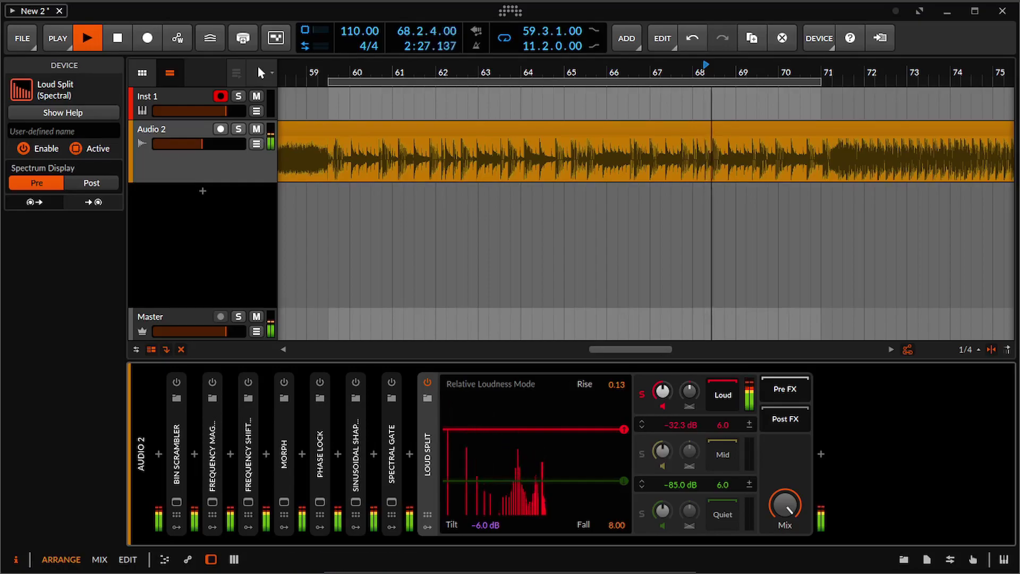
Step: Delete the Loud Split device and play the loop with Spectral Gate enabled and its plugin window open
key(Delete)
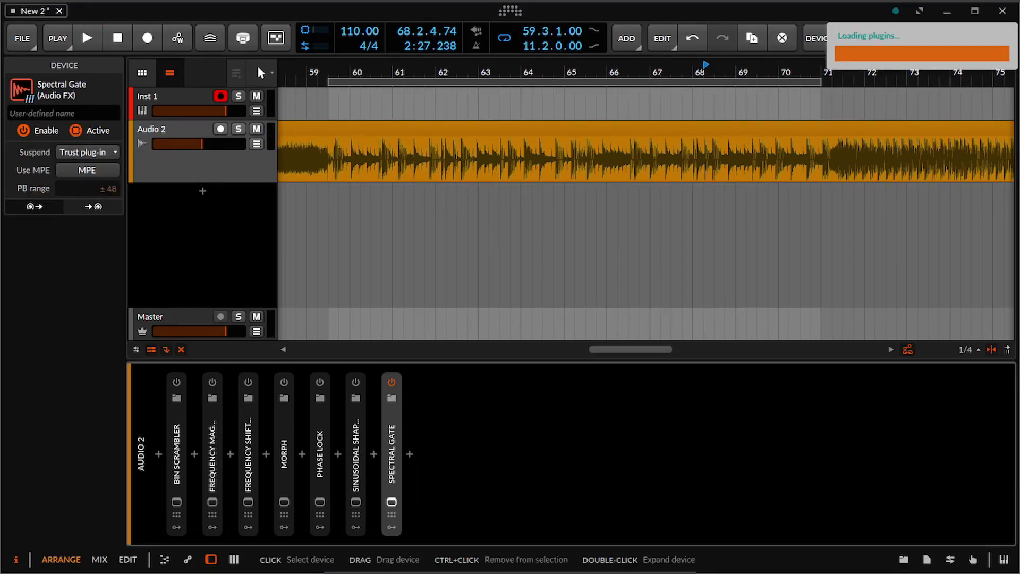
key(space)
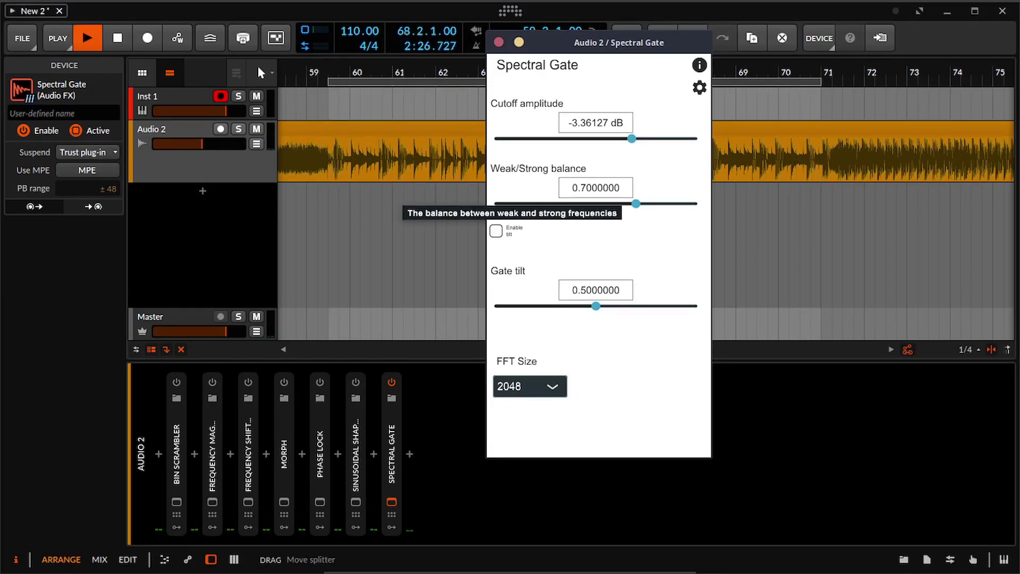
Step: Raise Spectral Gate's Weak/Strong balance to 1.0, enable tilt, and sweep the Gate tilt between 0.0 and 1.0, ending on 1.0
drag(636, 204, 695, 203)
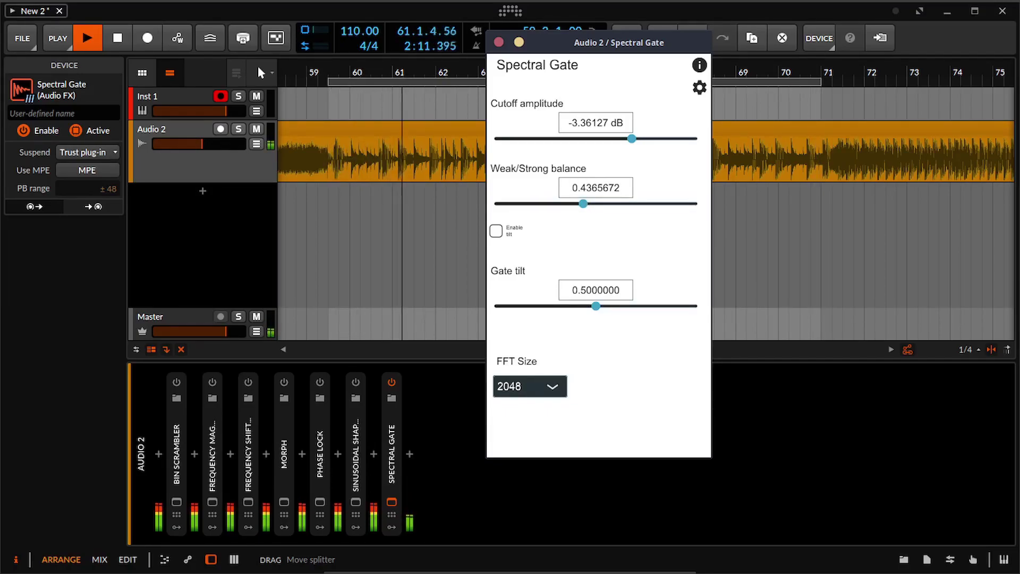
drag(595, 306, 695, 306)
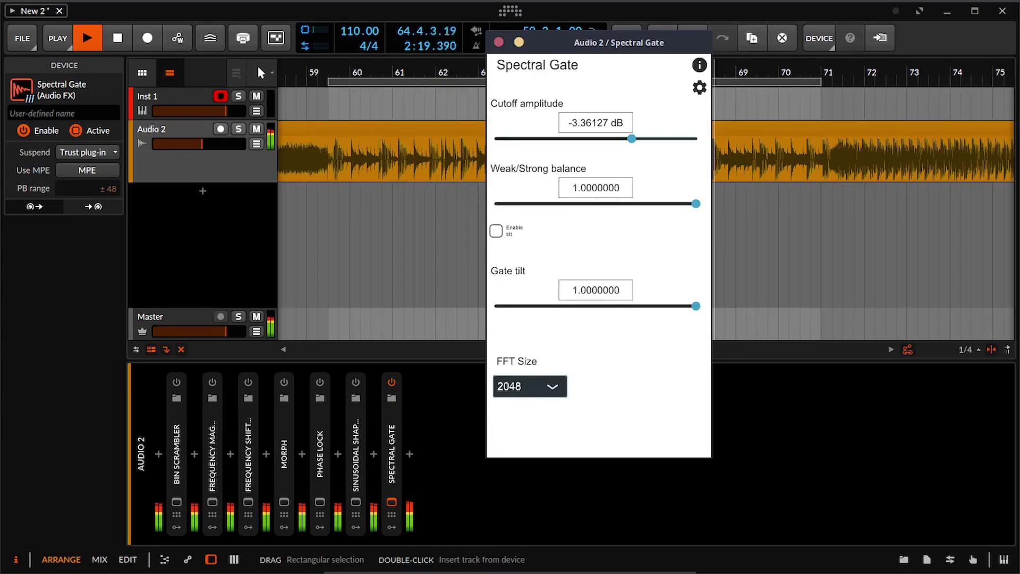
mouse_move(681, 306)
mouse_down()
mouse_move(495, 306)
mouse_move(687, 306)
mouse_up()
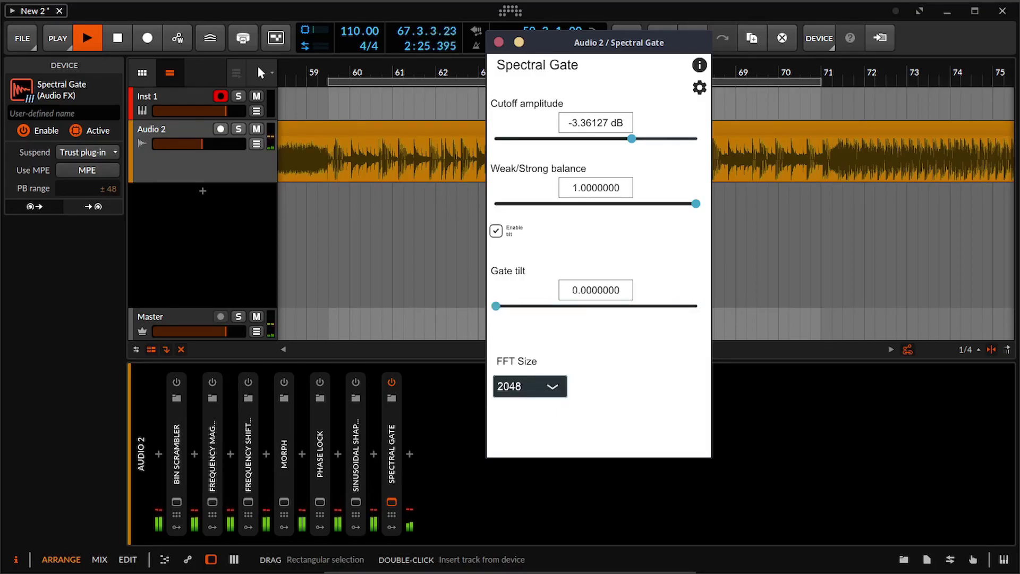
drag(496, 306, 696, 306)
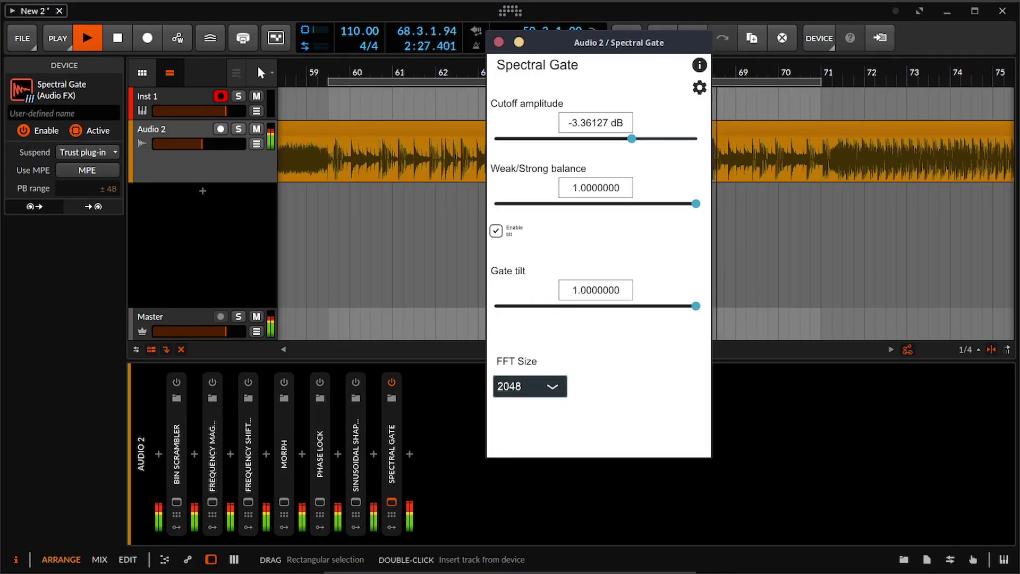
Step: Raise Spectral Gate's Cutoff amplitude to -0.673662 dB and lower the Weak/Strong balance to 0.0 during playback
mouse_move(695, 204)
mouse_down()
mouse_move(551, 204)
mouse_move(696, 203)
mouse_up()
mouse_move(696, 306)
mouse_down()
mouse_move(554, 306)
mouse_move(695, 305)
mouse_up()
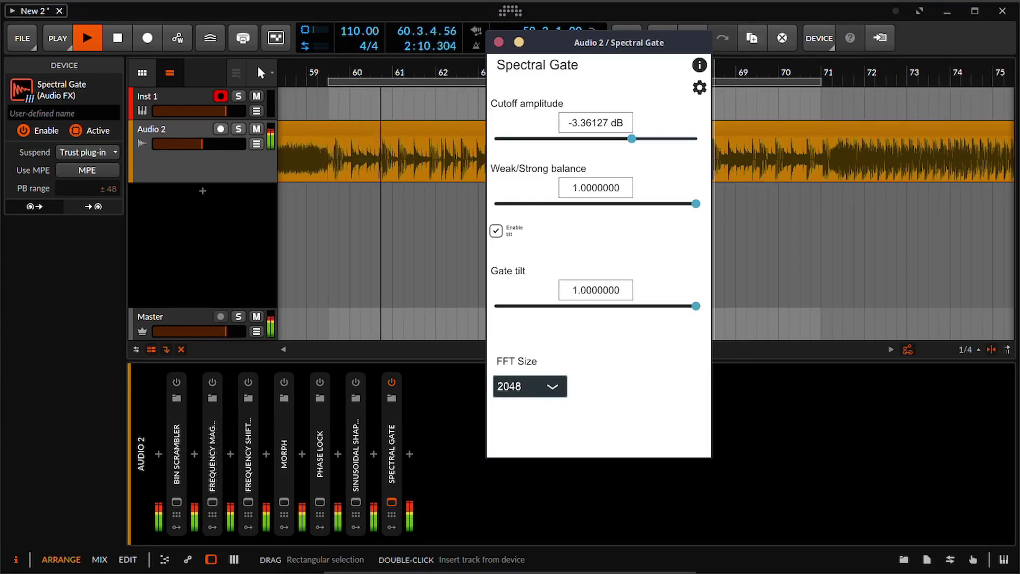
drag(632, 139, 681, 139)
mouse_move(696, 306)
mouse_down()
mouse_move(537, 306)
mouse_move(696, 306)
mouse_up()
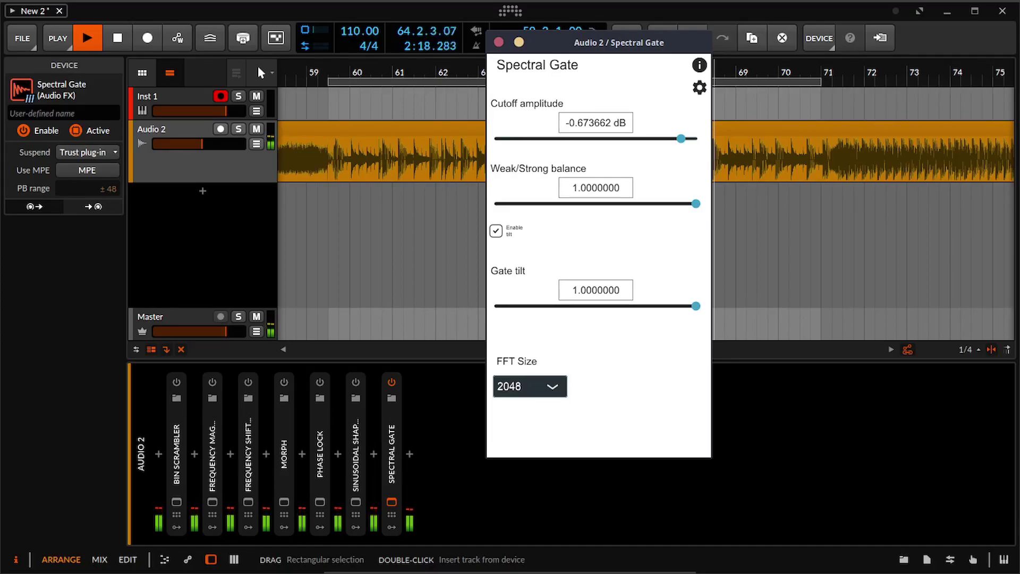
drag(690, 204, 495, 203)
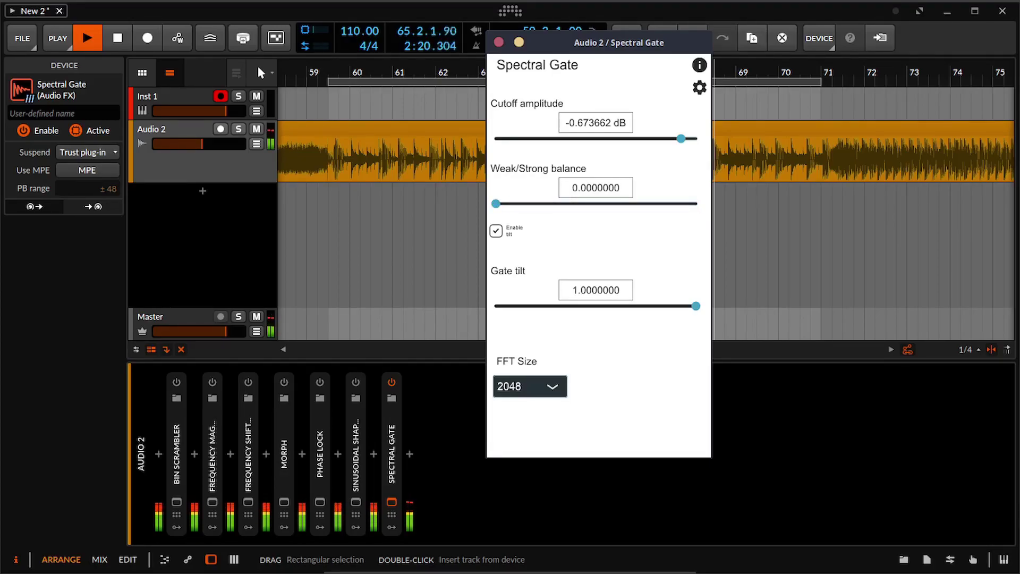
Step: Stop the loop and disable the Spectral Gate device on Audio 2
key(space)
click(391, 382)
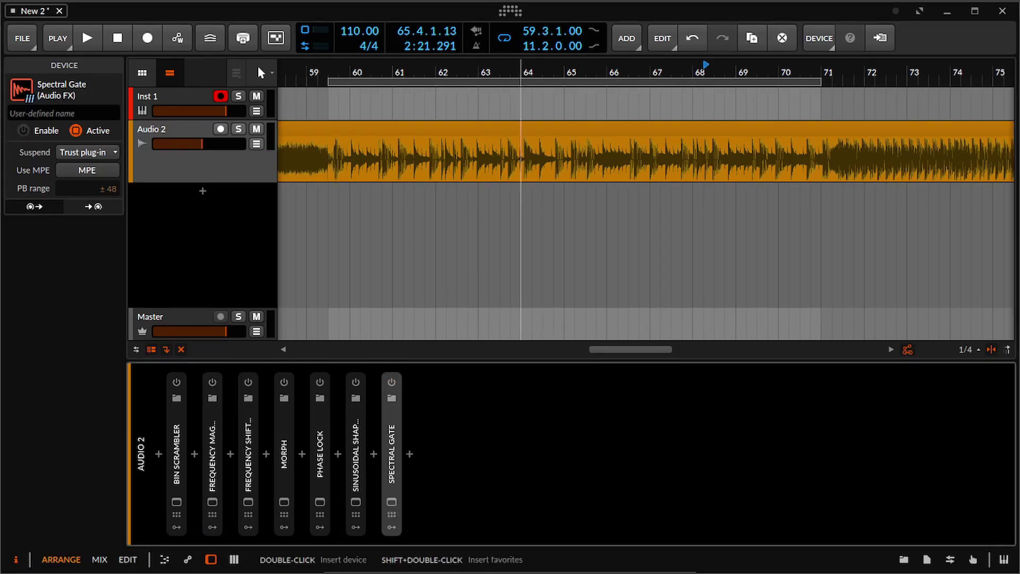
scroll(544, 239, down, 3)
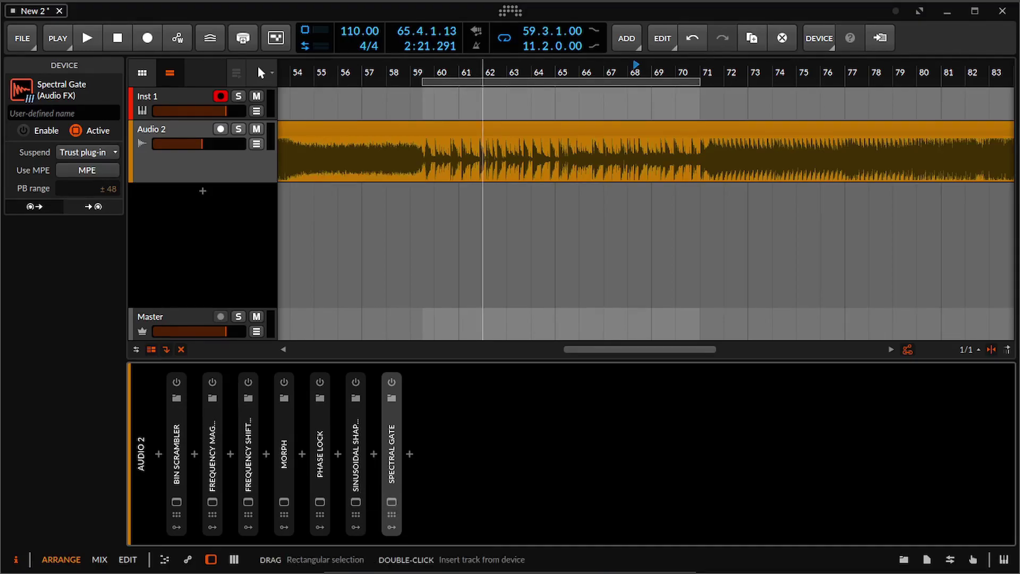
scroll(482, 213, right, 2)
scroll(392, 213, up, 3)
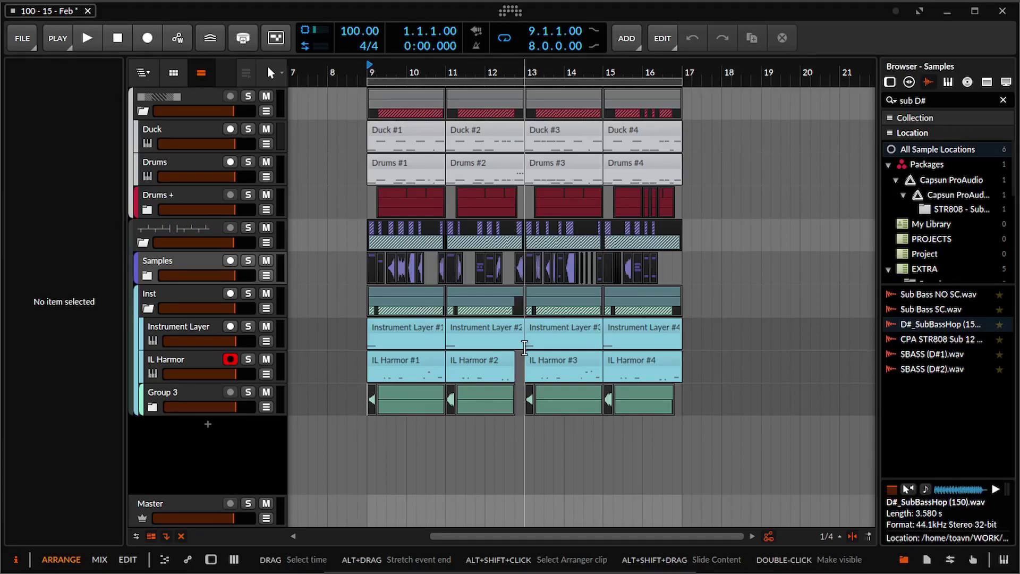
Step: Lower the Master volume slightly in the 100 - 15 - Feb project and play its arrangement from bar 9
drag(524, 348, 555, 359)
drag(501, 403, 562, 382)
drag(628, 363, 570, 367)
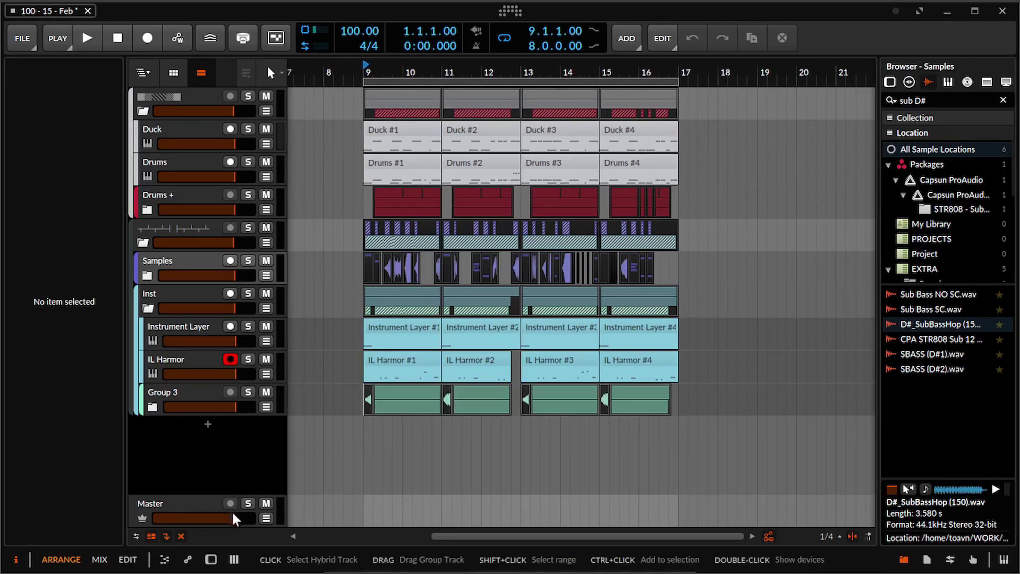
drag(232, 518, 225, 518)
key(space)
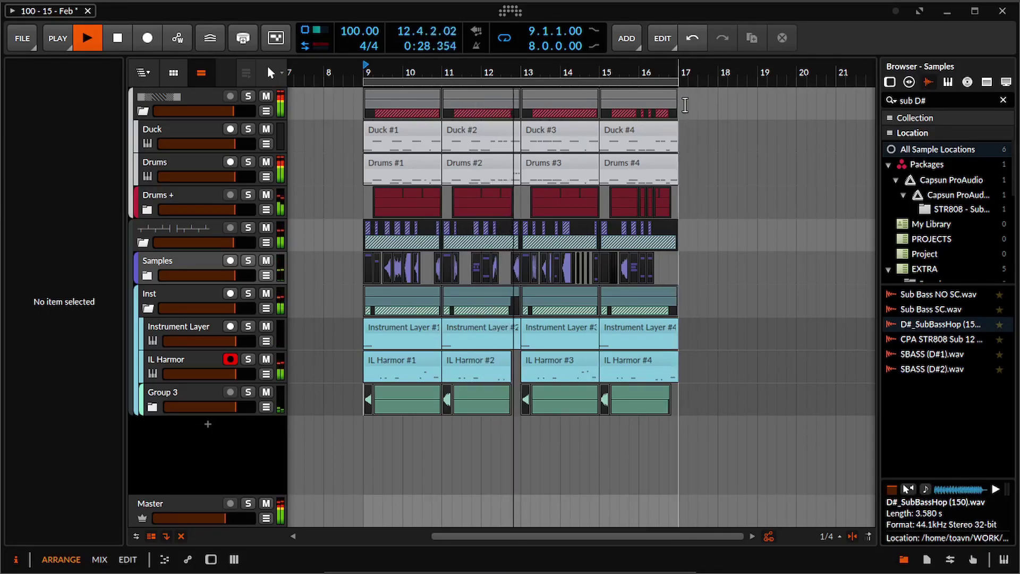
Step: Extend the loop region to a length of 8.1.0.0 and stop playback
drag(679, 81, 686, 81)
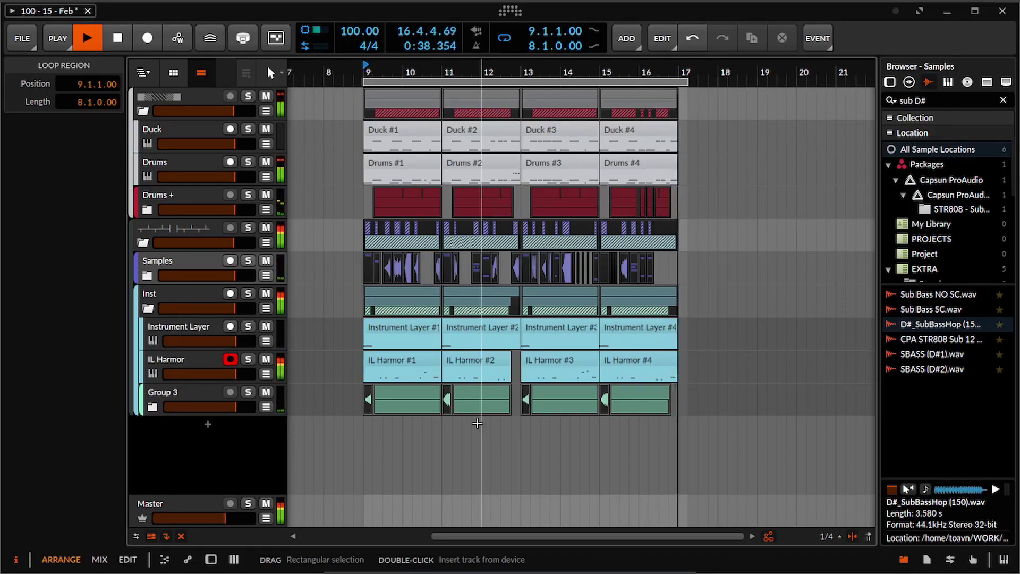
key(space)
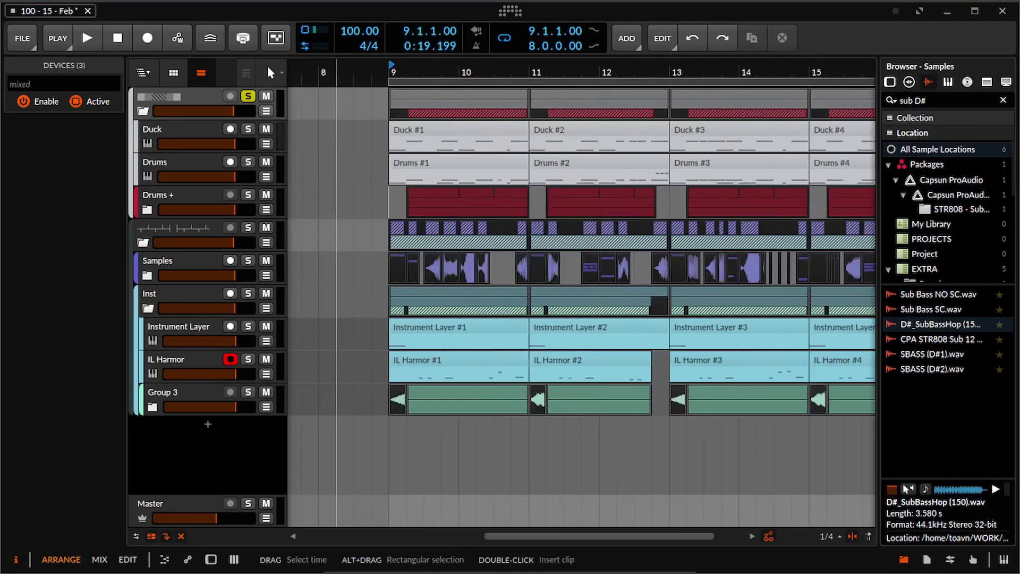
Step: Play the arrangement with the drums group soloed and show the Drums track's device chain
drag(564, 273, 508, 273)
scroll(509, 274, down, 2)
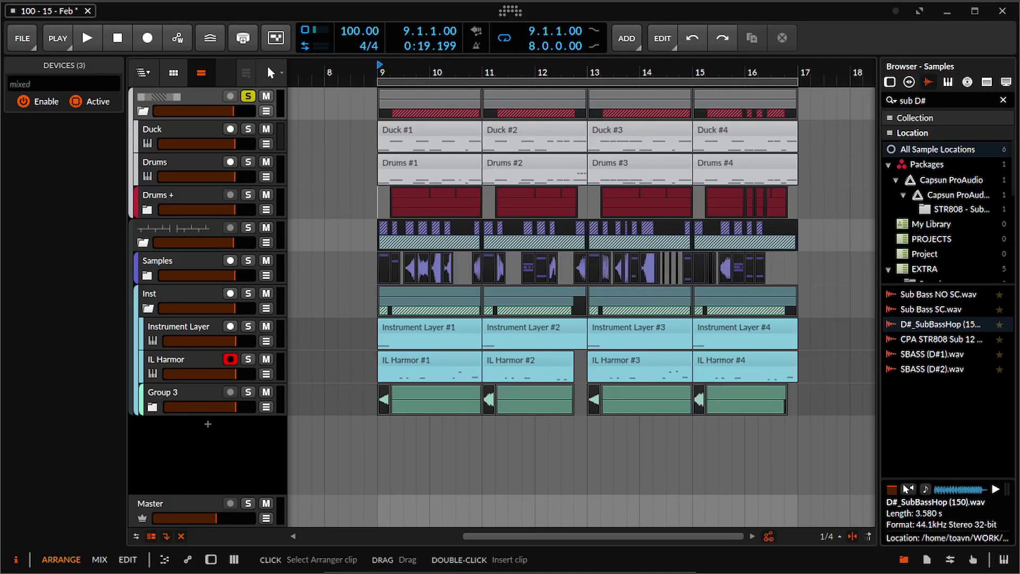
key(space)
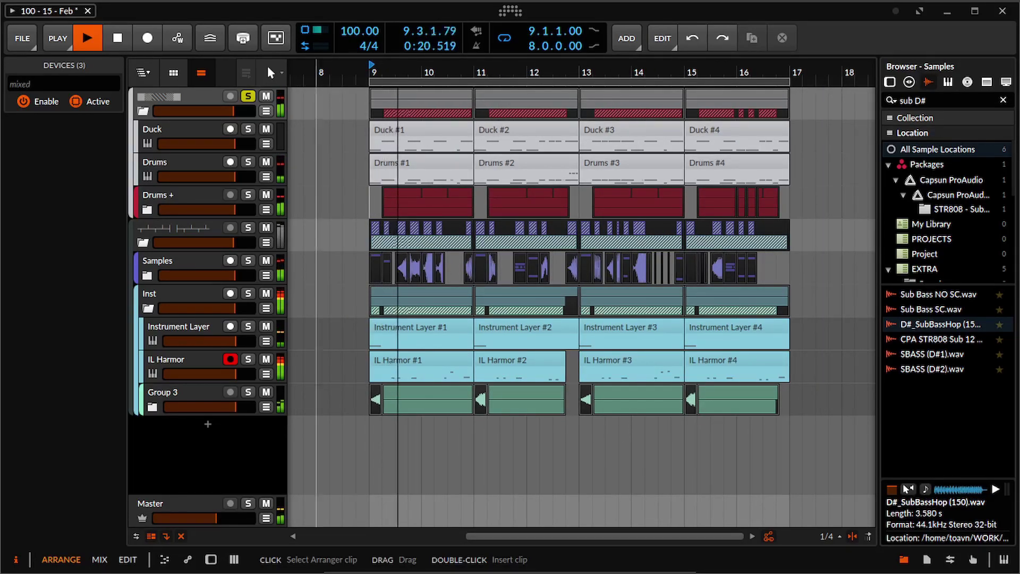
click(180, 162)
key(d)
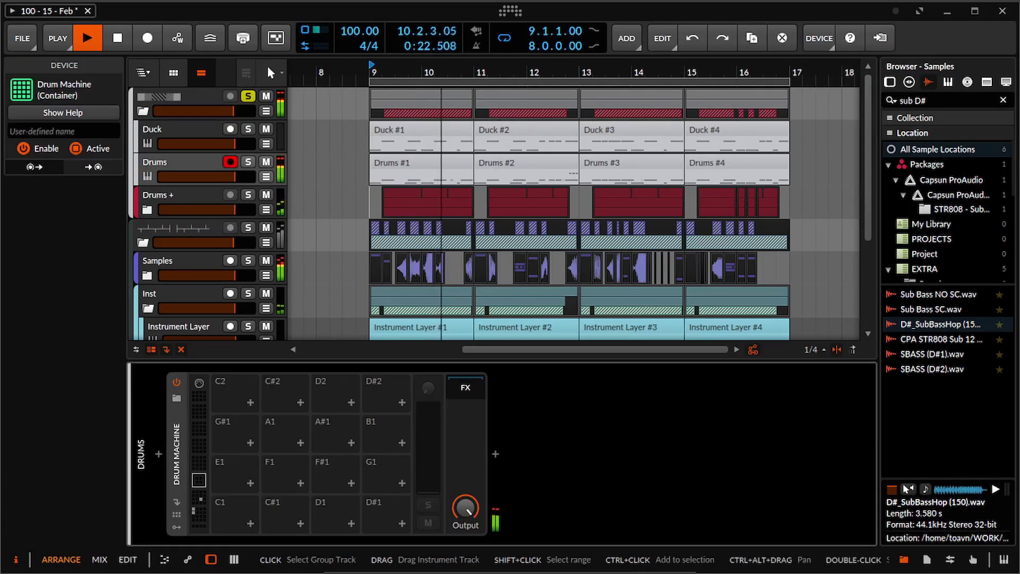
Step: Stop playback and toggle solo on the Delay+ layer in the drums group's FX Layer
key(space)
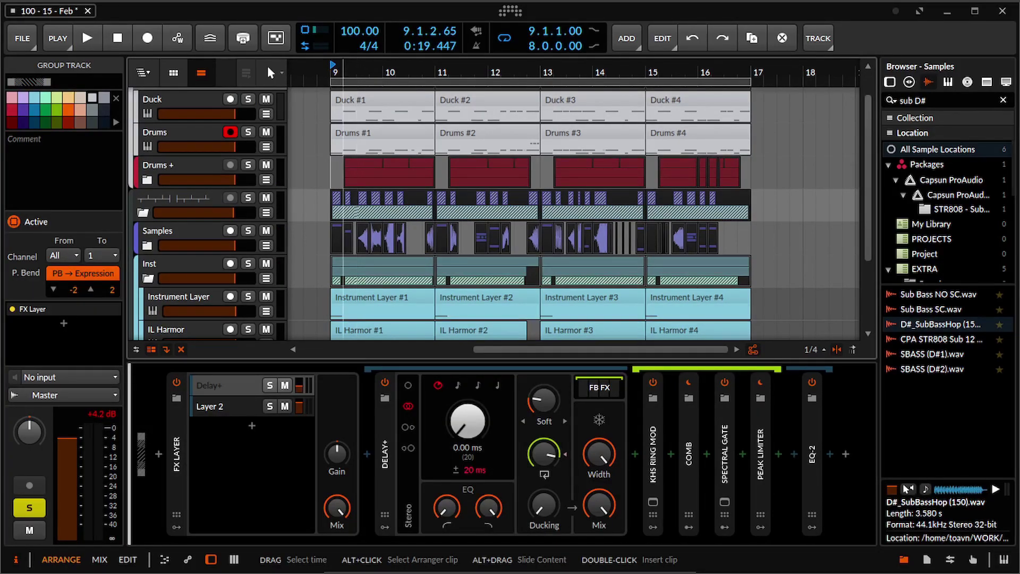
click(270, 385)
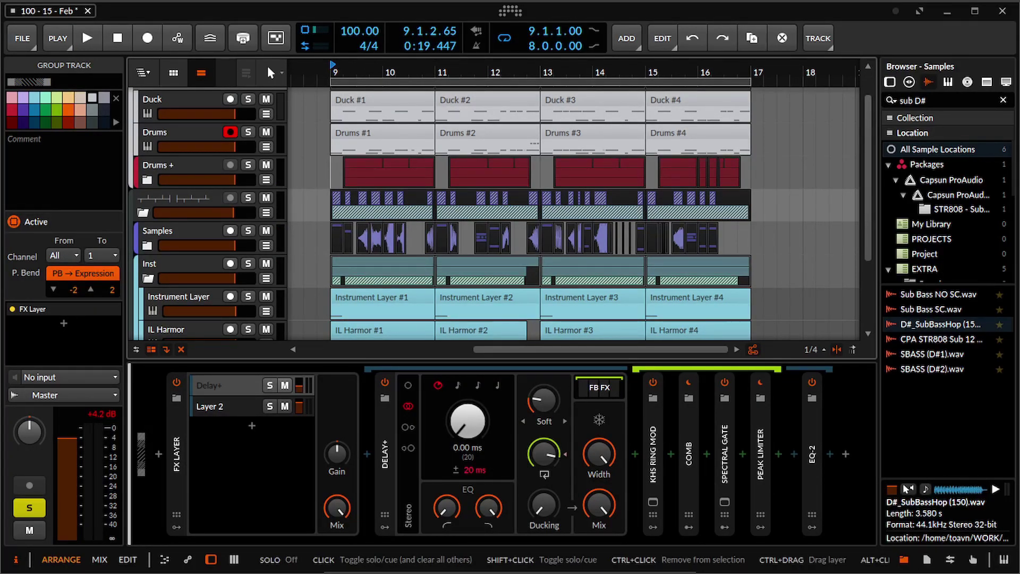
Step: Play the arrangement with the FX Layer's Delay+ layer soloed, and again with Layer 2 soloed instead
key(space)
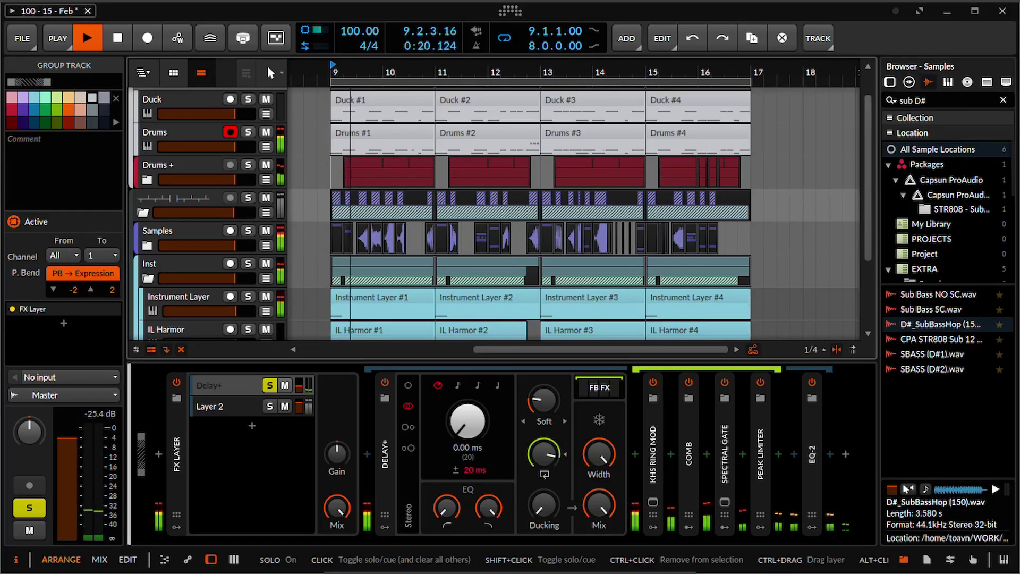
key(space)
click(269, 406)
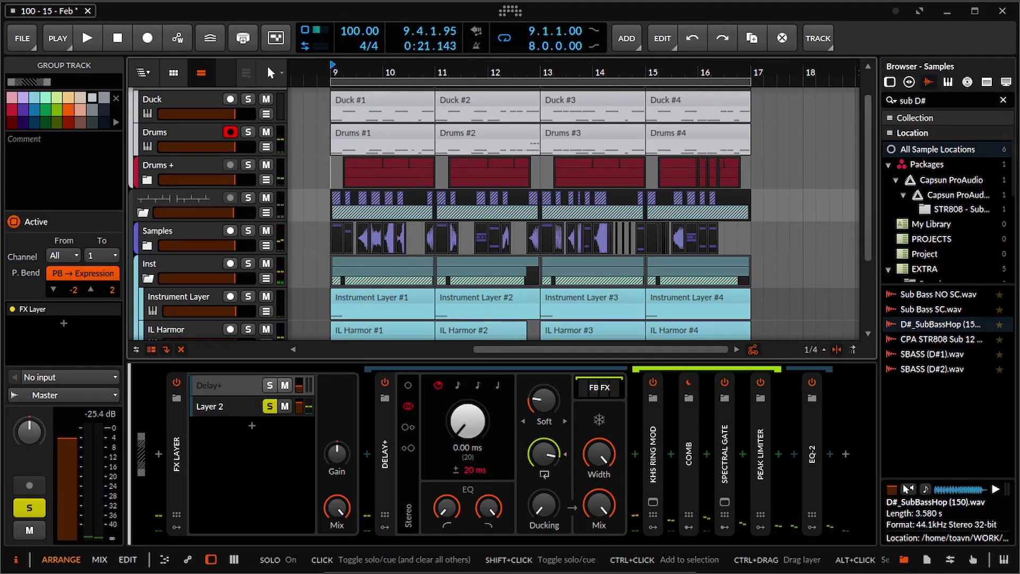
key(space)
key(space)
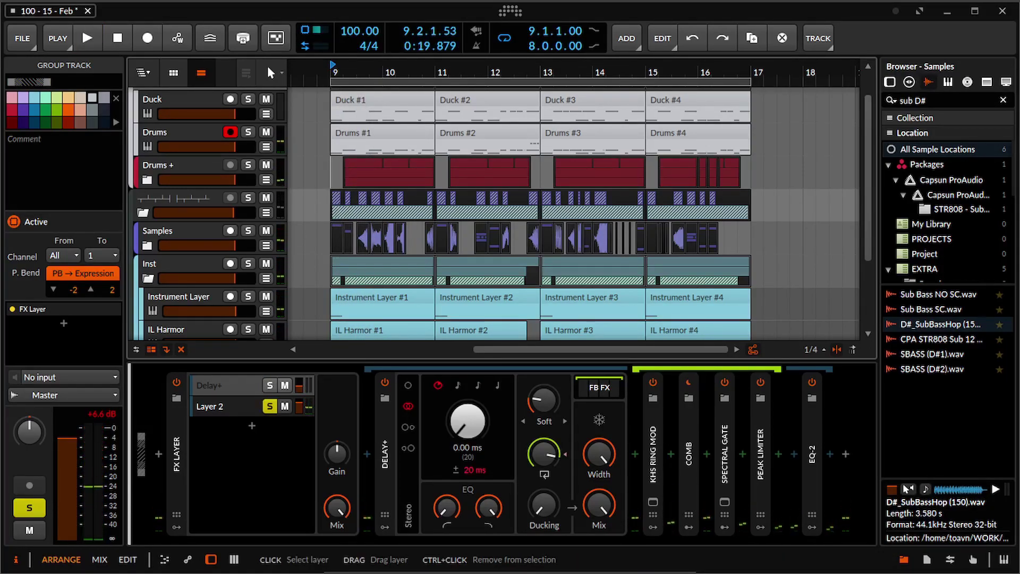
Step: Solo the Delay+ layer and deactivate Comb, Spectral Gate and Peak Limiter in its feedback FX chain
click(228, 385)
click(270, 385)
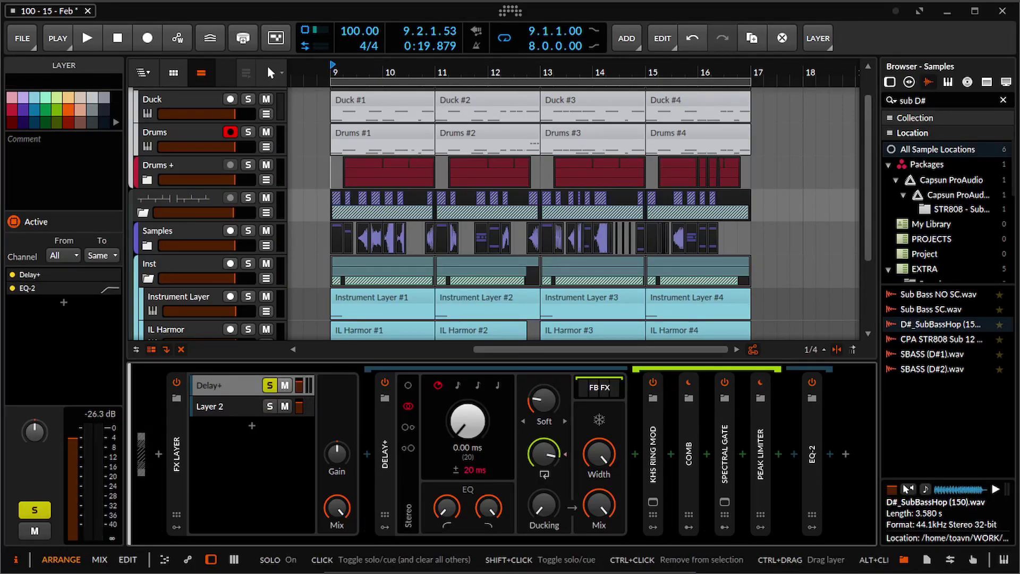
click(706, 368)
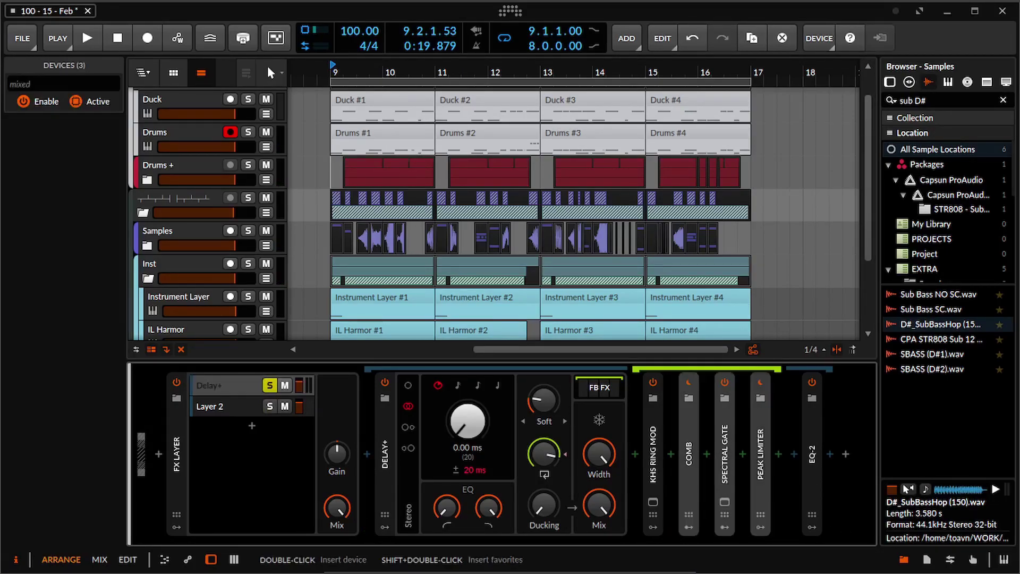
click(467, 420)
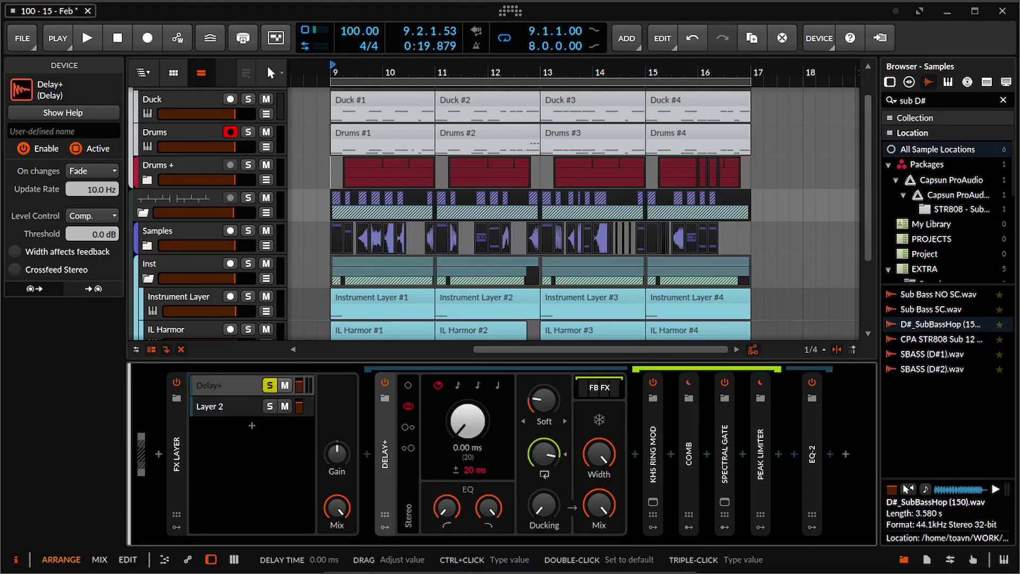
click(599, 388)
click(599, 388)
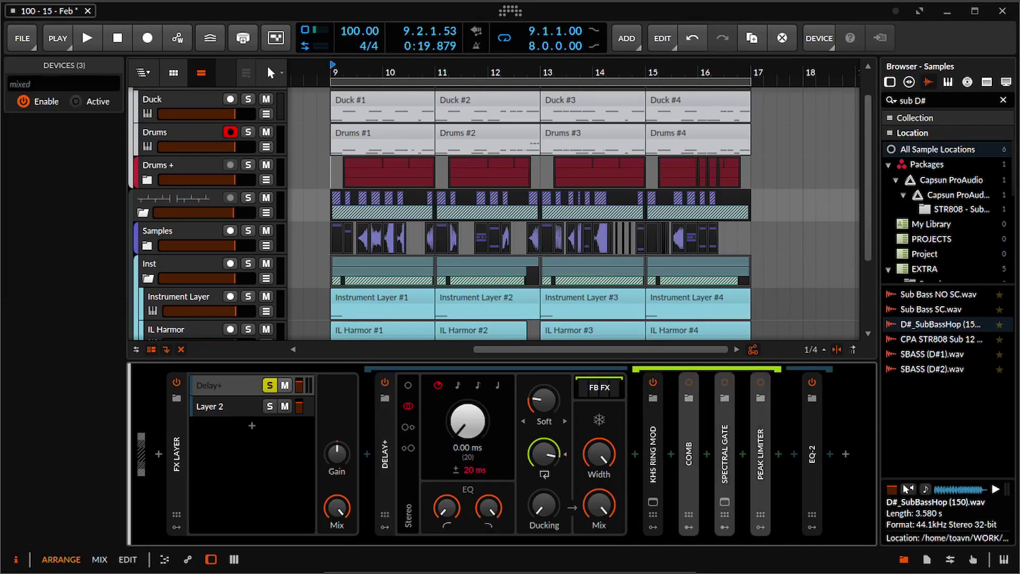
Step: Audition the feedback chain with kHs Ring Mod as its only active device and show the Ring Mod plug-in window
click(653, 457)
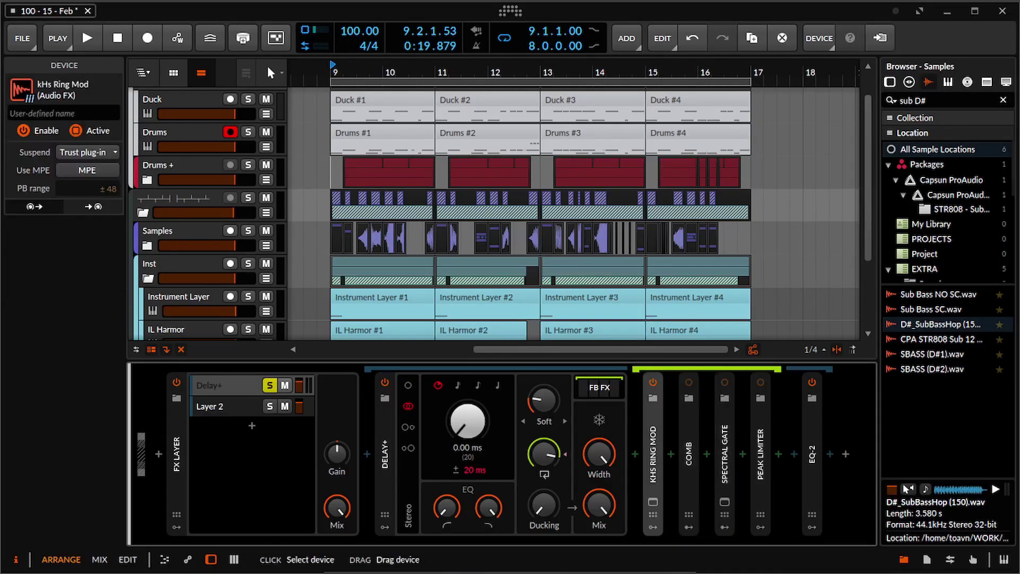
key(space)
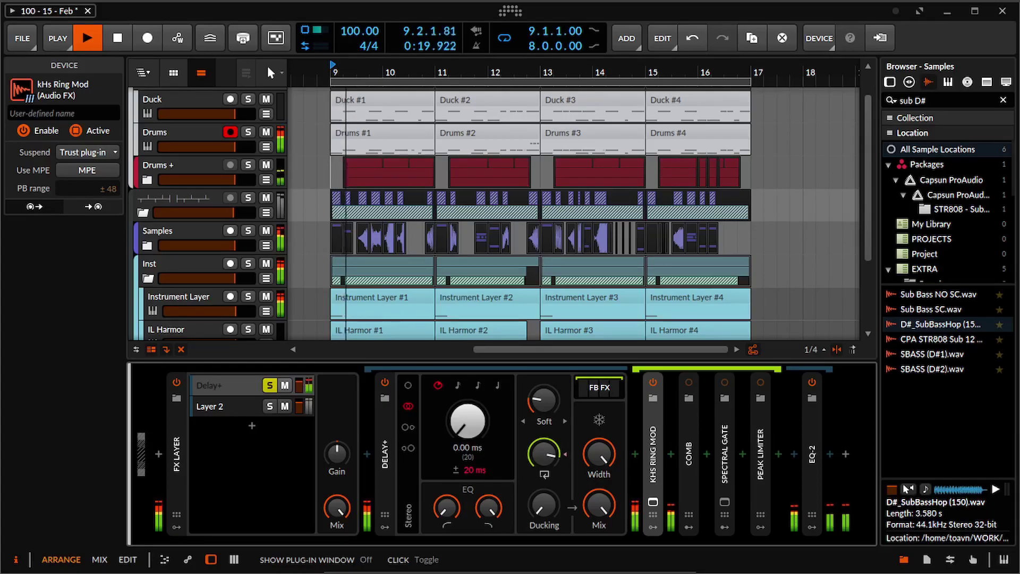
key(space)
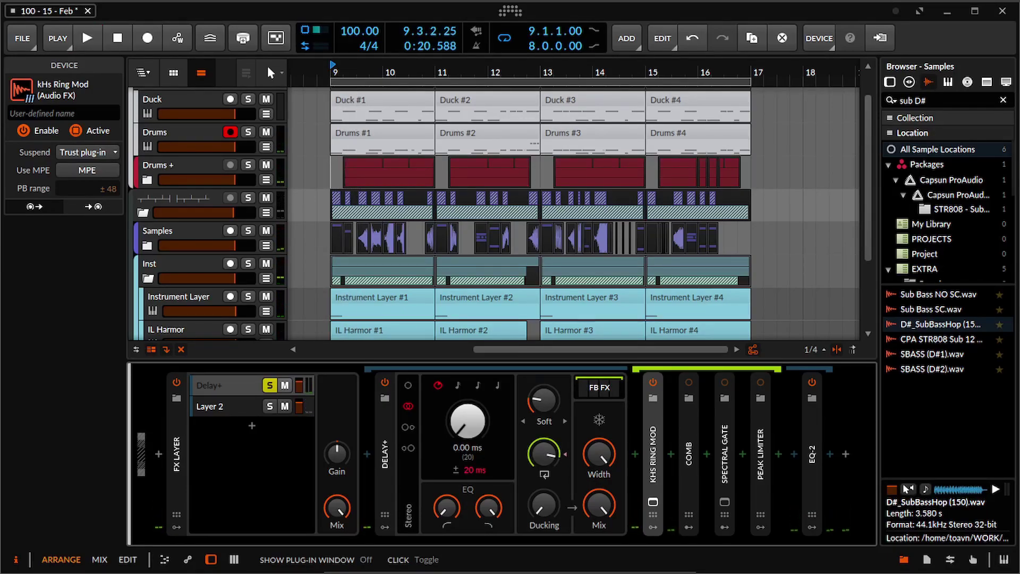
click(653, 502)
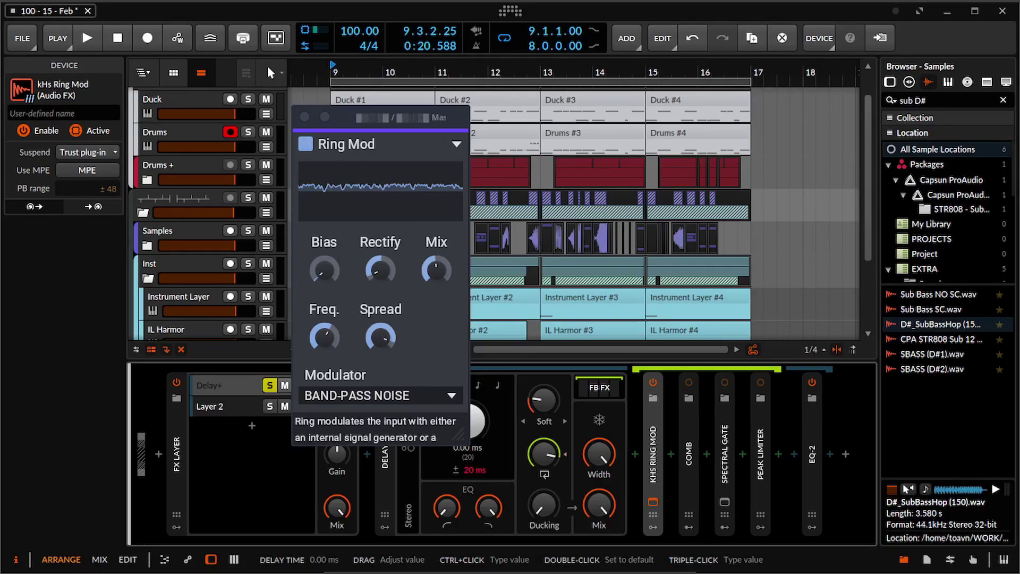
key(space)
key(space)
Step: Reactivate the Comb device in the feedback chain and play a short passage through it
click(689, 453)
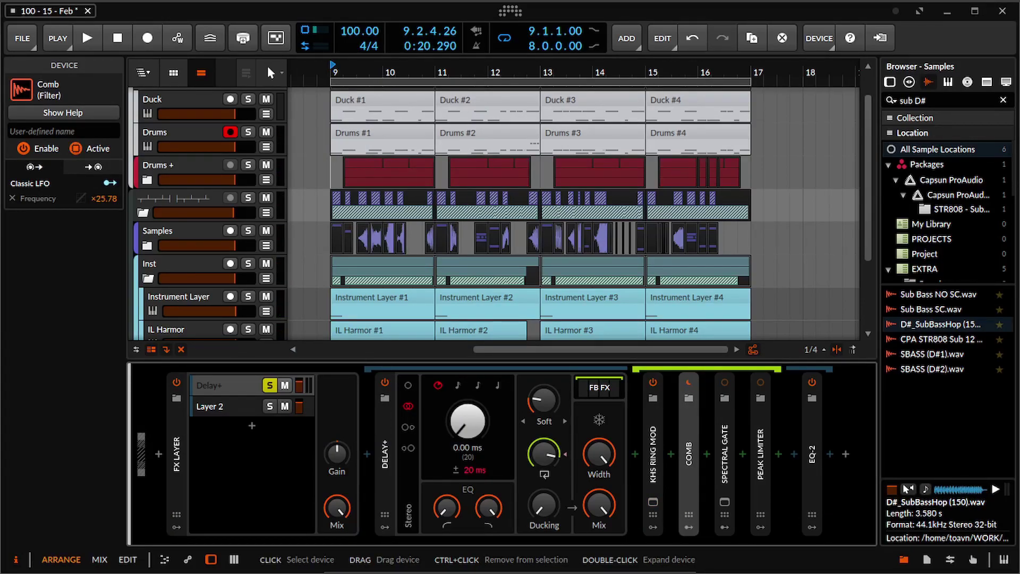
key(space)
key(space)
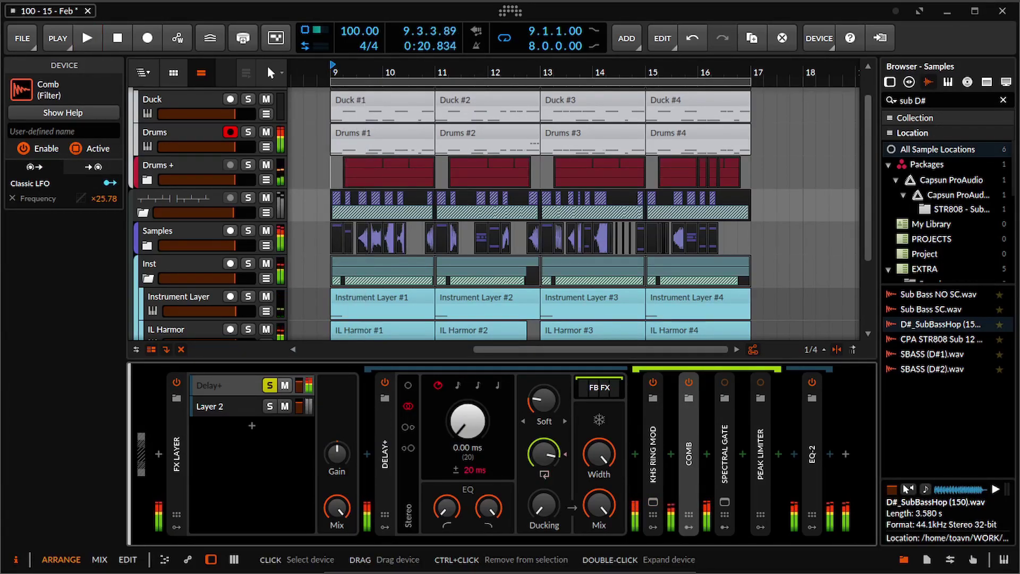
Step: Expand the Comb device, inspect the Classic LFO modulating its frequency, and collapse the device again
double_click(689, 453)
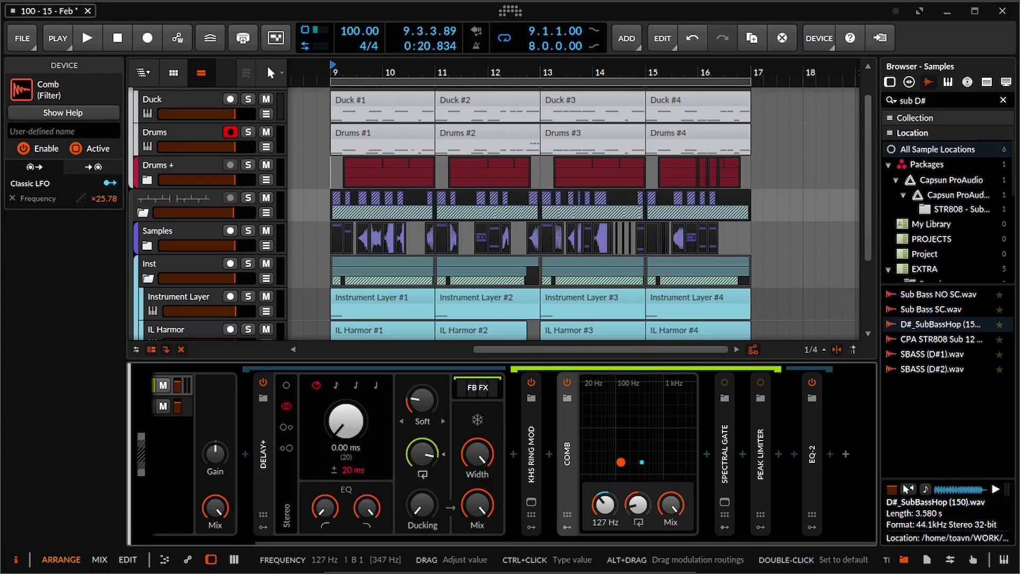
click(567, 527)
drag(732, 445, 580, 445)
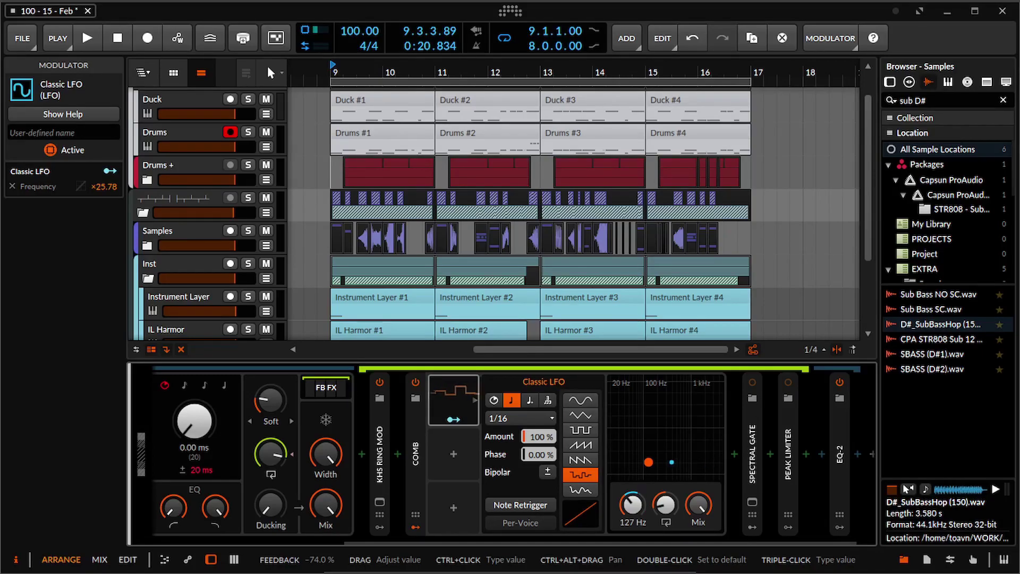
click(415, 527)
double_click(567, 461)
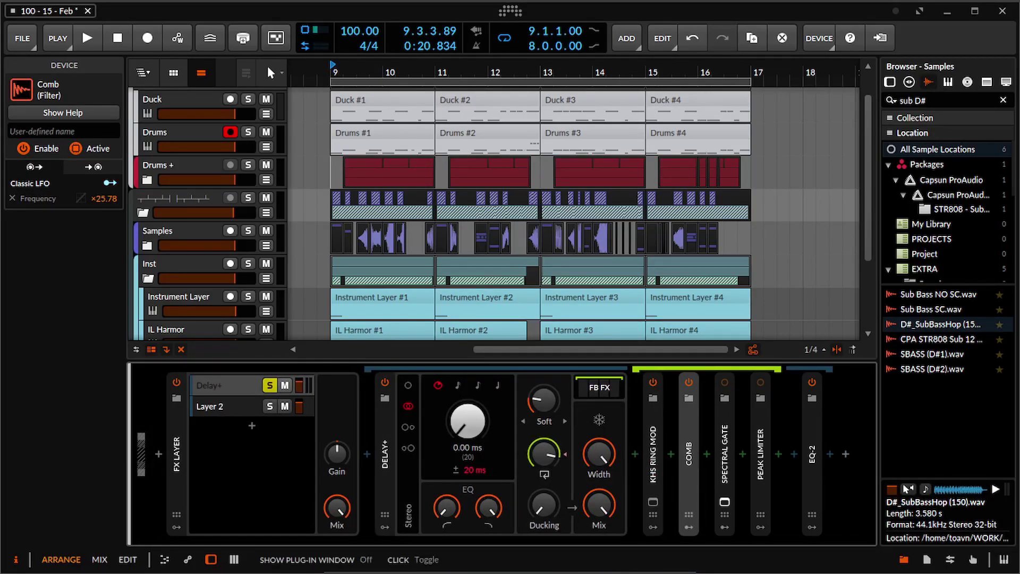
Step: Reactivate Spectral Gate in the feedback chain and play a short passage through it
click(724, 460)
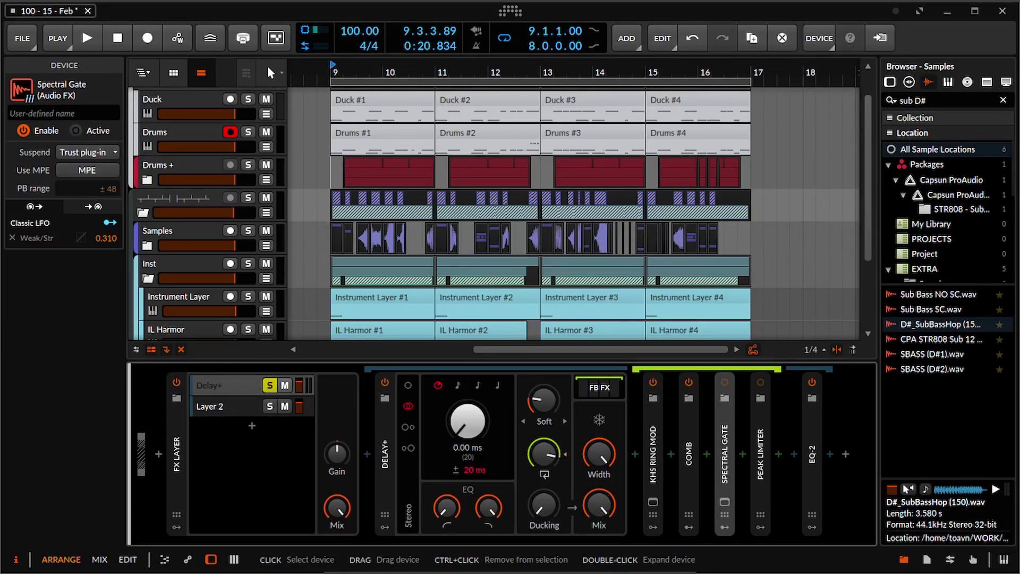
key(alt+a)
key(space)
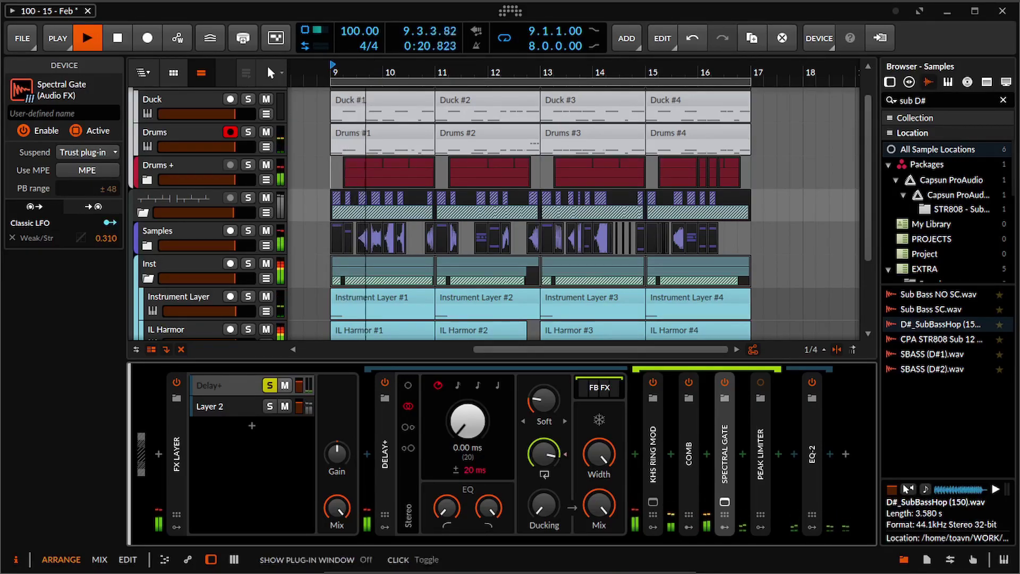
key(space)
Step: Watch the modulated Weak/Strong balance in Spectral Gate's window during playback and check the plug-in's FFT Style setting
click(724, 501)
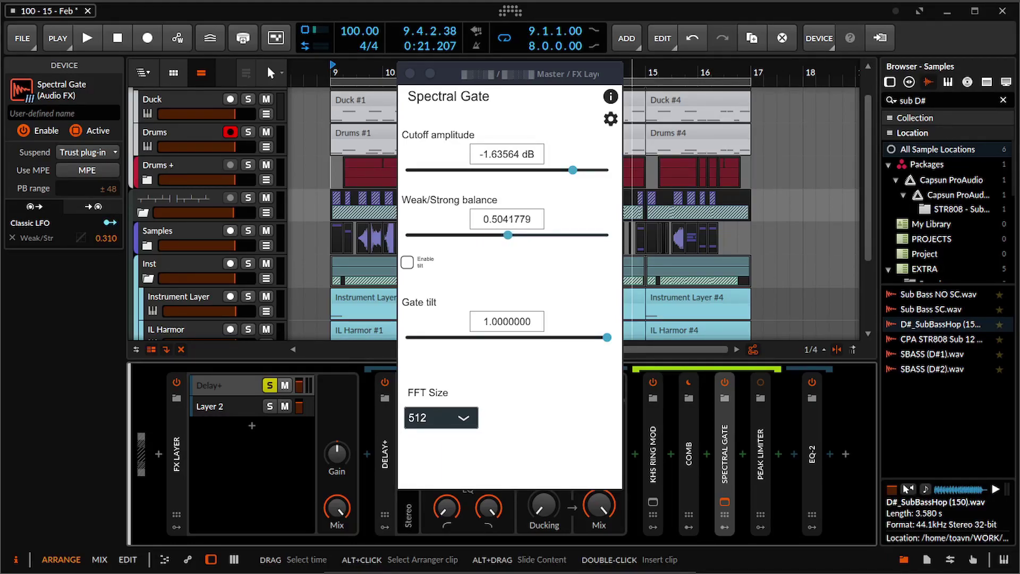
key(space)
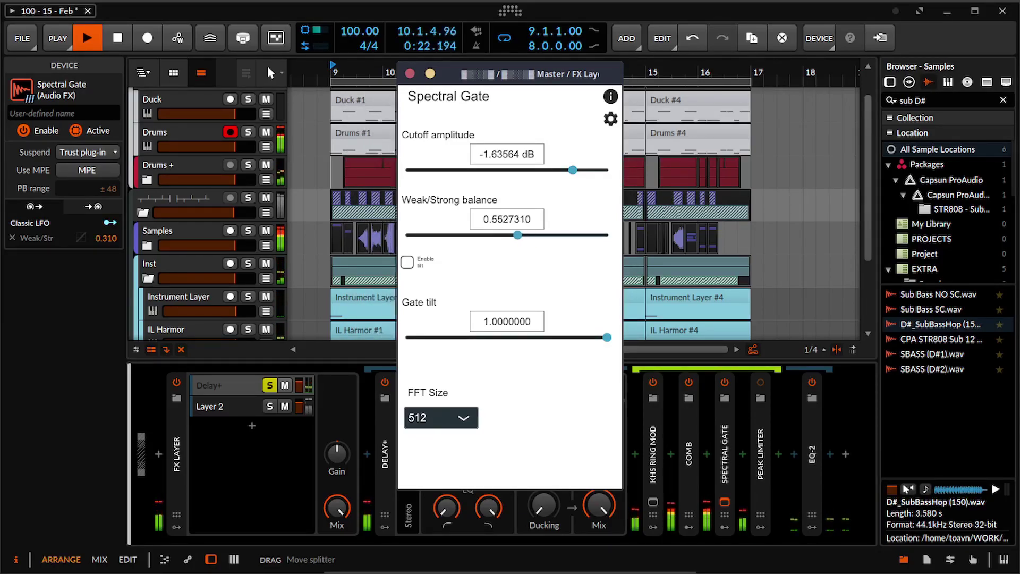
key(space)
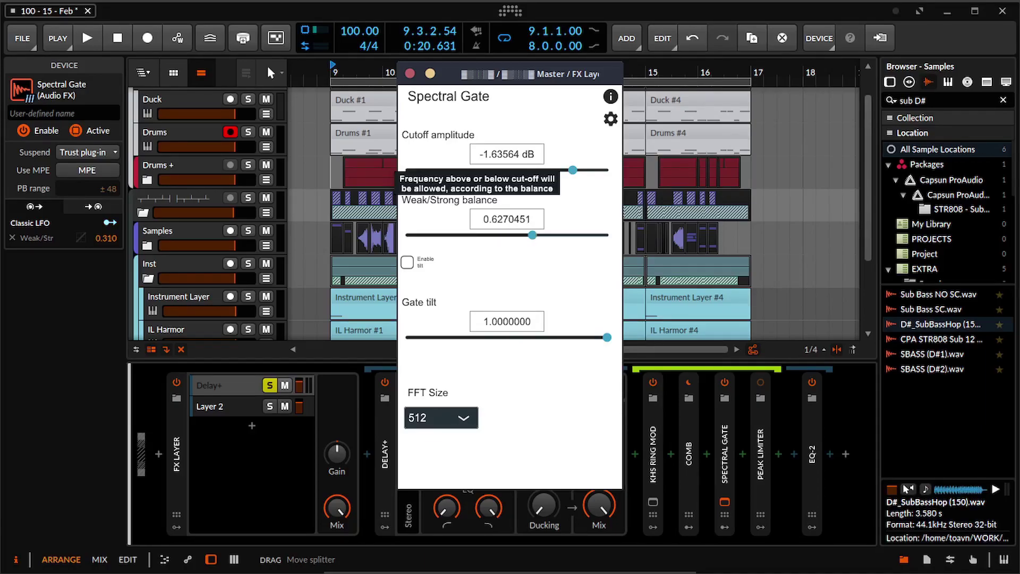
key(space)
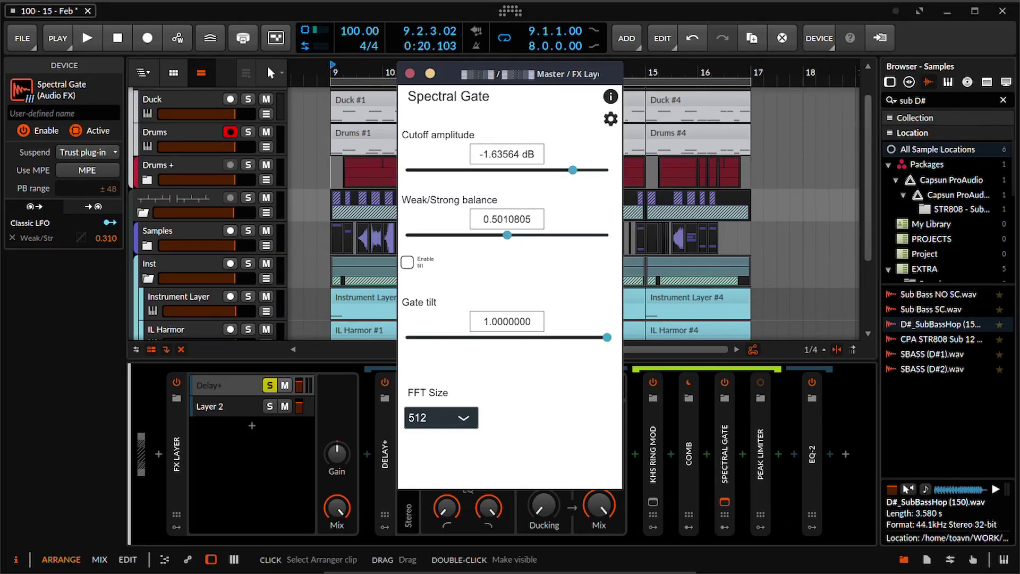
click(611, 118)
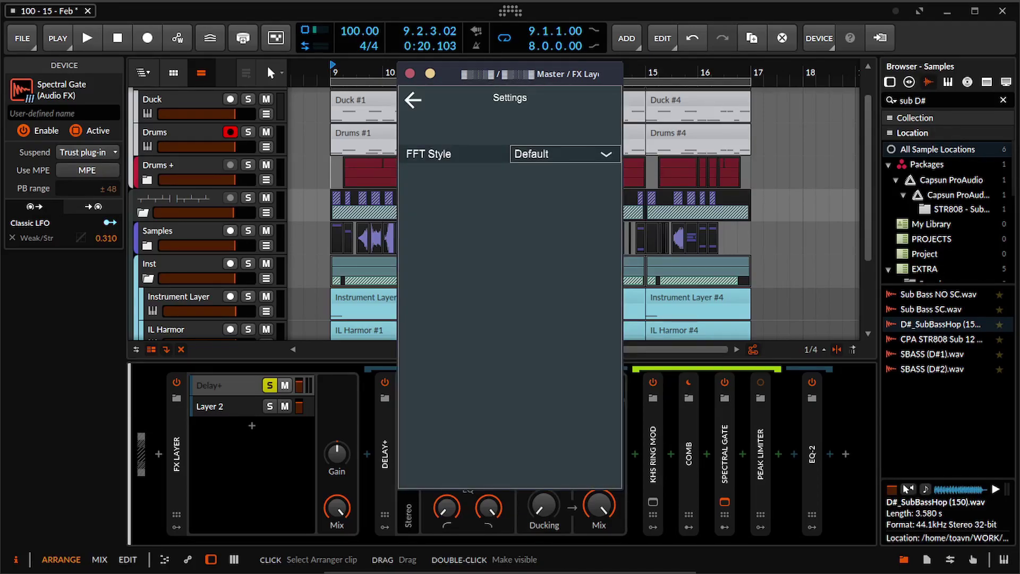
click(412, 100)
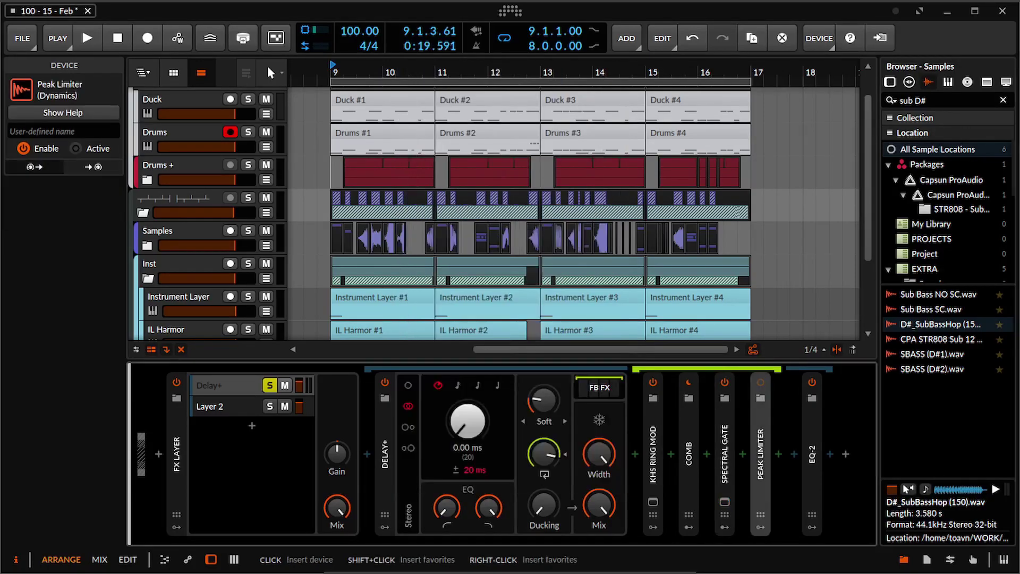
Step: Reactivate Peak Limiter at the end of the feedback chain and play the arrangement with the device expanded
key(space)
double_click(760, 452)
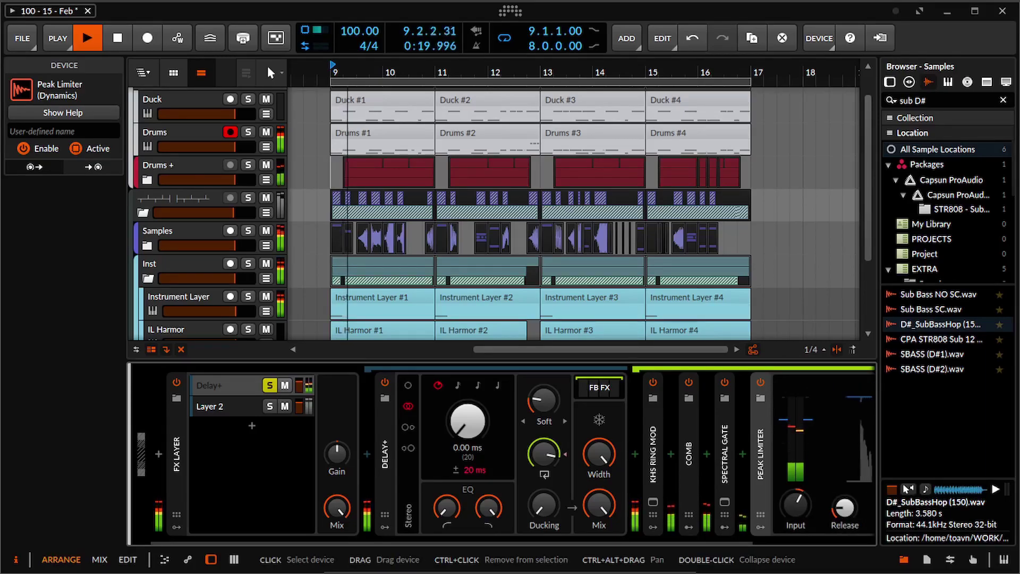
scroll(786, 452, down, 3)
key(space)
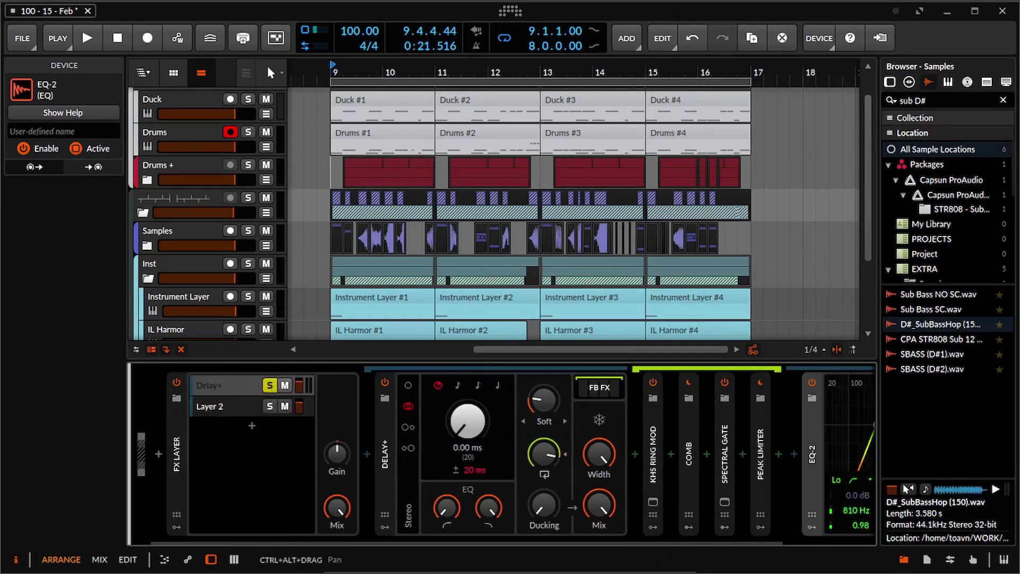
Step: Show the expanded EQ-2 after the delay while playing the arrangement
scroll(812, 453, down, 3)
key(space)
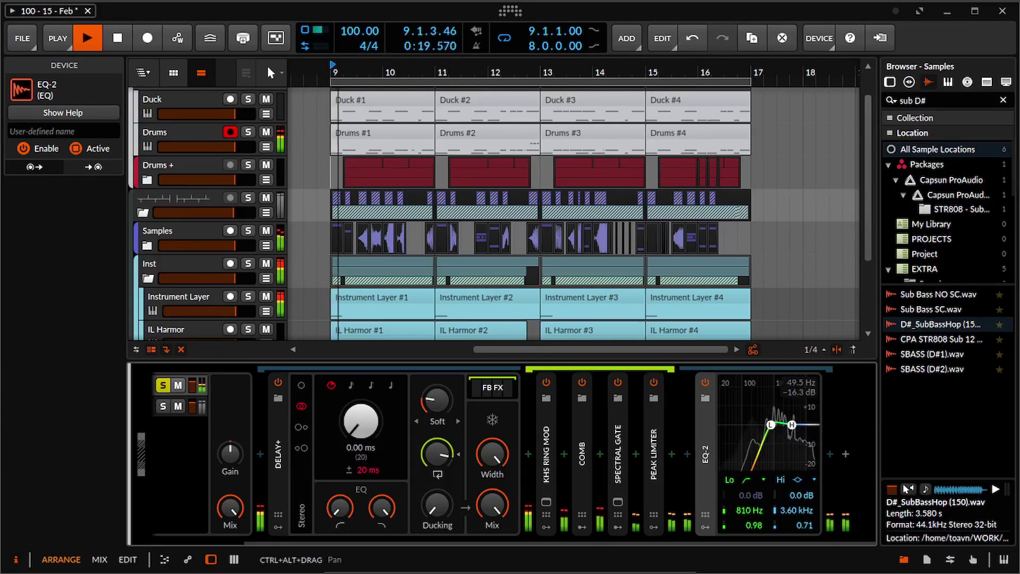
key(space)
Step: Unsolo the Delay+ layer and lower its volume to about -5.9 dB
scroll(298, 386, up, 3)
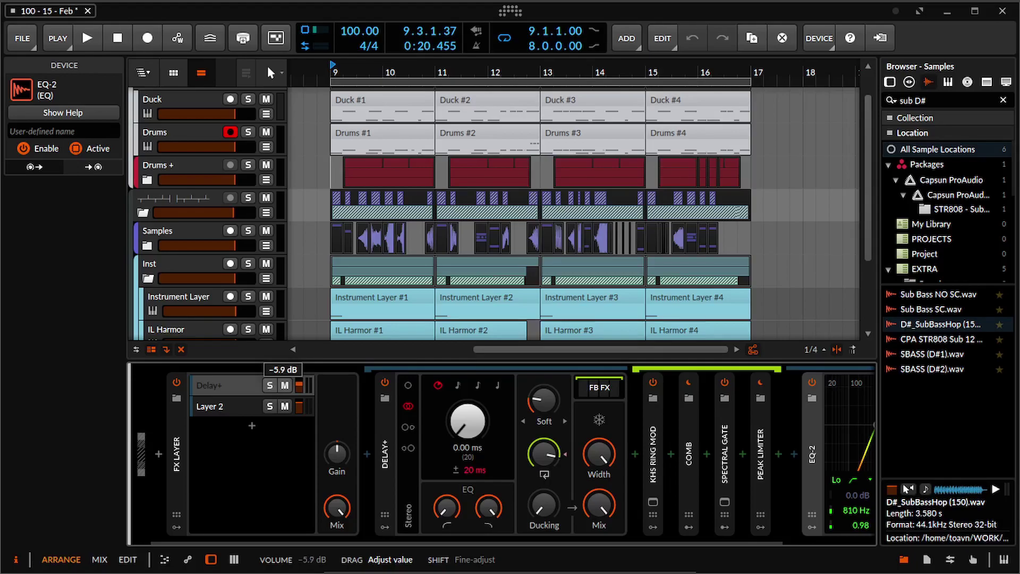
drag(299, 386, 299, 393)
drag(299, 385, 299, 386)
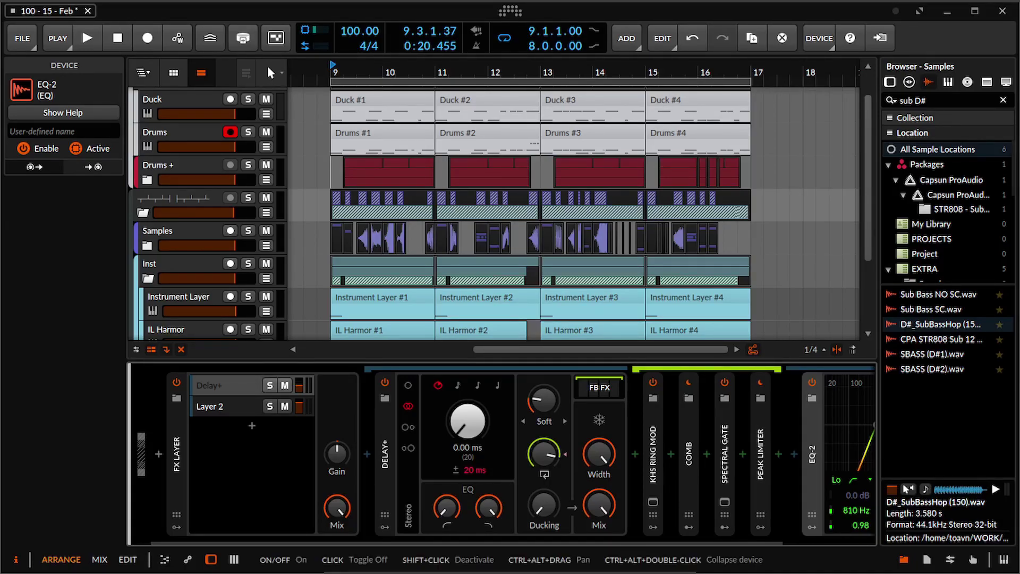
Step: Compare the arrangement during playback with the FX Layer bypassed and enabled again
click(176, 382)
key(space)
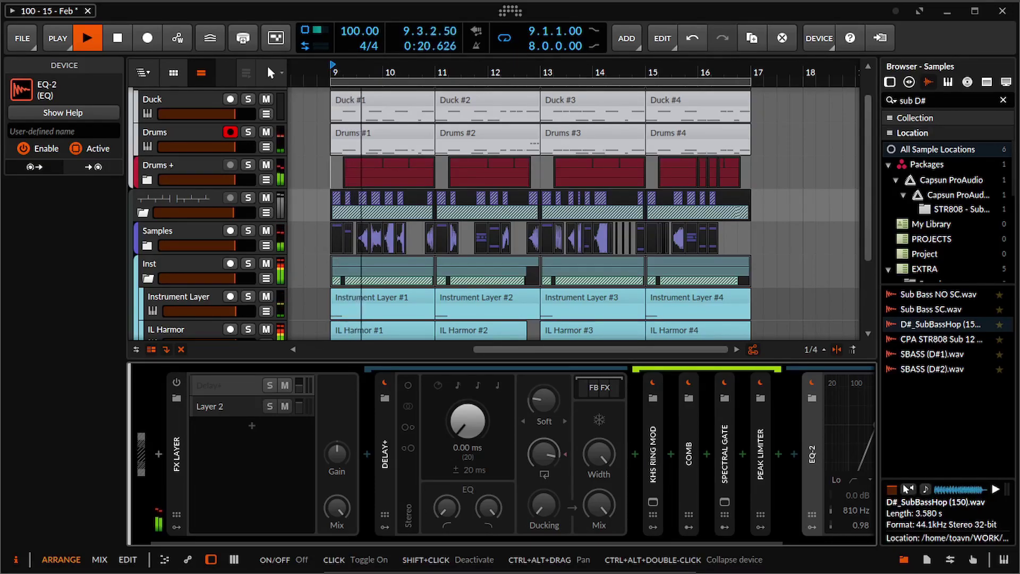
click(177, 382)
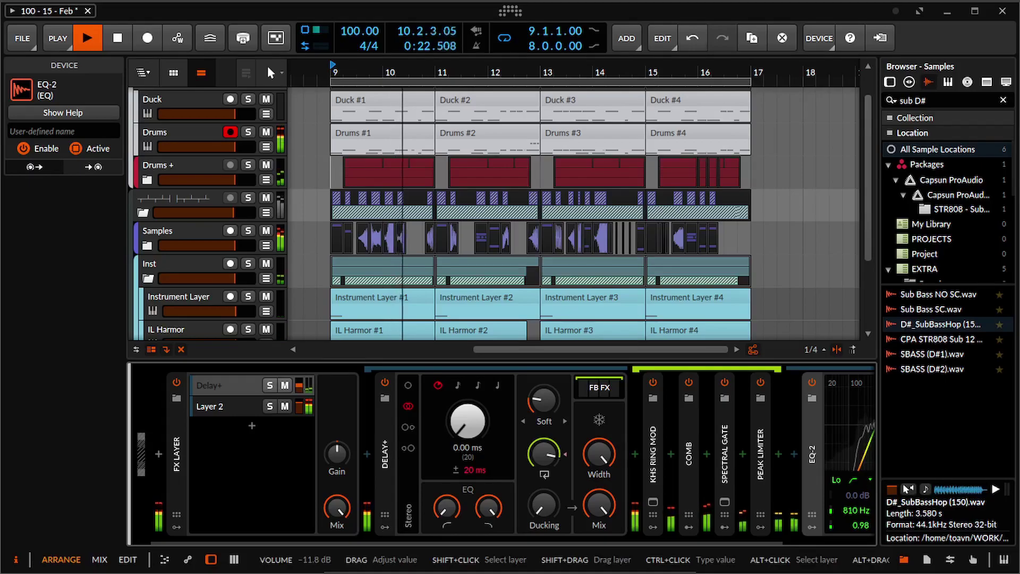
key(space)
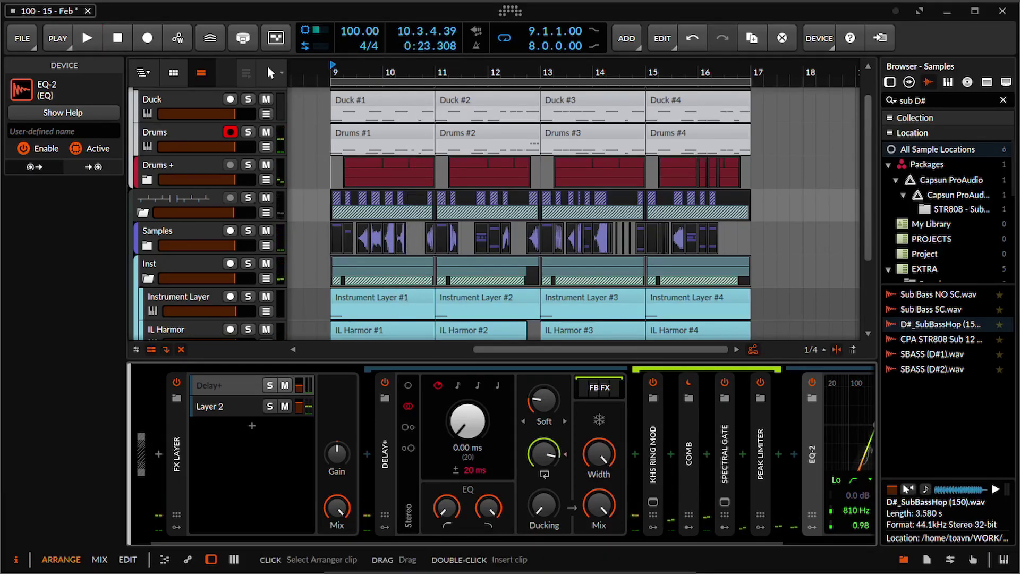
Step: Unfold the Drums + group, solo the Hat Loop 08 track and play it through its Bin Scrambler
click(148, 180)
click(191, 238)
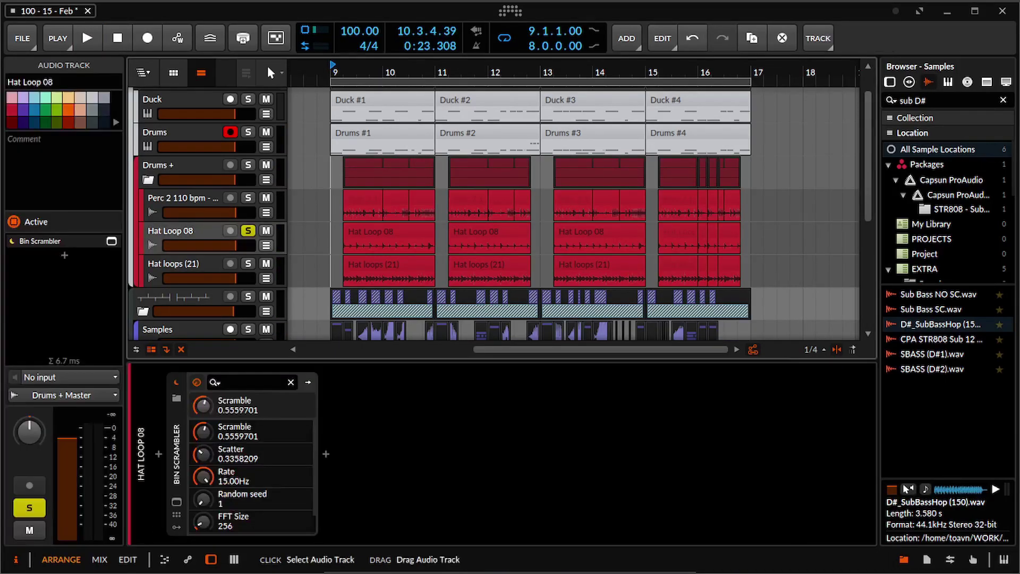
click(82, 28)
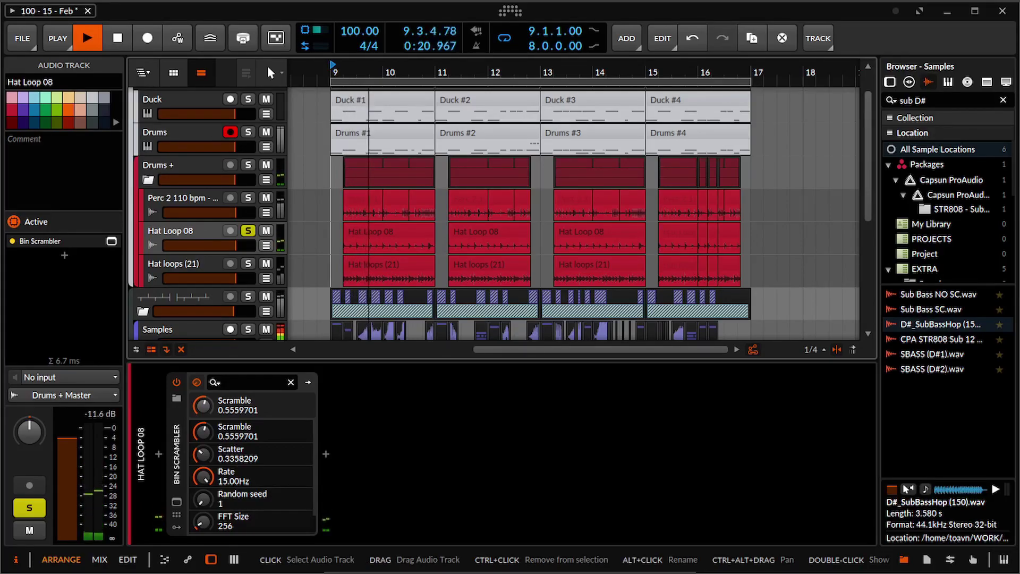
click(81, 28)
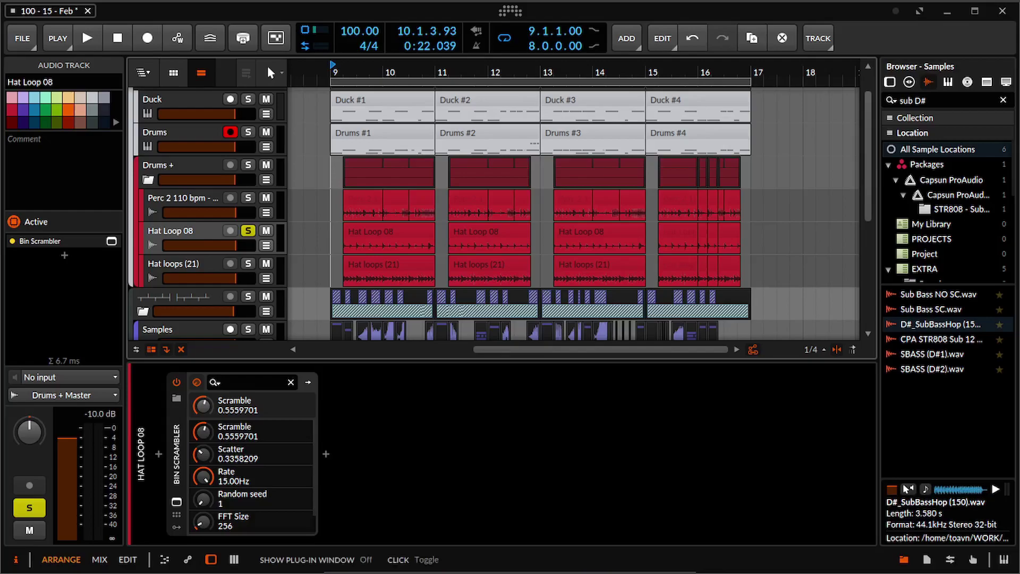
Step: Compare the Hat Loop 08 track during playback with its Bin Scrambler bypassed and enabled, and open the plugin's window
key(space)
key(space)
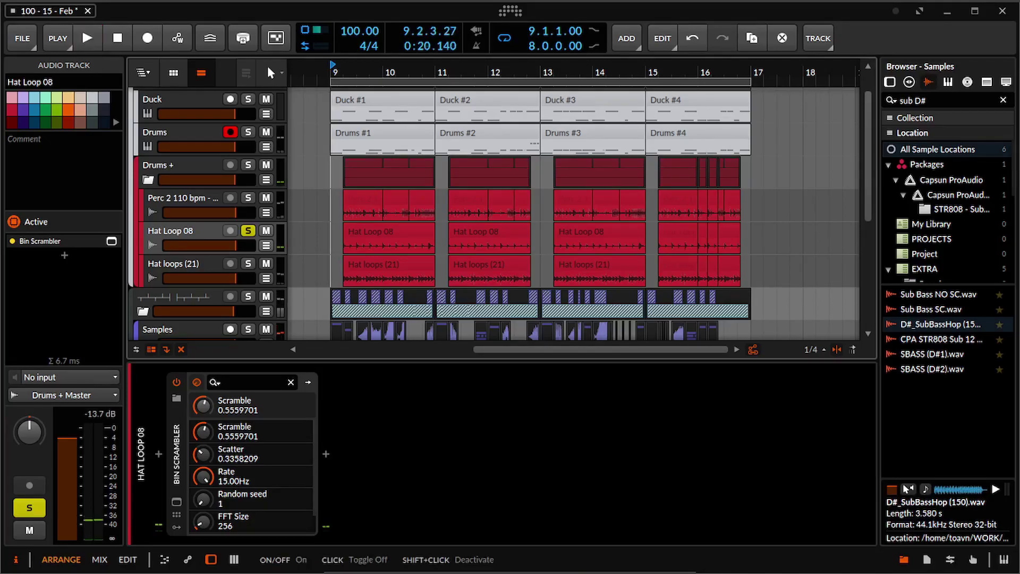
click(176, 382)
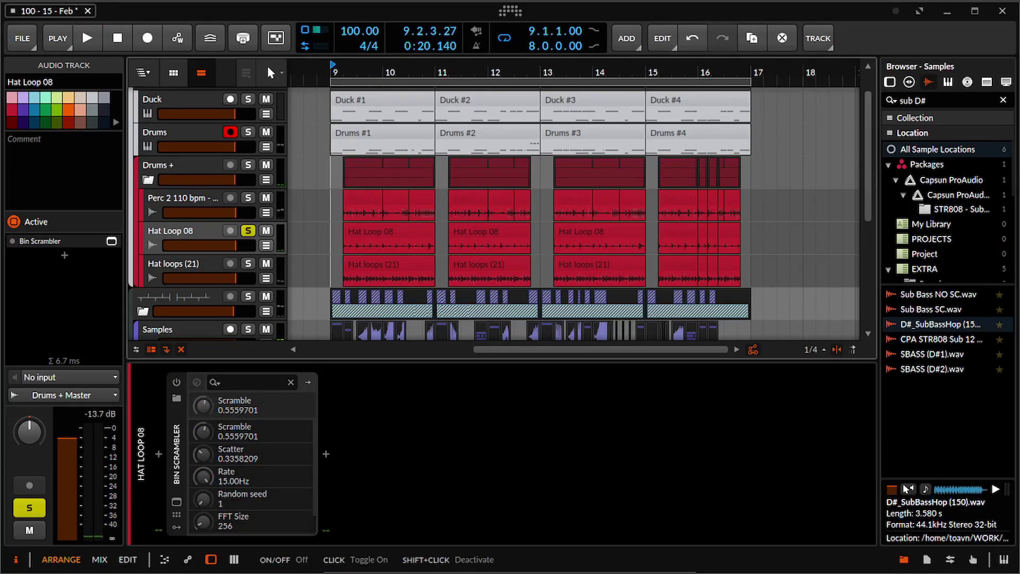
key(space)
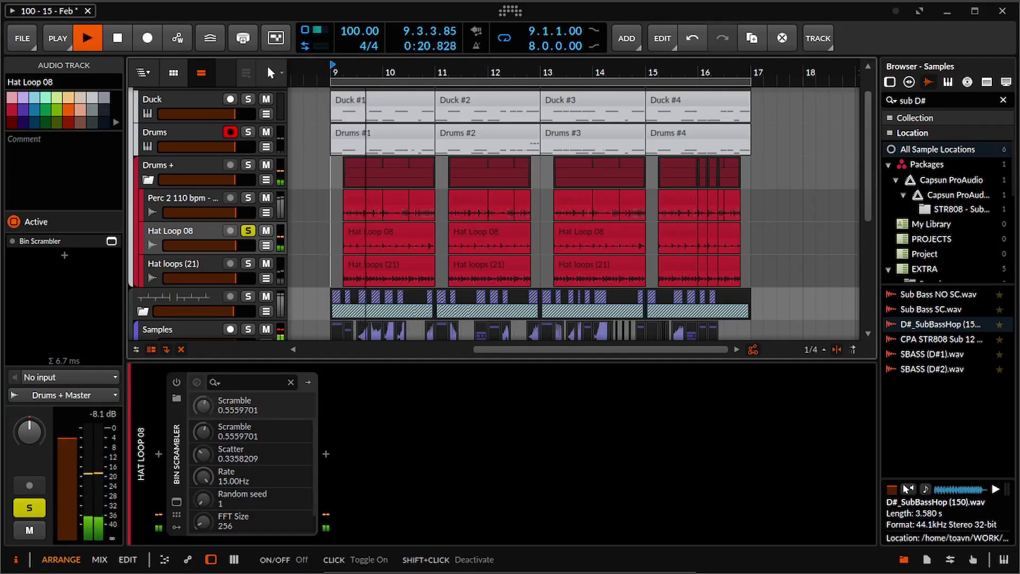
click(177, 382)
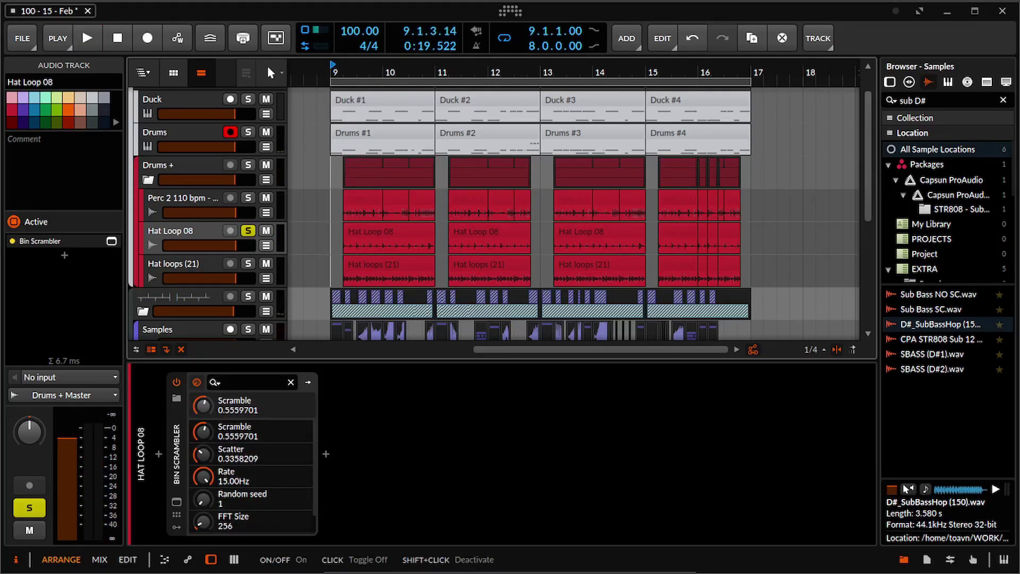
key(space)
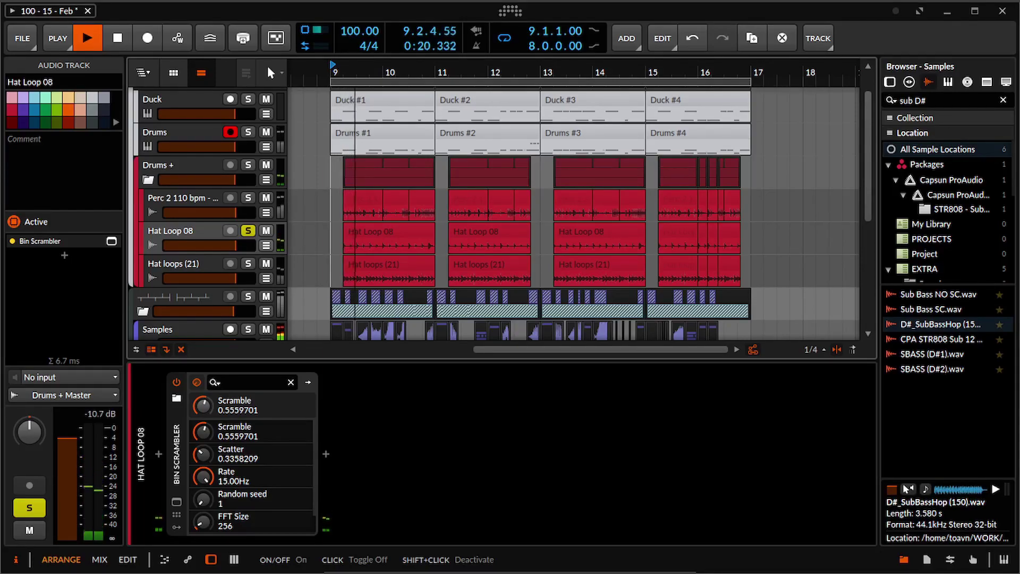
key(space)
click(176, 501)
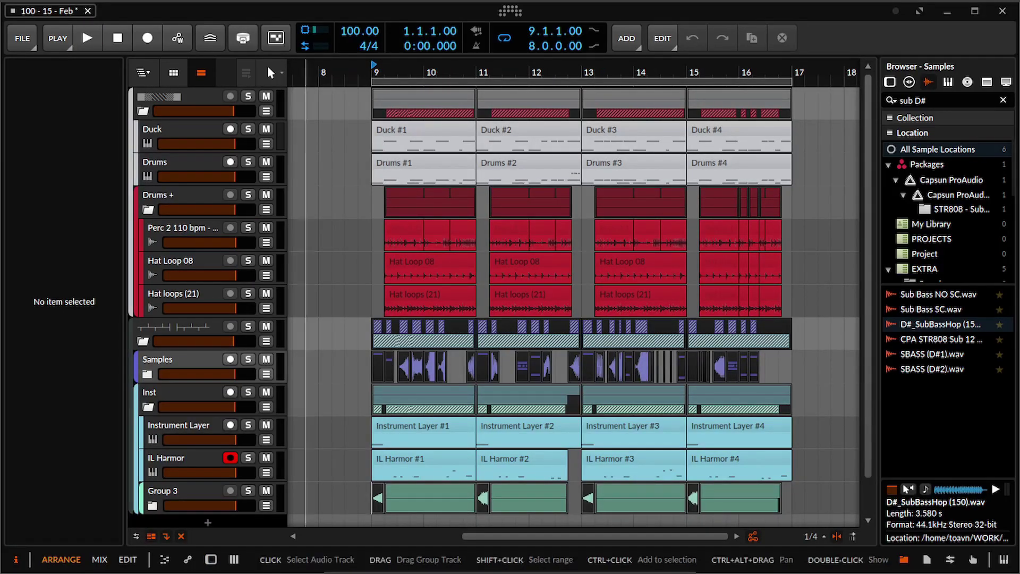
Step: Solo the Hat loops (21) track, play it and show its device chain
drag(374, 297, 289, 289)
click(248, 284)
drag(318, 329, 363, 322)
key(space)
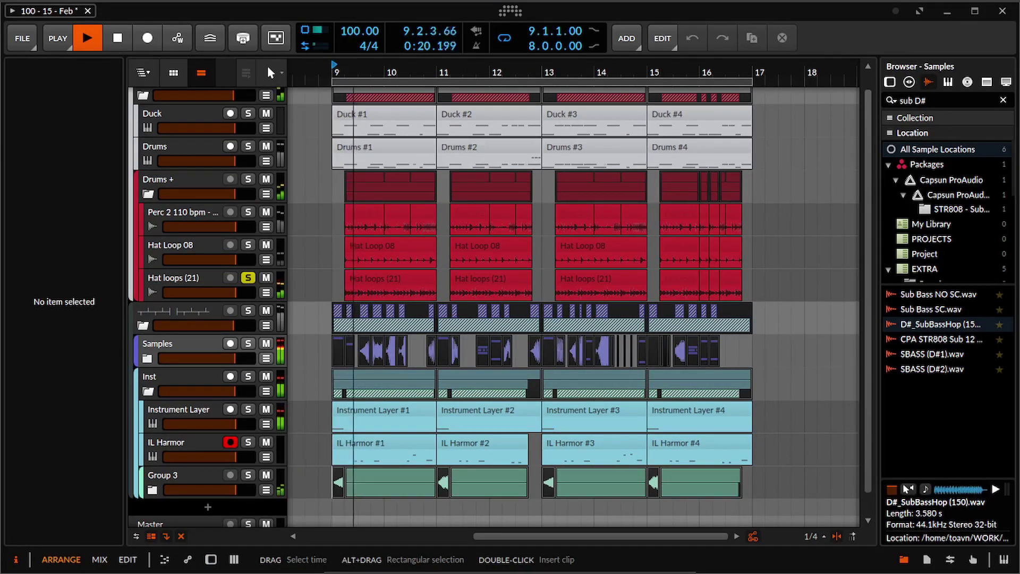
click(181, 279)
double_click(180, 279)
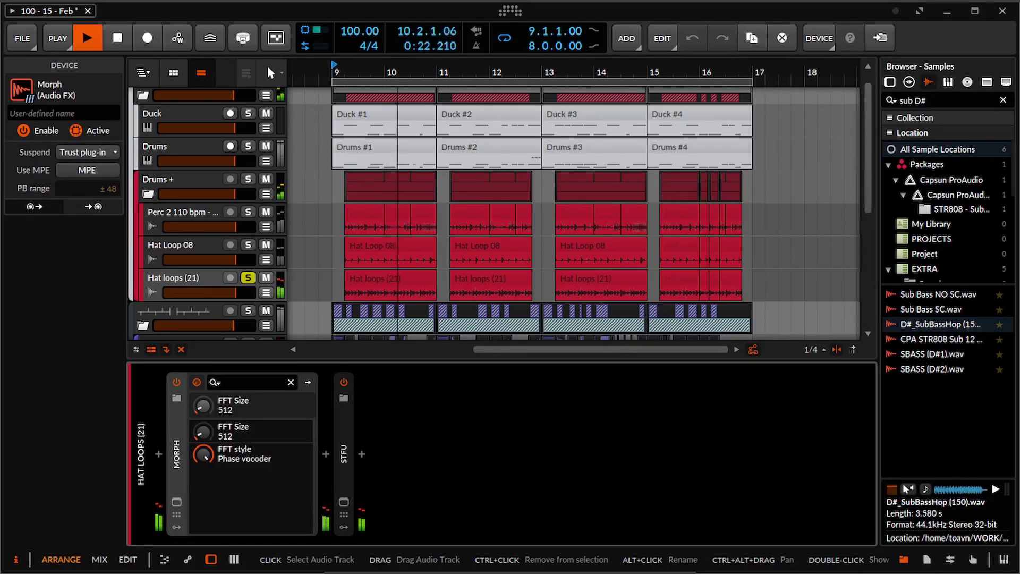
key(space)
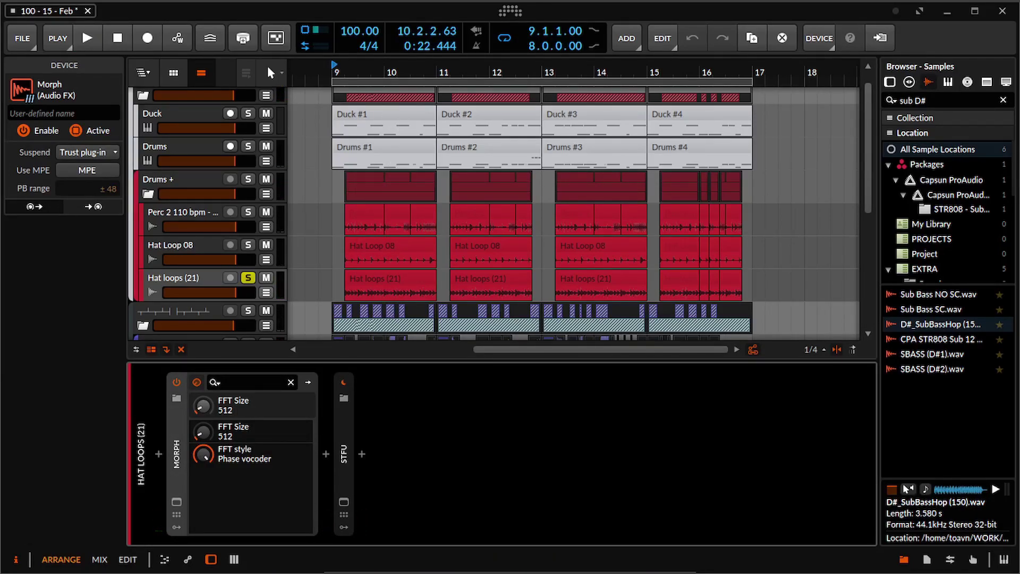
Step: Bypass Morph and STFU on the Hat loops (21) track and play the dry loop
click(176, 381)
click(344, 382)
key(space)
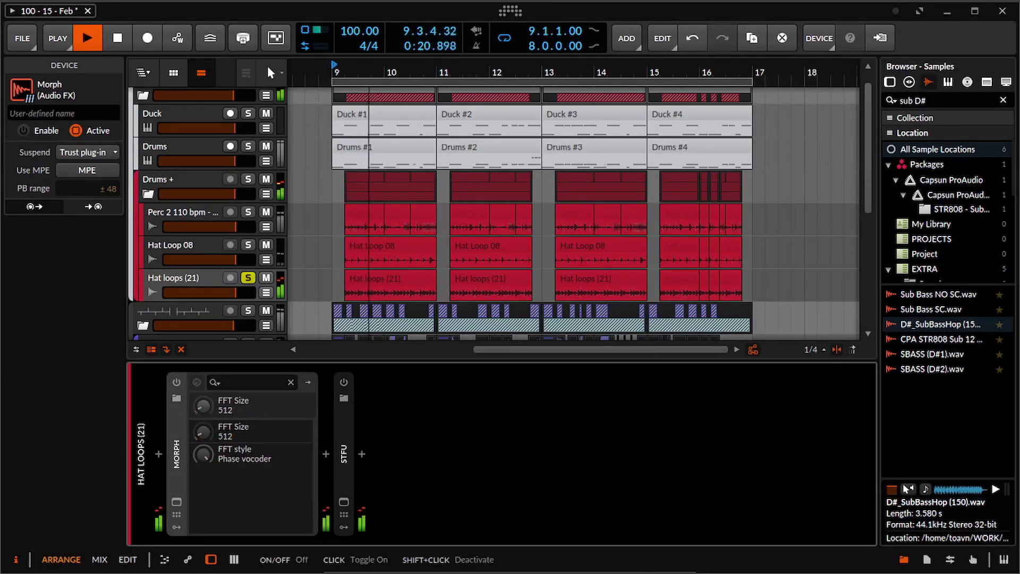
key(space)
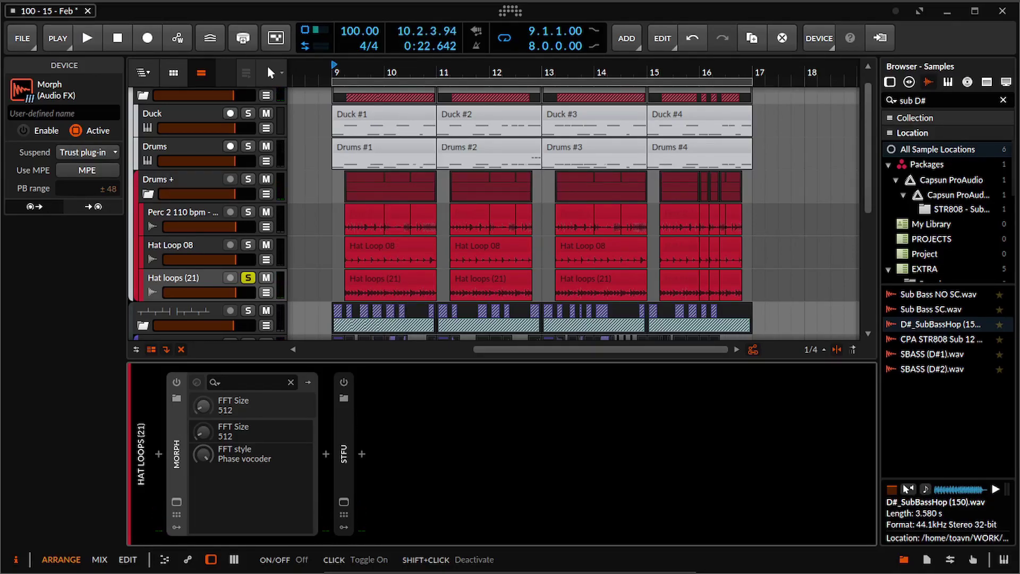
Step: Enable Morph on the Hat loops (21) track again and audition it with its curve window open
click(177, 381)
click(177, 501)
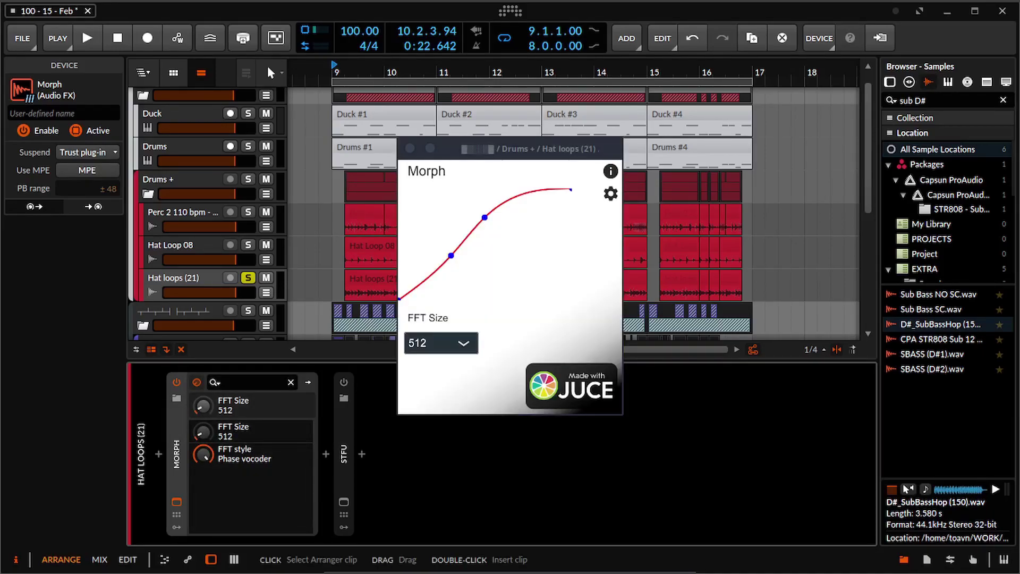
key(space)
key(space)
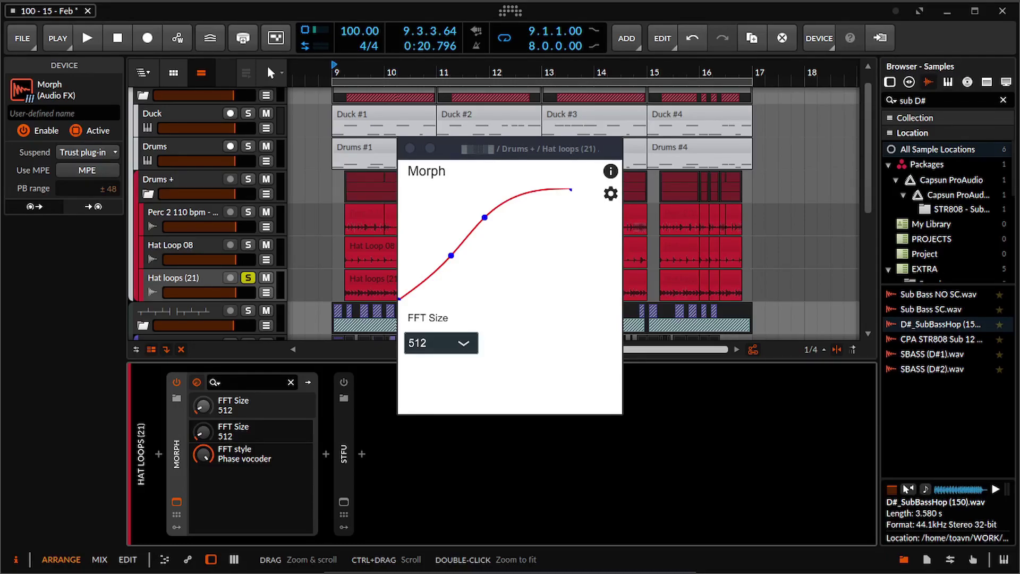
Step: Compare Morph's FFT Style set to Default and to PVOC while playing the hat loop
click(610, 194)
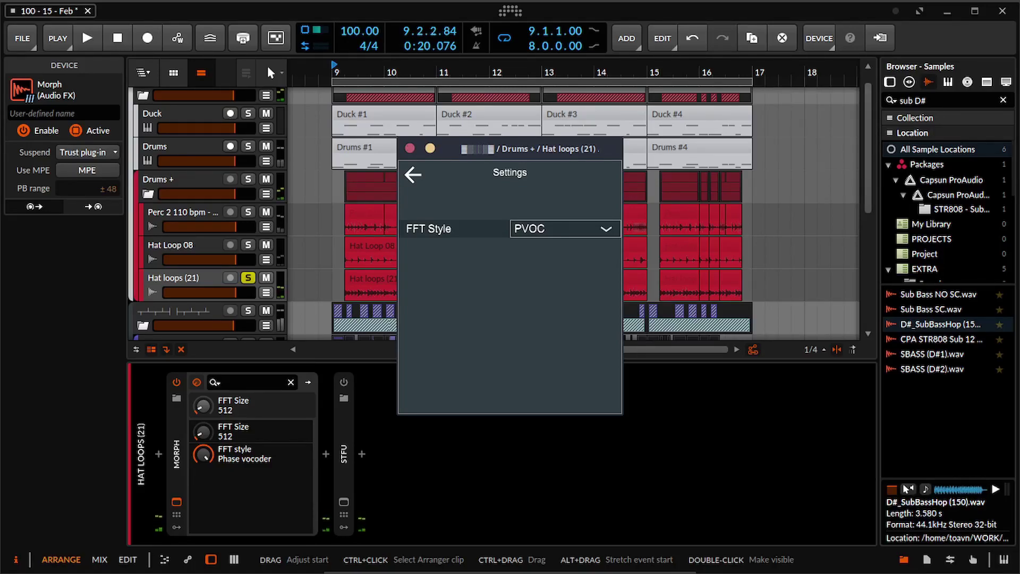
click(565, 229)
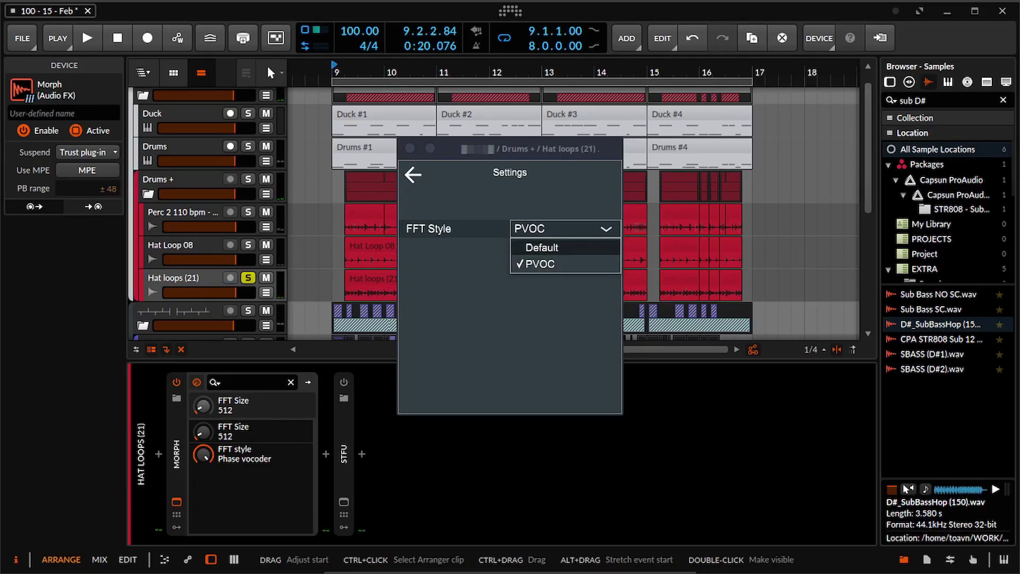
click(565, 248)
key(space)
key(space)
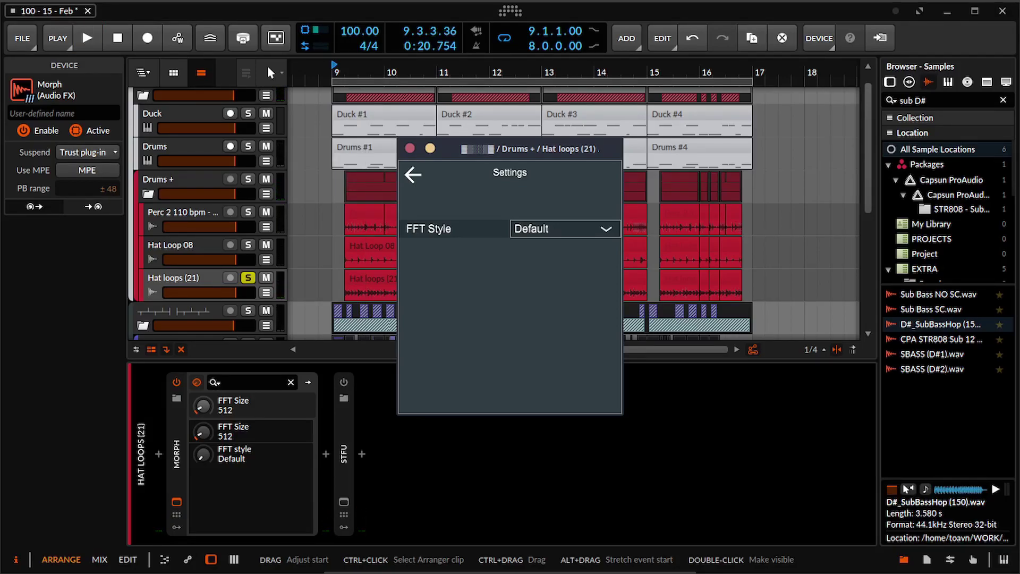
click(565, 229)
click(565, 264)
key(space)
key(space)
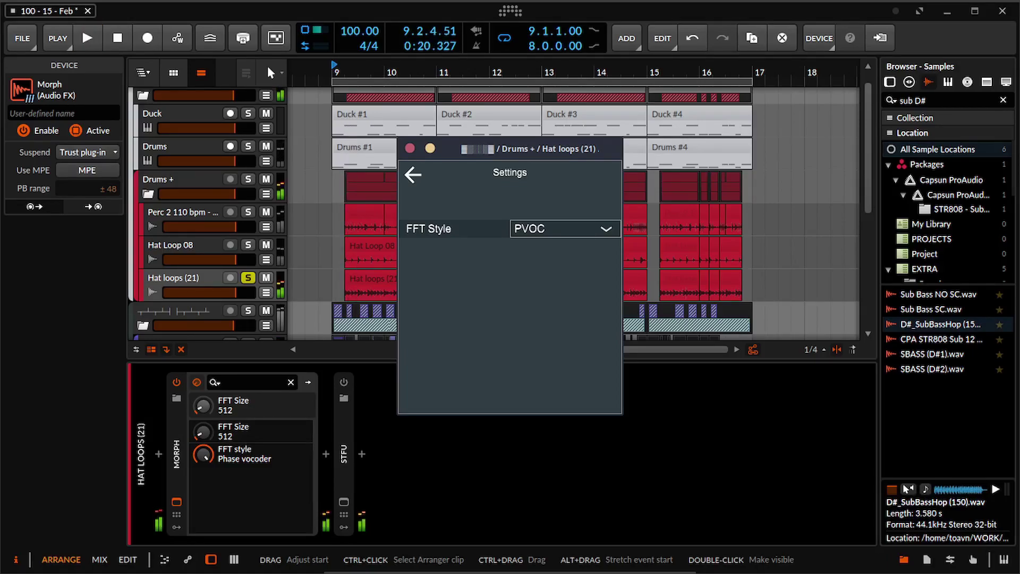
Step: Enable STFU after Morph again and view its volume envelope during playback, closing its window when done
key(Escape)
click(344, 382)
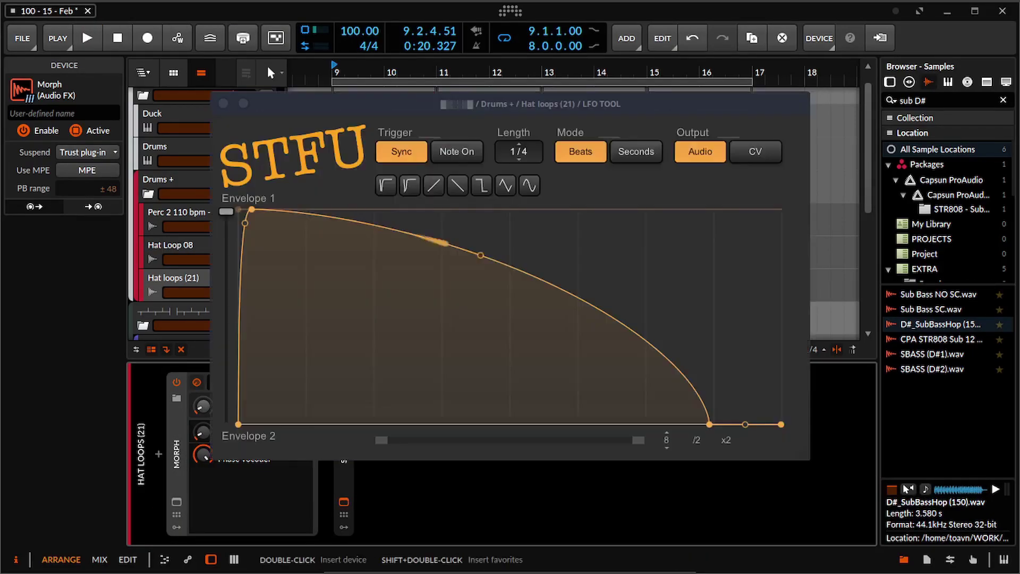
click(344, 501)
key(space)
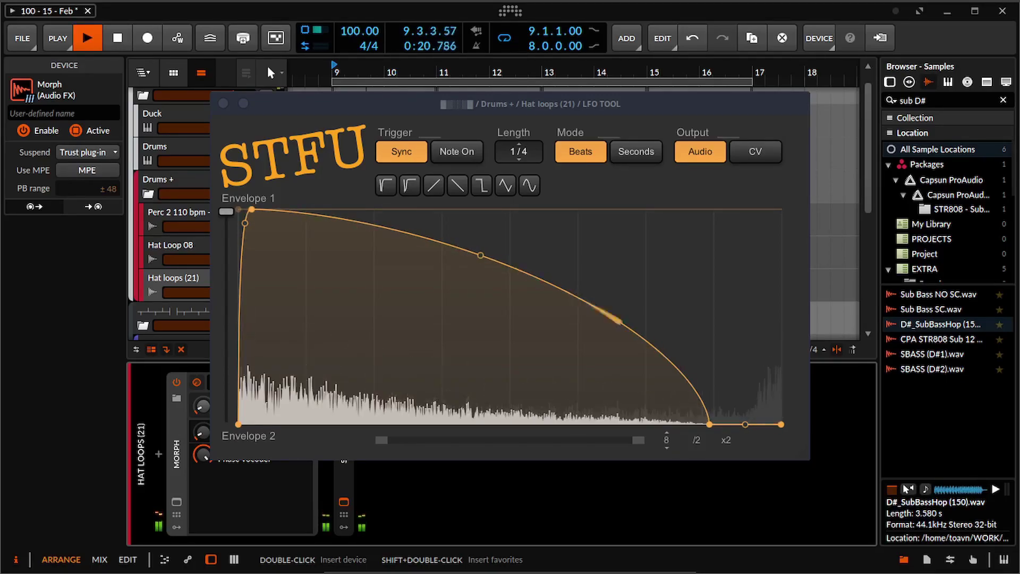
key(space)
drag(319, 103, 411, 135)
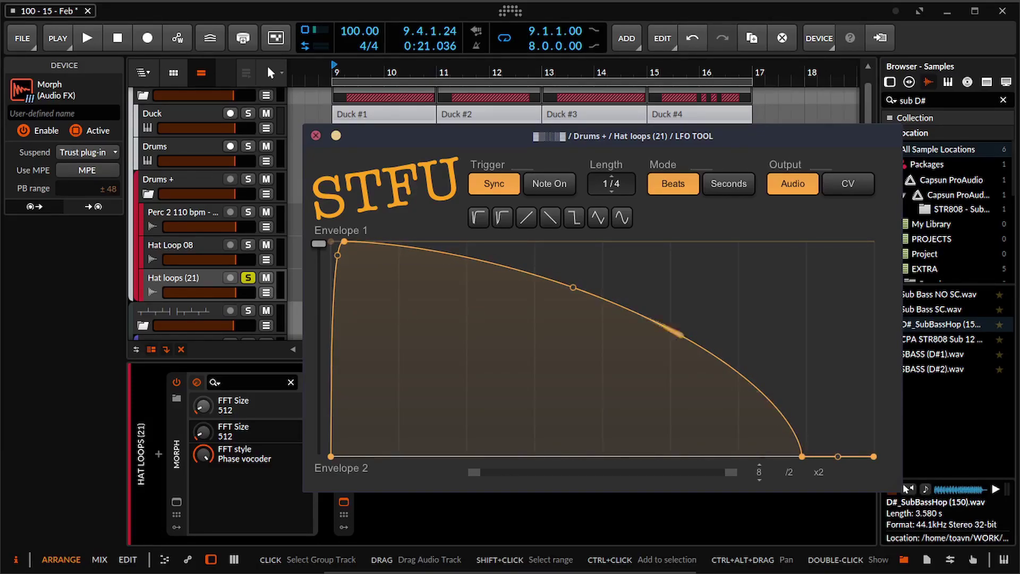
click(315, 135)
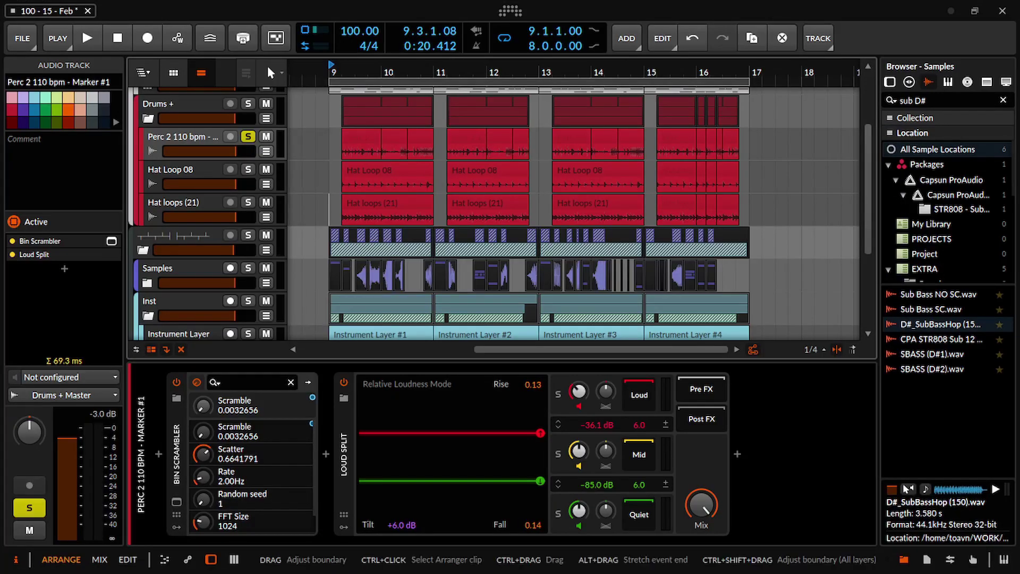
Step: Play the soloed Perc 2 110 bpm track and try out the Scramble amount in its Bin Scrambler
key(space)
key(space)
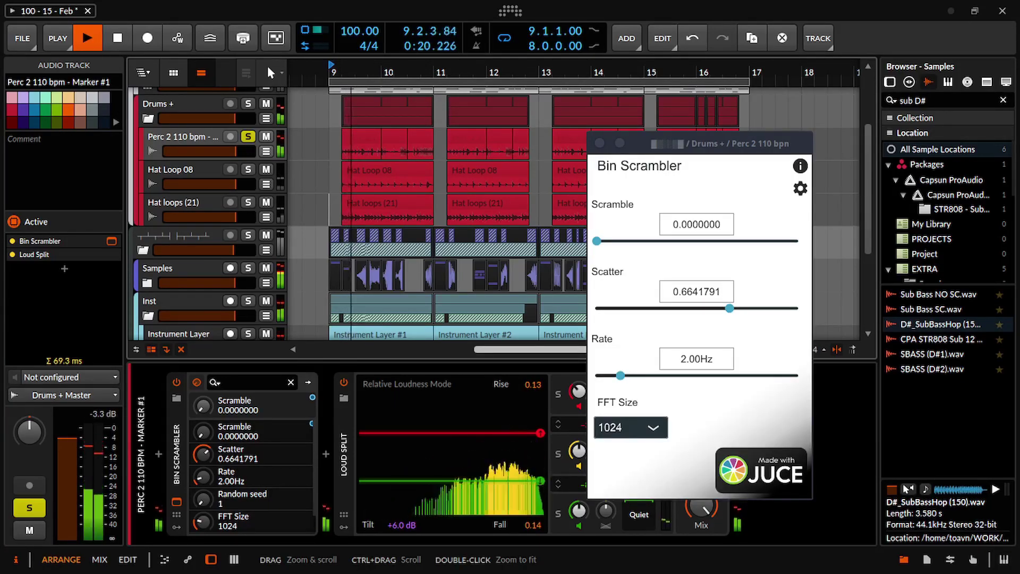
drag(596, 241, 620, 241)
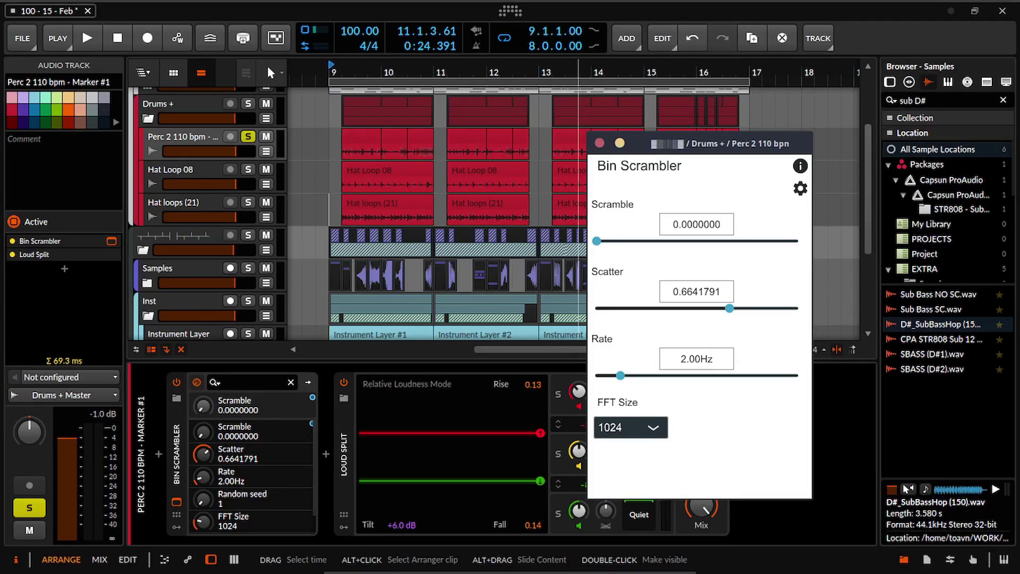
Step: Choose an FFT Style in the settings of the Perc 2 track's Bin Scrambler
drag(699, 143, 578, 119)
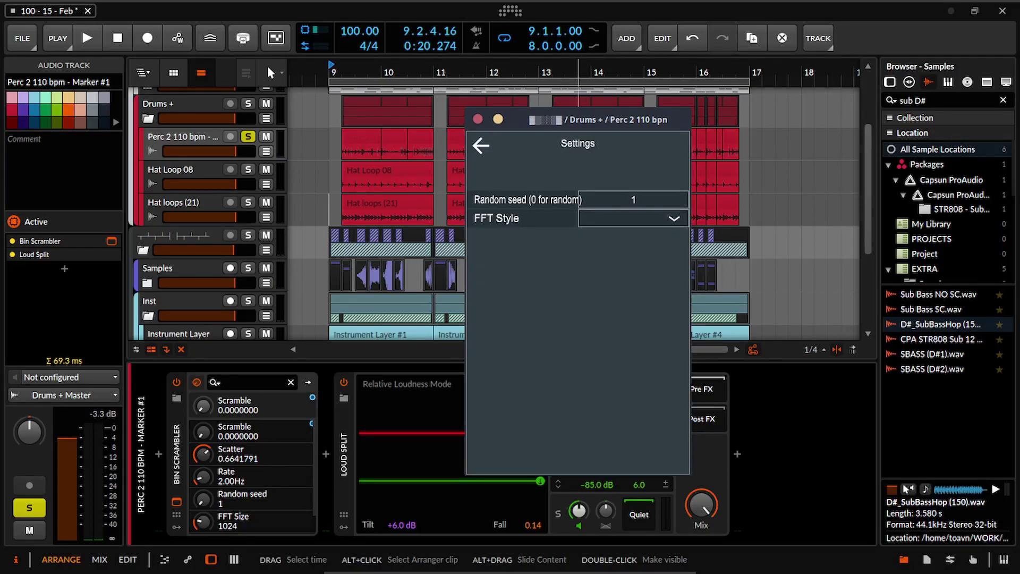
click(633, 218)
click(609, 237)
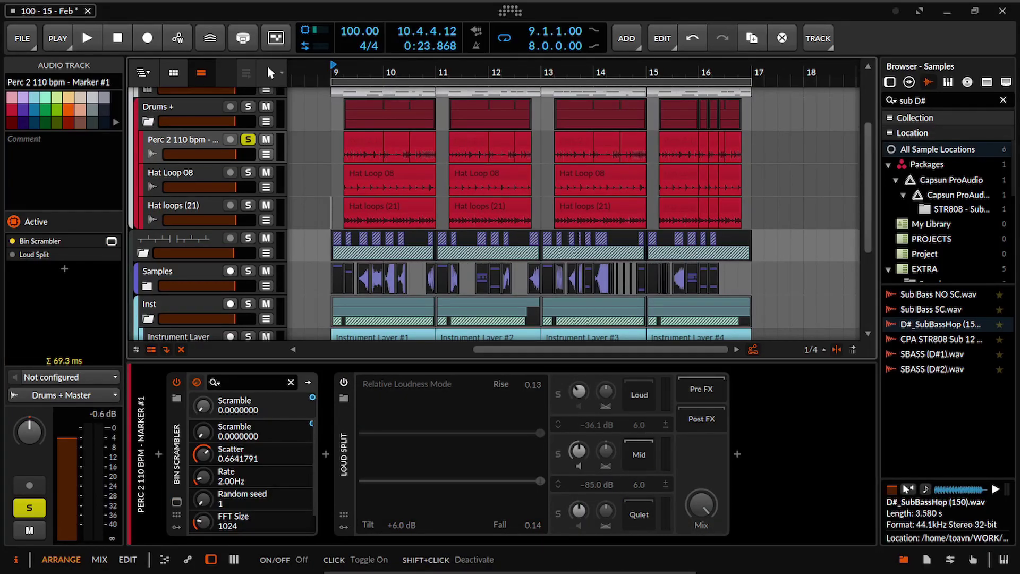
Step: Enable Loud Split on the Perc 2 track and audition its Loud band on its own, unsoloing it when done
click(343, 383)
click(344, 446)
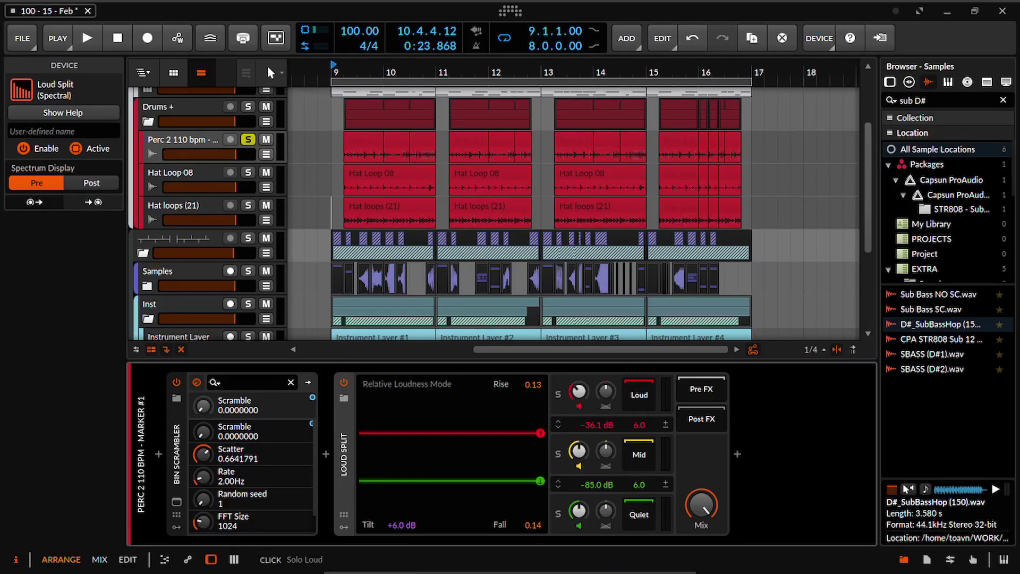
click(558, 393)
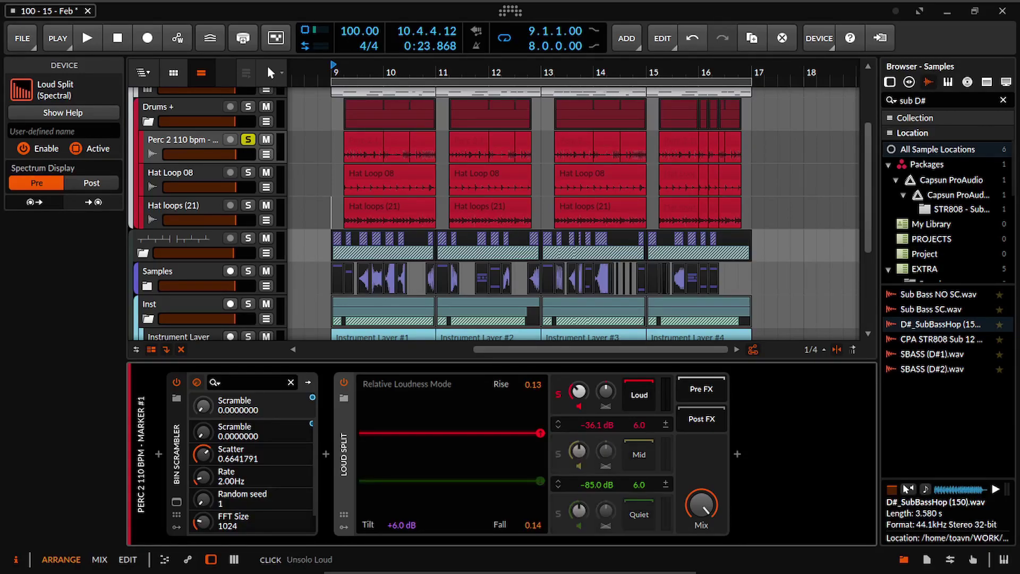
key(space)
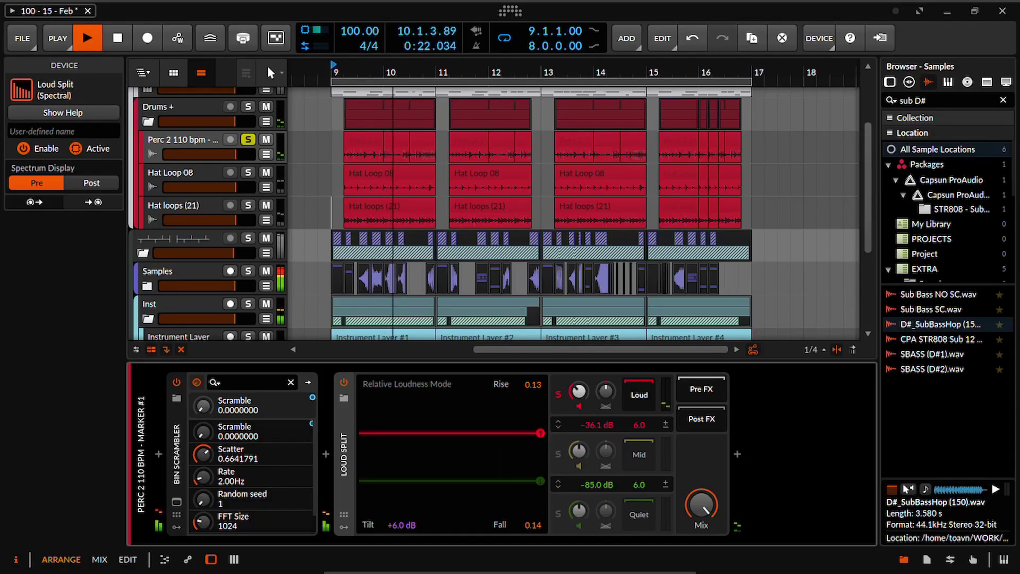
key(space)
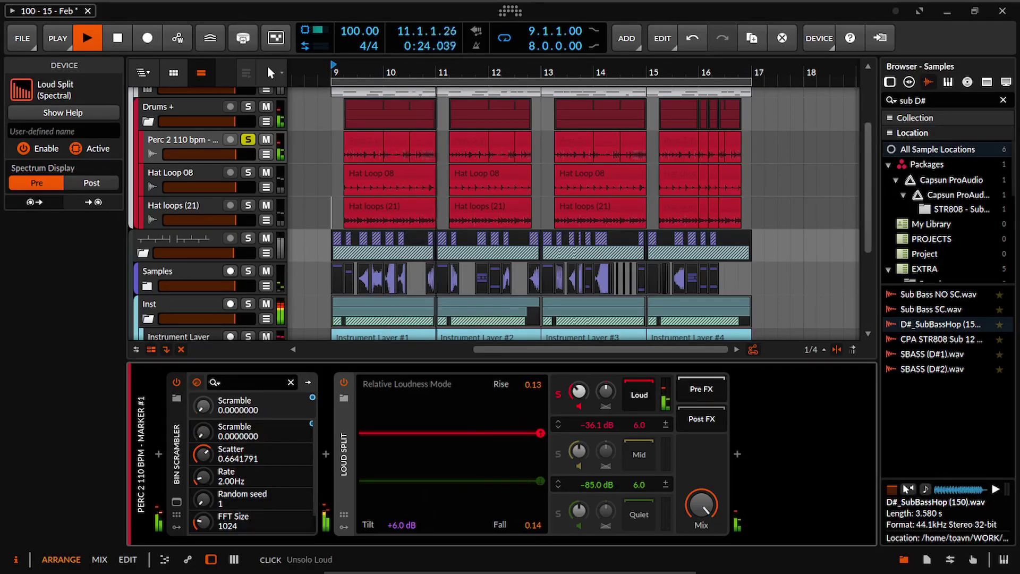
click(558, 393)
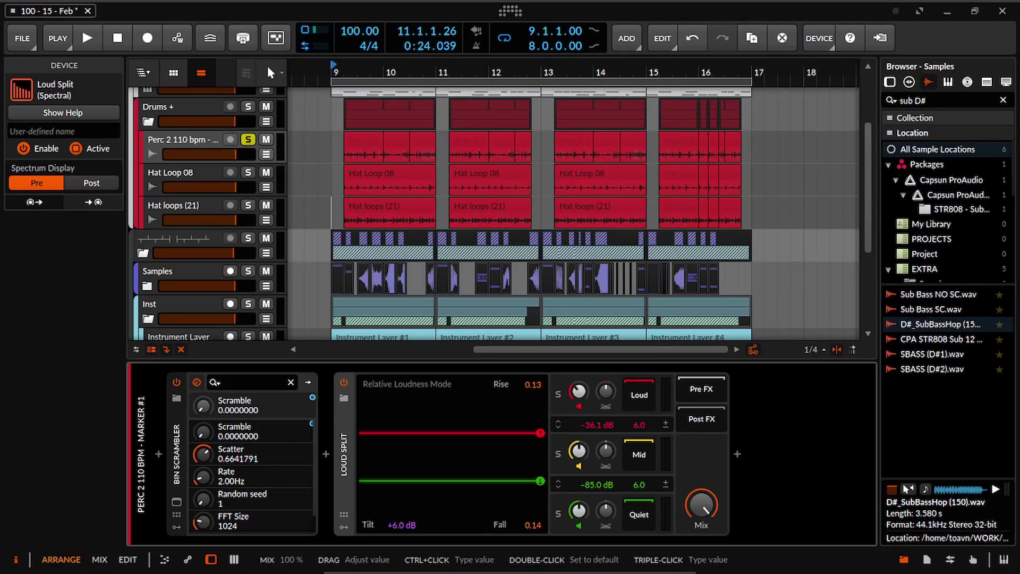
Step: Lower the Loud Split's Mix to 91.5 % and open the Loud band's device chain
click(701, 505)
drag(701, 505, 701, 511)
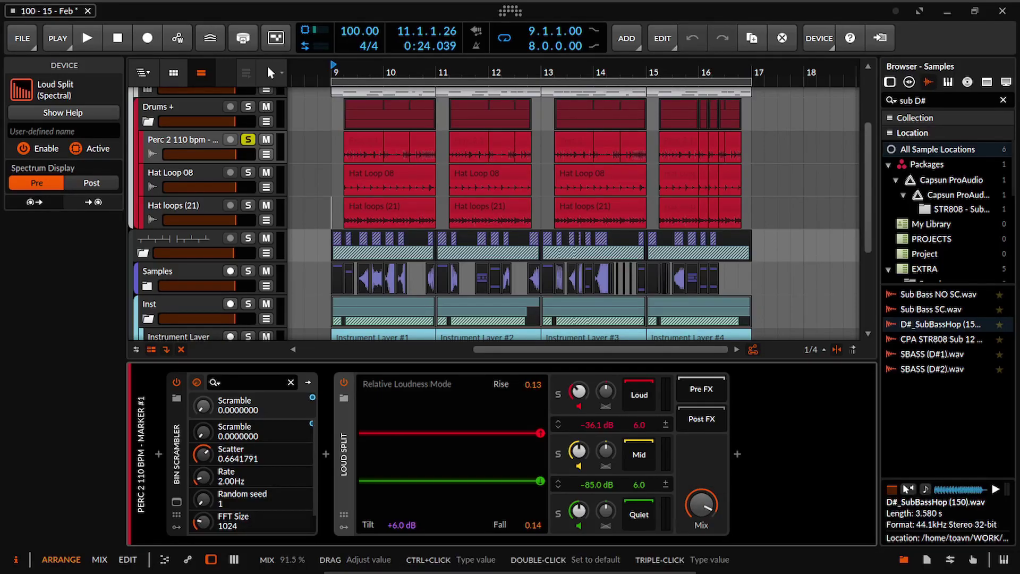
click(639, 395)
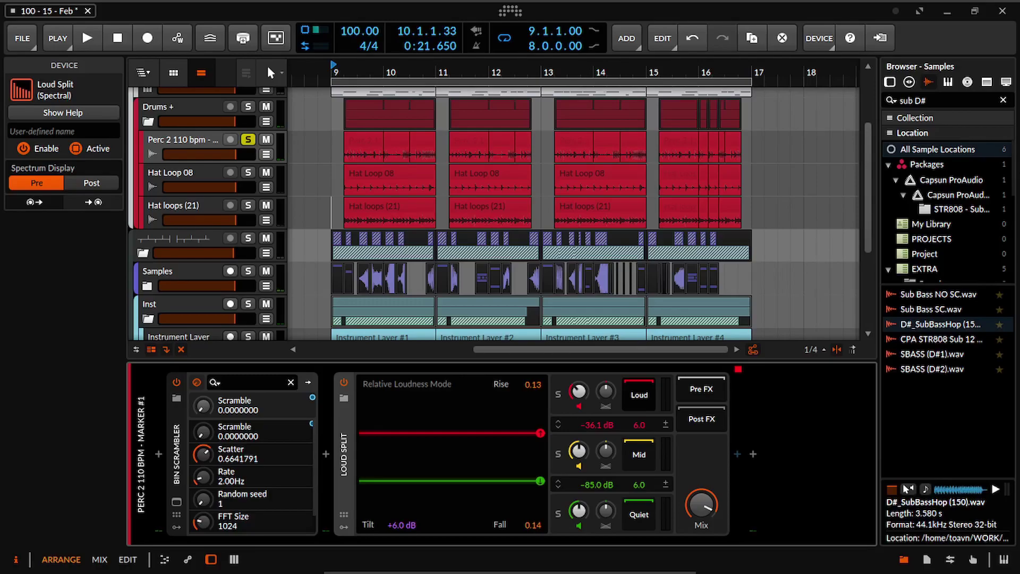
Step: Solo the Atmospheres-07 track in the Samples group, play it and show its device chain
scroll(452, 212, down, 2)
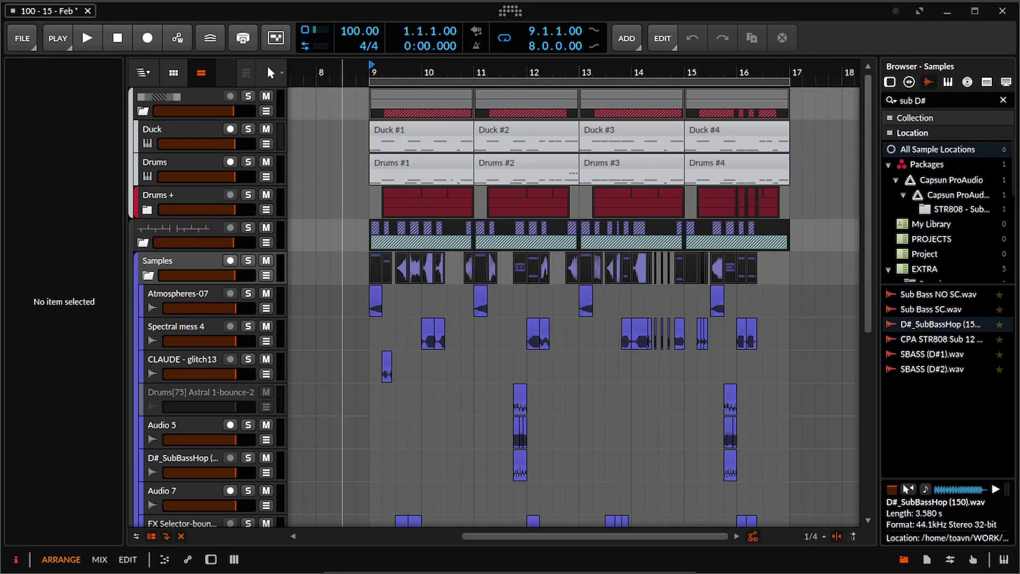
click(248, 293)
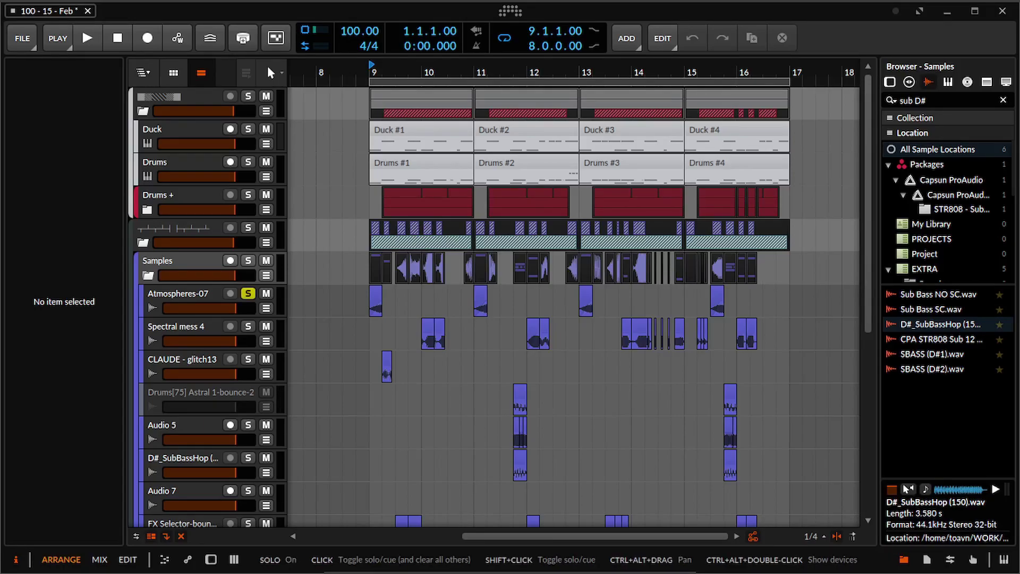
key(space)
key(space)
double_click(178, 293)
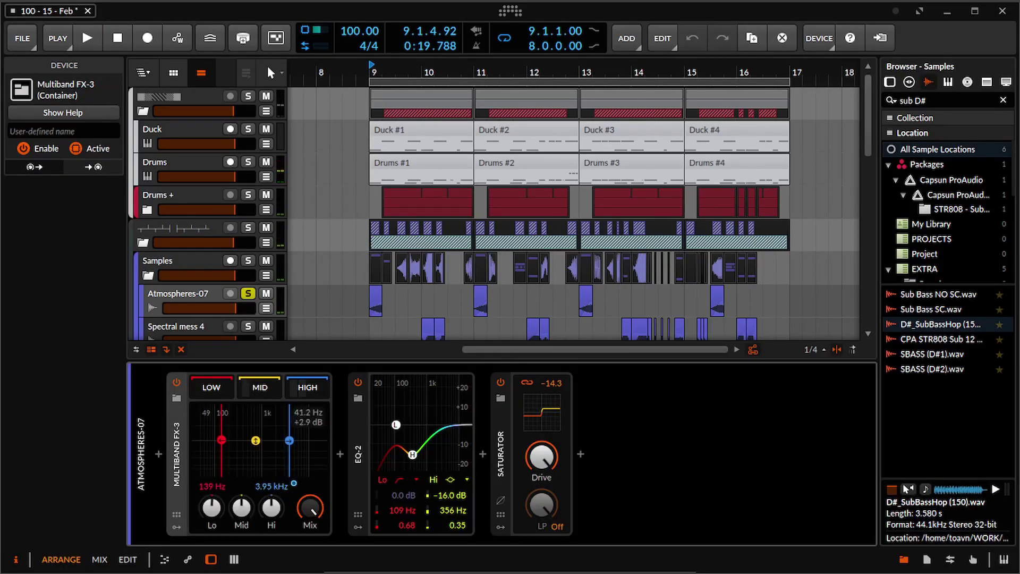
Step: Compare the Atmospheres-07 sample by playing it with all three chain devices deactivated and again with them reactivated
click(358, 454)
key(ctrl+a)
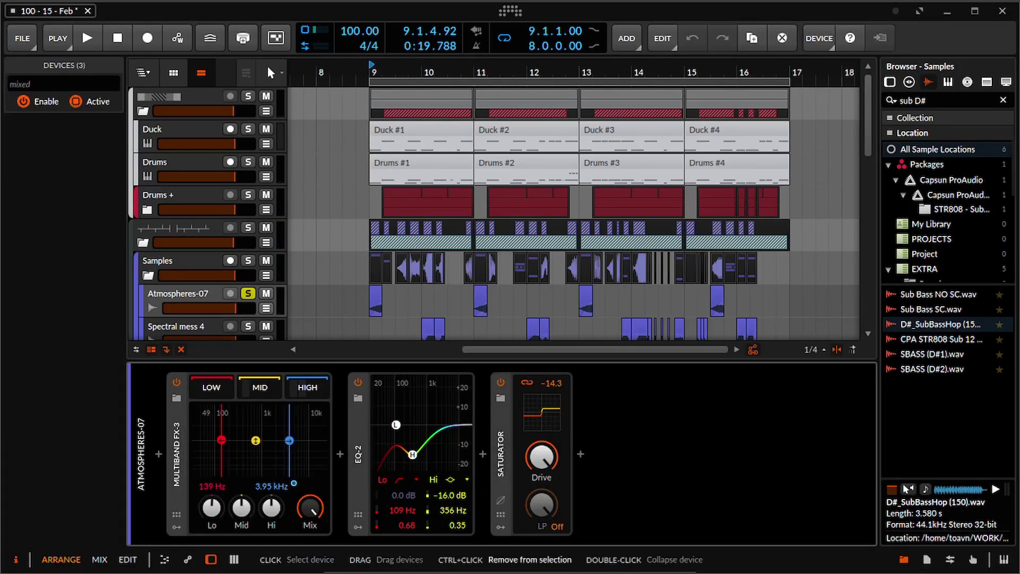
key(alt+a)
key(space)
key(space)
key(space)
key(space)
key(alt+a)
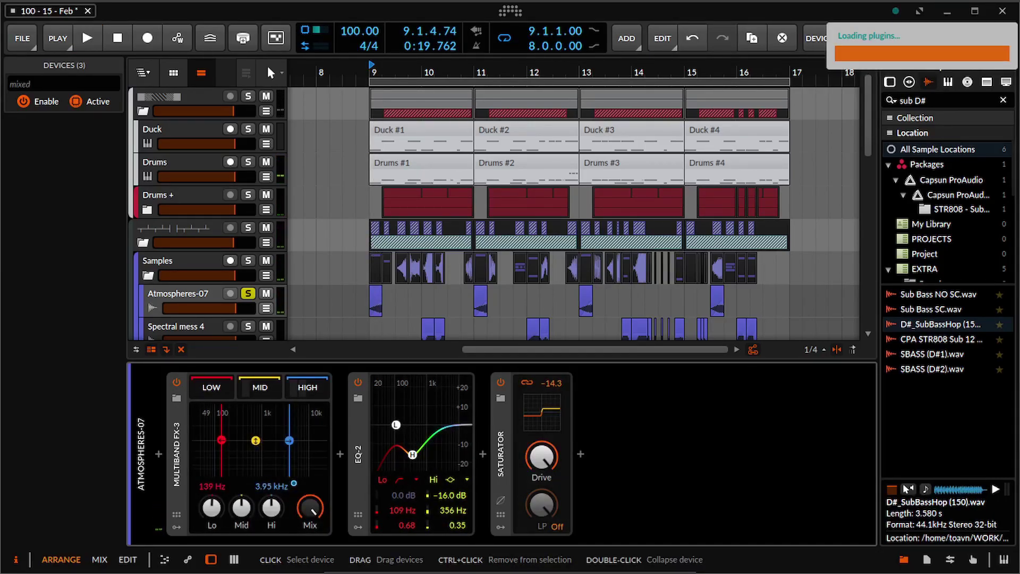
key(space)
key(space)
key(space)
key(space)
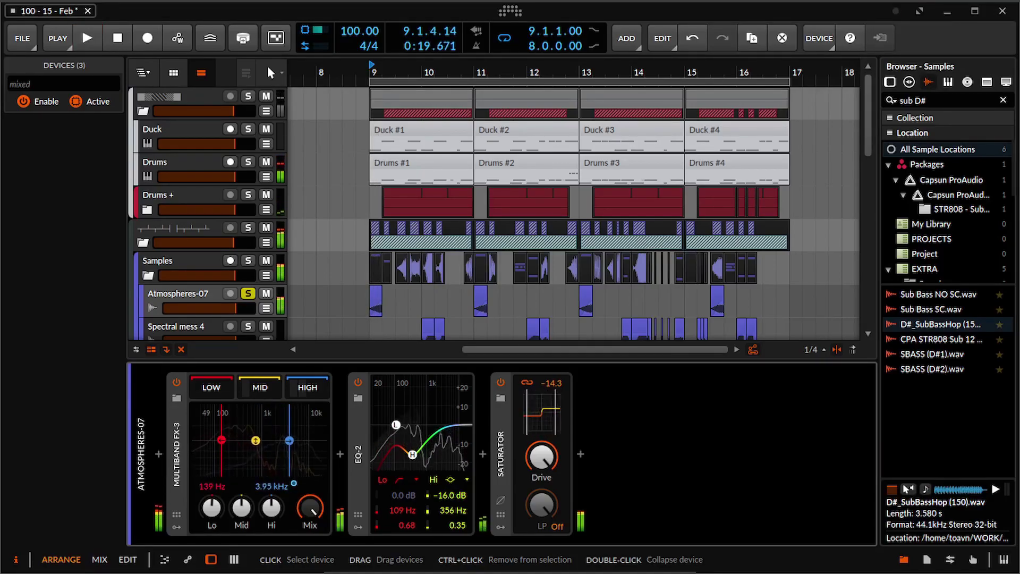
Step: Show the Multiband FX-3's Mid band chain, expand its Sinusoidal Shaped Filter and open the plugin's window
scroll(331, 213, down, 1)
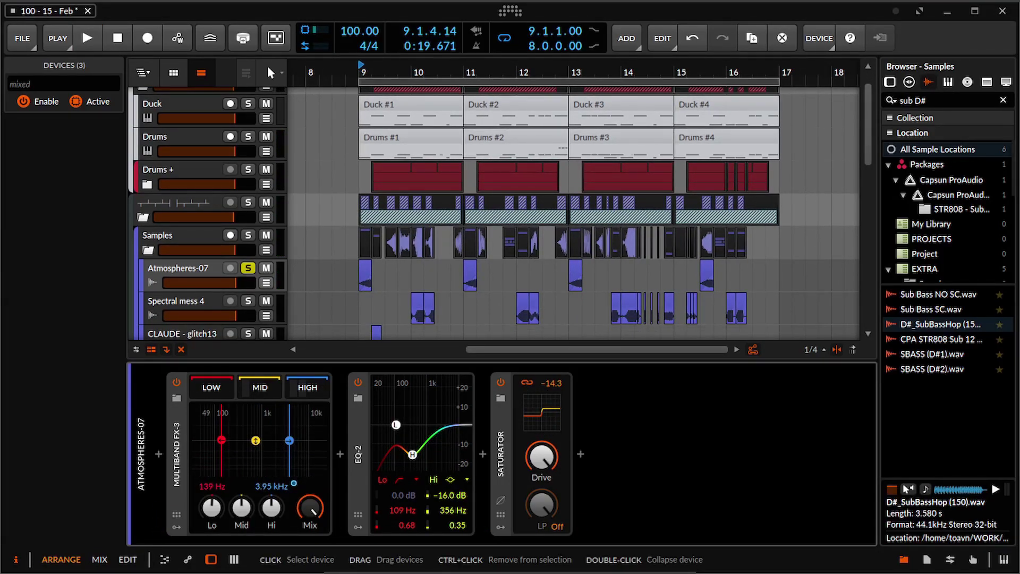
click(260, 387)
double_click(358, 453)
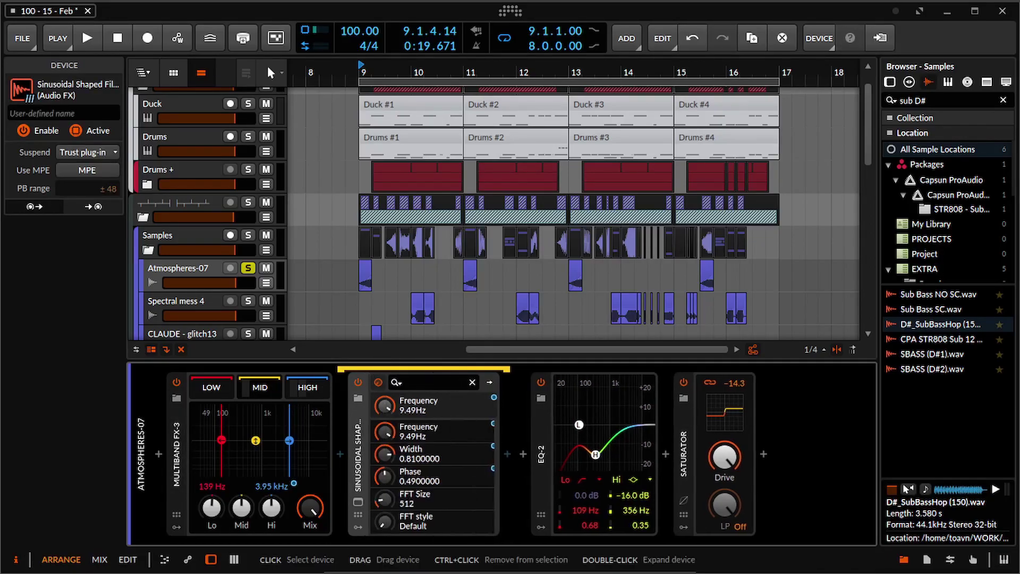
click(358, 502)
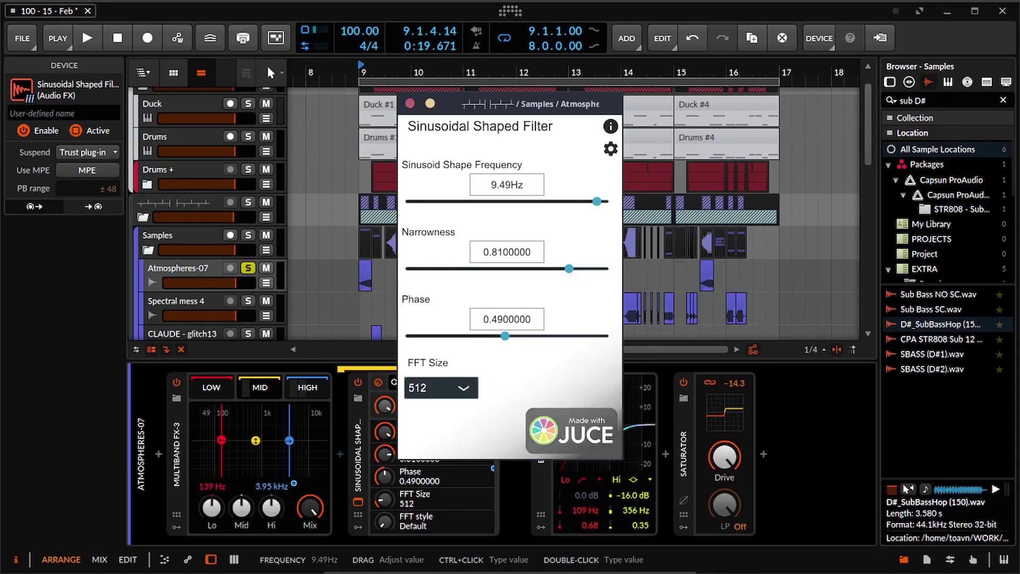
Step: Play the sample with the Sinusoidal Shaped Filter's window open, check its FFT Style setting and close the window
drag(478, 98, 500, 93)
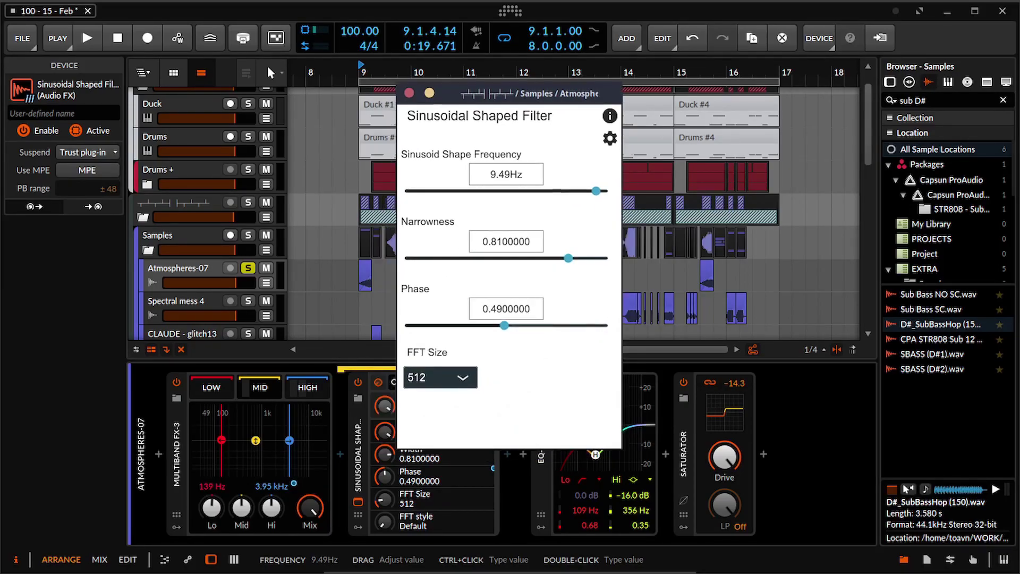
key(space)
key(space)
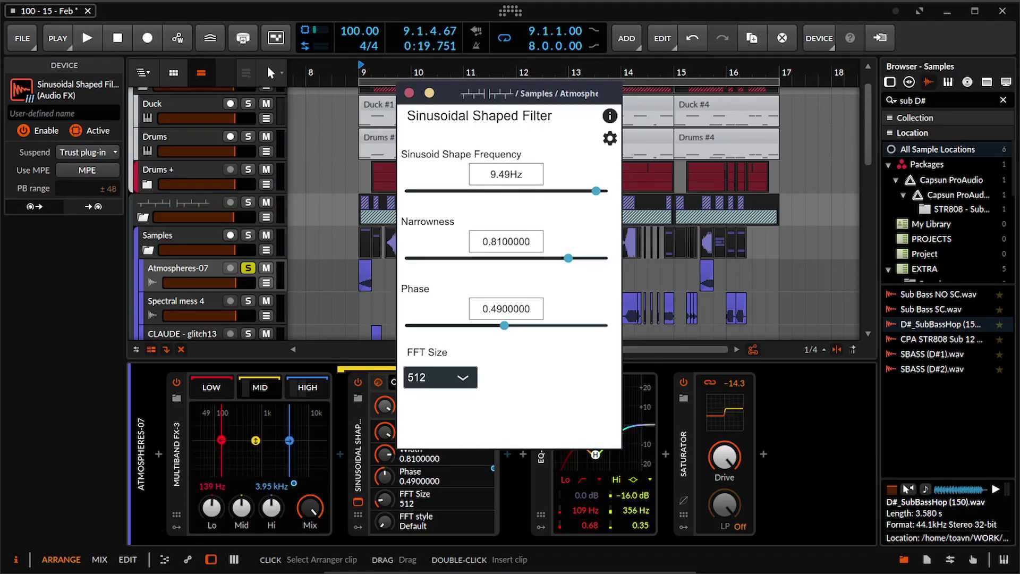
click(609, 138)
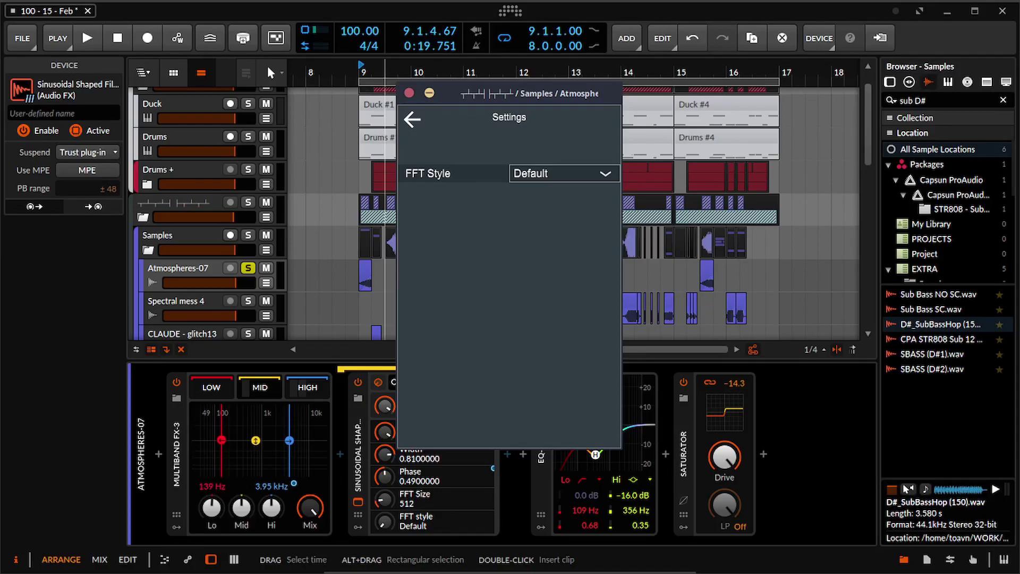
click(409, 93)
Step: Show the High band's chain with Morph and Spectral Gate expanded, and play the sample
click(308, 387)
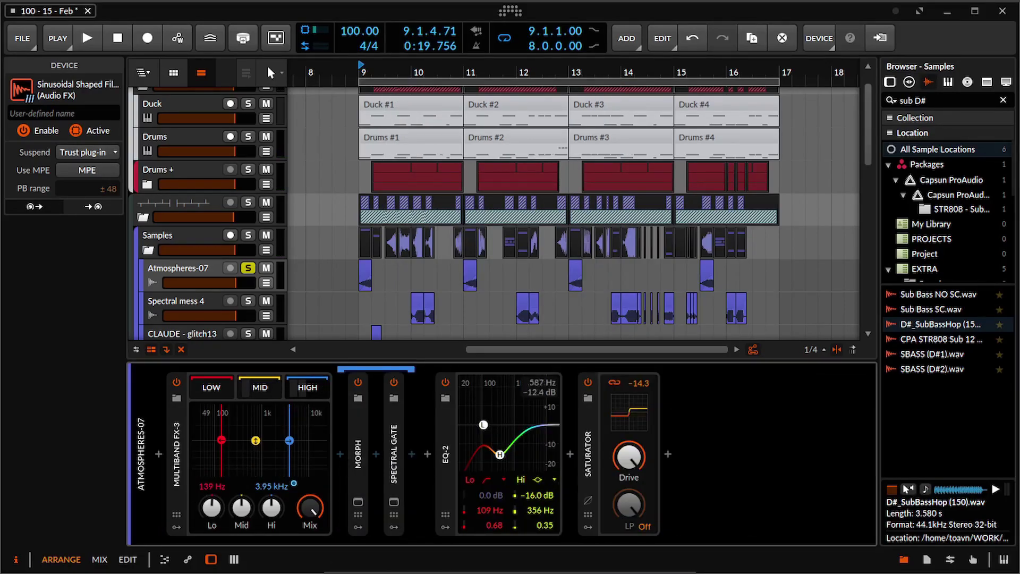
double_click(358, 454)
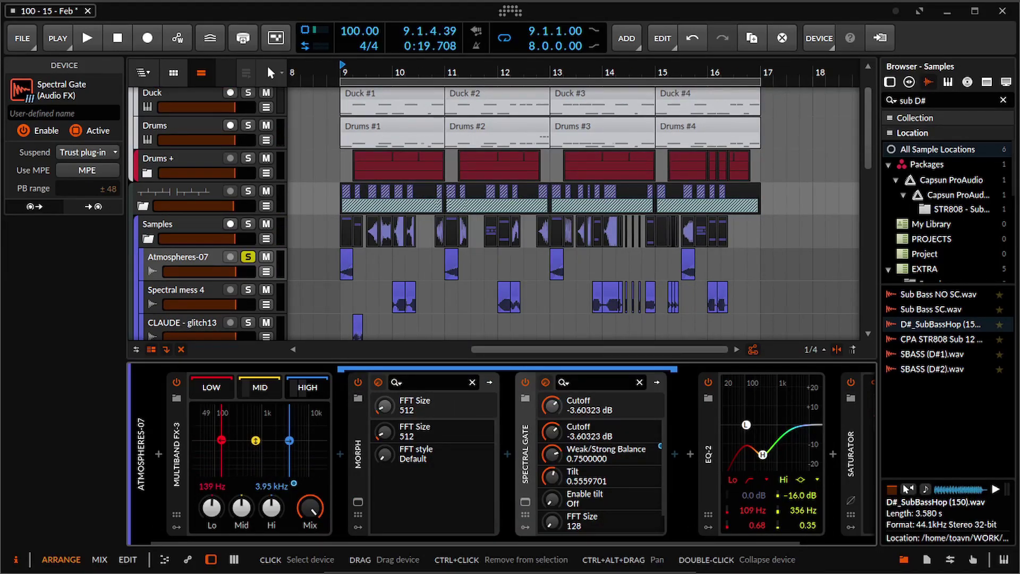
drag(525, 467, 443, 467)
key(space)
key(space)
key(space)
key(space)
Step: Open the High band's Spectral Gate window and play the sample to examine its parameters, closing the window when done
click(443, 502)
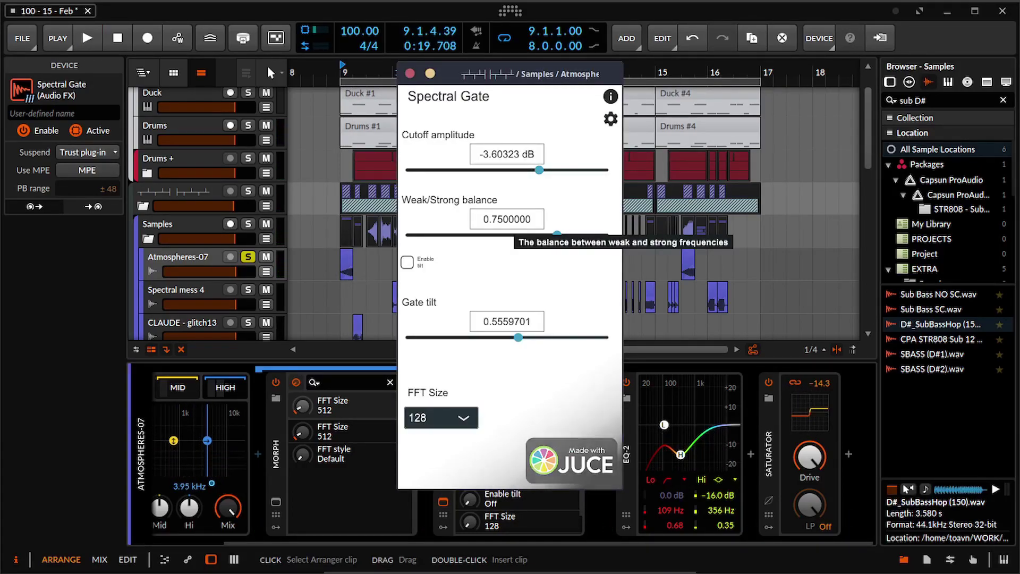
key(space)
key(space)
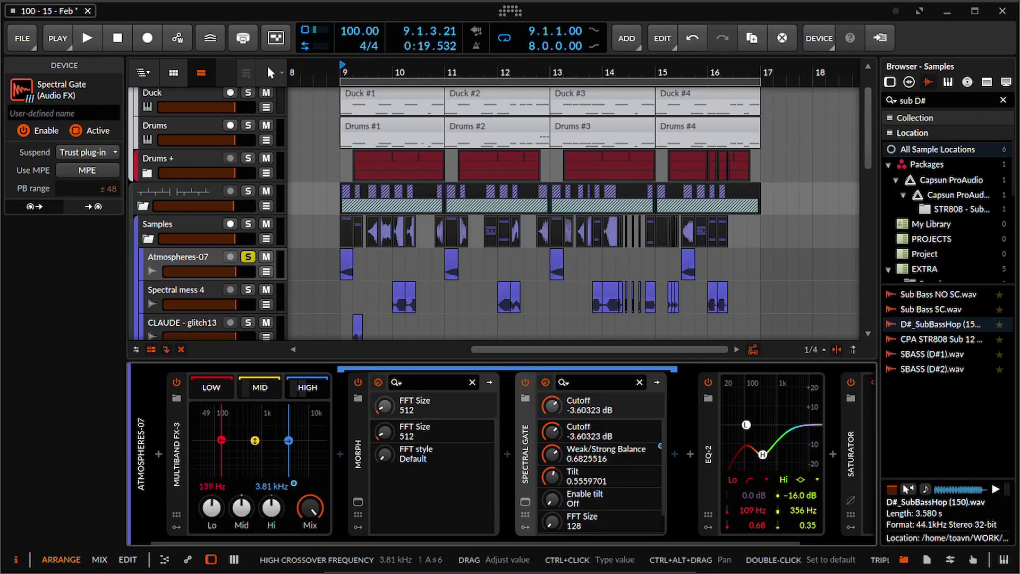
key(space)
key(space)
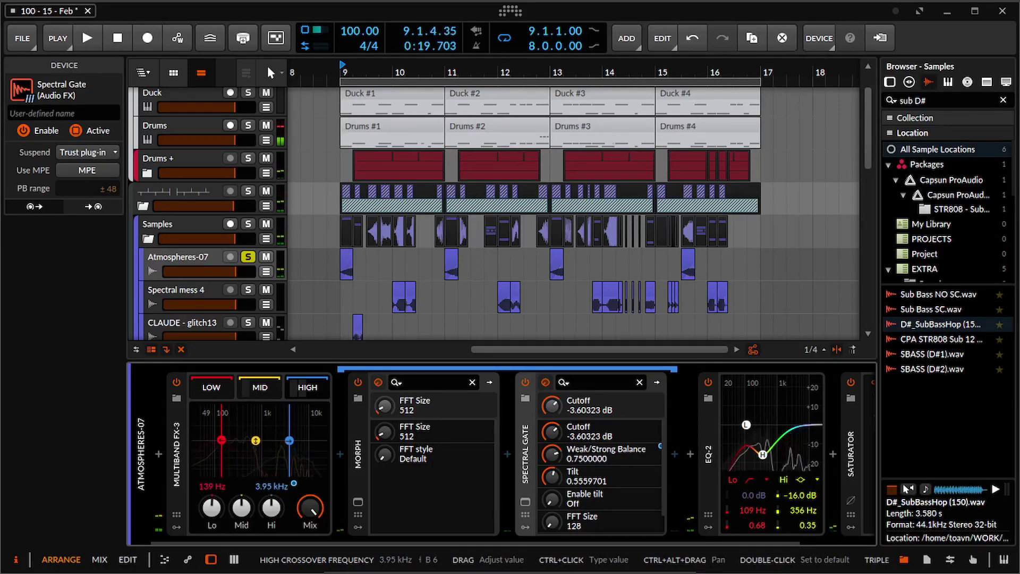
Step: Revisit the Mid band's chain, return to the High band's chain and collapse its Morph and Spectral Gate devices
click(260, 387)
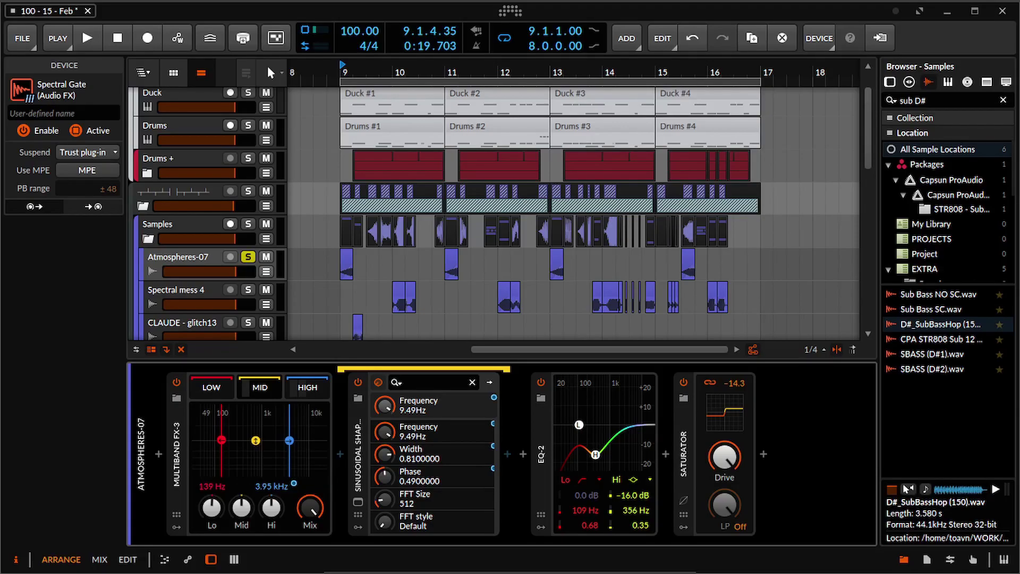
click(308, 388)
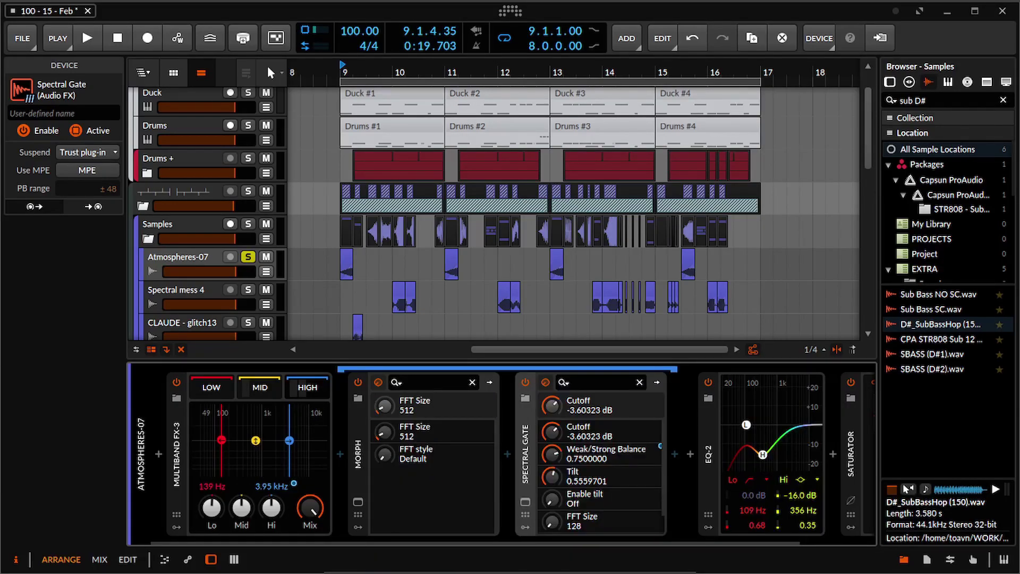
double_click(358, 453)
double_click(394, 453)
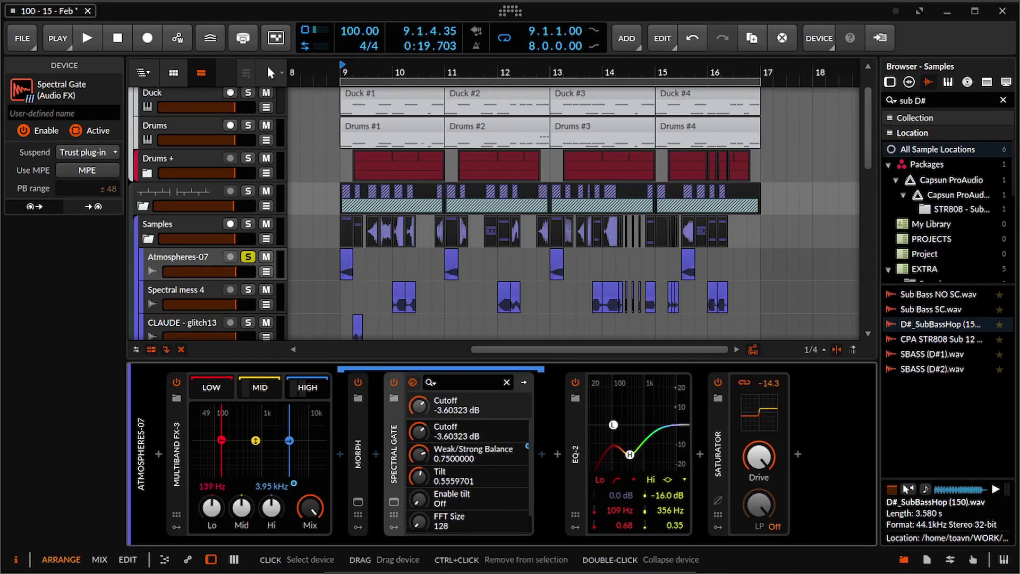
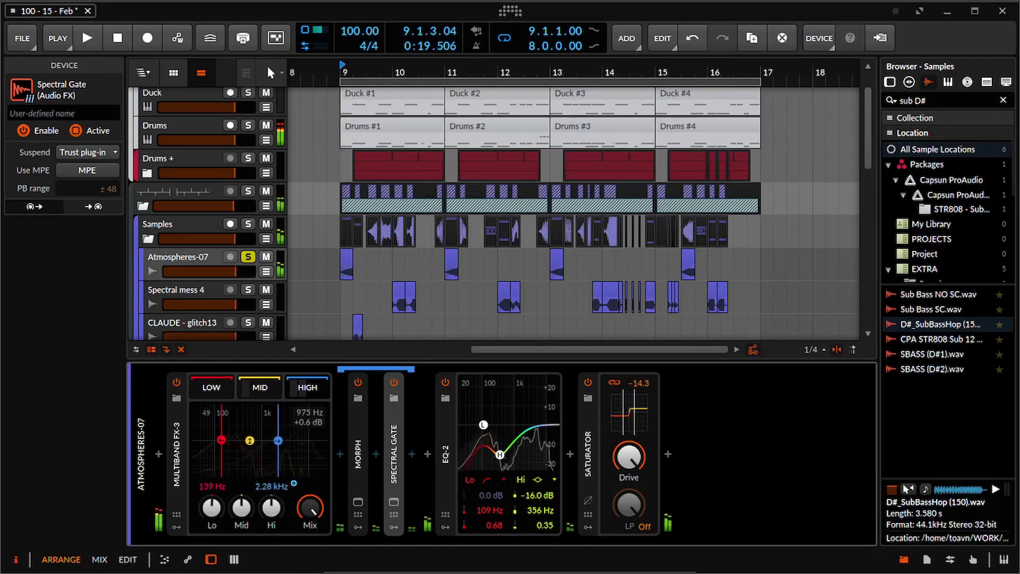
Step: Show the Mid band's chain and collapse its Sinusoidal Shaped Filter device
drag(281, 440, 289, 436)
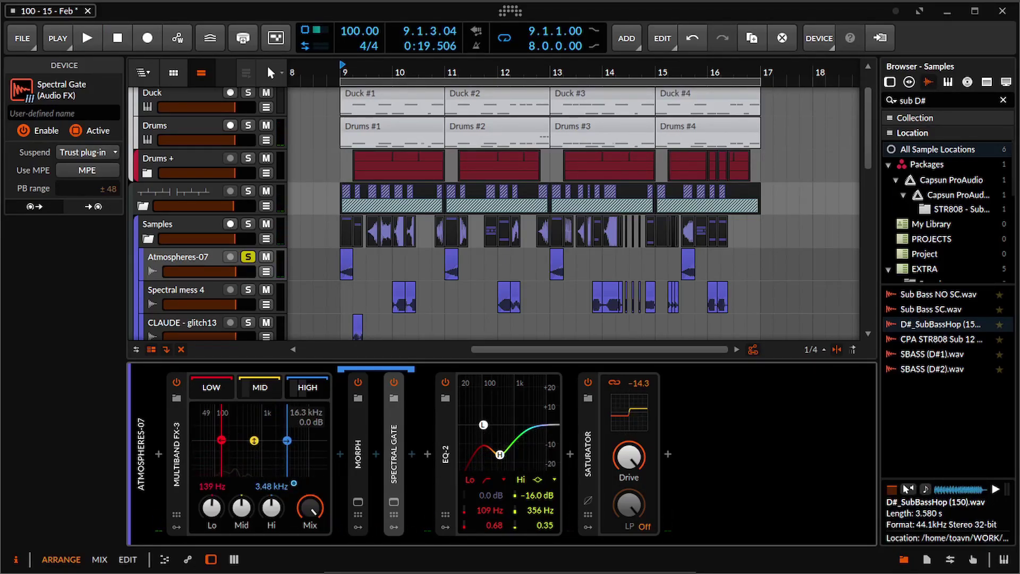
click(260, 388)
double_click(358, 446)
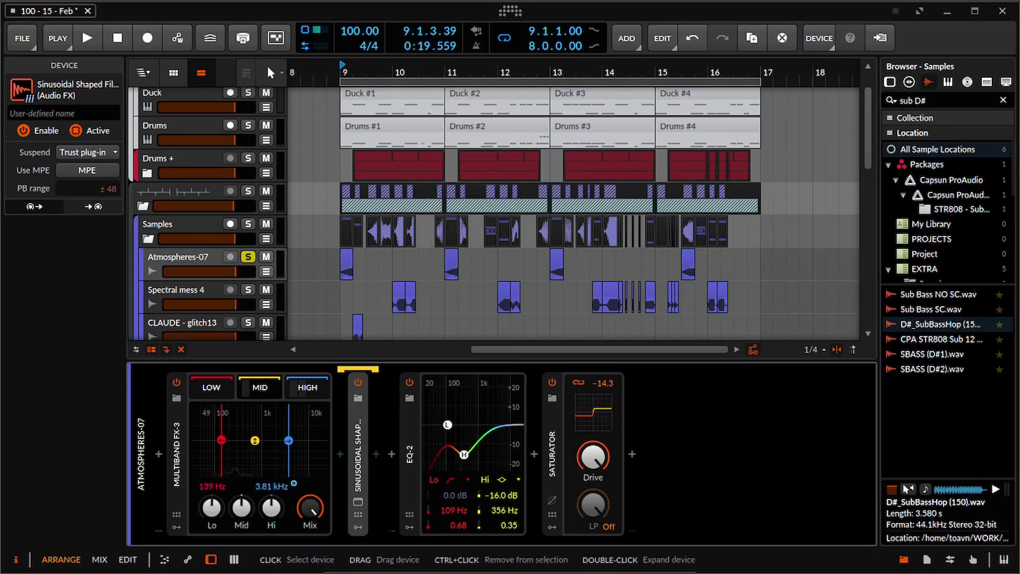
Step: Play the Atmospheres-07 sample repeatedly to examine how the Multiband FX-3's high crossover frequency is modulated
key(space)
key(space)
drag(288, 440, 281, 440)
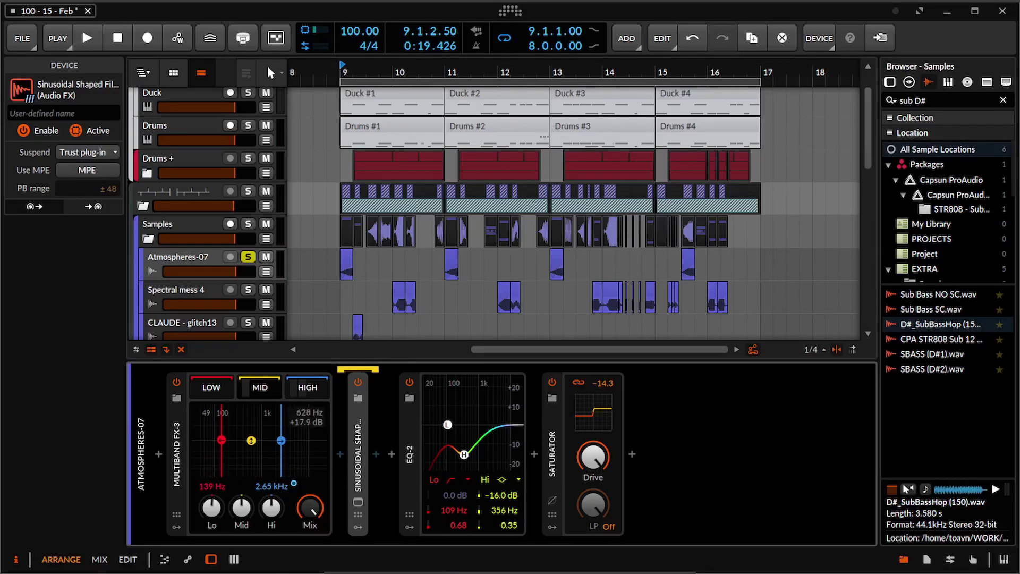
key(space)
key(space)
key(space)
key(space)
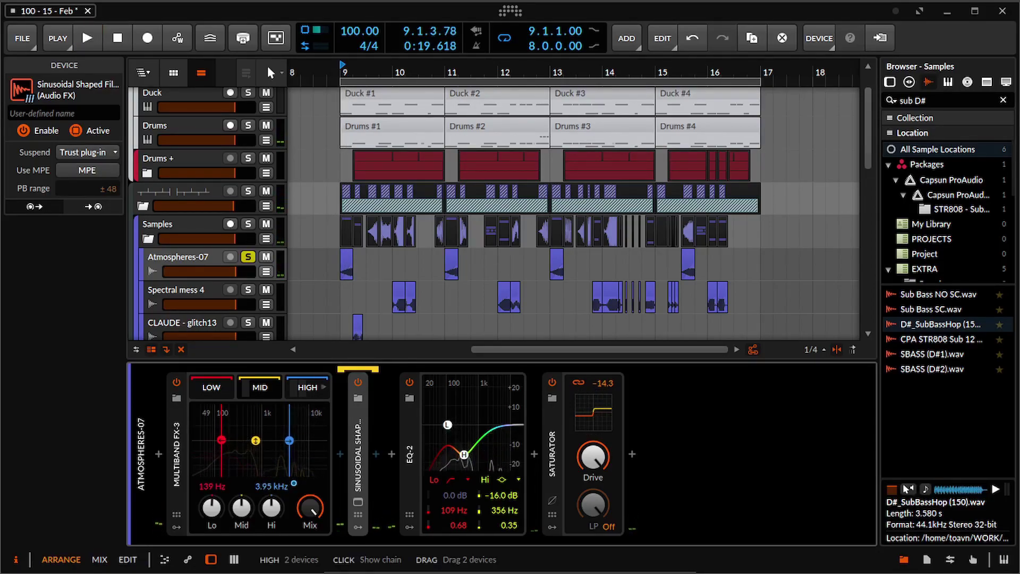
Step: Show the High band's chain, play the sample several times and select the EQ-2 that follows the Multiband FX-3
click(307, 387)
key(space)
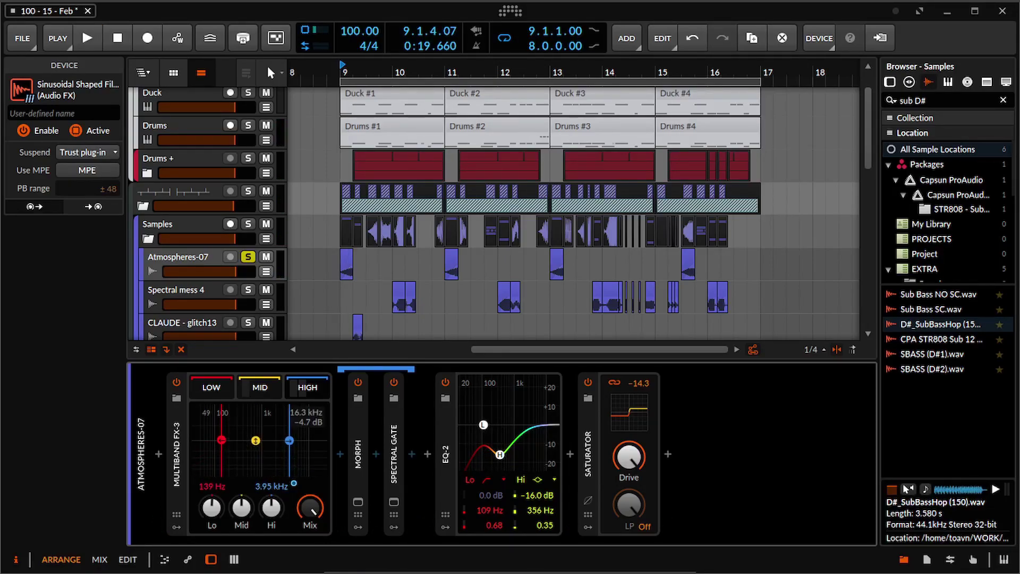
key(space)
key(space)
key(space)
key(space)
click(445, 446)
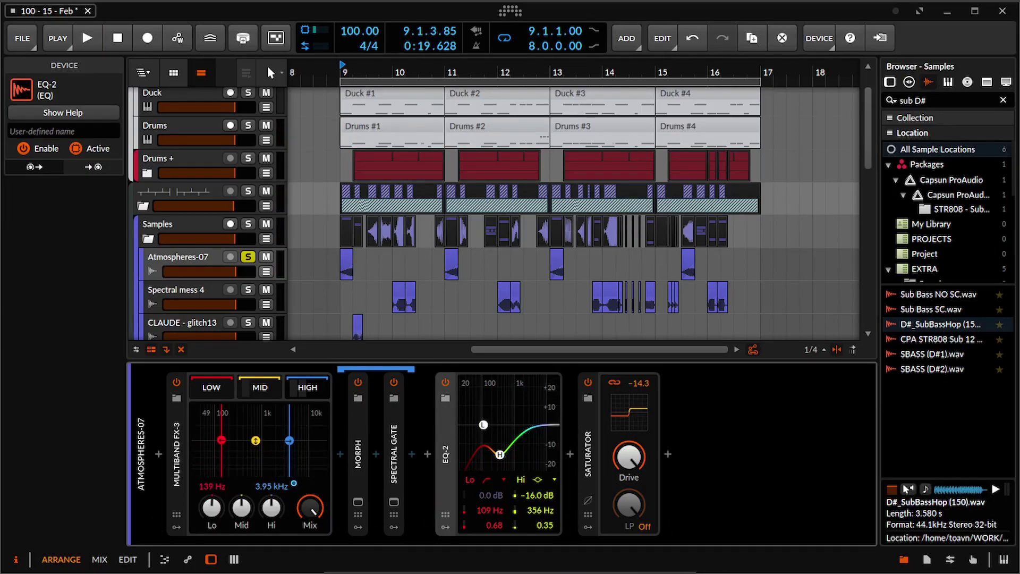
key(space)
key(space)
Step: Solo the Spectral mess 4 track, lower its volume and play its clip from bar 10
scroll(394, 239, down, 2)
click(396, 216)
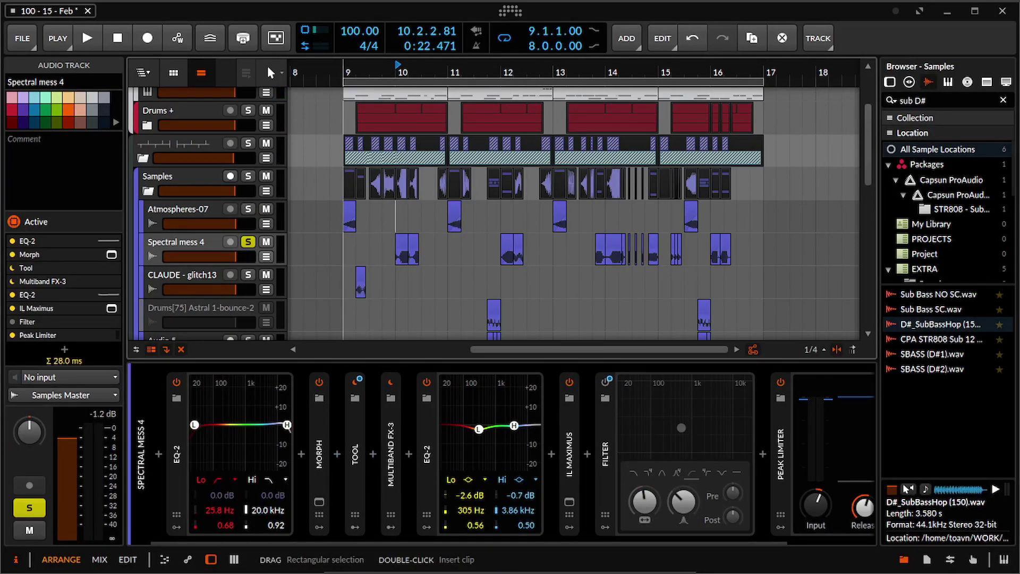
drag(234, 257, 227, 257)
drag(369, 287, 351, 291)
key(space)
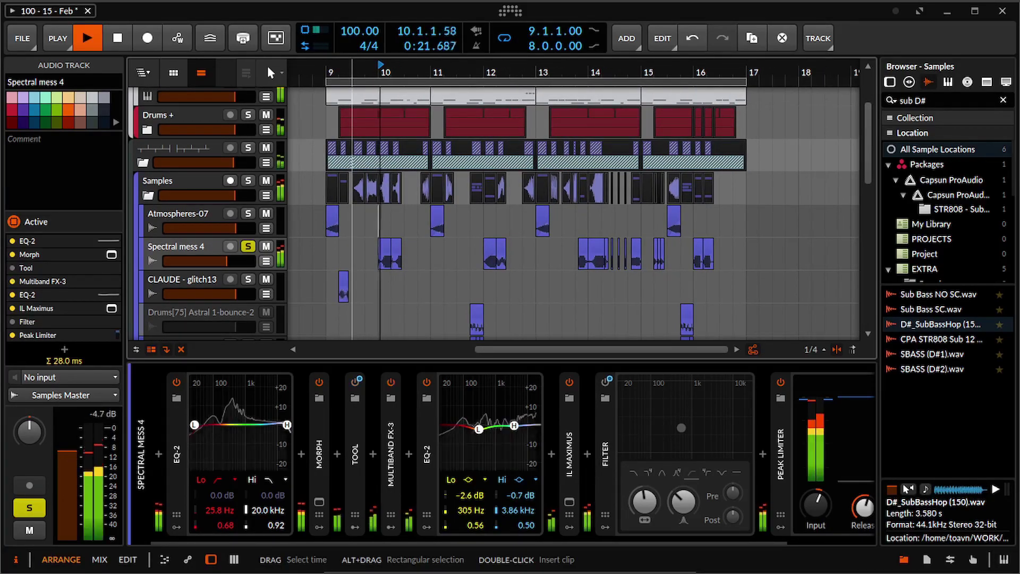
key(space)
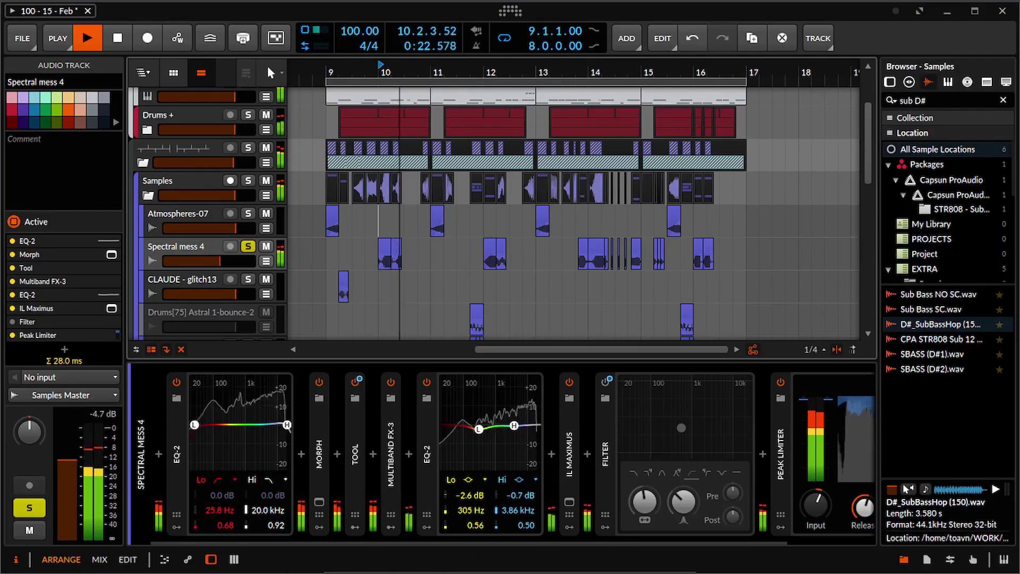
Step: Compare the Spectral mess 4 clip by playing it with all eight chain devices deactivated and again with them reactivated
click(177, 424)
key(ctrl+a)
key(alt+a)
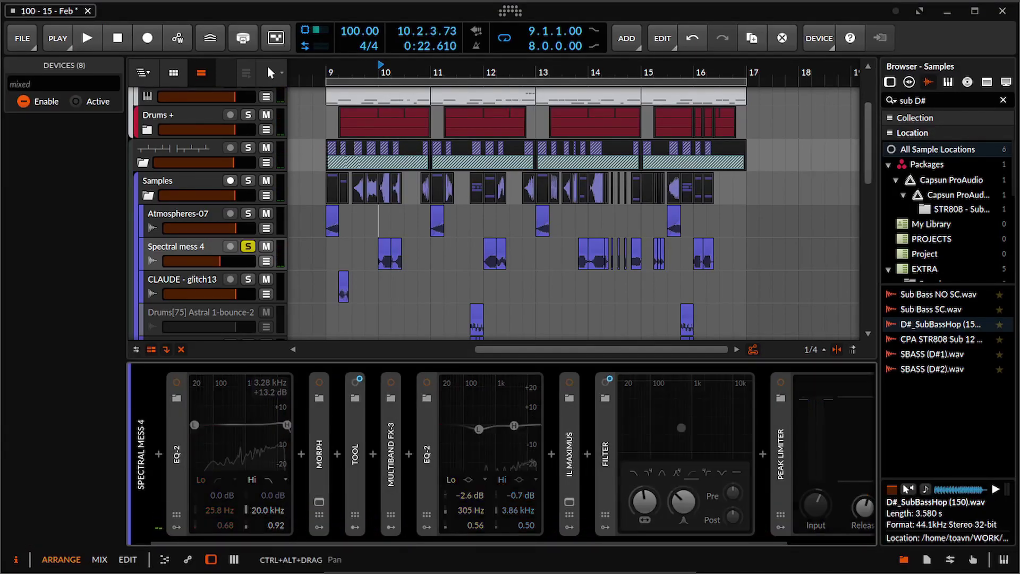
key(space)
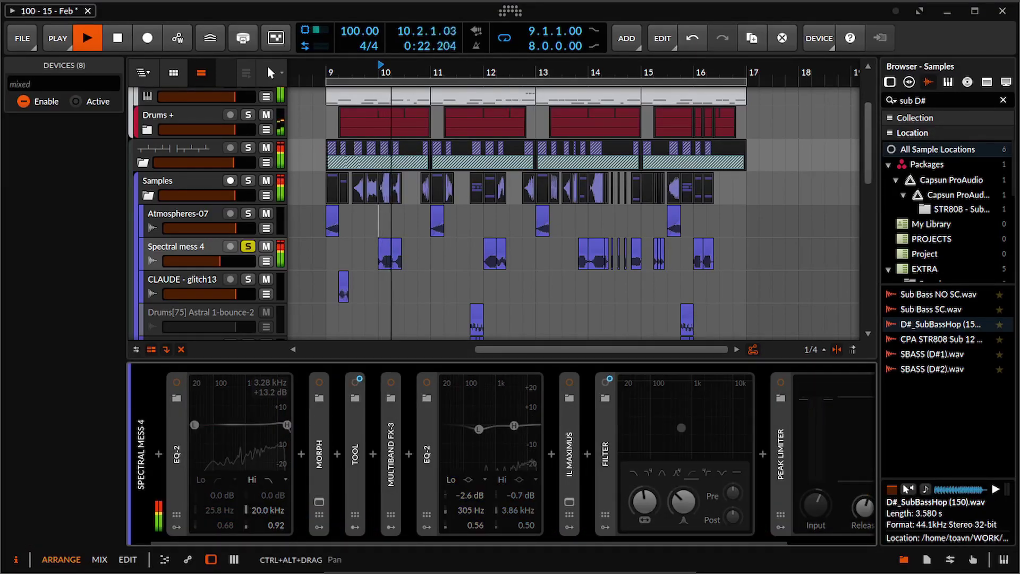
key(space)
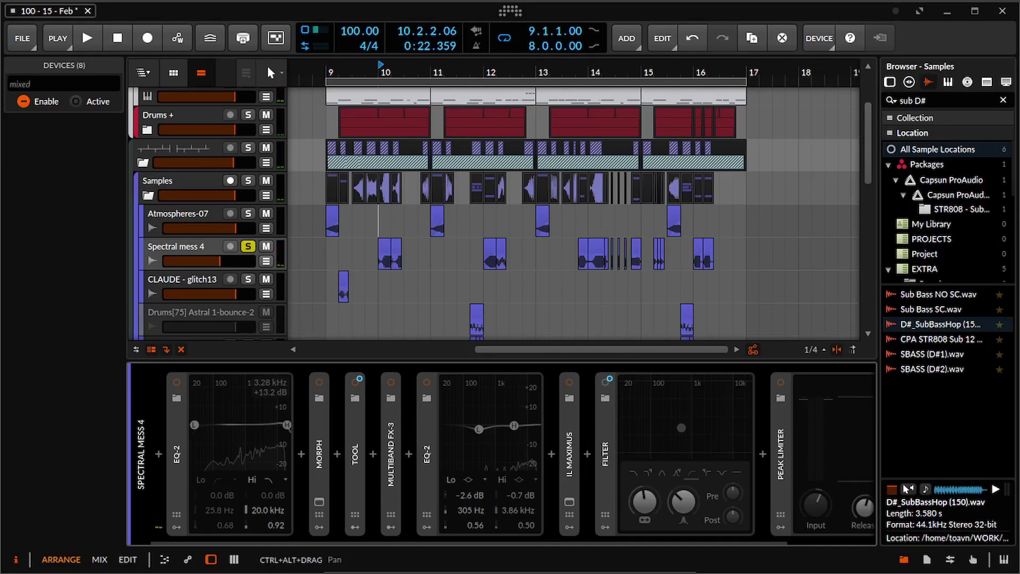
key(alt+a)
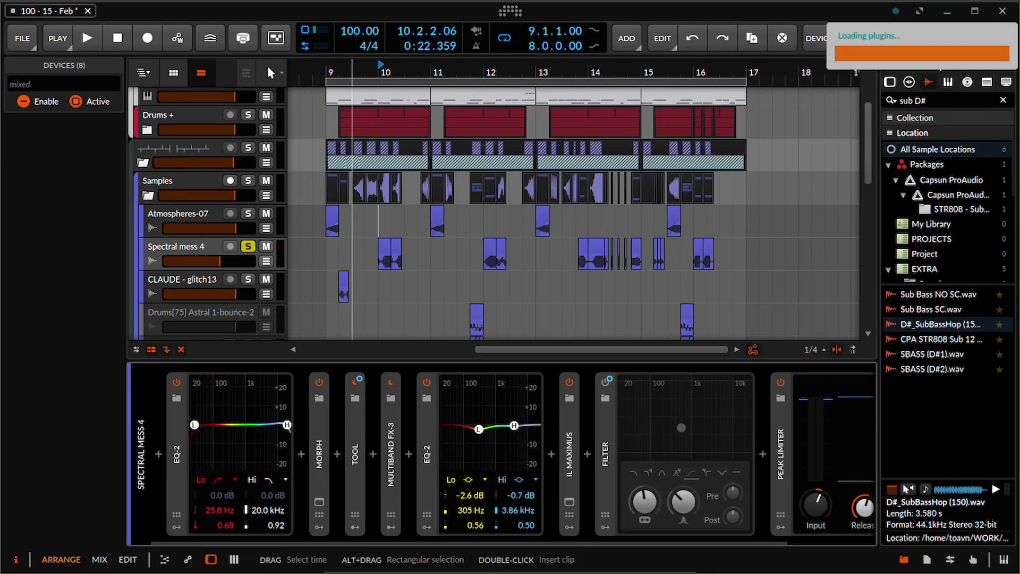
key(space)
key(space)
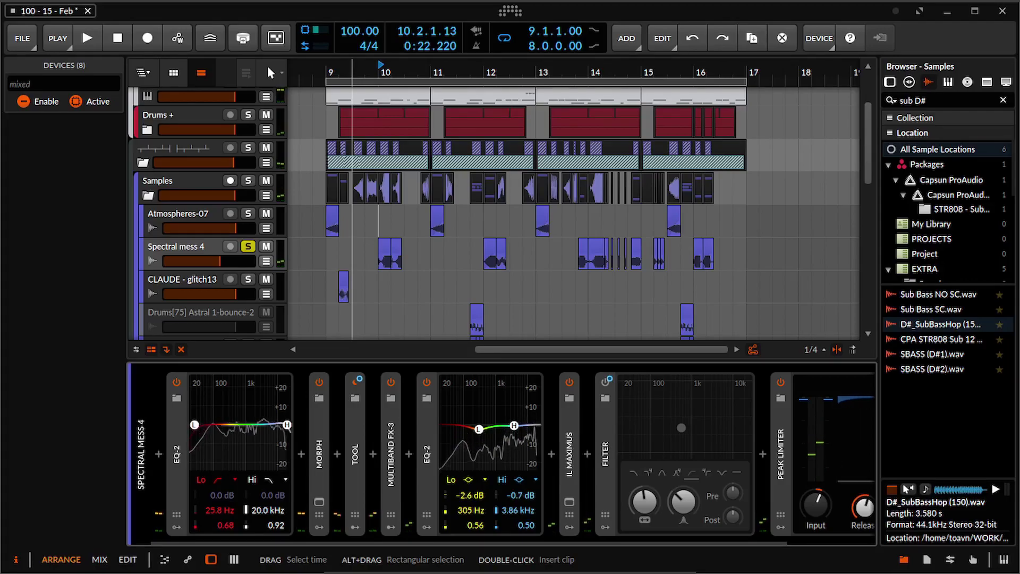
Step: Play the Spectral mess 4 clip with Morph bypassed, then re-enable Morph and open its window
click(319, 457)
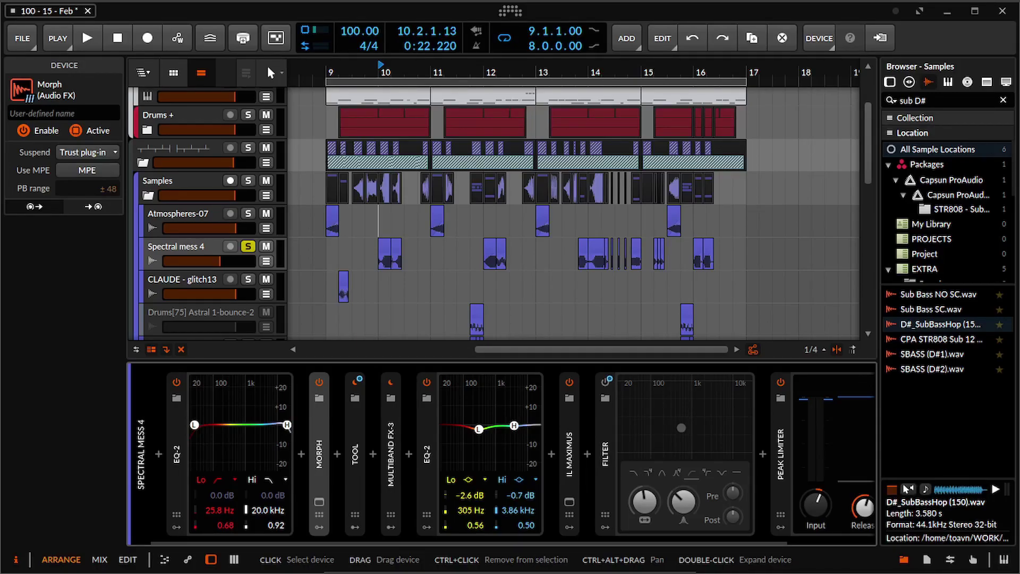
click(319, 382)
key(space)
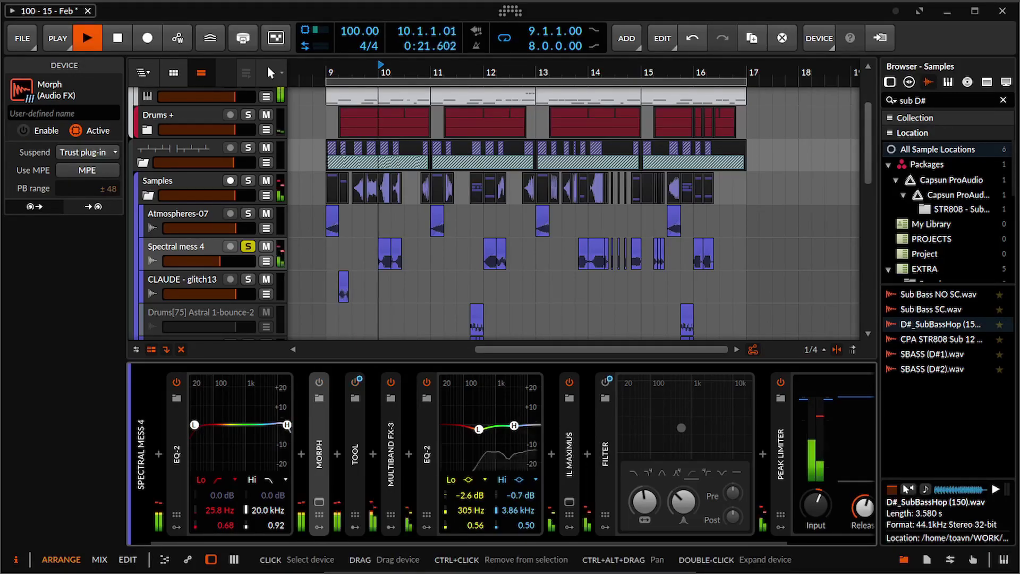
key(space)
click(319, 382)
click(319, 501)
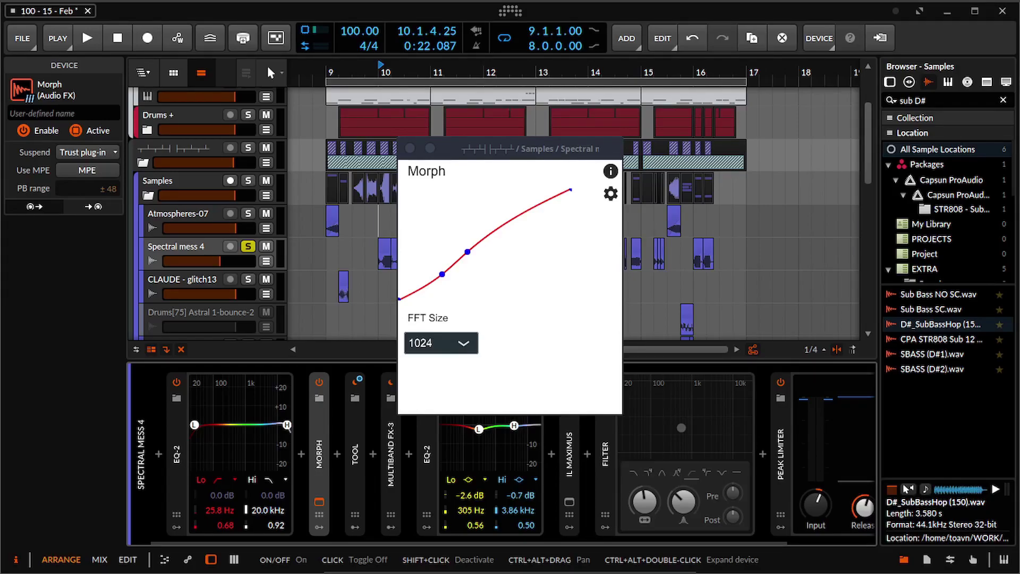
Step: Close Morph's window, expand the Tool device in the Spectral mess 4 chain and play the clip
click(319, 502)
scroll(318, 478, right, 3)
double_click(261, 453)
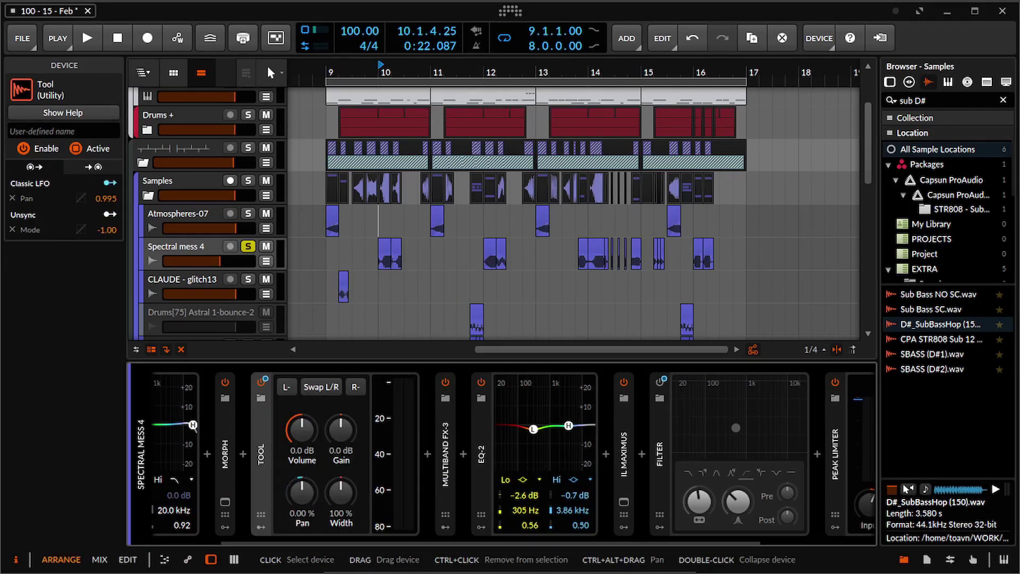
key(space)
key(space)
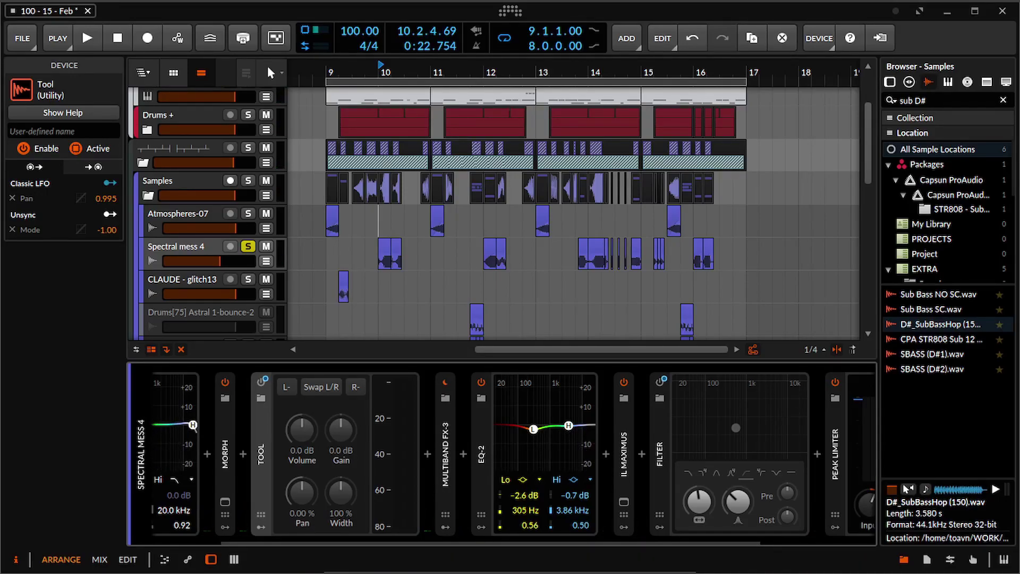
Step: Expand the Multiband FX-3, show its Low, Mid and High band chains, collapse it and play the clip
double_click(445, 454)
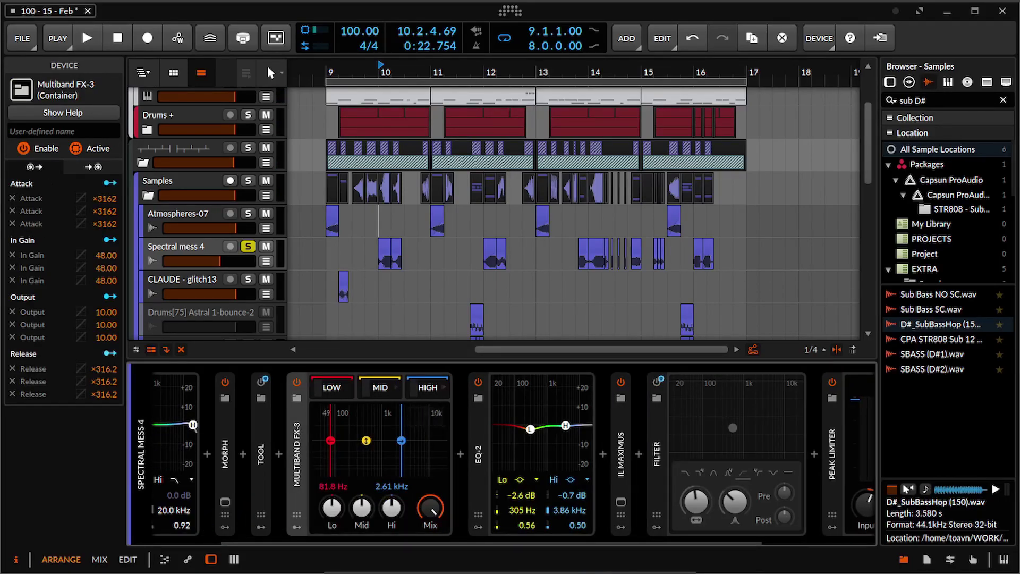
key(space)
key(space)
click(332, 387)
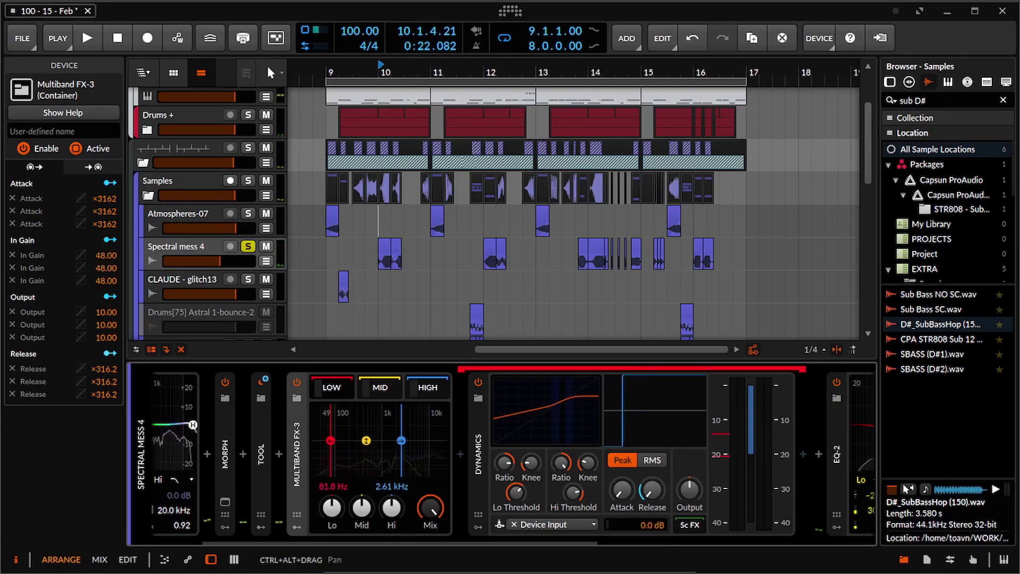
click(380, 387)
click(428, 387)
double_click(297, 454)
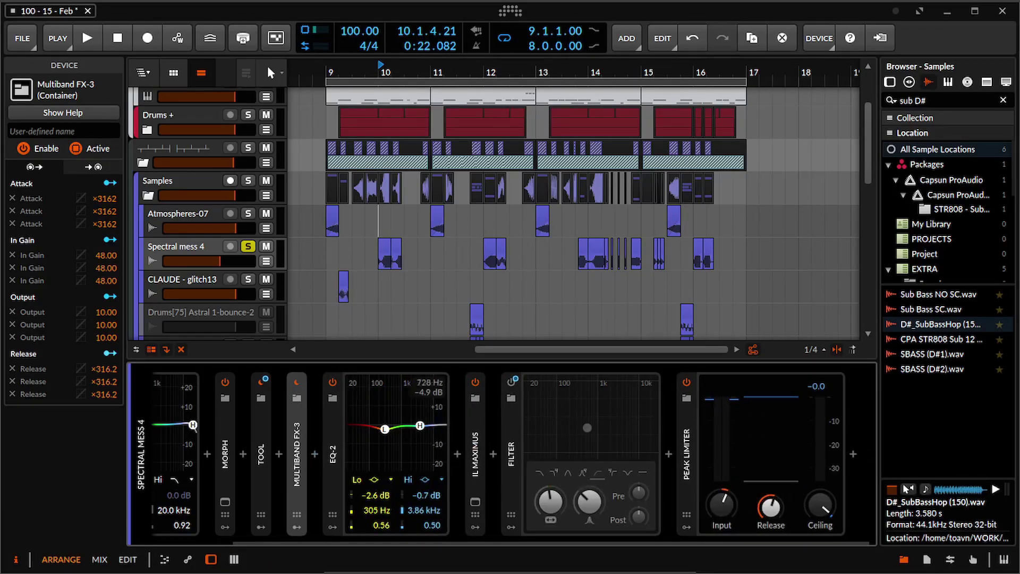
key(space)
key(space)
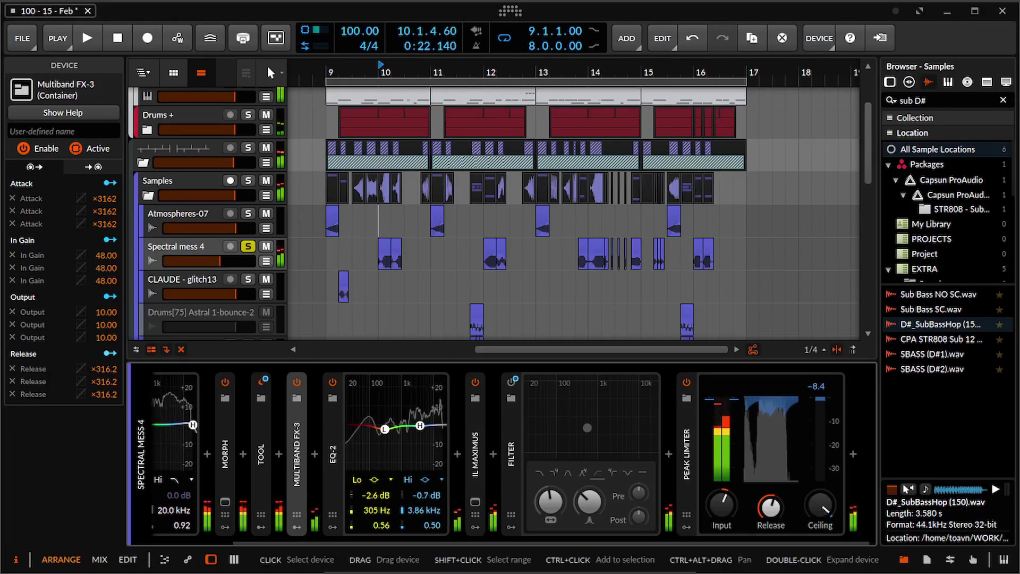
Step: Open the IL Maximus window, play the clip, view its Low band settings, play again and close the window
double_click(475, 454)
click(475, 501)
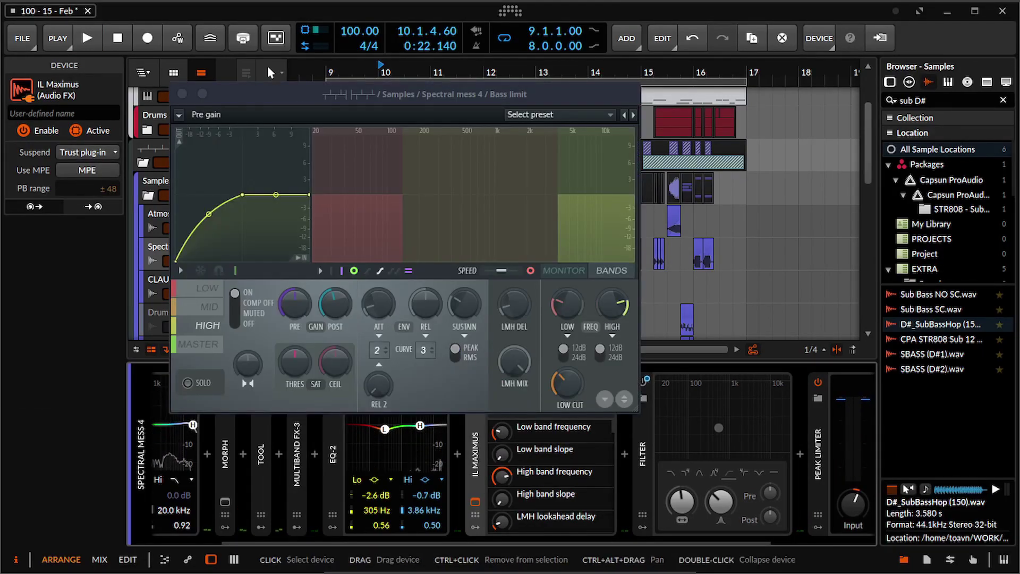
key(space)
key(space)
click(208, 288)
key(space)
key(space)
click(564, 270)
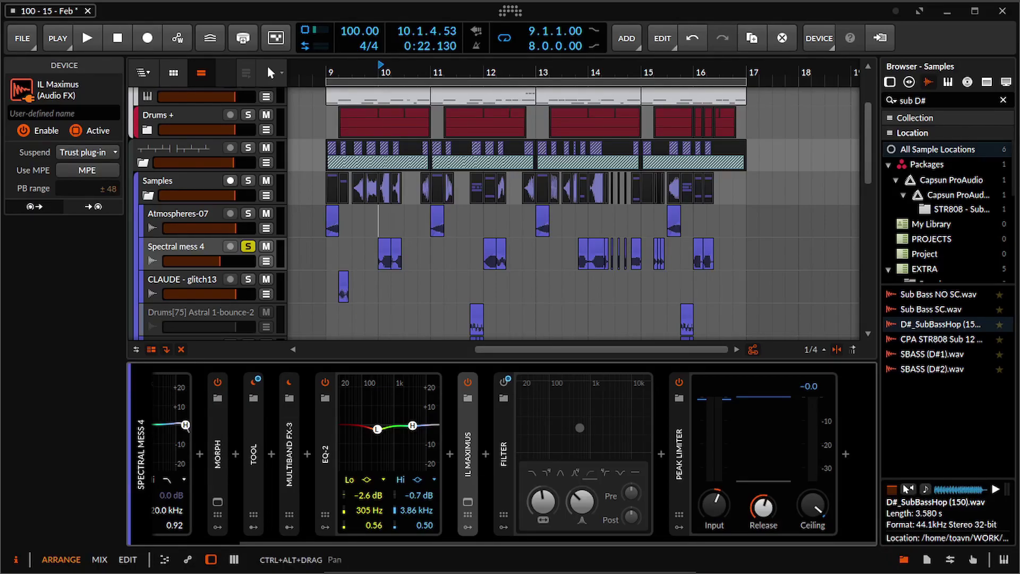
Step: Compare the Spectral mess 4 clip by playing it with Morph bypassed and with Morph re-enabled
key(space)
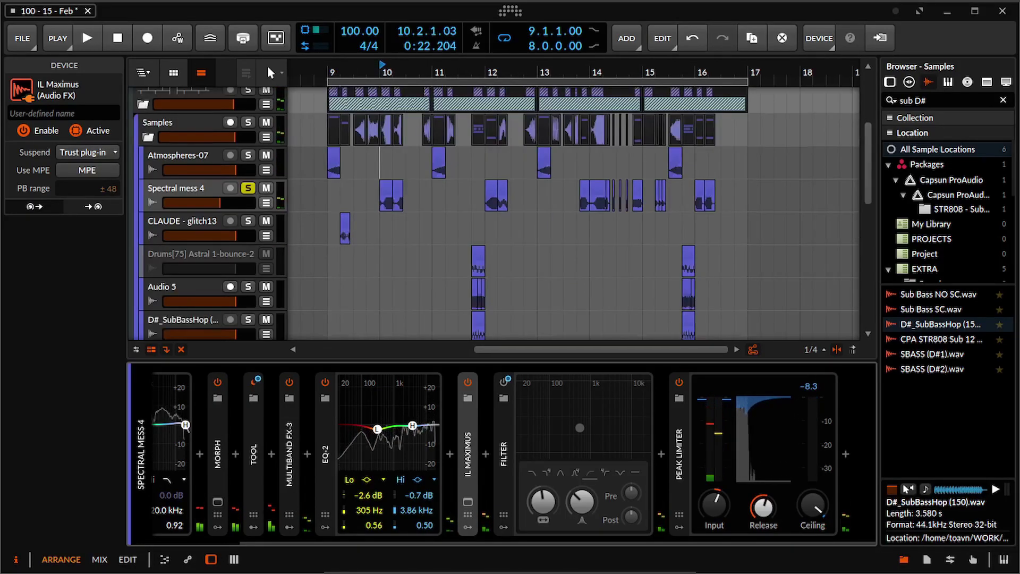
scroll(468, 451, up, 3)
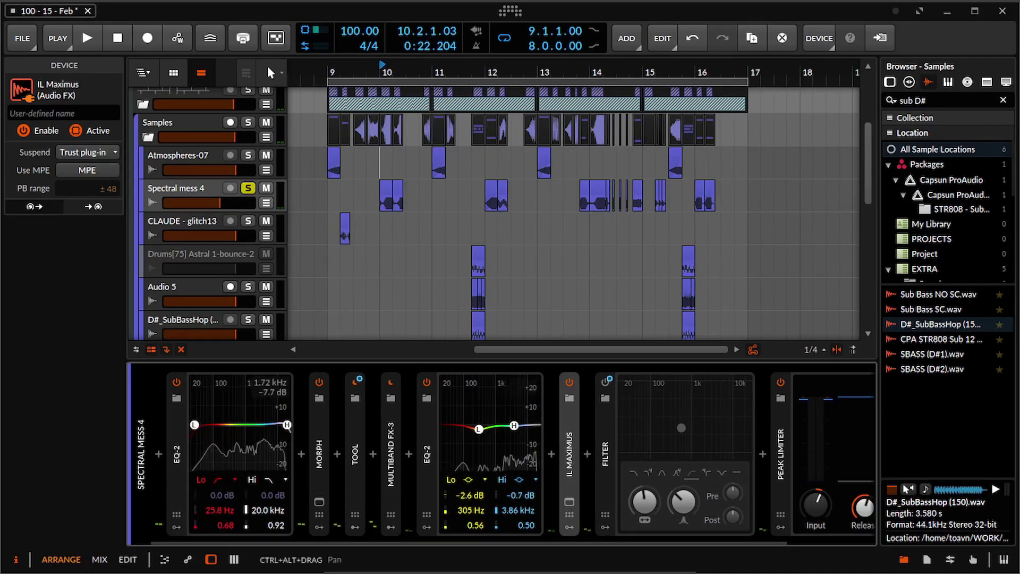
click(318, 382)
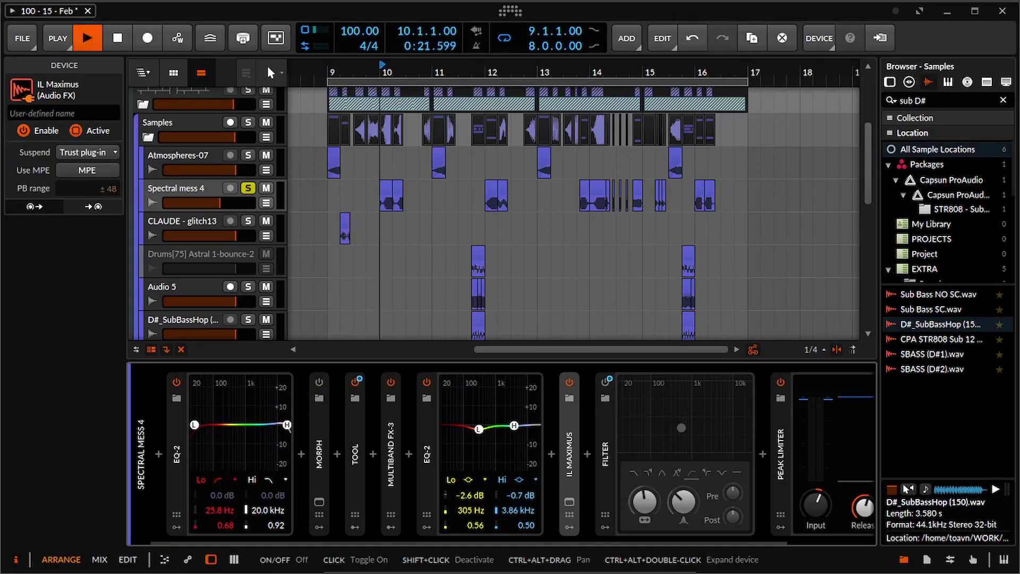
key(space)
click(319, 382)
key(space)
key(space)
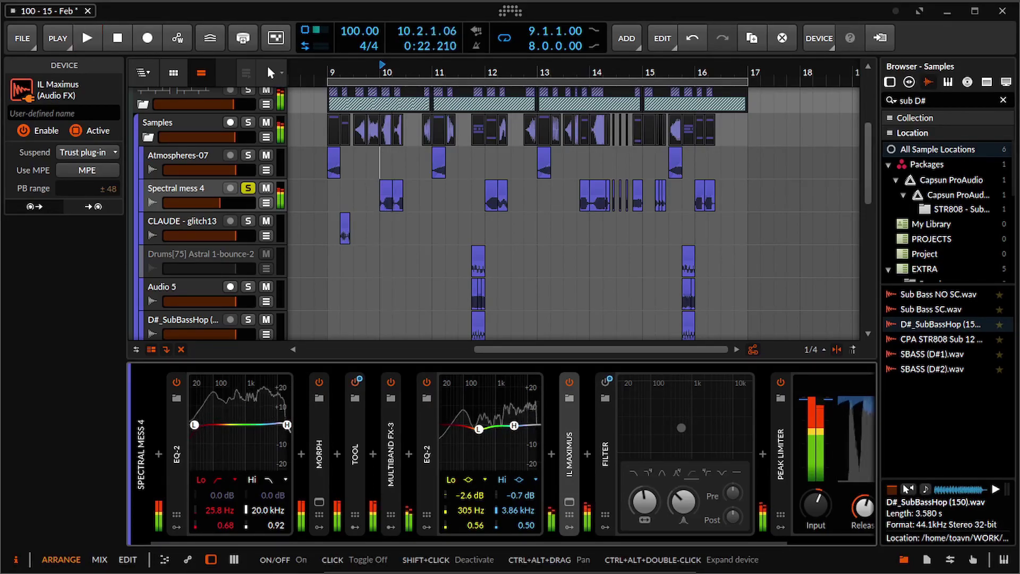
Step: Solo the CLAUDE - glitch13 track and play its clip from 9.2
click(182, 221)
click(248, 221)
key(space)
key(space)
click(339, 228)
key(space)
key(space)
key(space)
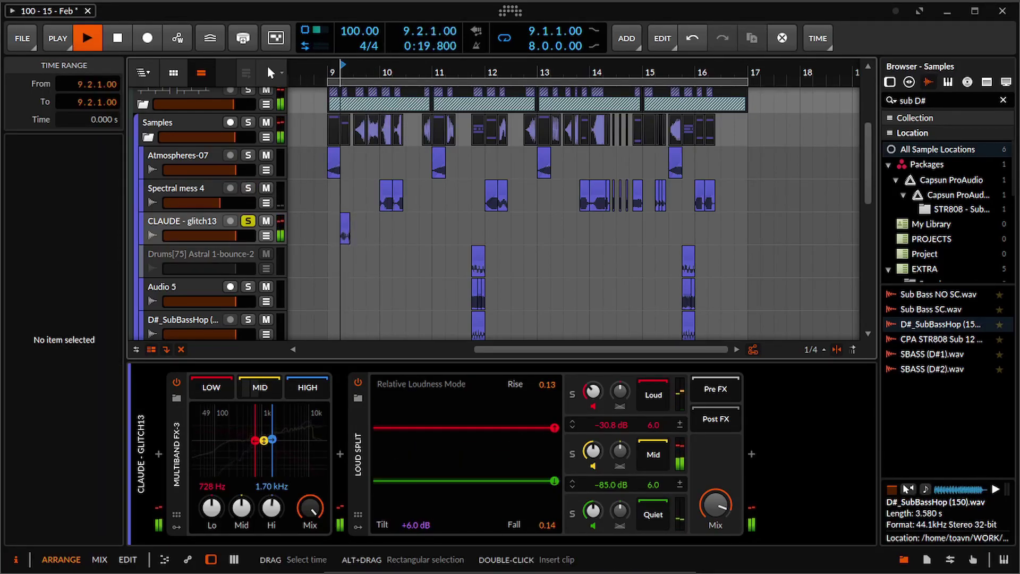
key(space)
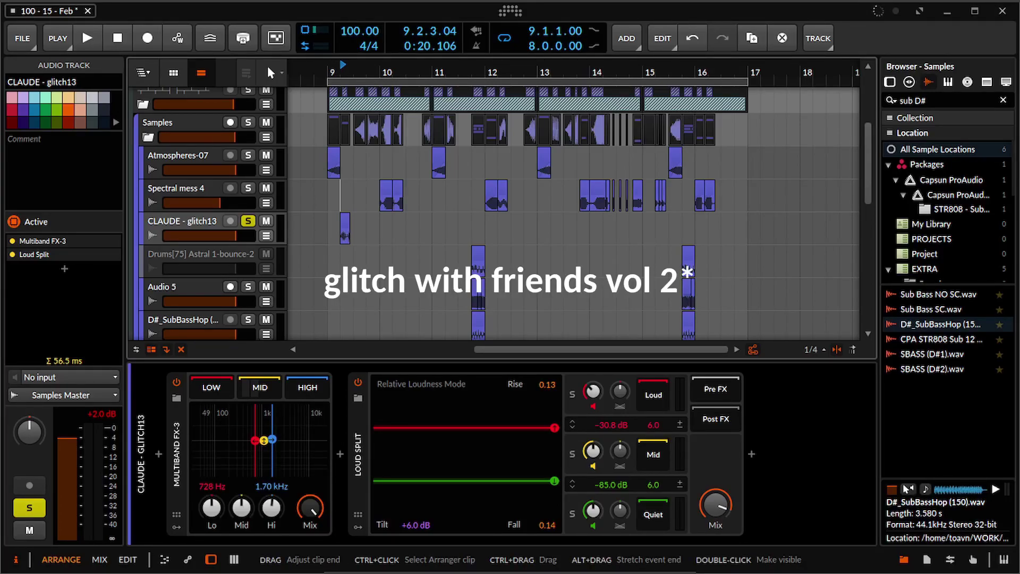
Step: View the CLAUDE - glitch13 clip's full waveform in the clip editor and return to the device chain
double_click(345, 220)
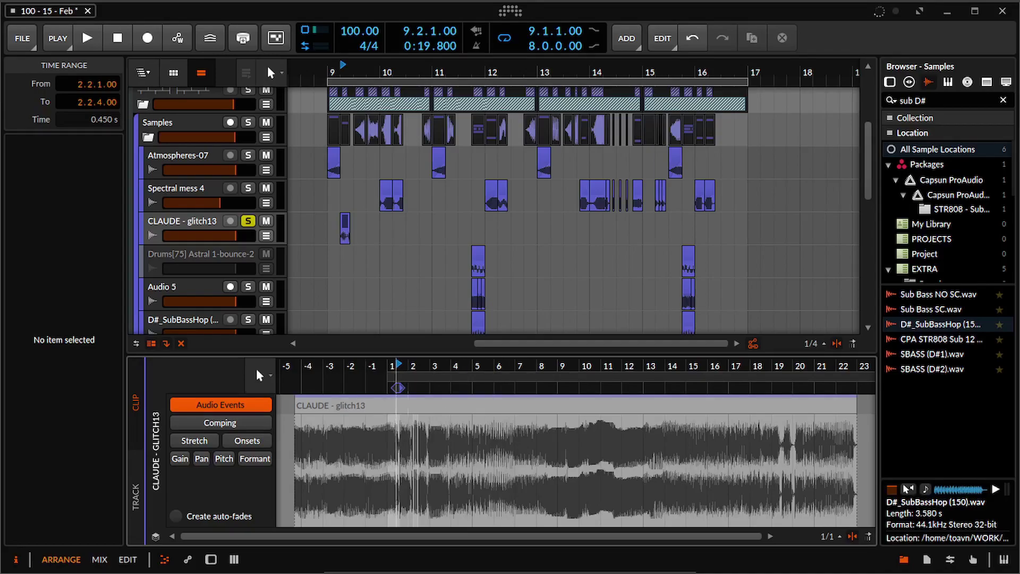
key(d)
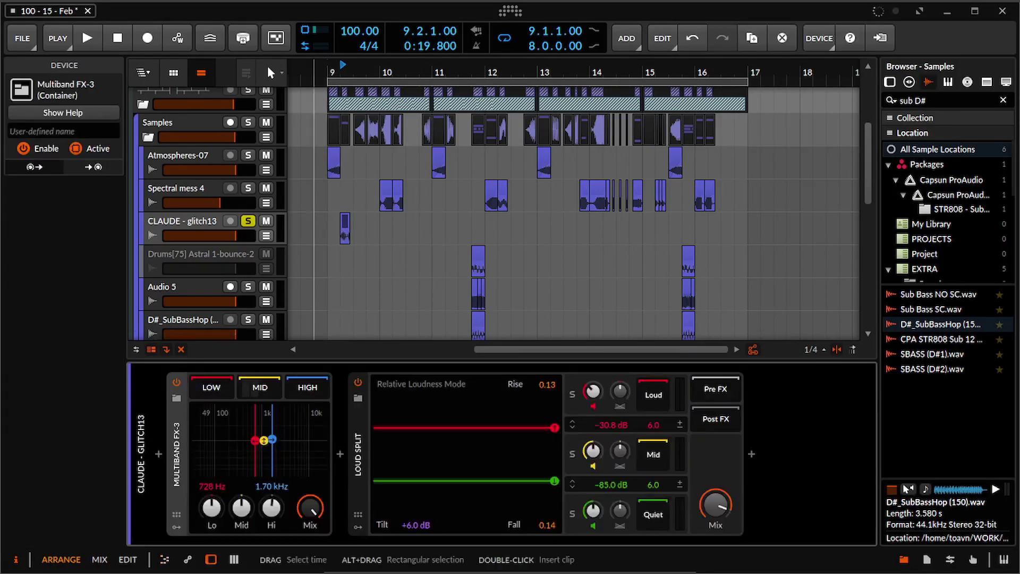
scroll(338, 221, up, 10)
click(582, 266)
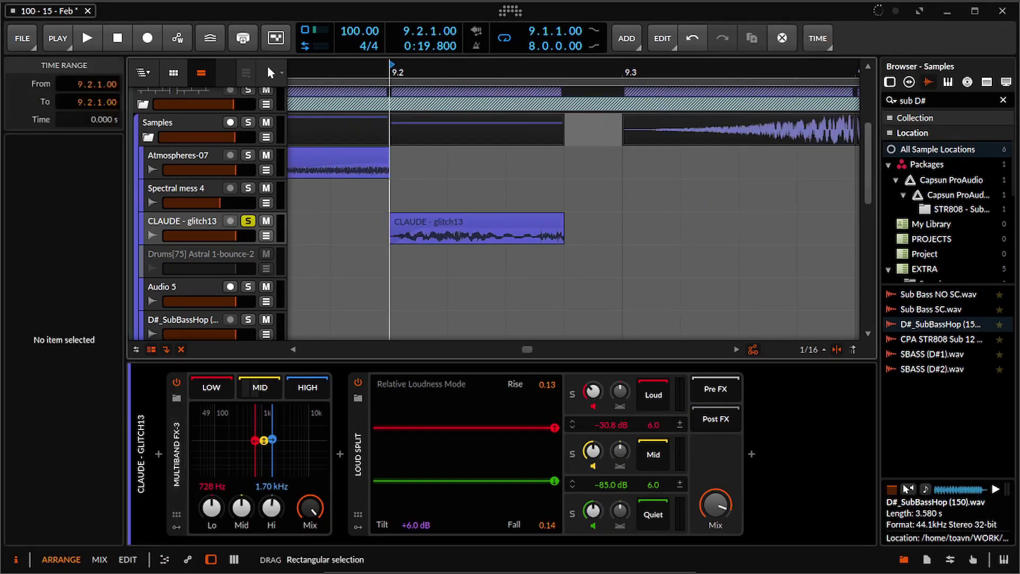
Step: Select the CLAUDE - glitch13 clip, show its audio event and expression settings and play it
scroll(490, 222, down, 5)
click(485, 221)
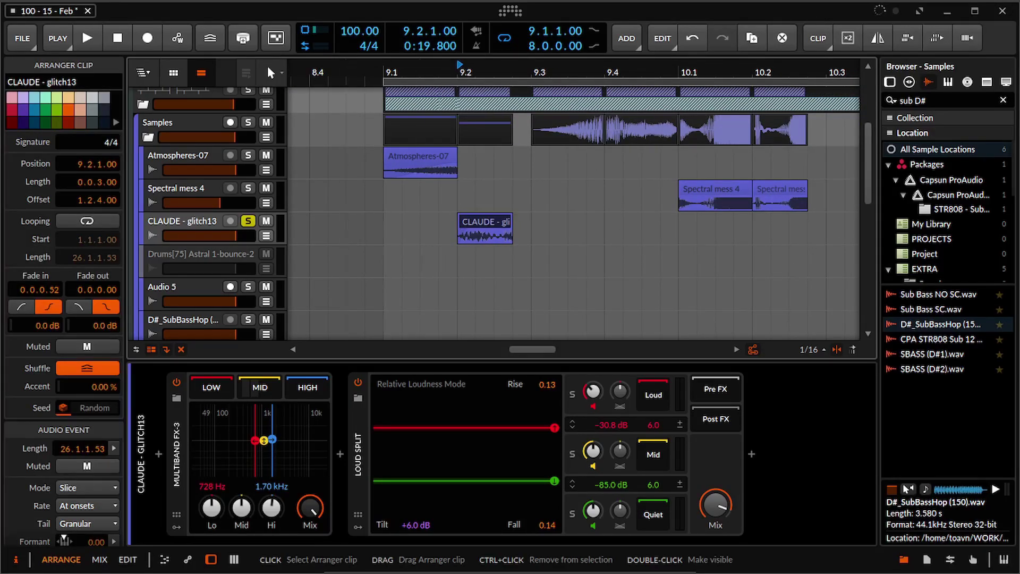
scroll(63, 372, down, 5)
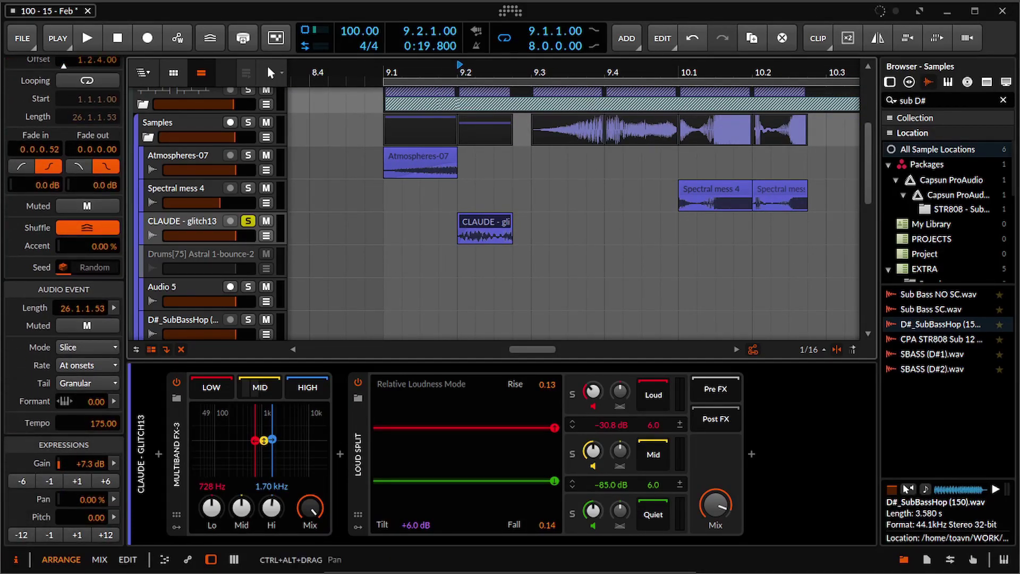
scroll(573, 212, up, 1)
key(space)
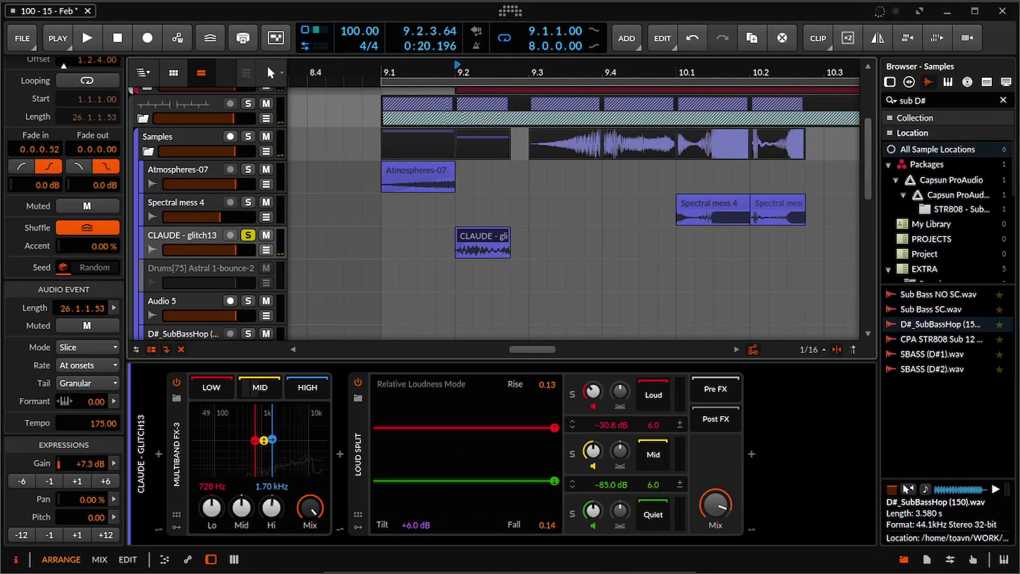
Step: Compare the glitch13 clip by playing it with Multiband FX-3 and Loud Split deactivated and again with both reactivated
click(176, 454)
ctrl+click(358, 454)
key(alt+a)
key(space)
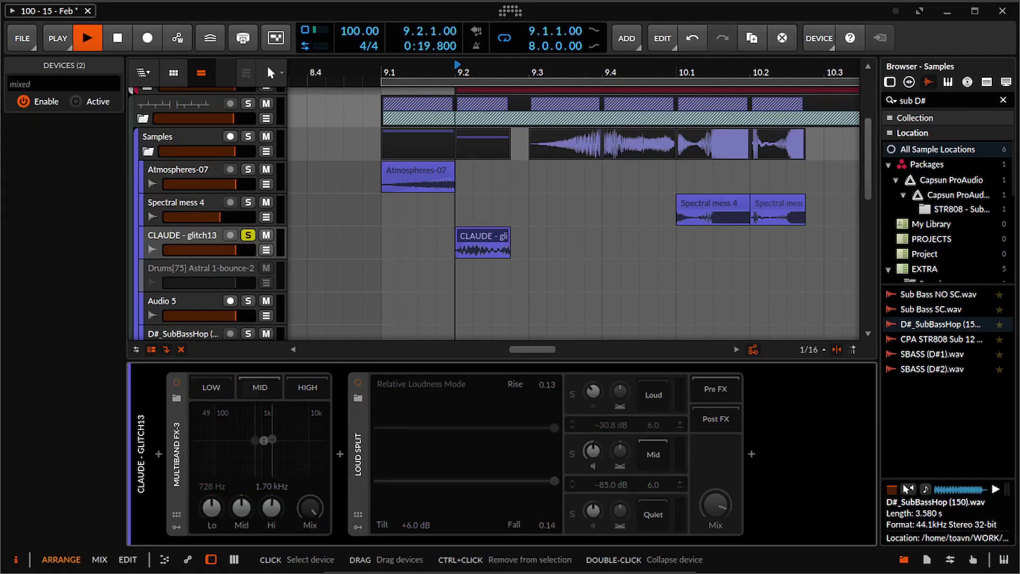
key(space)
key(space)
key(space)
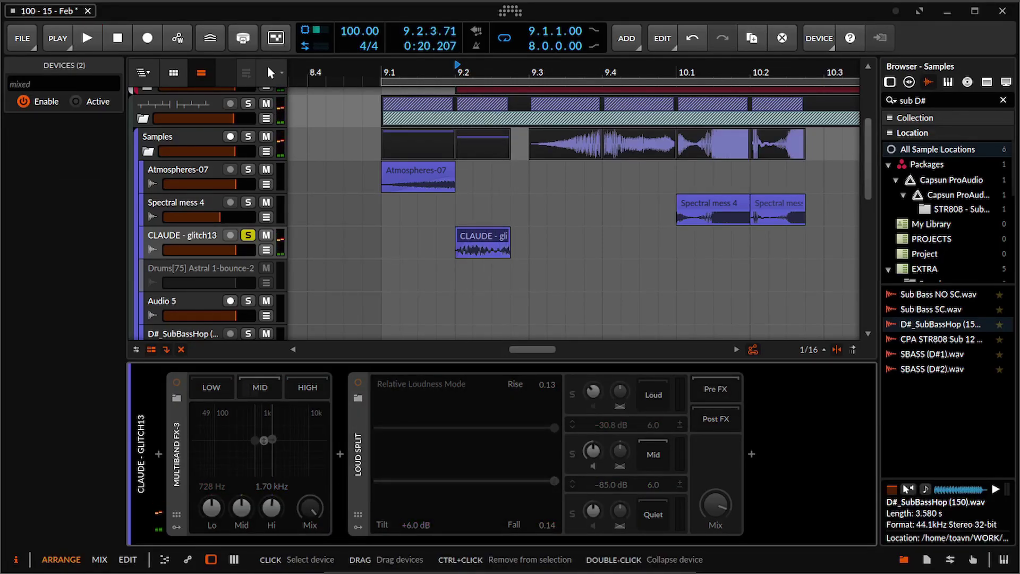
key(alt+a)
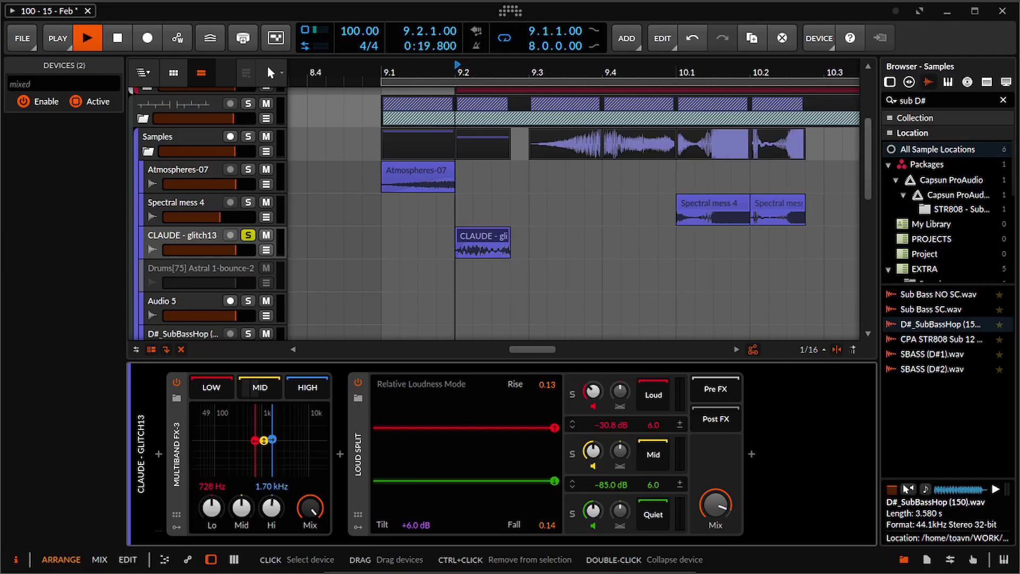
key(space)
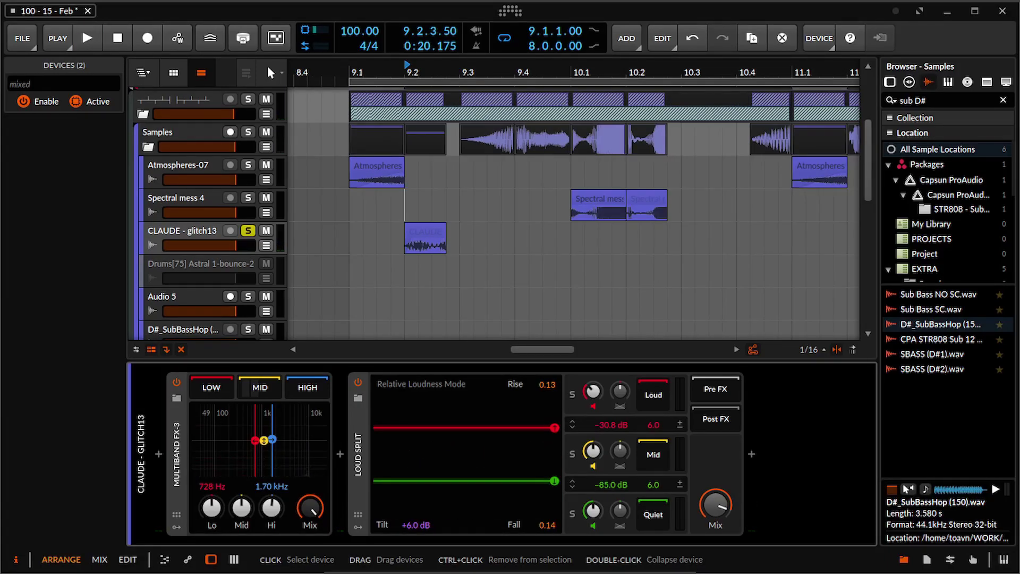
Step: Show the Mid band's chain, open the Bin Scrambler window, view its settings page and close the window
click(260, 387)
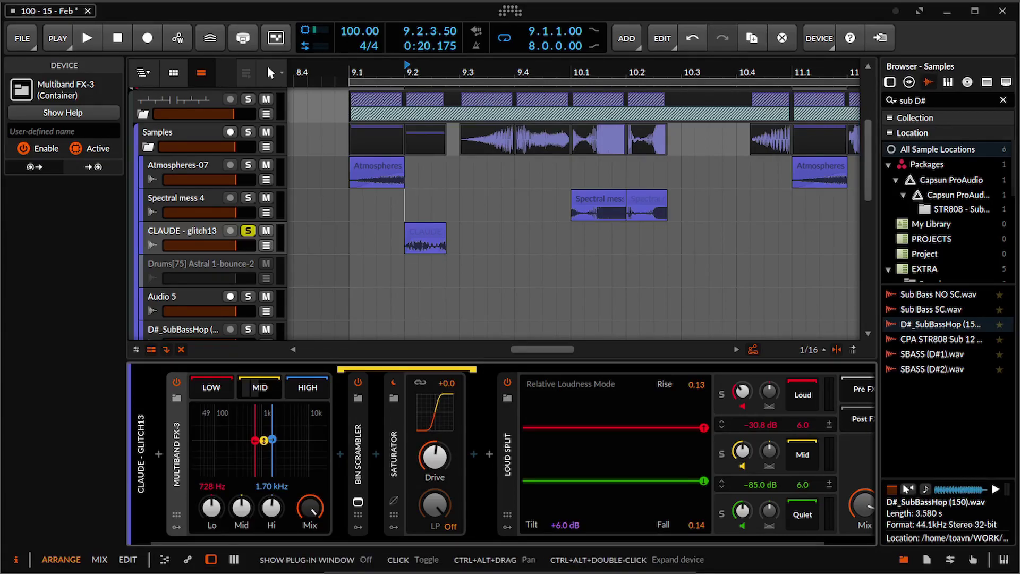
click(358, 501)
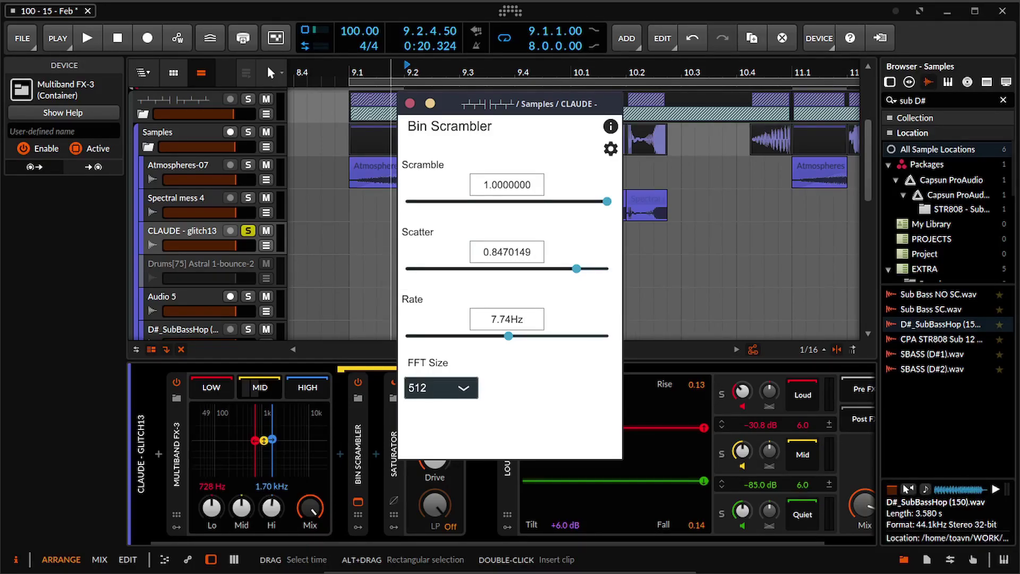
click(610, 149)
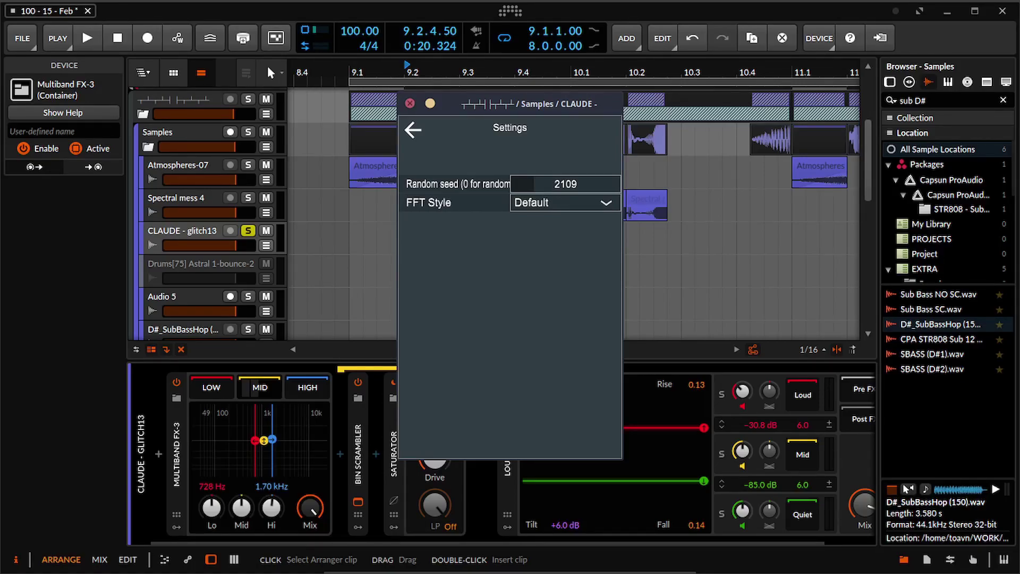
click(409, 103)
drag(391, 253, 350, 251)
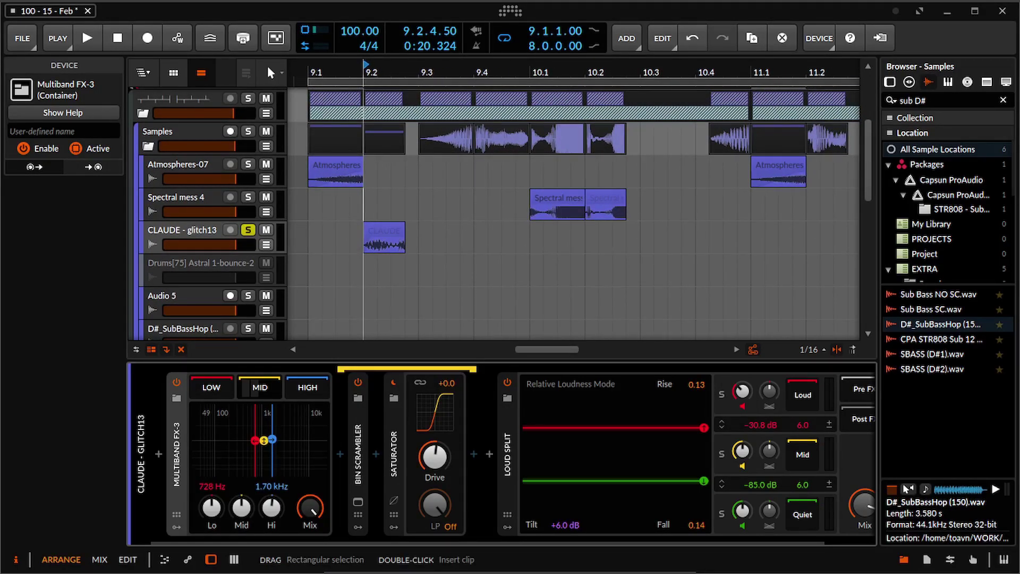
scroll(350, 252, down, 2)
drag(817, 270, 410, 122)
scroll(363, 282, up, 2)
drag(326, 223, 391, 186)
scroll(390, 186, down, 3)
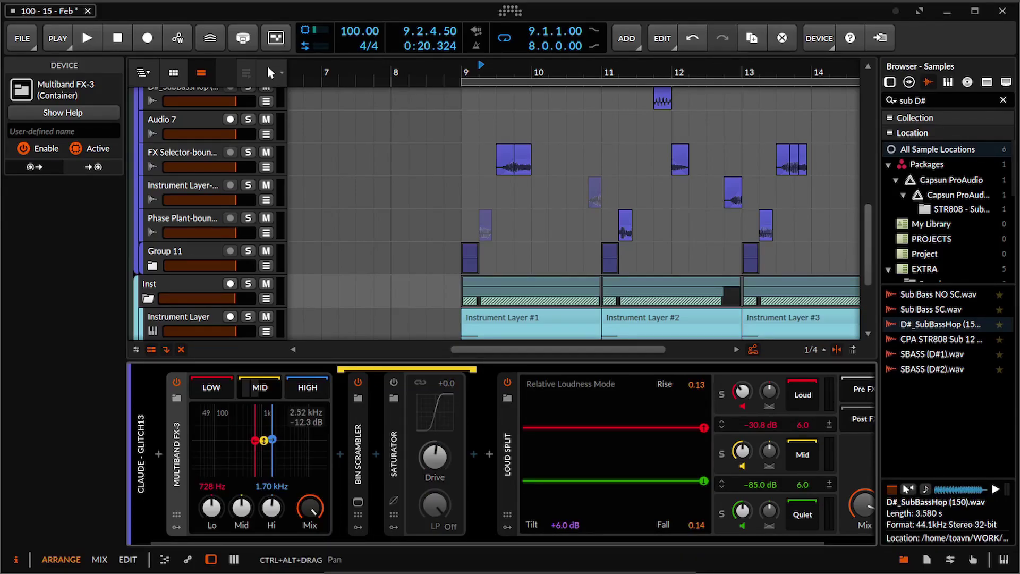
Step: Raise the Multiband FX-3's high crossover to 14.1 kHz and play the glitch13 clip several times
drag(272, 439, 316, 441)
key(space)
key(space)
key(space)
key(space)
key(space)
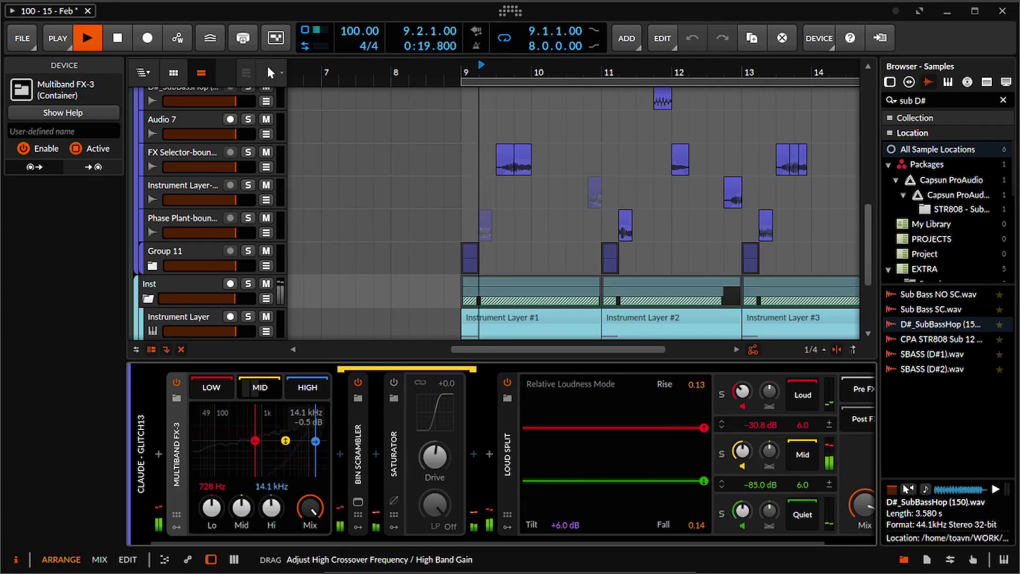
key(space)
key(space)
key(space)
key(space)
key(space)
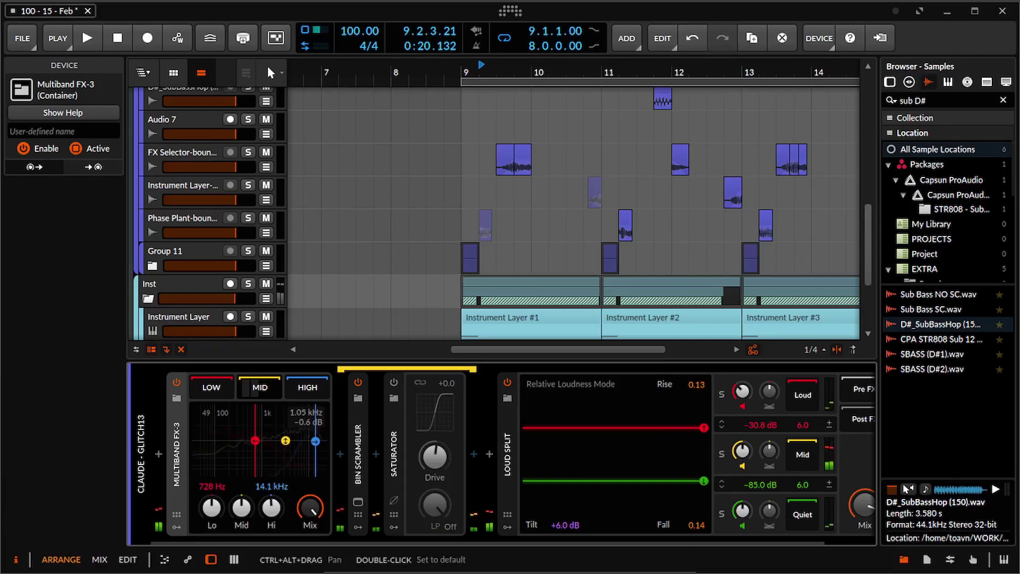
Step: Try lowering the Multiband FX-3's low crossover to 40.0 Hz, play the clip several times and undo the crossover changes
drag(255, 440, 196, 440)
key(space)
key(space)
key(space)
key(space)
key(space)
key(space)
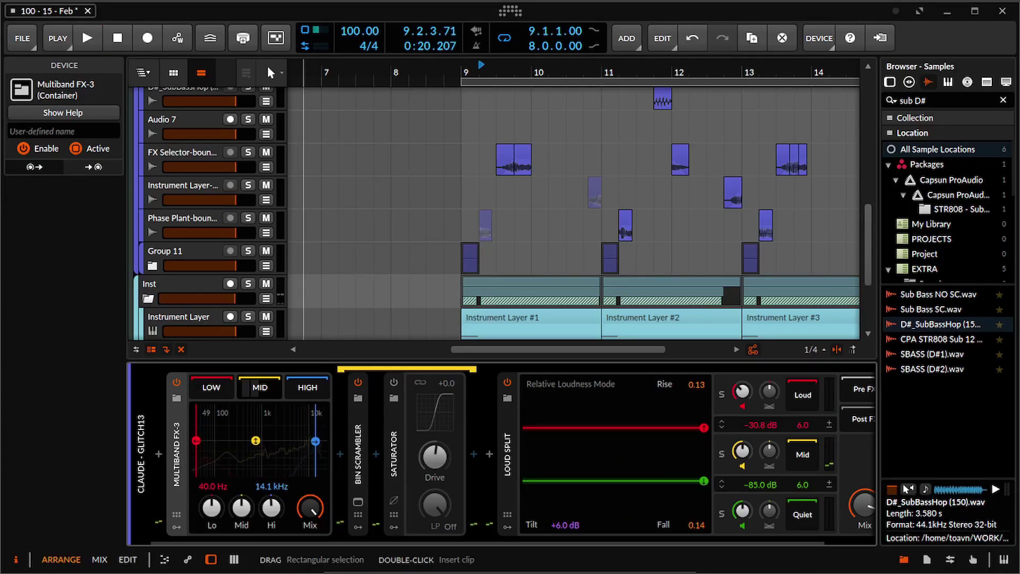
key(ctrl+z)
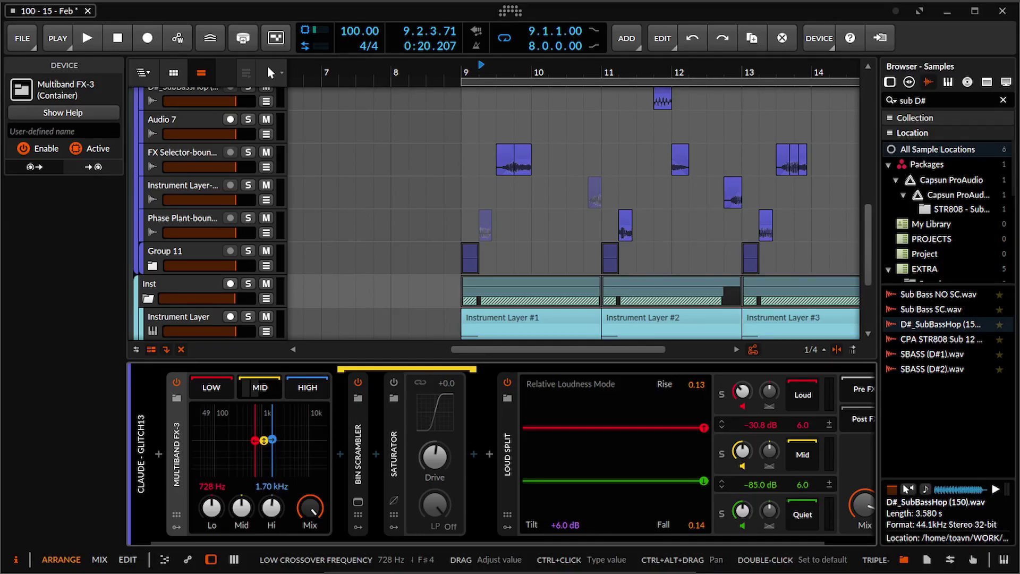
Step: Audition the CLAUDE - glitch13 clip from bar 9.2 with the Saturator still bypassed
key(space)
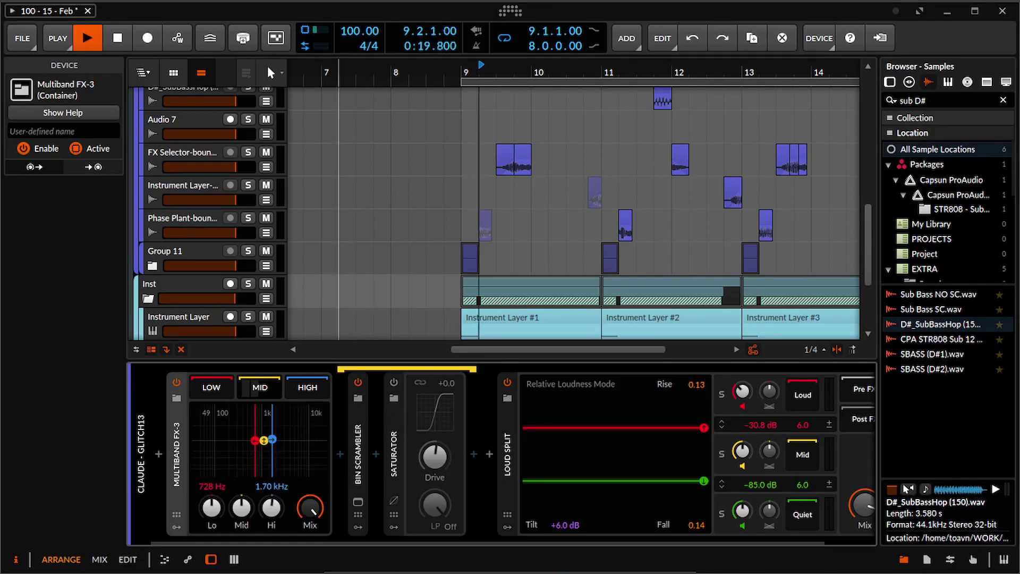
key(space)
key(space)
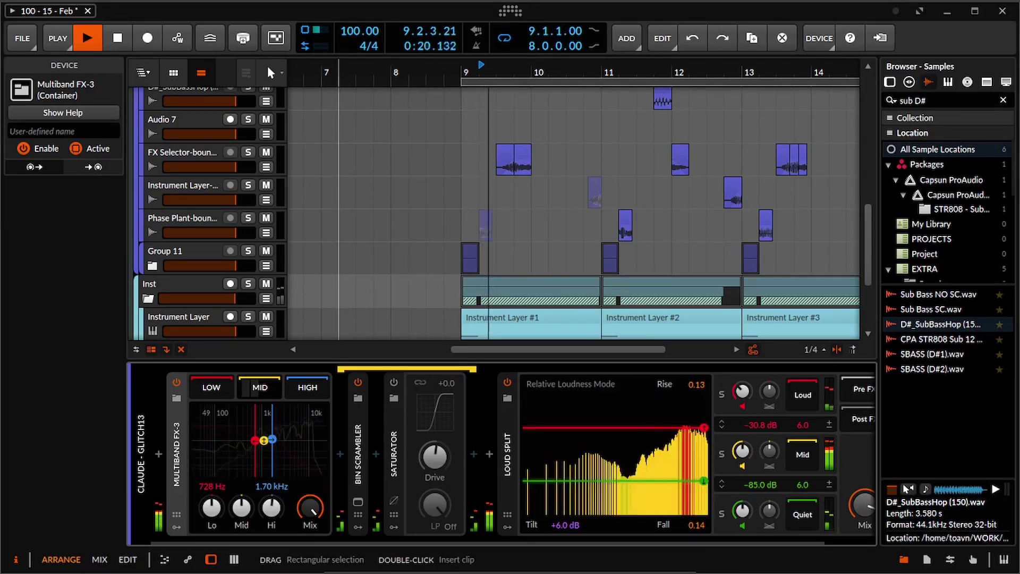
key(space)
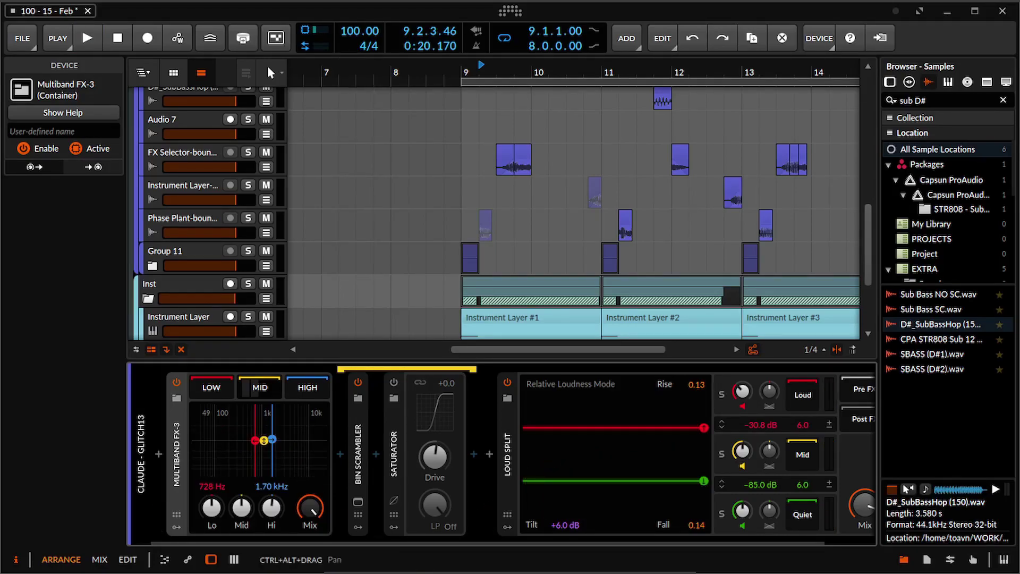
Step: Enable the Saturator in the mid band of CLAUDE - glitch13's Multiband FX-3 and audition the clip
click(393, 382)
key(space)
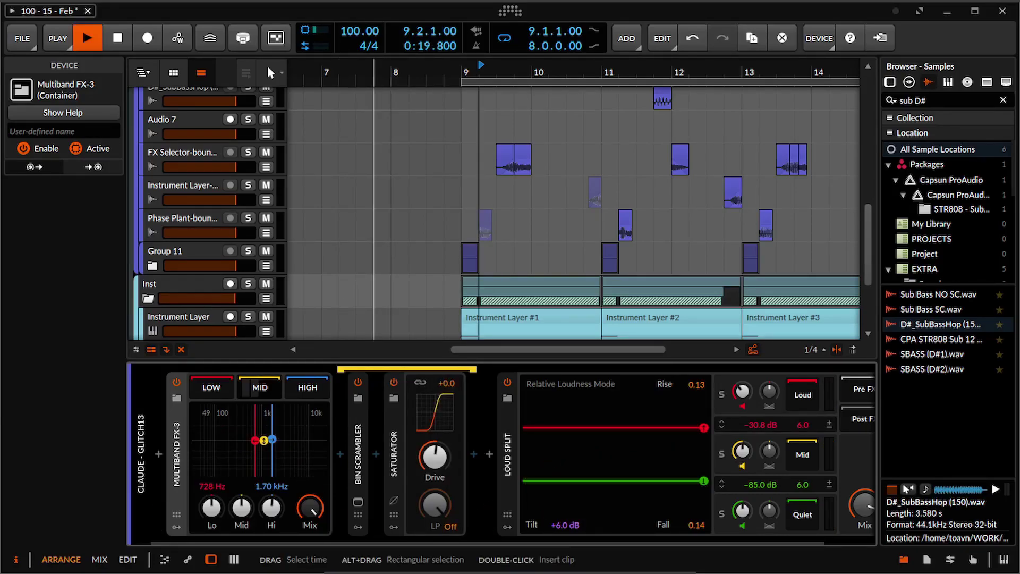
key(space)
key(space)
key(space)
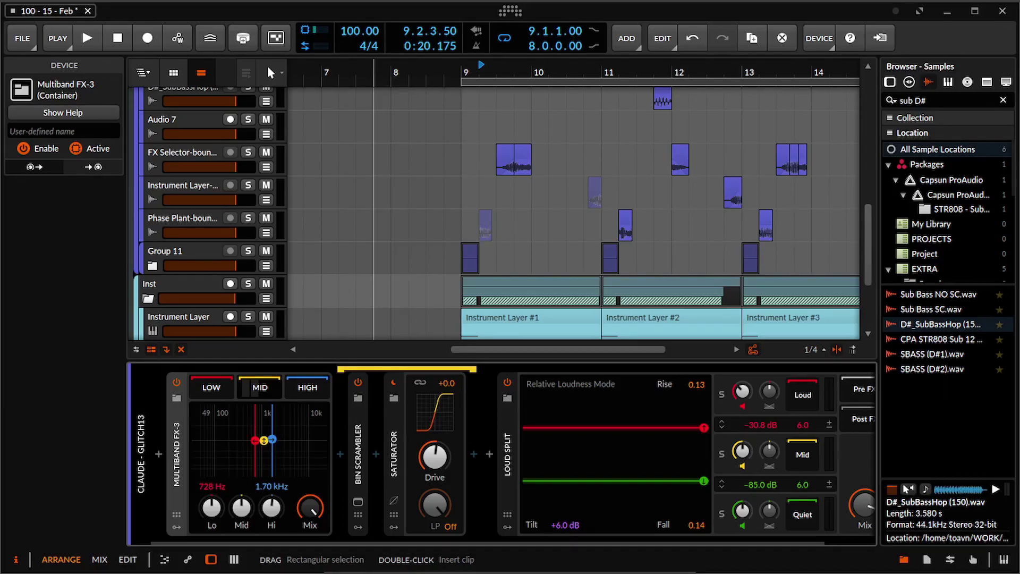
Step: Replay the CLAUDE - glitch13 clip several times to hear the full device chain through Loud Split
key(space)
key(space)
scroll(382, 451, right, 2)
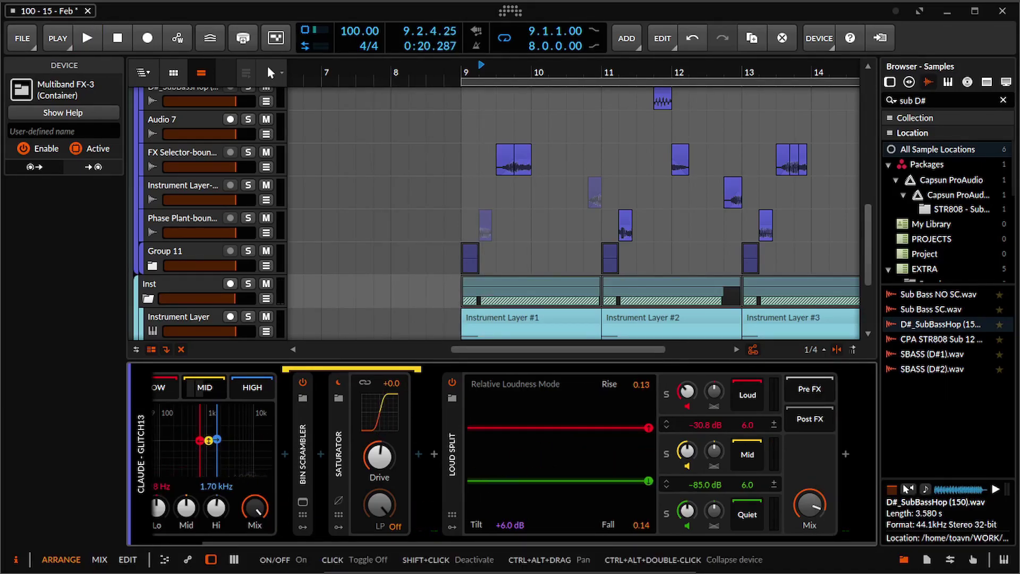
key(space)
key(space)
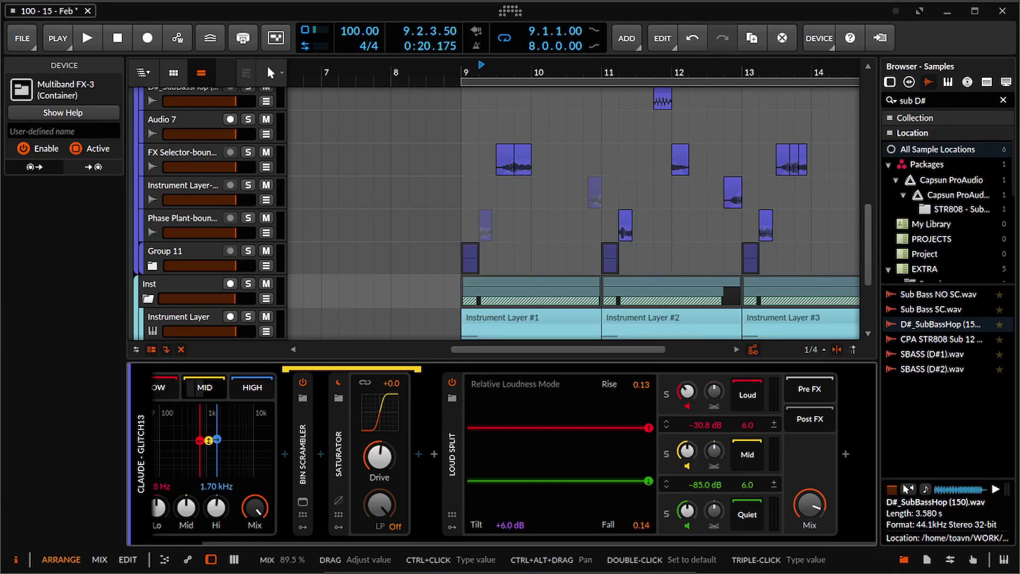
key(space)
key(space)
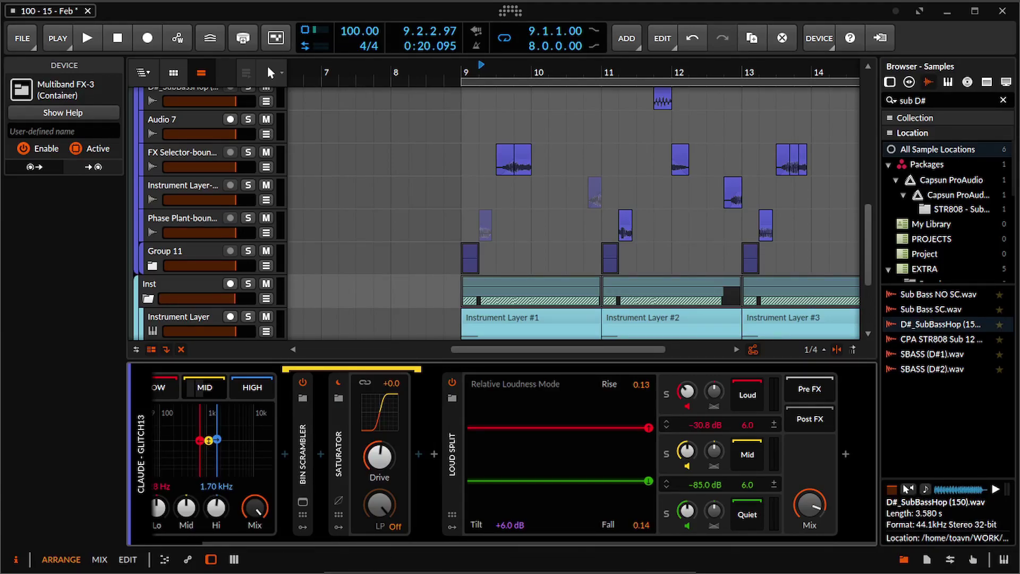
Step: Hide the device chain, solo the FX Selector-bounce track and play its first clip from bar 9.3
key(d)
key(space)
drag(548, 265, 445, 315)
key(space)
scroll(402, 265, up, 5)
drag(509, 212, 521, 266)
scroll(496, 282, down, 3)
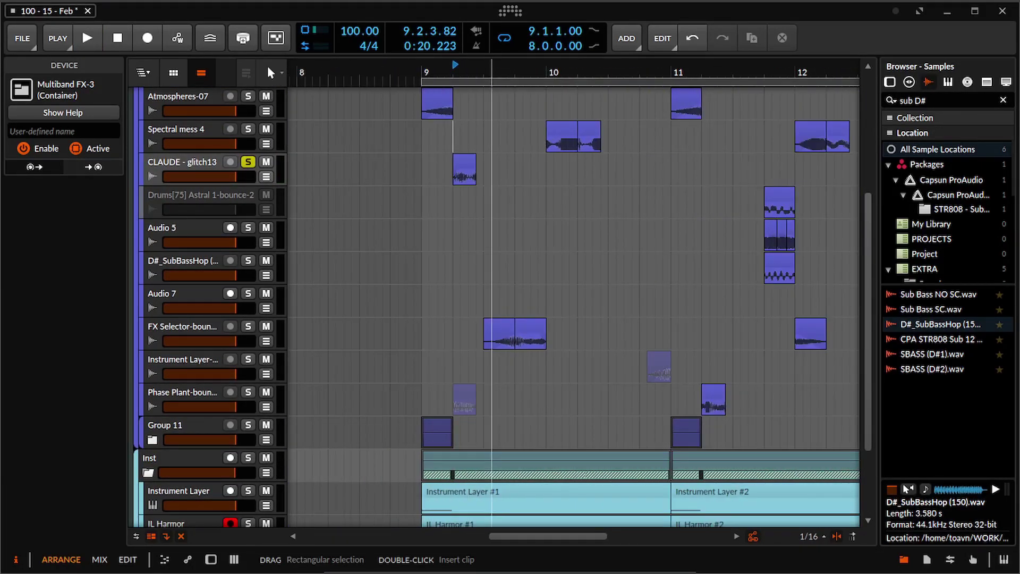
click(484, 301)
key(space)
click(248, 326)
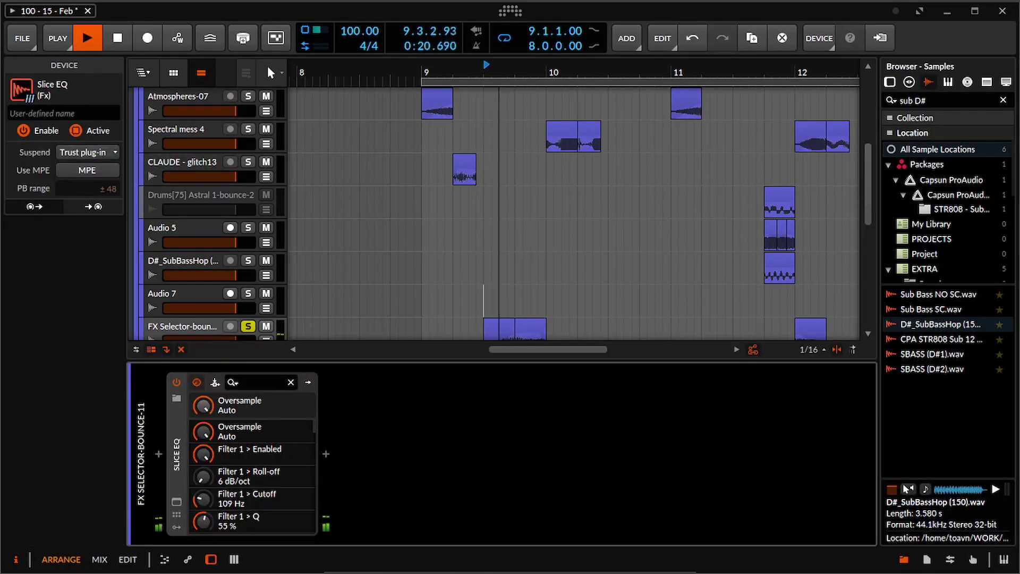
key(space)
Step: Solo the Audio 5 track and play its clips from bar 11.4
key(d)
drag(569, 298, 502, 378)
key(d)
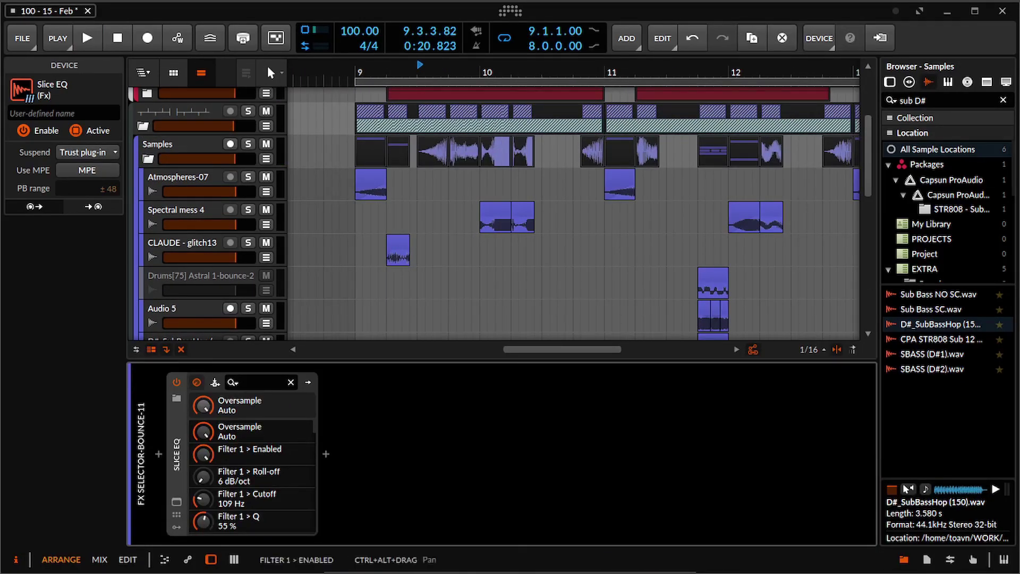
key(d)
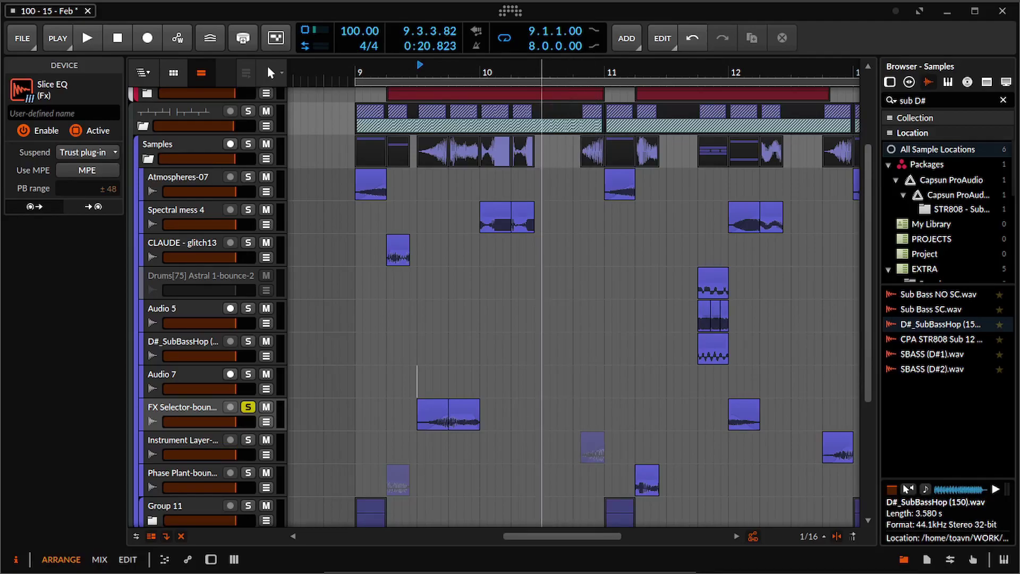
scroll(535, 297, right, 2)
scroll(557, 298, up, 3)
drag(597, 297, 439, 321)
scroll(604, 297, up, 1)
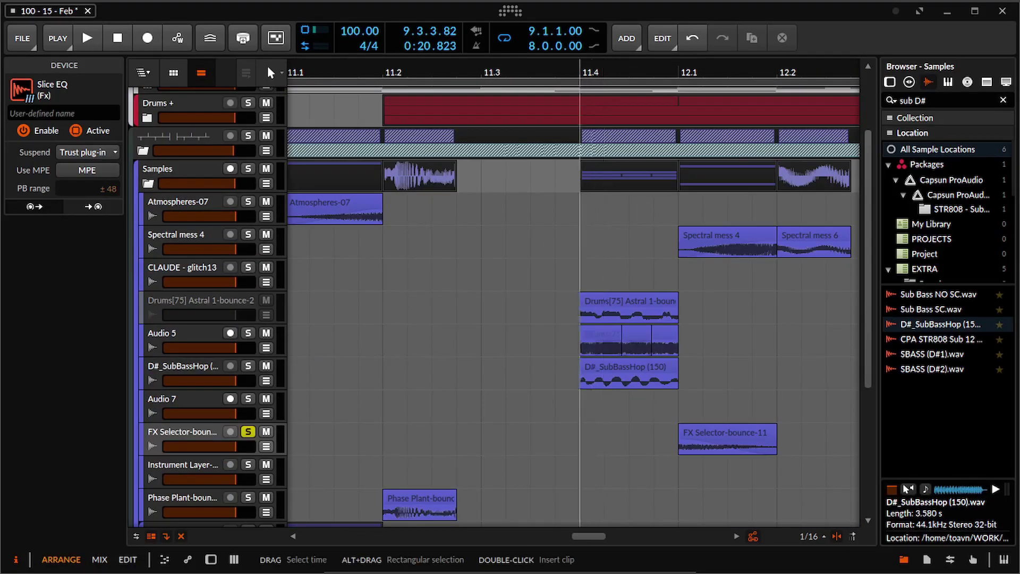
click(580, 282)
click(248, 333)
key(space)
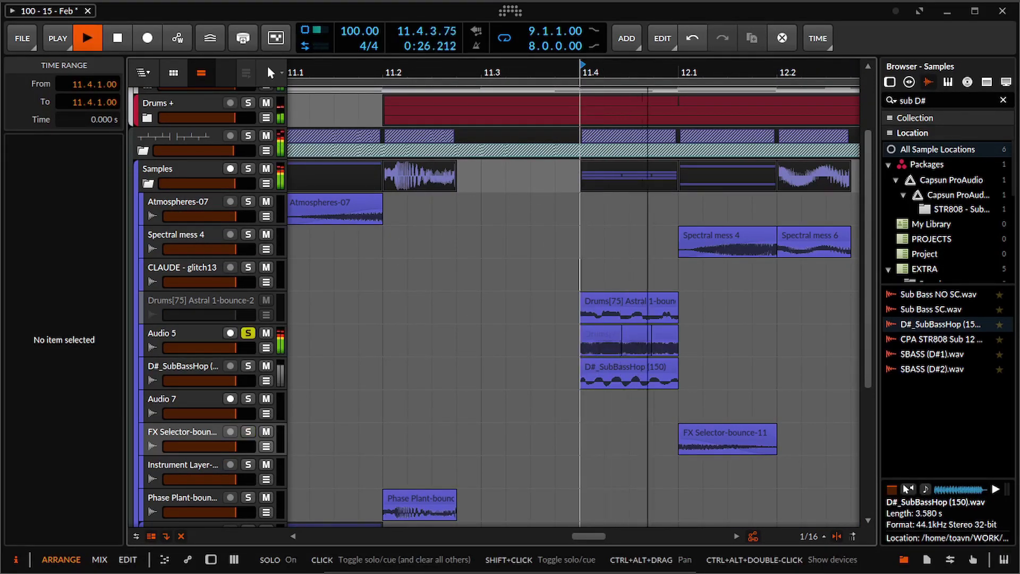
key(space)
Step: Activate and solo the Drums[75] Astral 1-bounce-2 track, and play its clip from bar 11.4
click(200, 301)
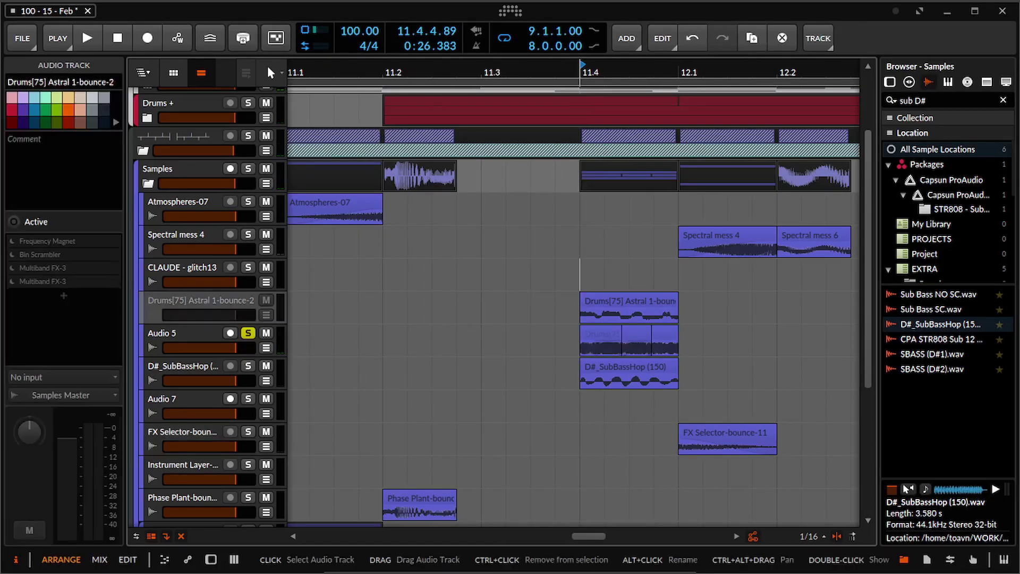
key(alt+a)
key(s)
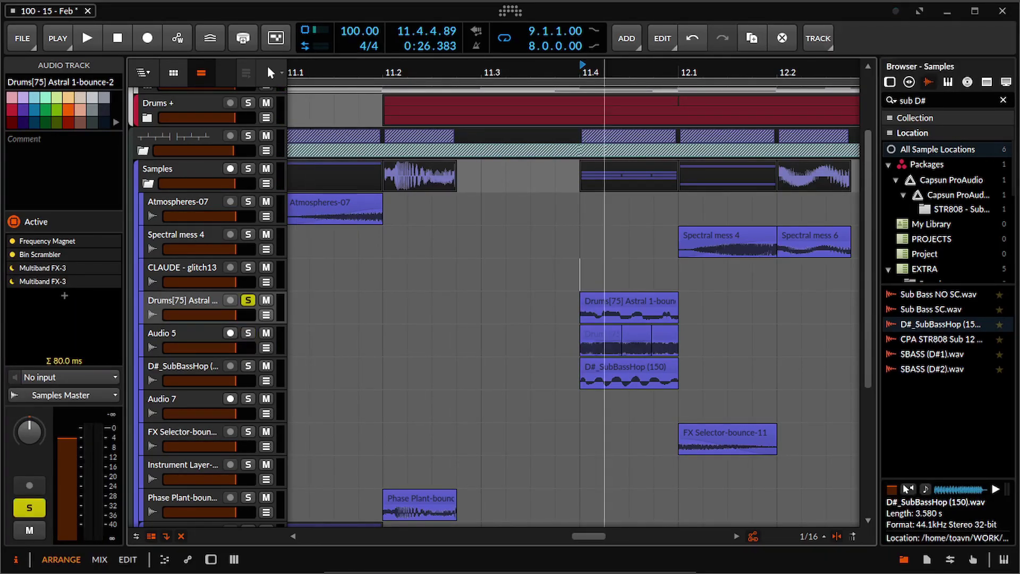
drag(703, 298, 741, 329)
key(space)
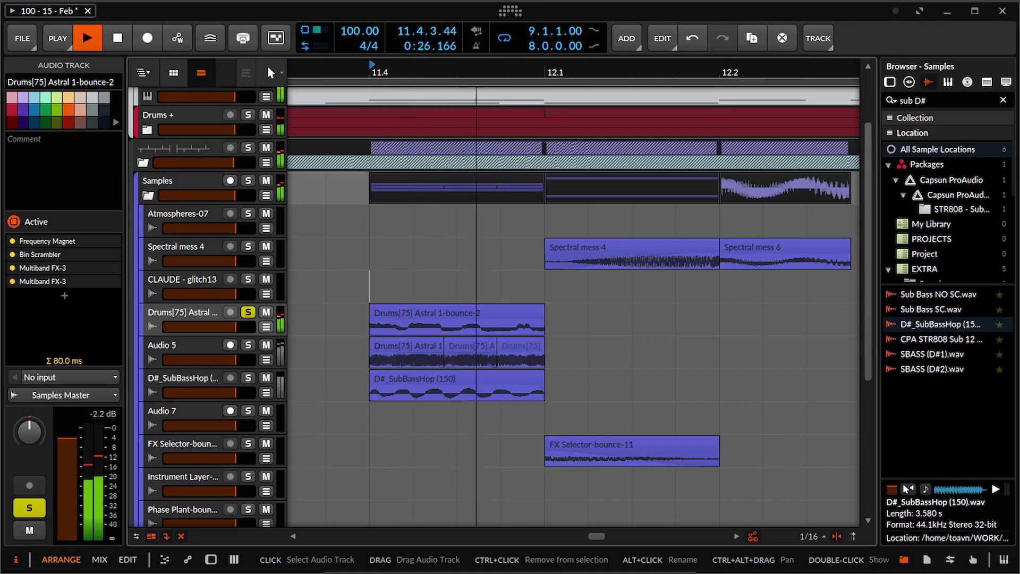
key(space)
Step: Show the drum track's device chain, deactivate all four devices and audition the unprocessed clip
key(d)
click(177, 454)
key(ctrl+a)
key(alt+a)
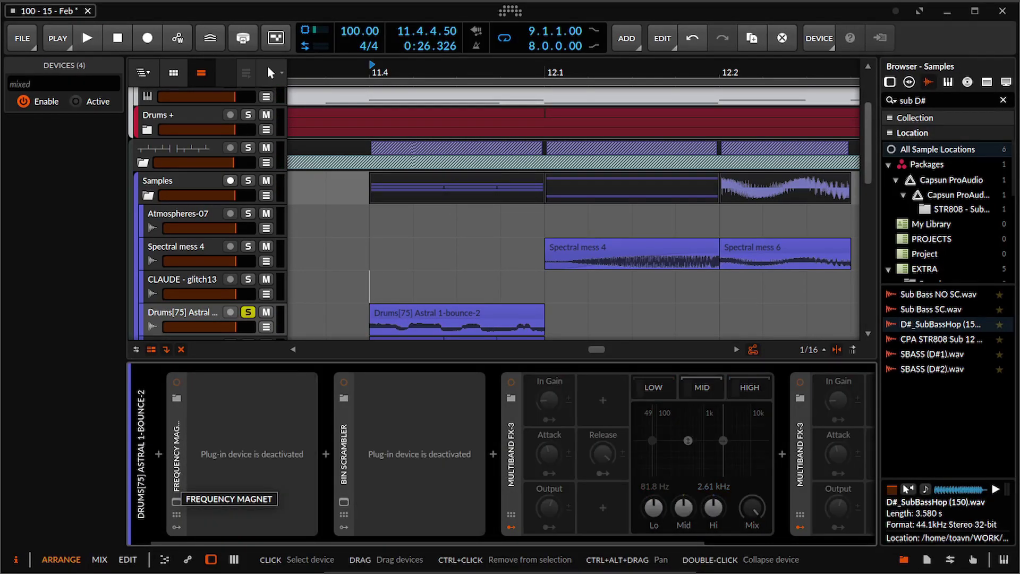
key(space)
key(space)
key(space)
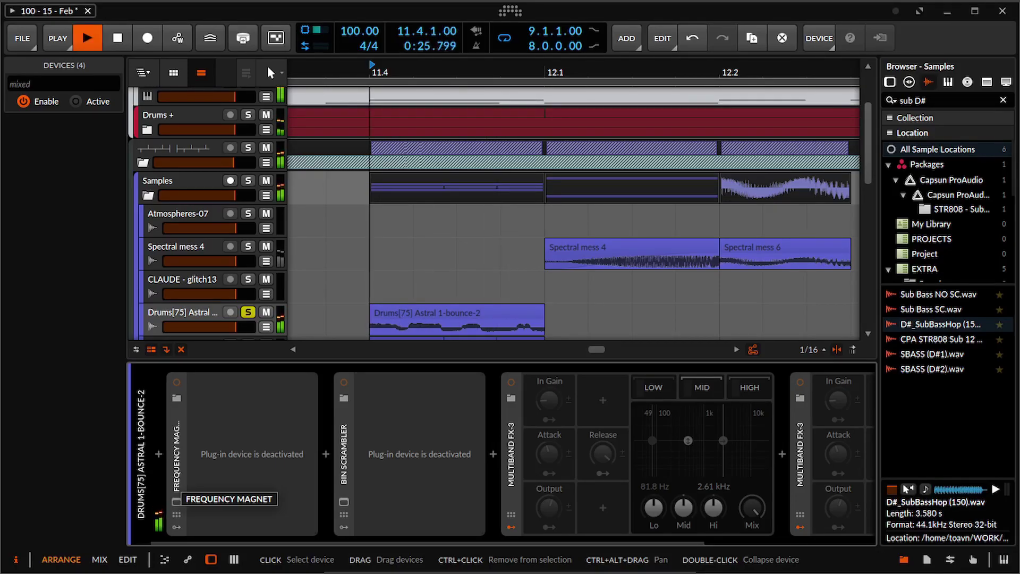
key(space)
Step: Reactivate all four devices on the Drums[75] Astral track and audition the processed clip
click(176, 475)
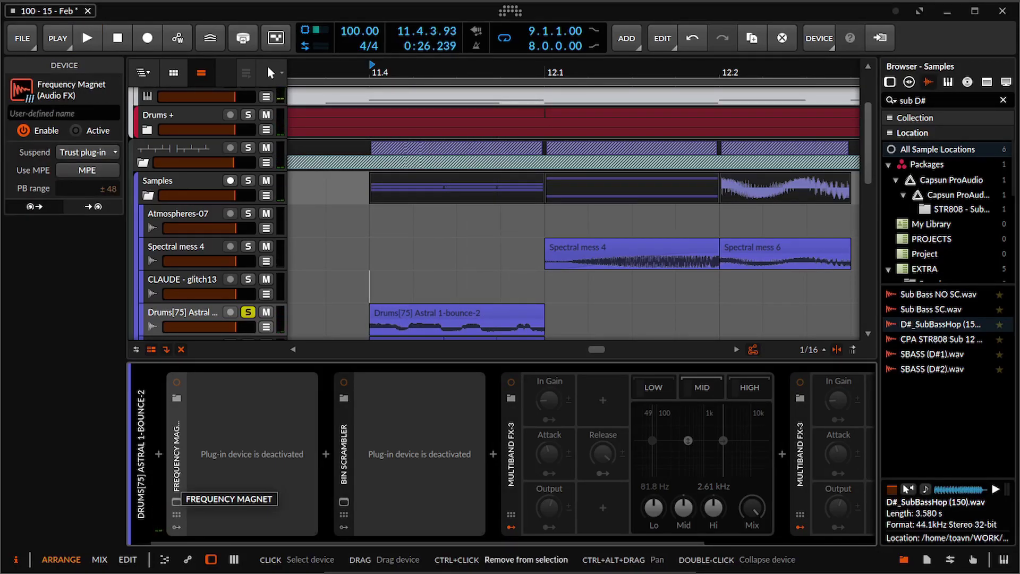
key(ctrl+a)
key(alt+a)
key(space)
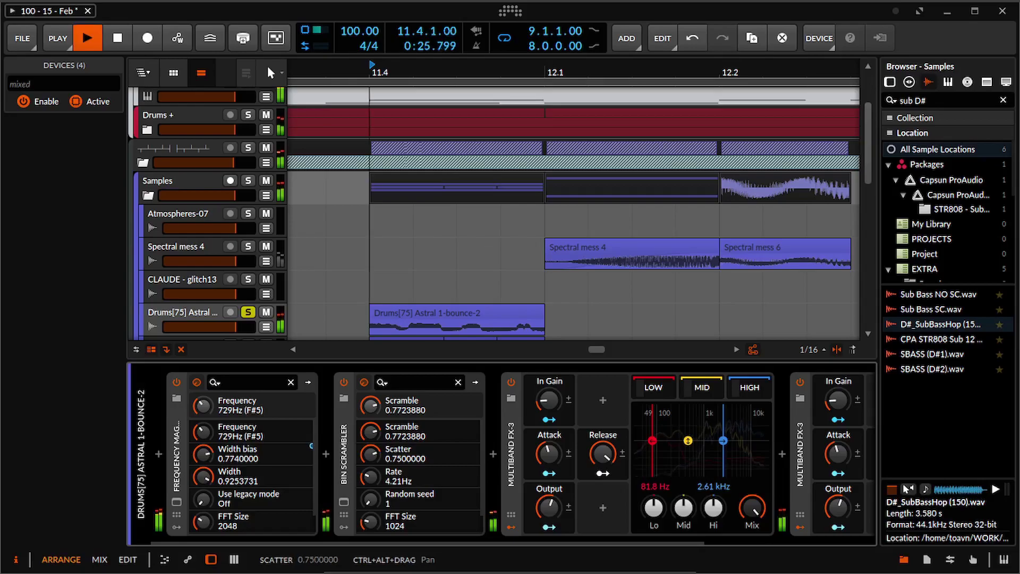
key(space)
Step: Open the Frequency Magnet plug-in window and play the drum clip to examine how its Width bias is modulated
click(176, 462)
click(343, 456)
click(176, 462)
click(176, 502)
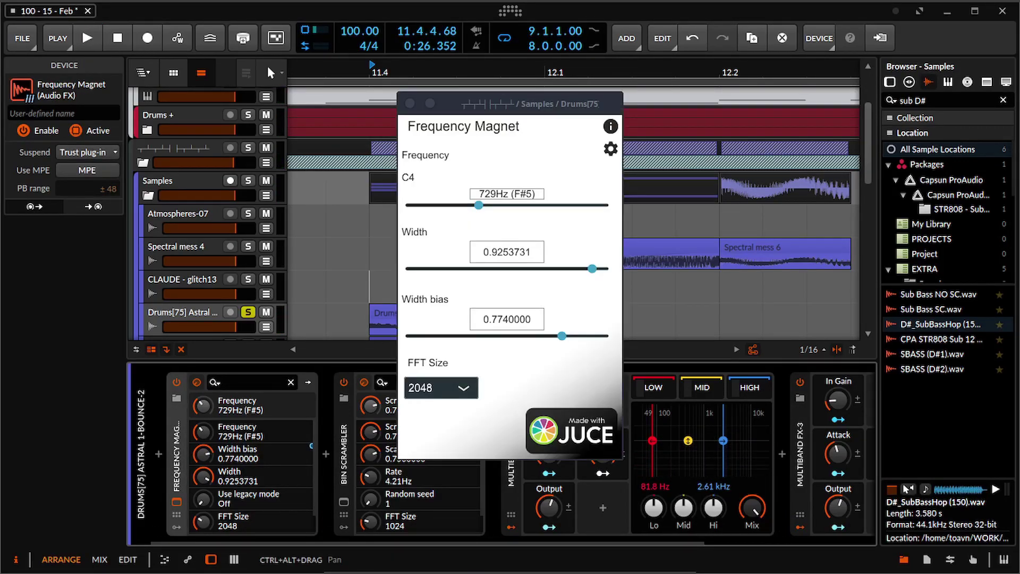
key(space)
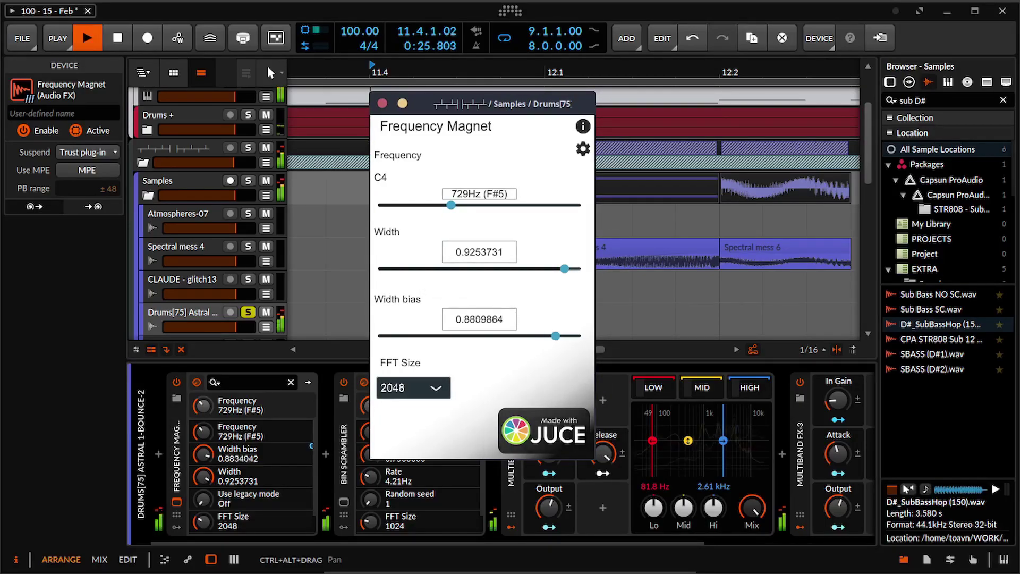
key(space)
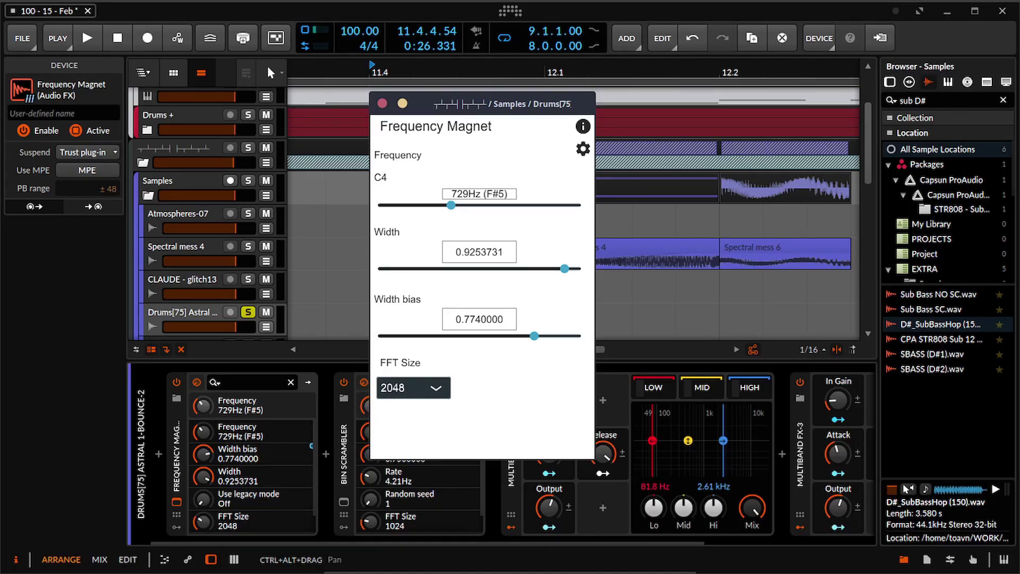
key(space)
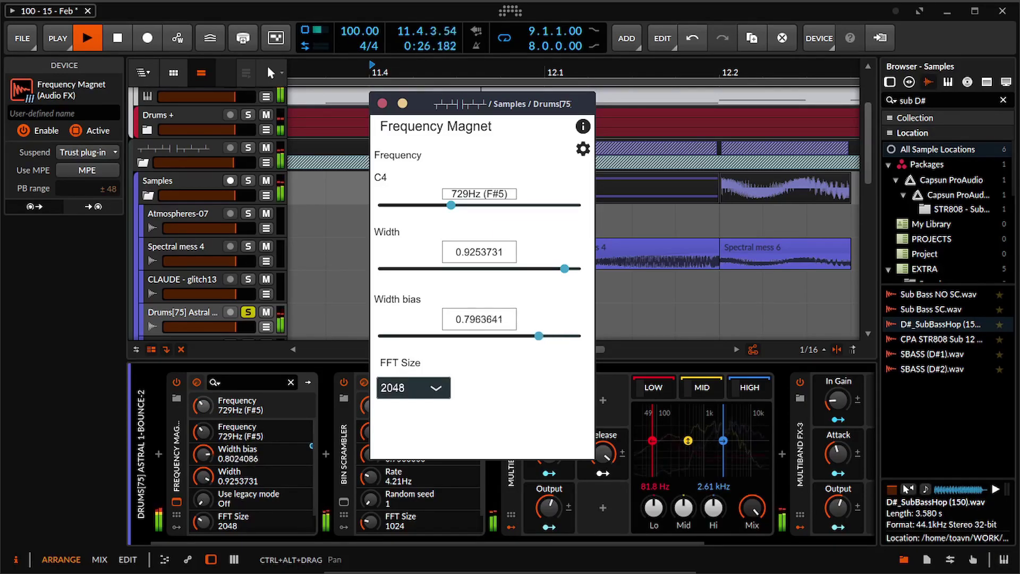
key(space)
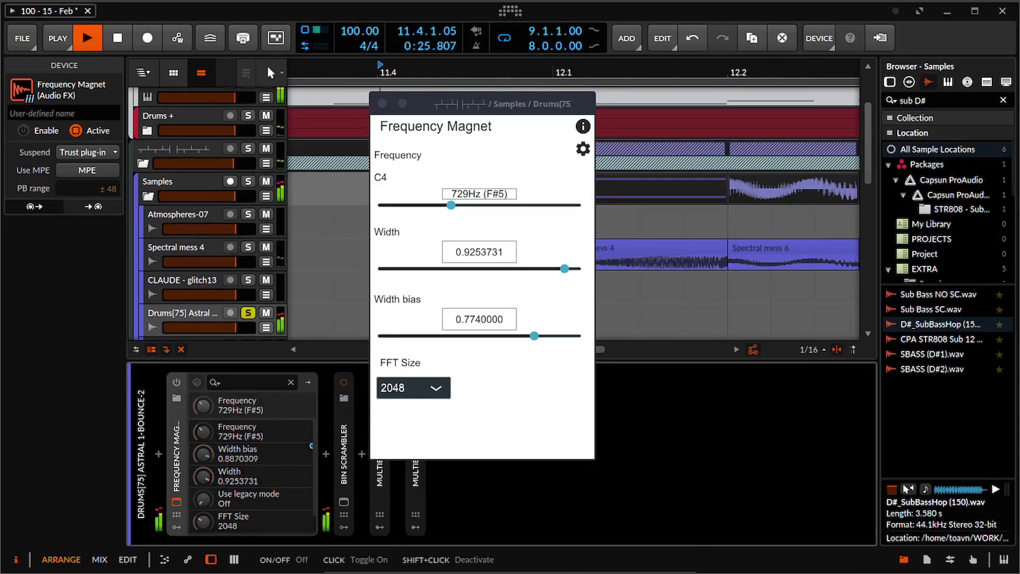
Step: Audition the drum clip with Frequency Magnet bypassed, and enable the plug-in to hear its effect
key(space)
key(space)
key(space)
click(177, 382)
key(space)
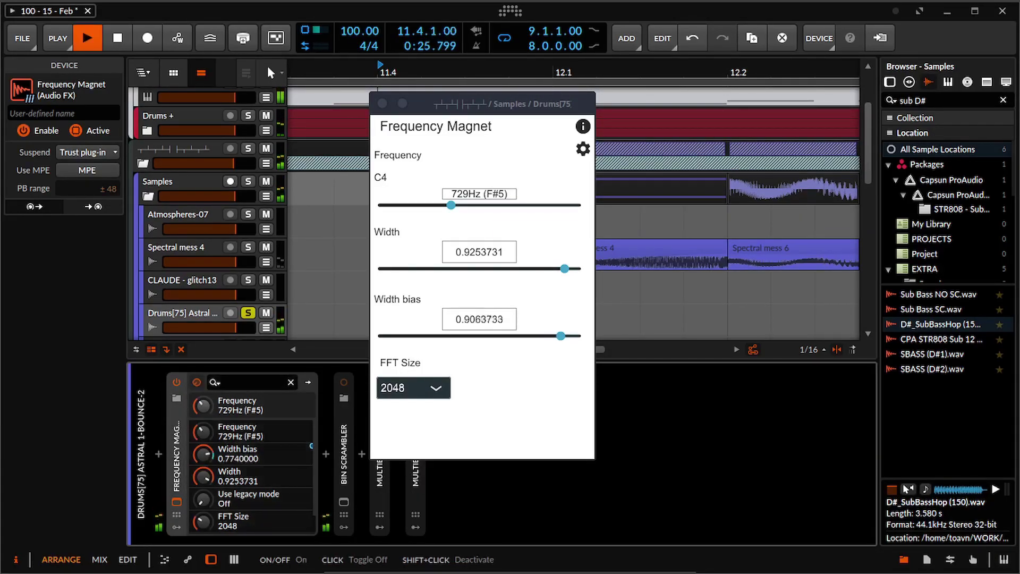
key(space)
key(space)
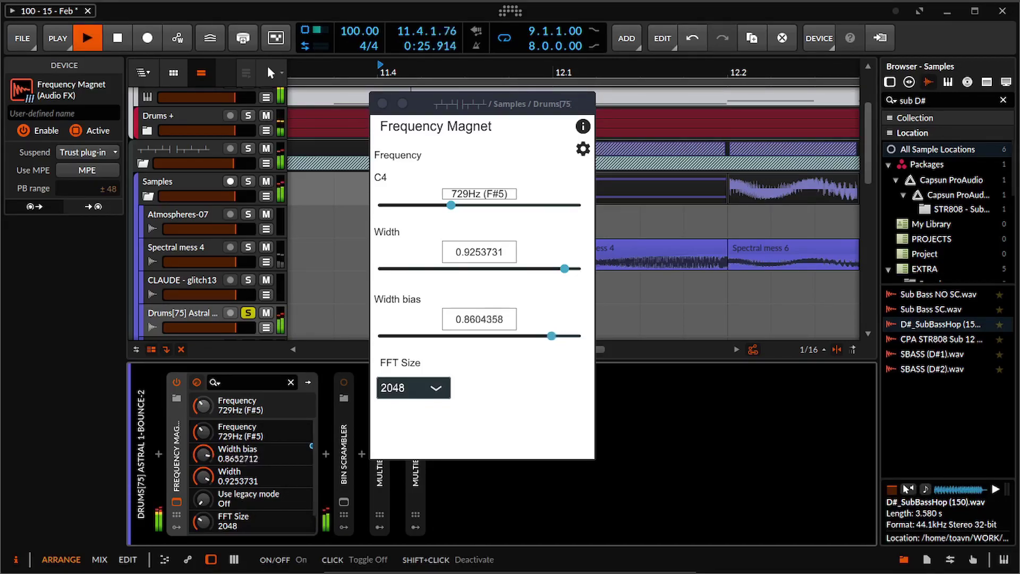
Step: Bypass Frequency Magnet for a comparison playback, and switch it back on to listen once more
click(177, 382)
key(space)
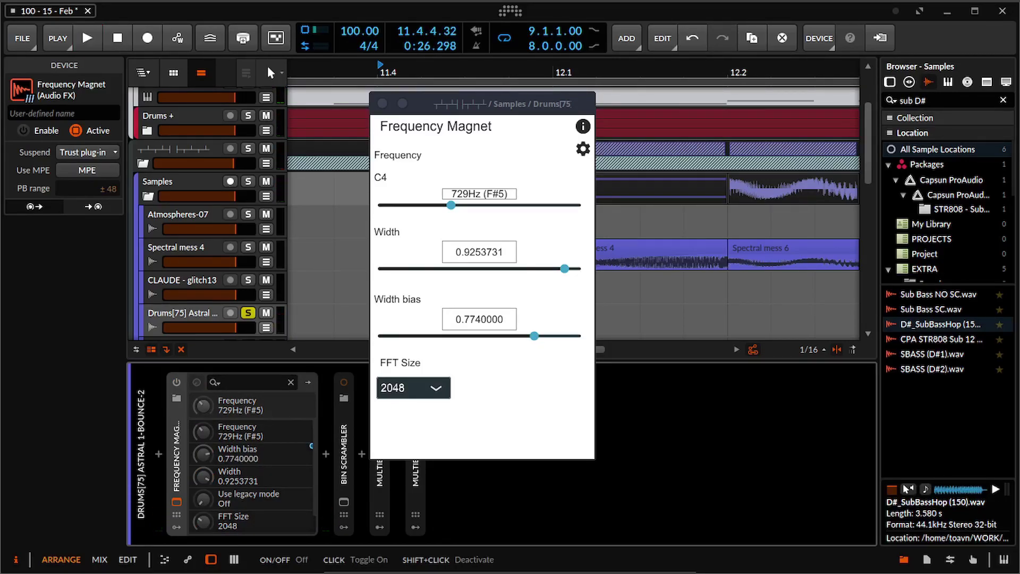
key(space)
click(176, 382)
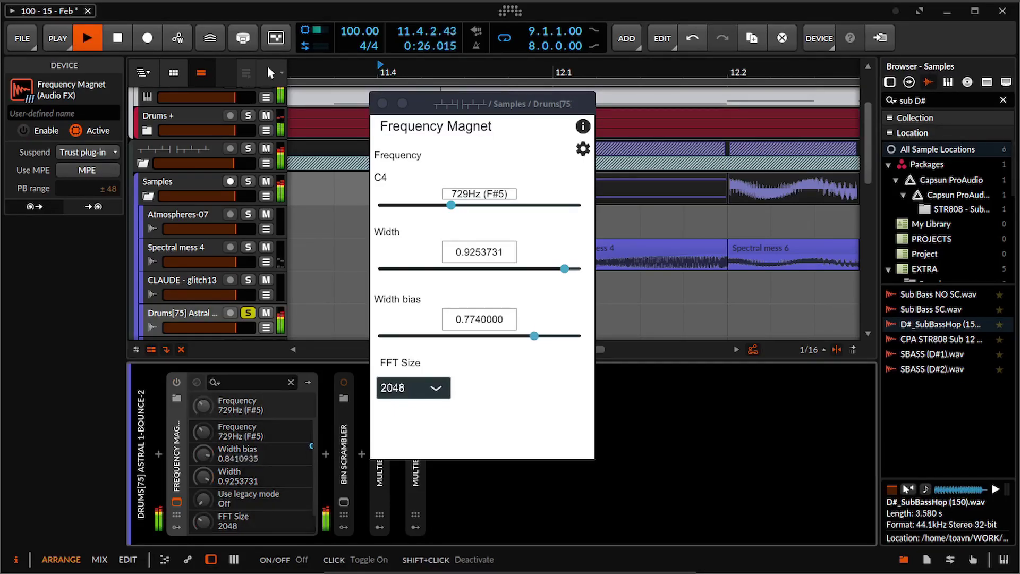
click(81, 28)
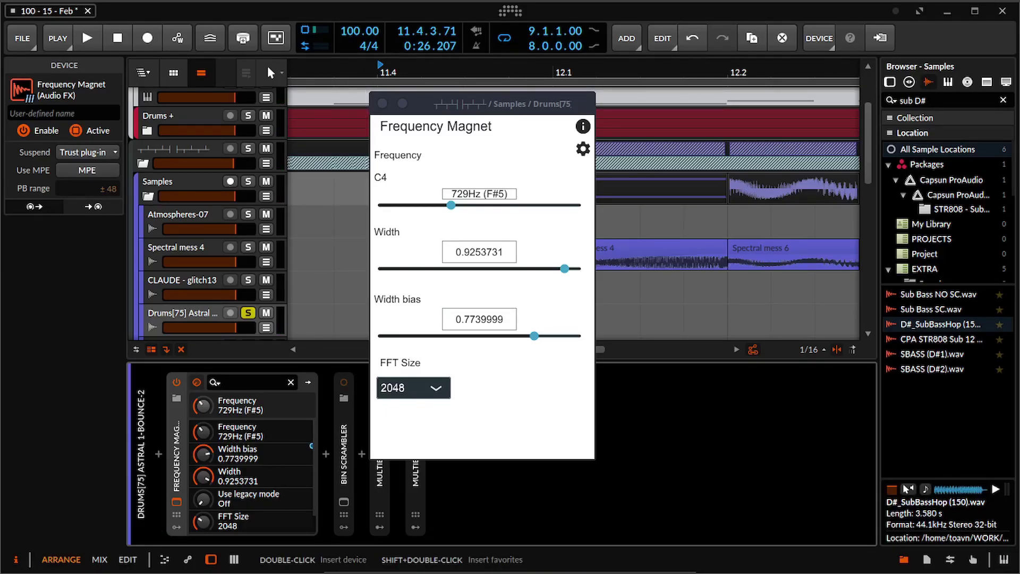
key(space)
key(space)
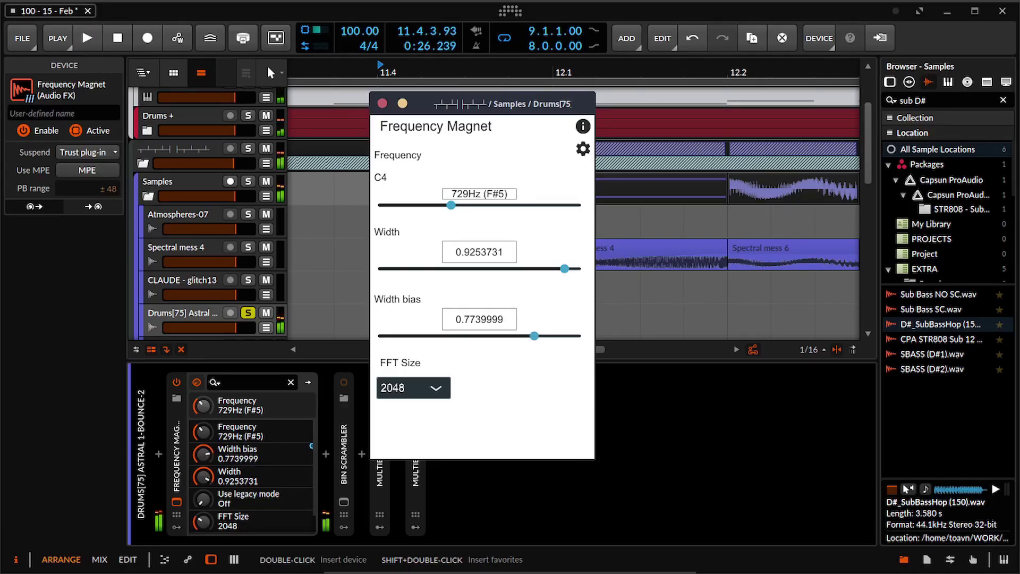
Step: Examine Frequency Magnet's bad shift and FFT Style settings, and return to its main controls
click(583, 149)
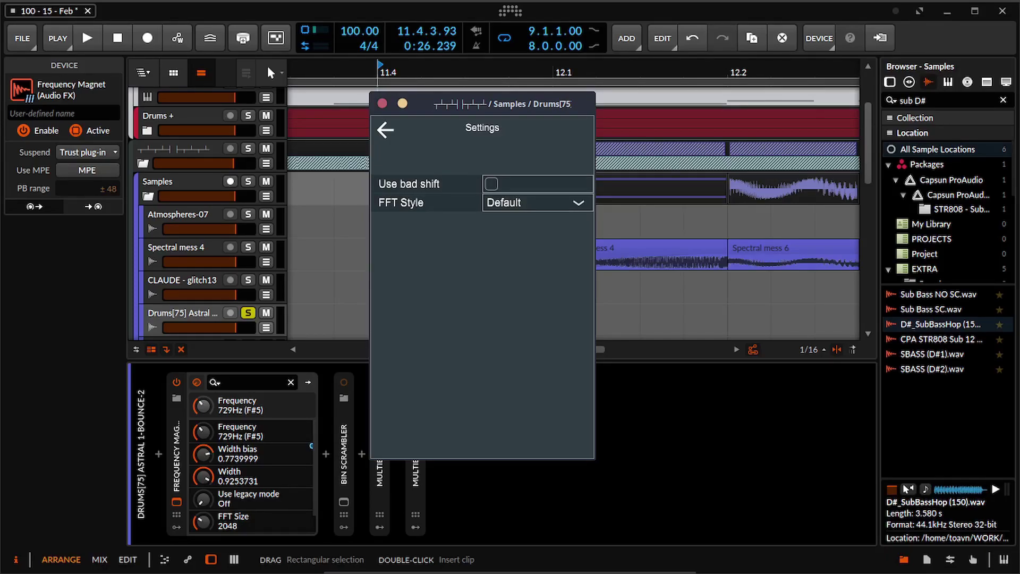
click(385, 129)
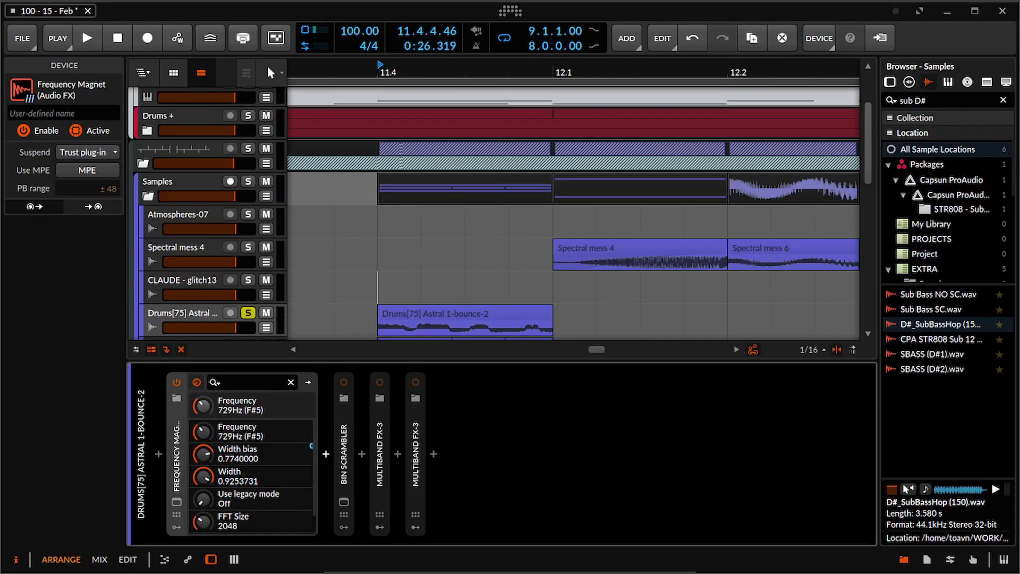
Step: Activate Bin Scrambler on the drum track, examine its settings in the plug-in window, and audition the clip
click(343, 452)
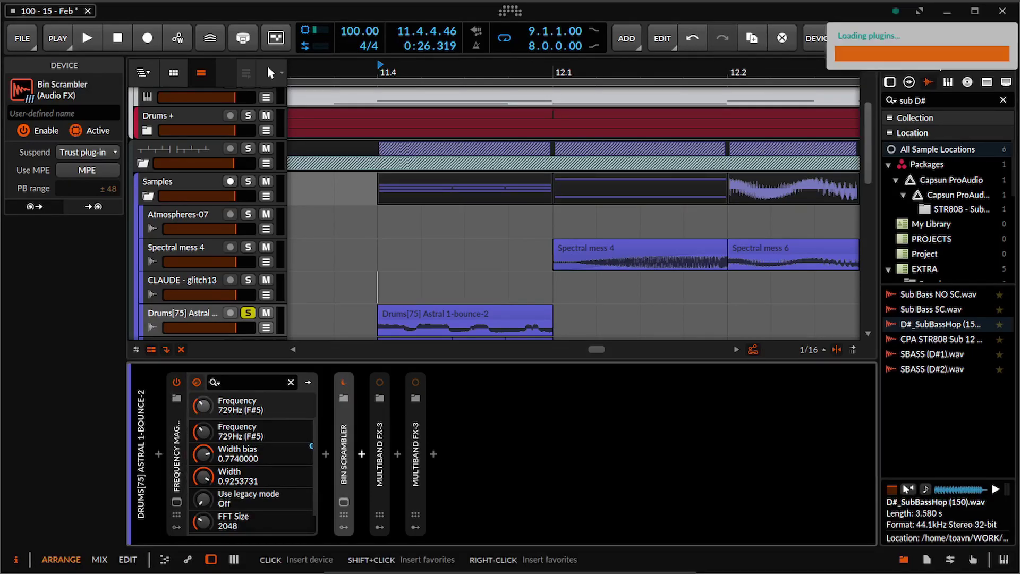
key(space)
click(343, 501)
key(space)
key(space)
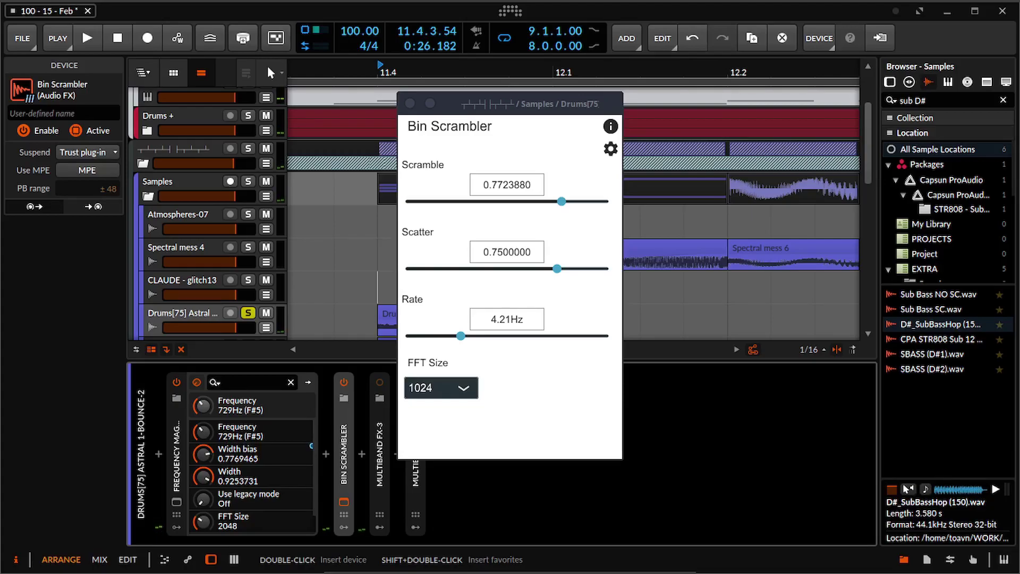
drag(510, 104, 593, 103)
click(494, 103)
key(space)
key(space)
Step: Activate the two Multiband FX-3 containers one after the other, auditioning the drum clip with each added
click(379, 453)
key(alt+a)
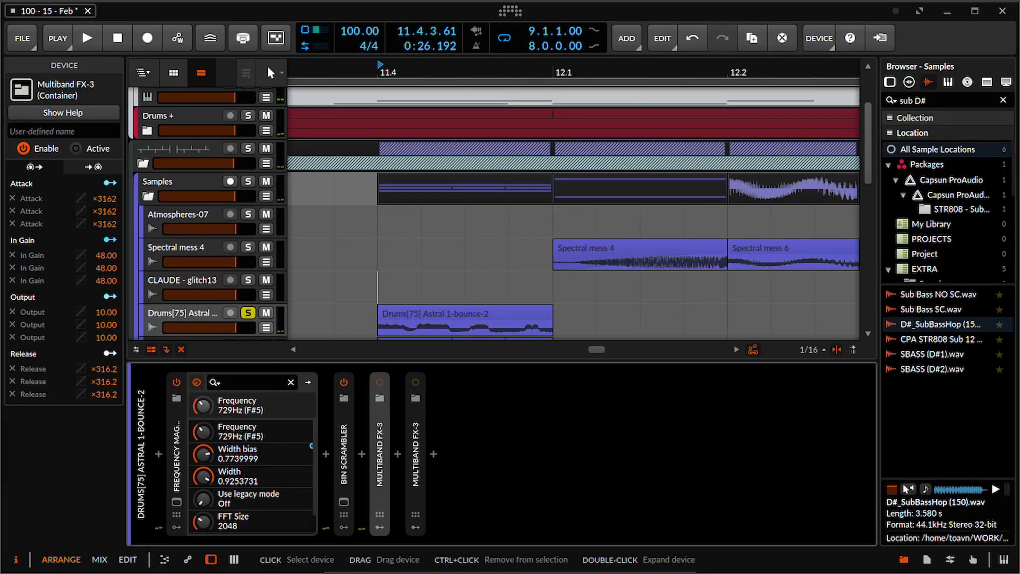
key(space)
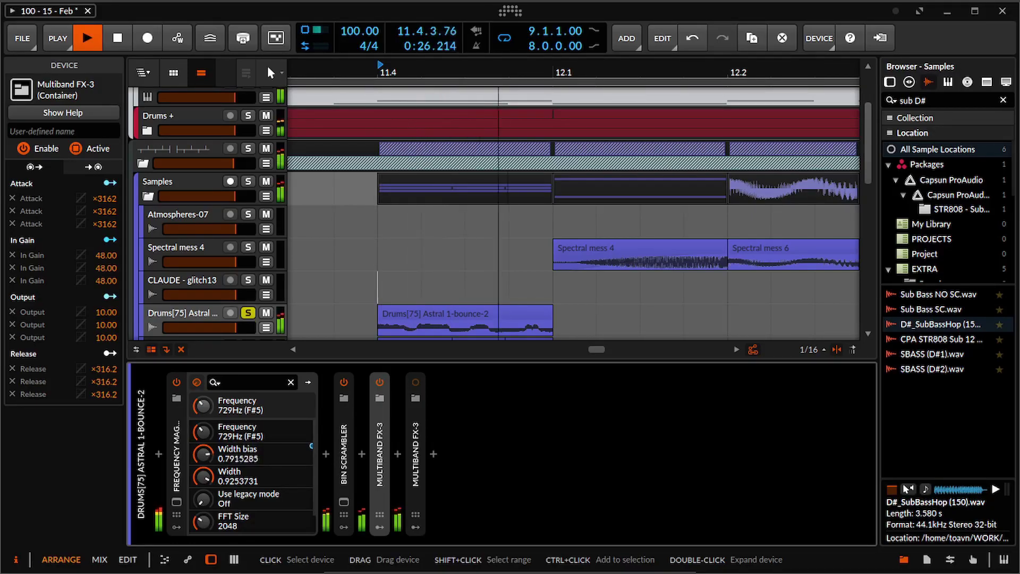
key(space)
click(416, 454)
key(alt+a)
key(space)
key(space)
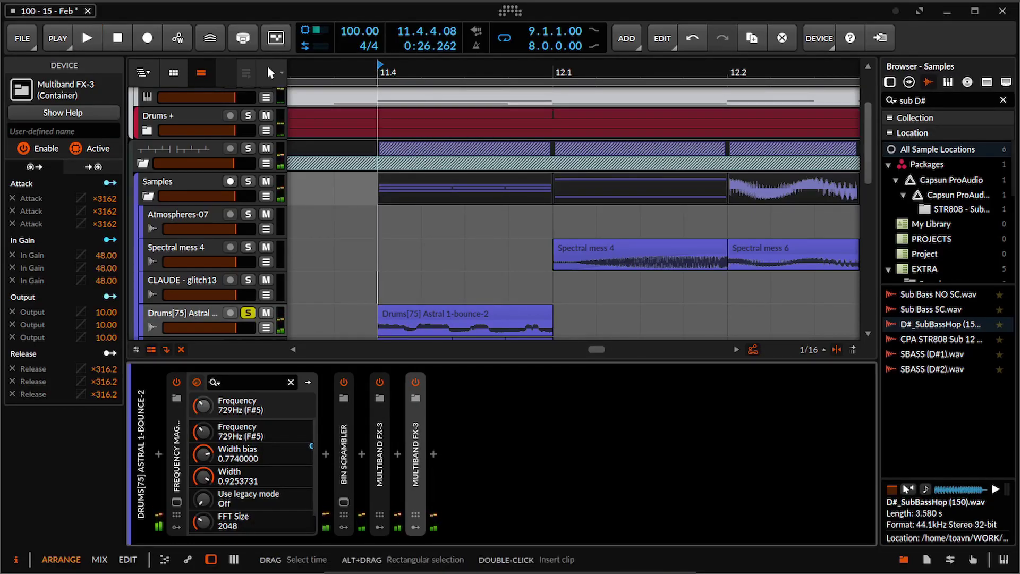
Step: Select the Drums[75] Astral 1-bounce-2 track and reopen Bin Scrambler briefly to review its settings
click(215, 317)
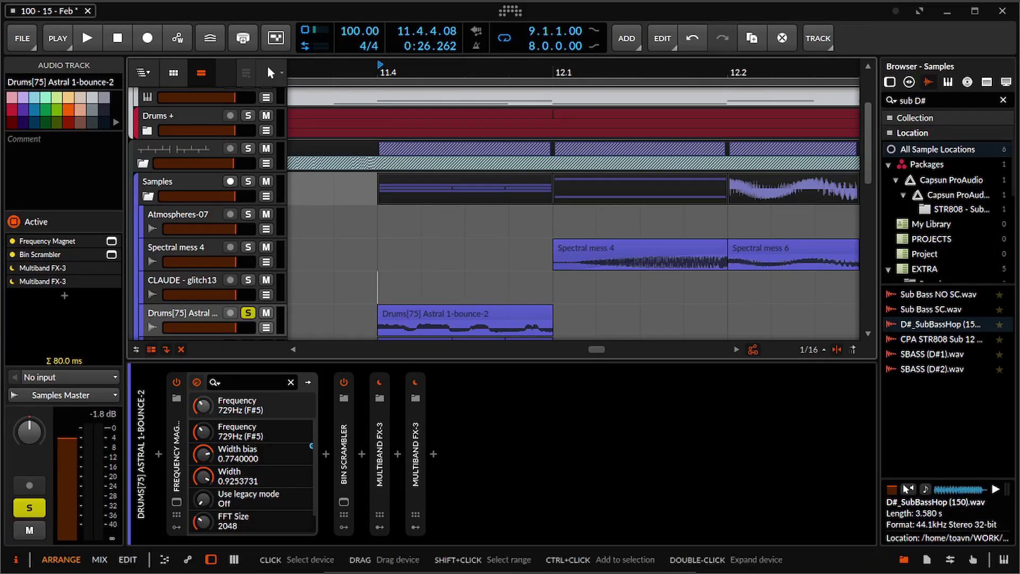
click(344, 501)
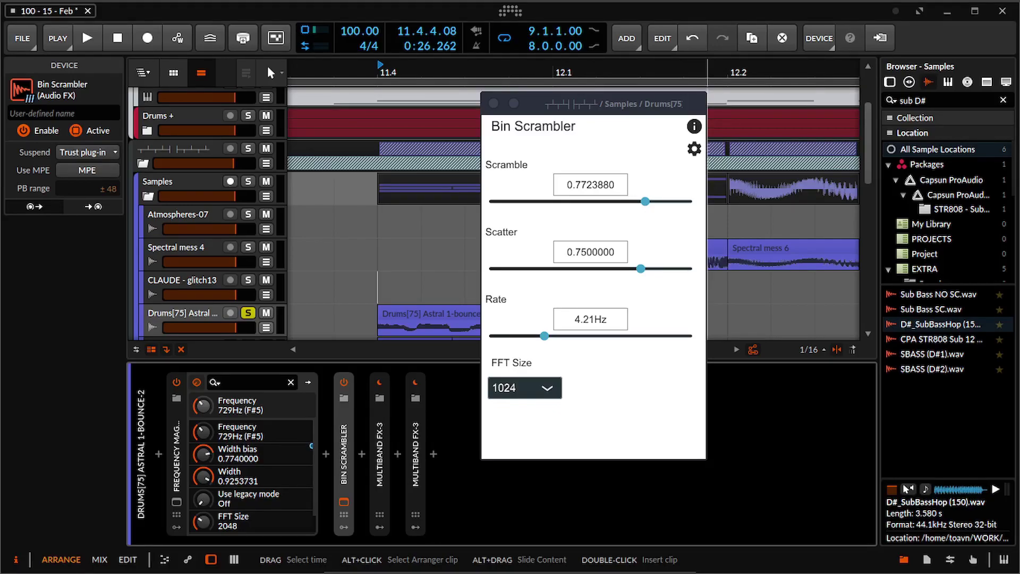
click(513, 103)
drag(482, 176, 466, 108)
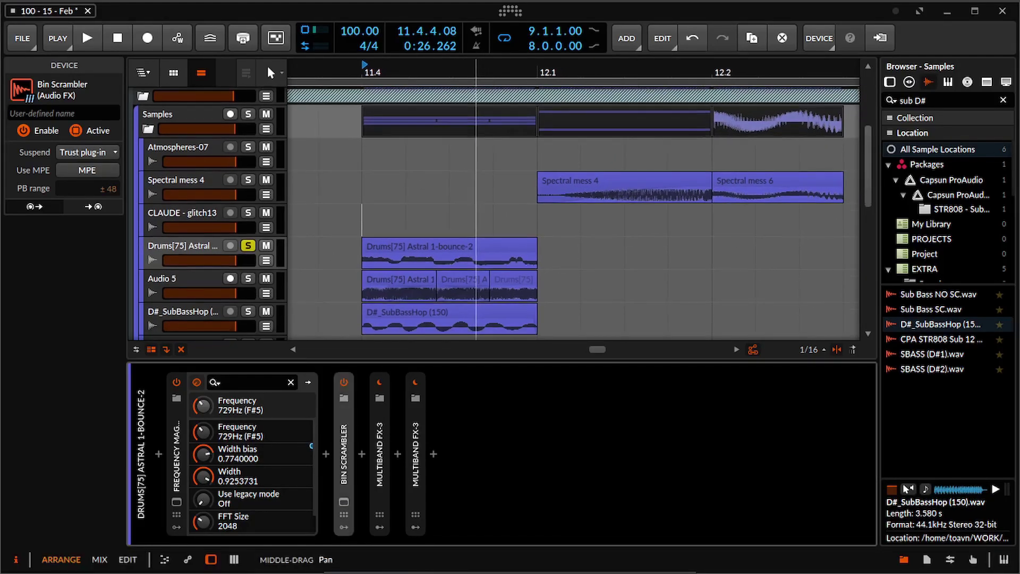
Step: Audition the soloed drum clip several times through its full effect chain
key(space)
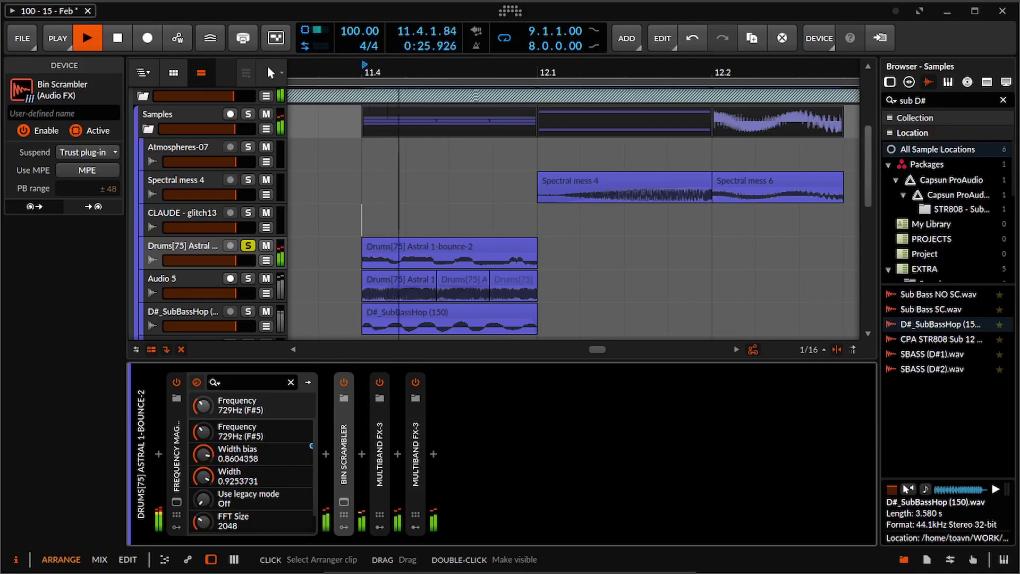
key(space)
key(space)
key(space)
key(space)
key(space)
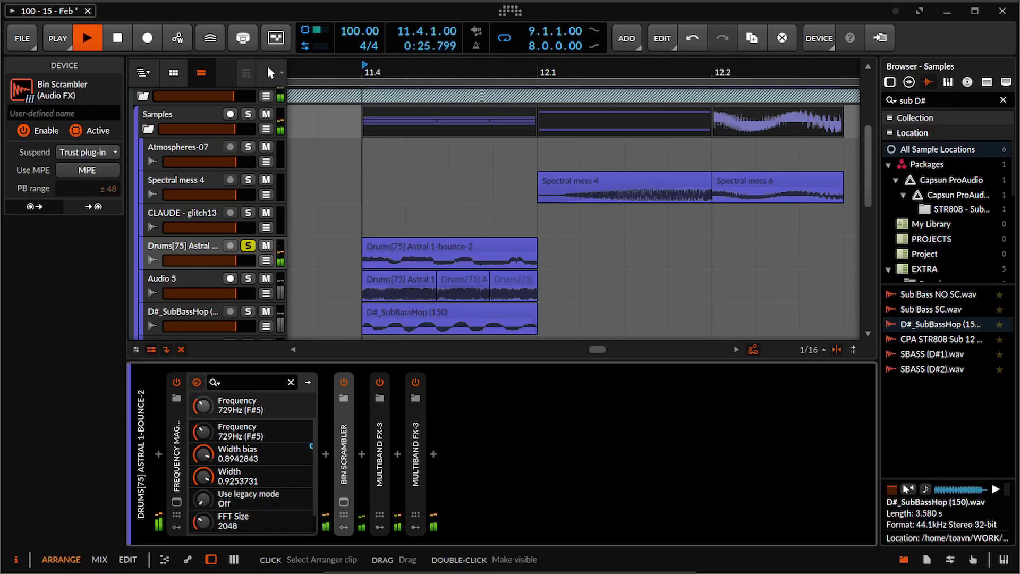
Step: Deactivate the Drums[75] Astral 1-bounce-2 track and select Audio 5 to show its devices
scroll(343, 213, down, 2)
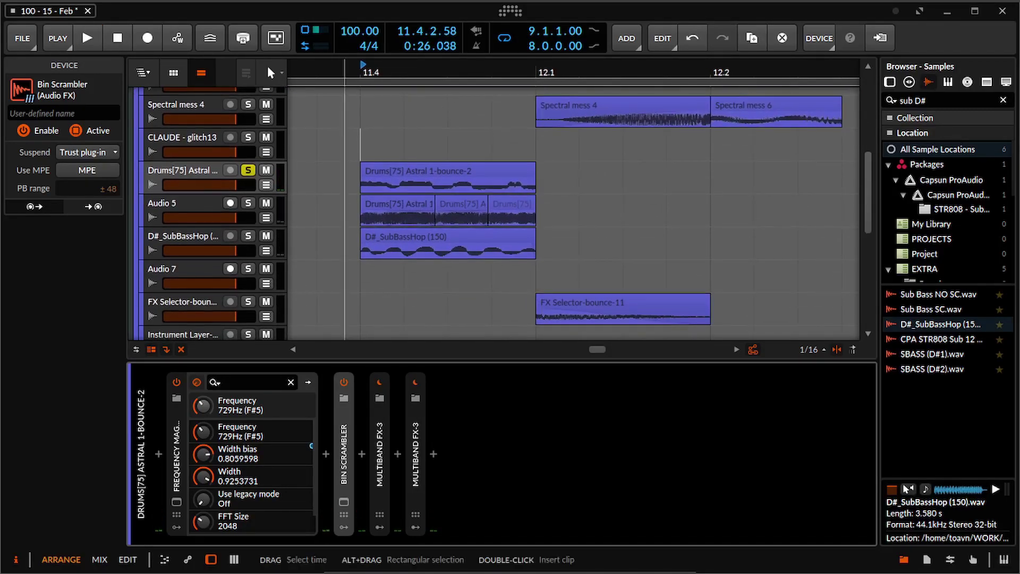
scroll(343, 212, left, 1)
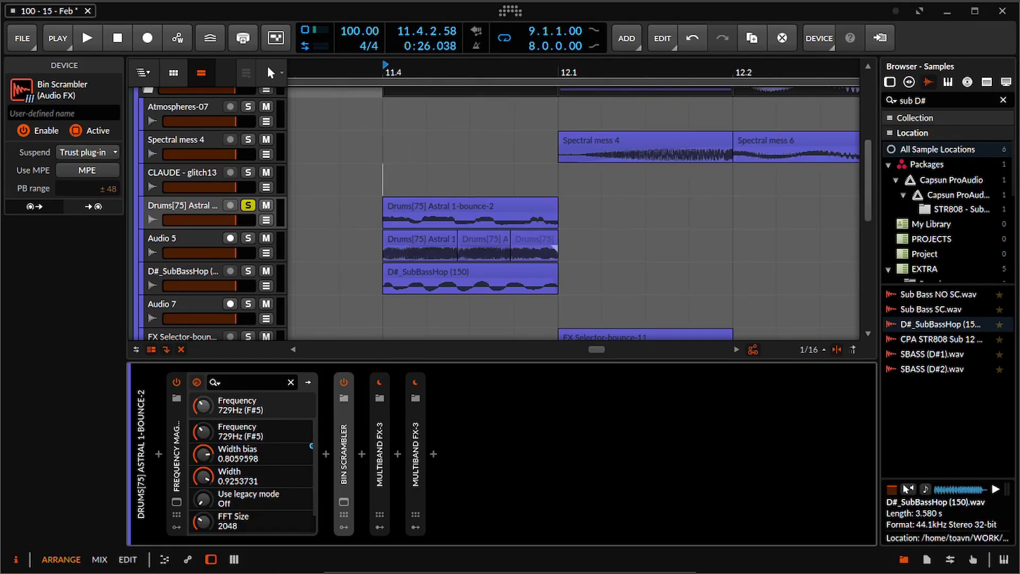
click(184, 206)
key(alt+a)
click(183, 239)
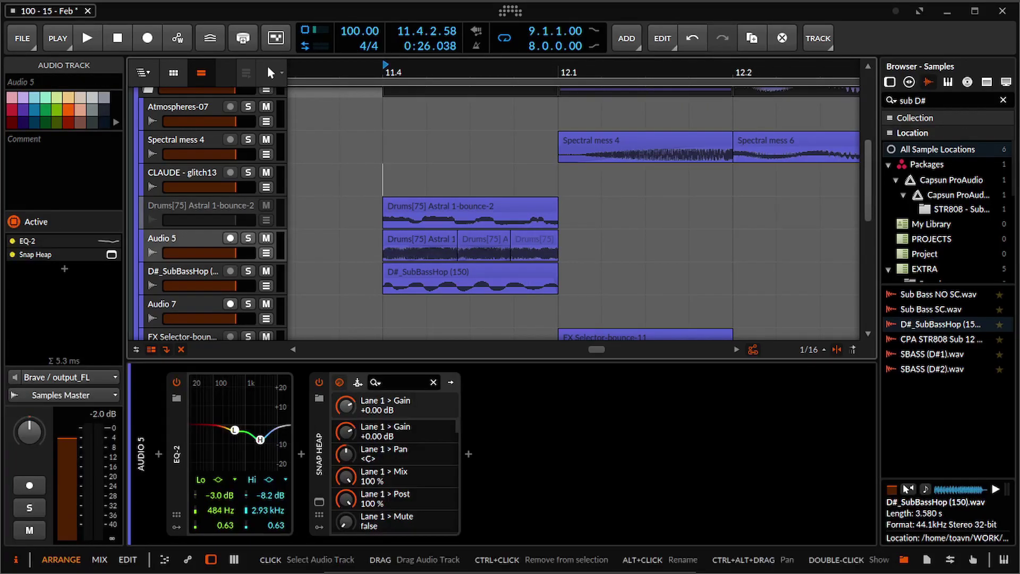
Step: Solo Audio 5 and audition its chopped drum clips
scroll(236, 284, down, 1)
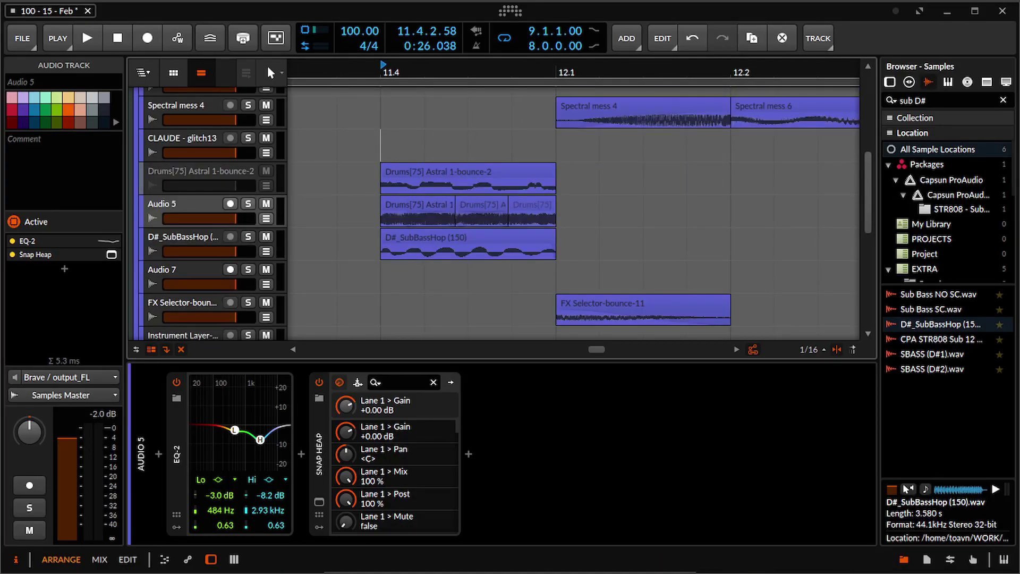
click(248, 204)
key(space)
key(space)
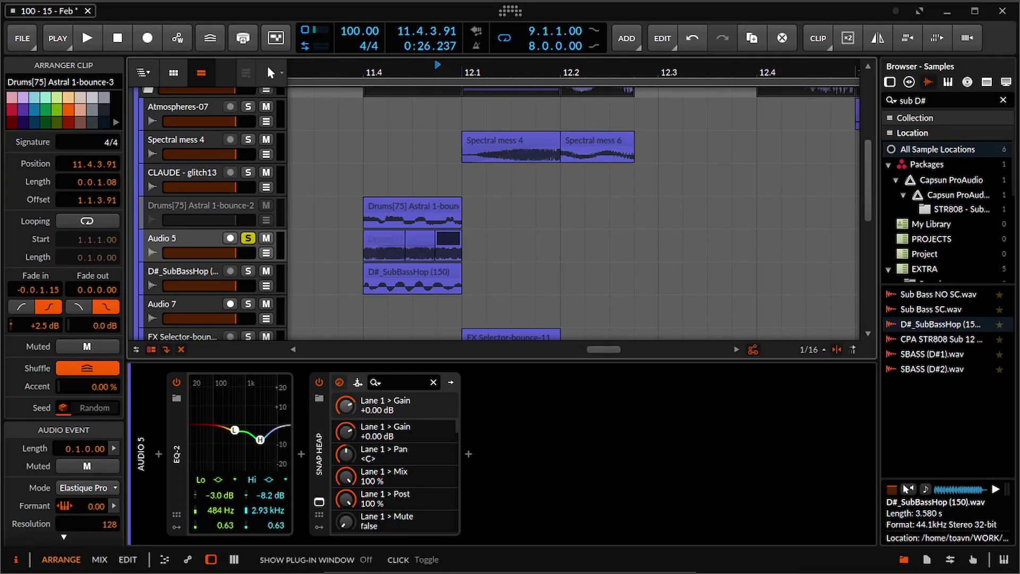
Step: Open Audio 5's Snap Heap window and examine the Comb Filter and second Filter on Serial Bus 1
click(319, 502)
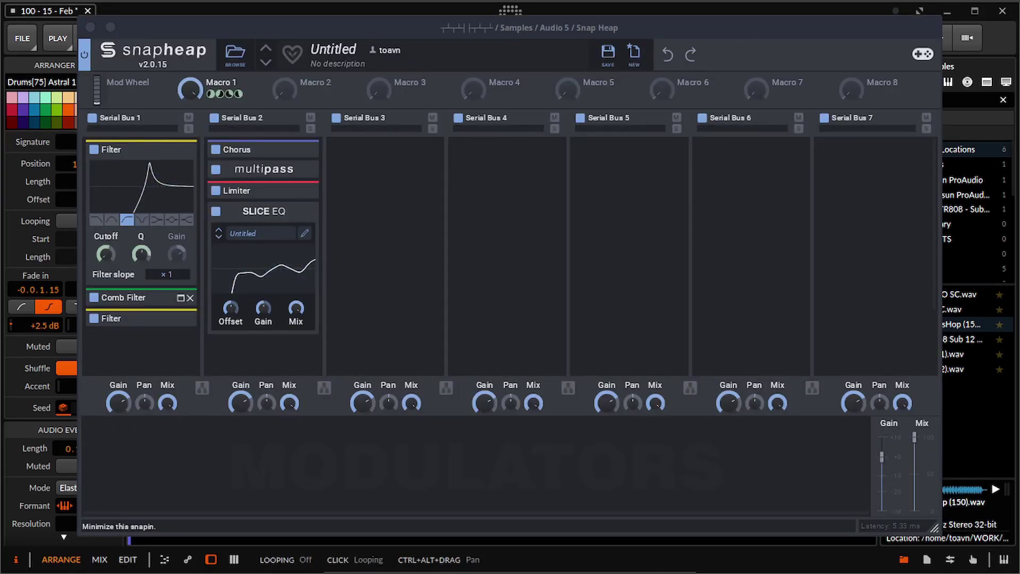
click(181, 297)
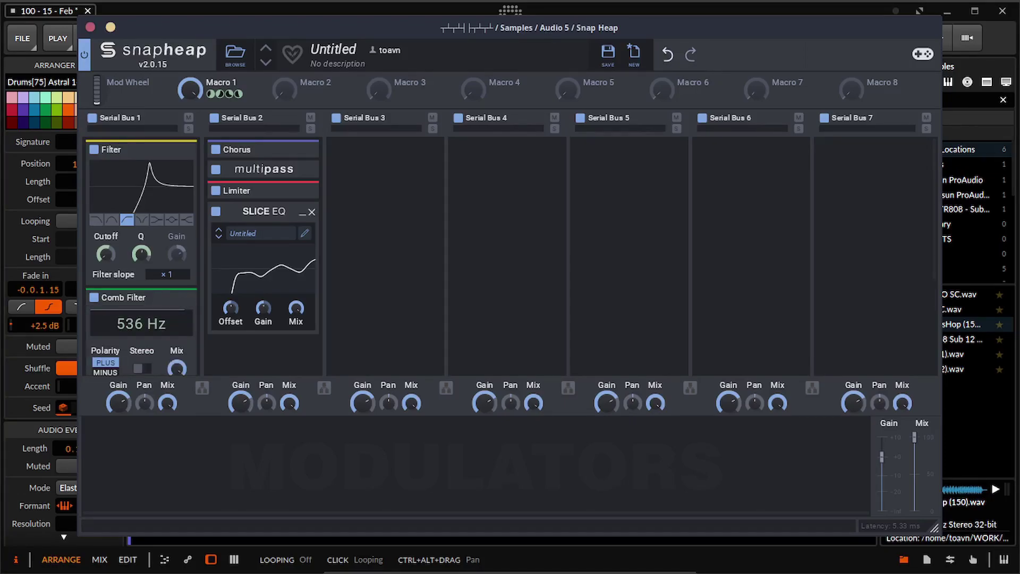
key(space)
click(180, 299)
click(180, 318)
scroll(176, 250, down, 3)
scroll(182, 295, up, 2)
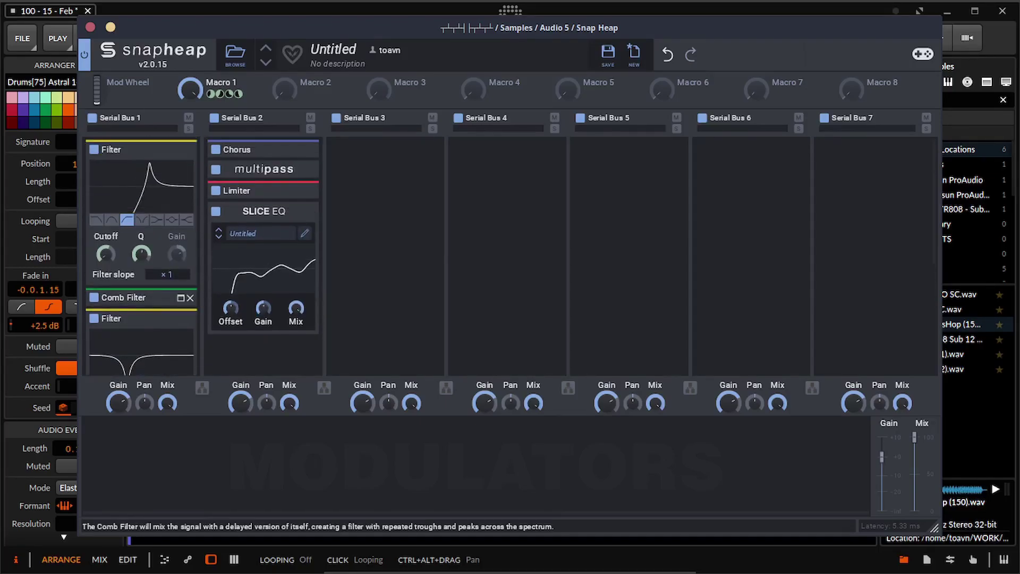
scroll(182, 289, down, 1)
key(space)
click(181, 283)
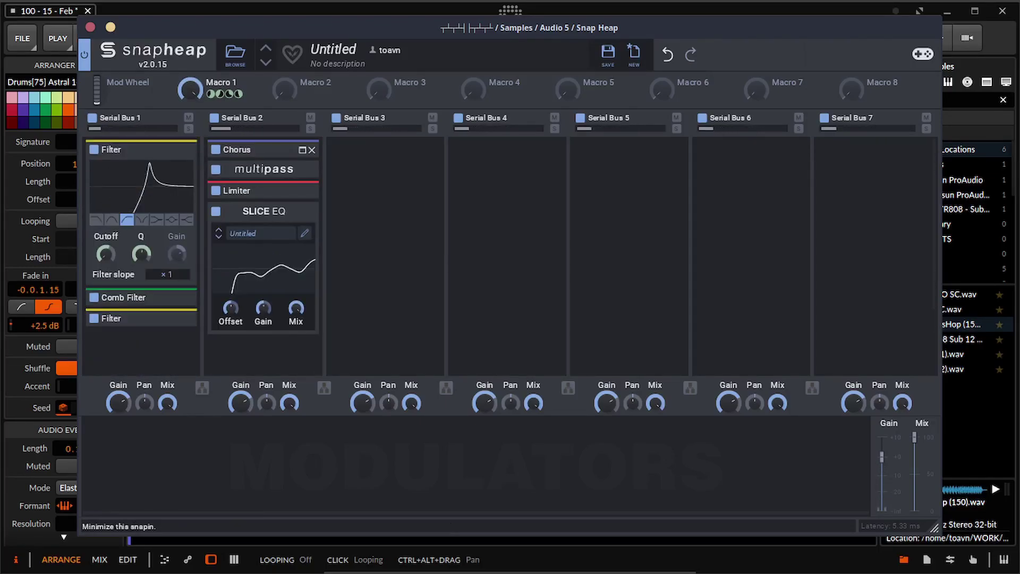
Step: Play the clips while examining the Chorus and Multipass modules on Snap Heap's Serial Bus 2
key(space)
click(215, 149)
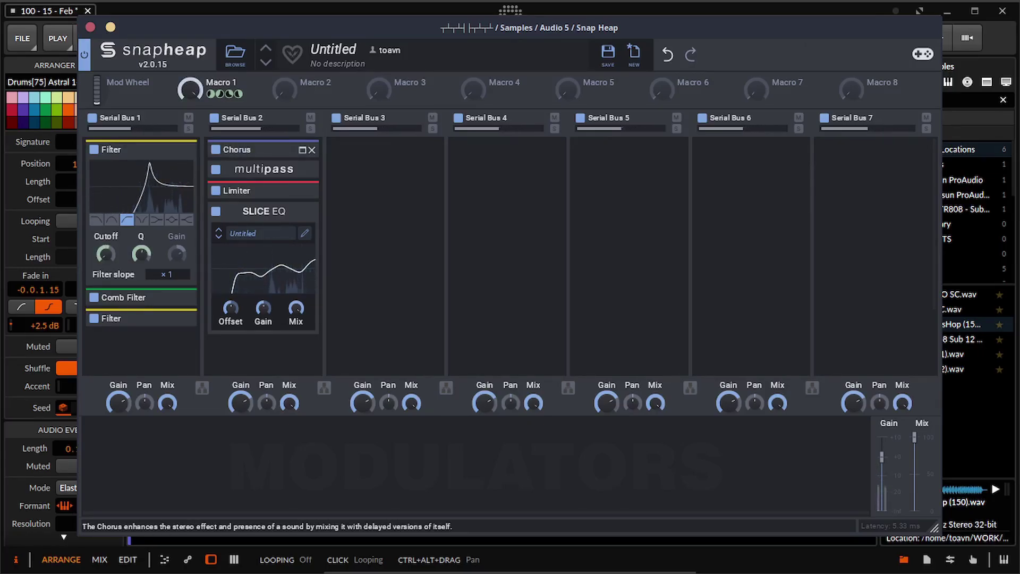
click(302, 150)
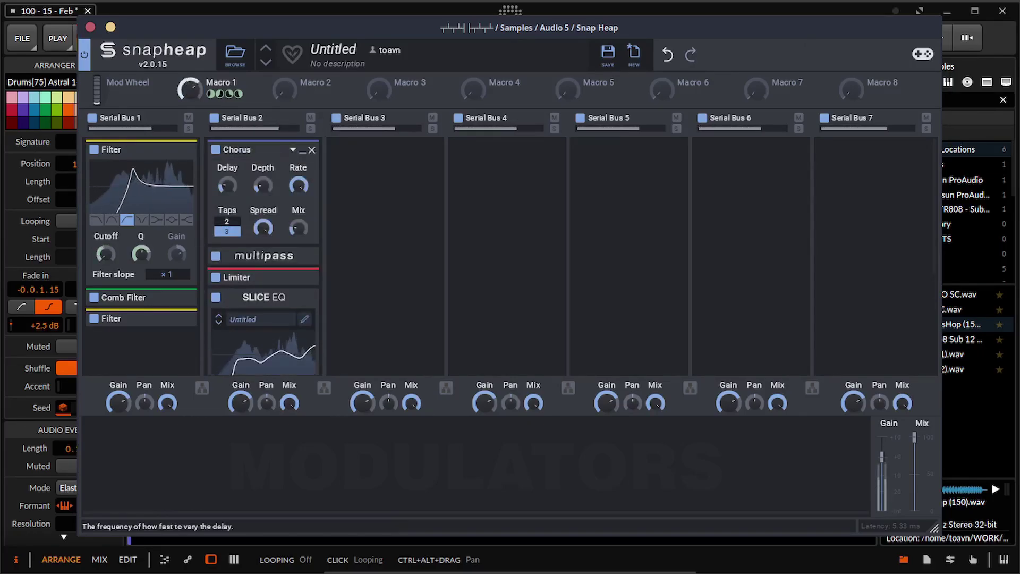
click(302, 150)
click(302, 170)
click(302, 170)
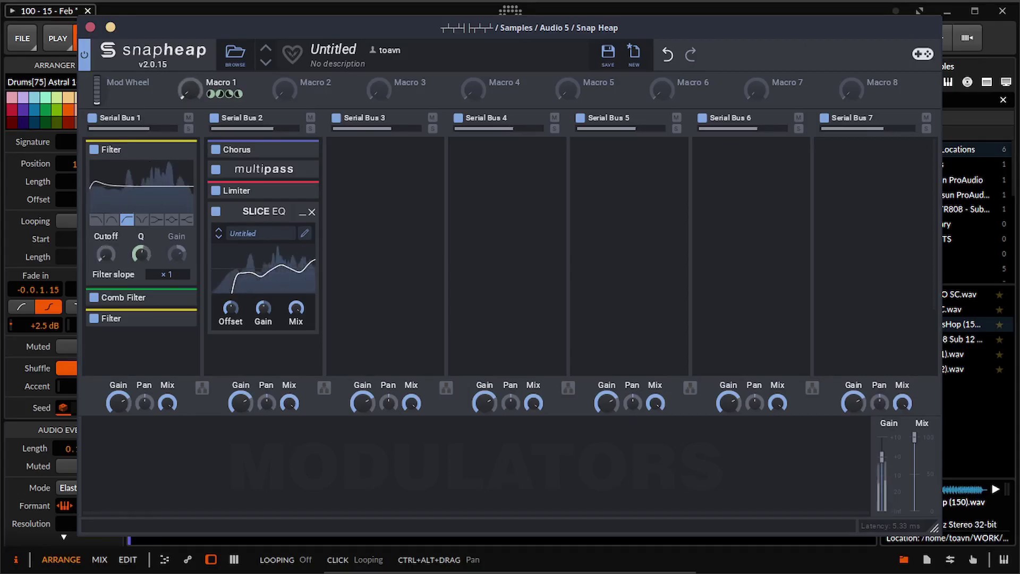
key(space)
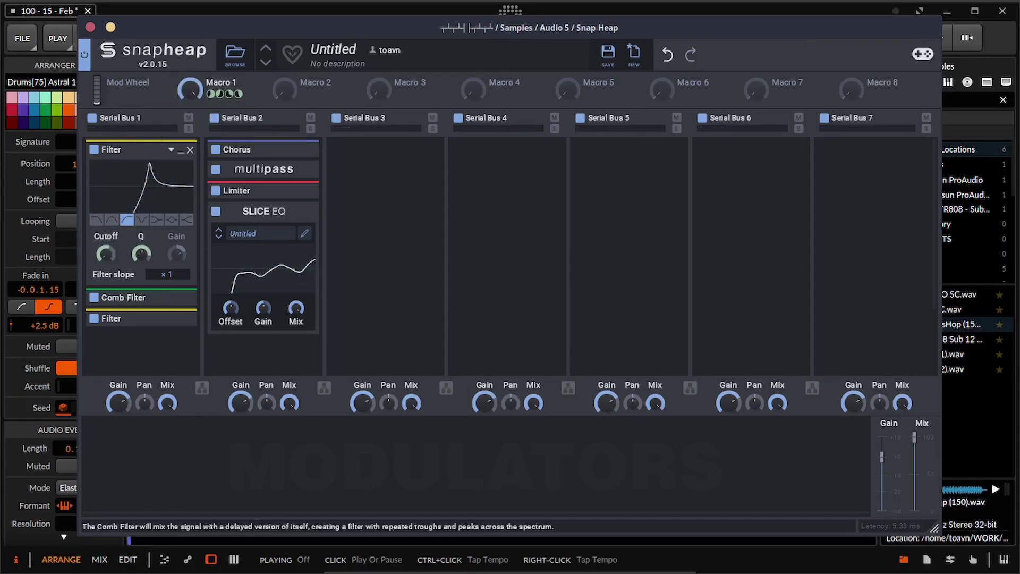
Step: Close the Snap Heap window and audition the soloed Audio 5 clips in the arrangement
click(90, 26)
drag(462, 244, 477, 215)
key(space)
key(space)
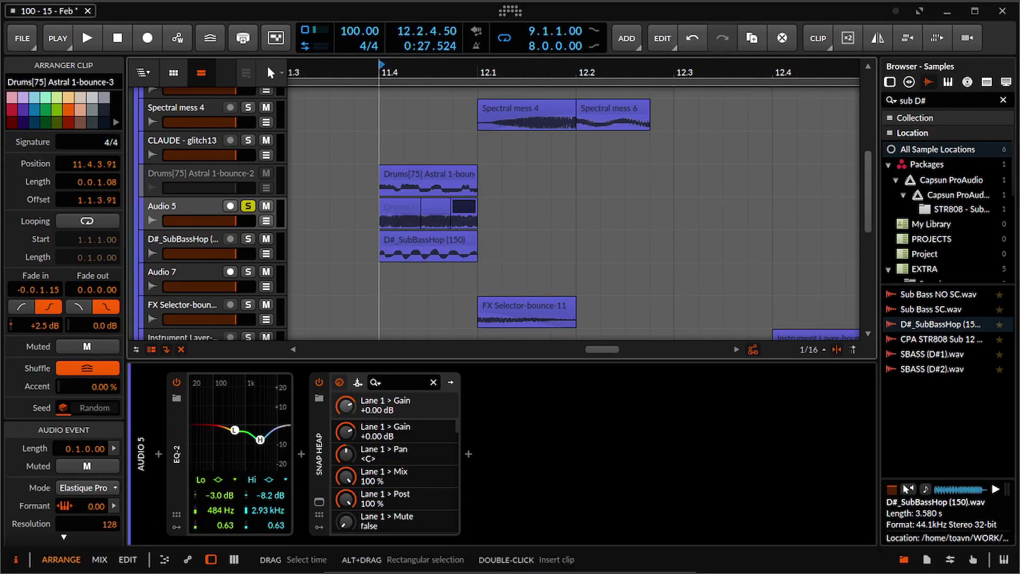
Step: Audition D#_SubBassHop (150) soloed from 11.4.1.00, and clear the solo to hear it with the other tracks
click(378, 246)
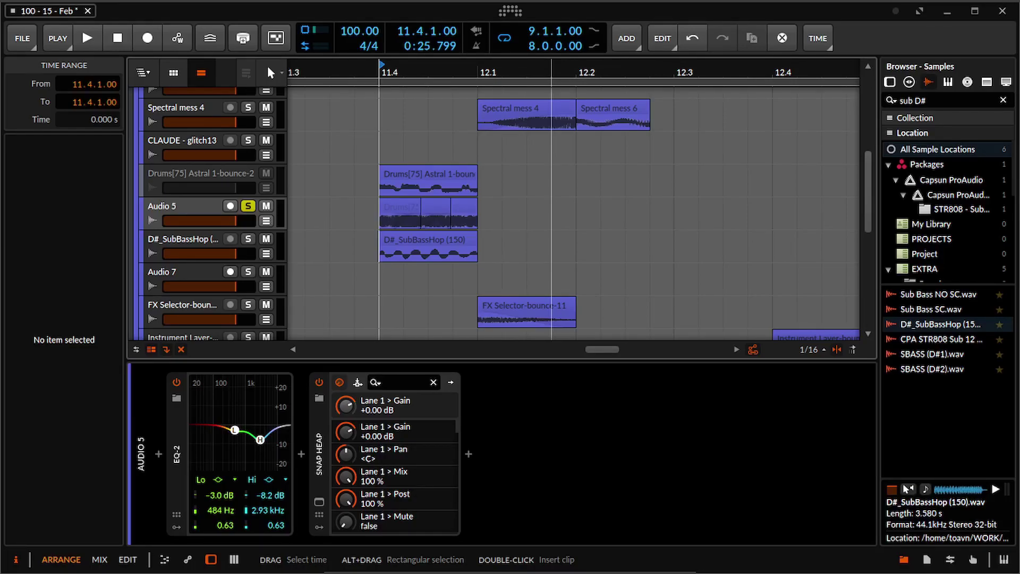
click(248, 239)
key(space)
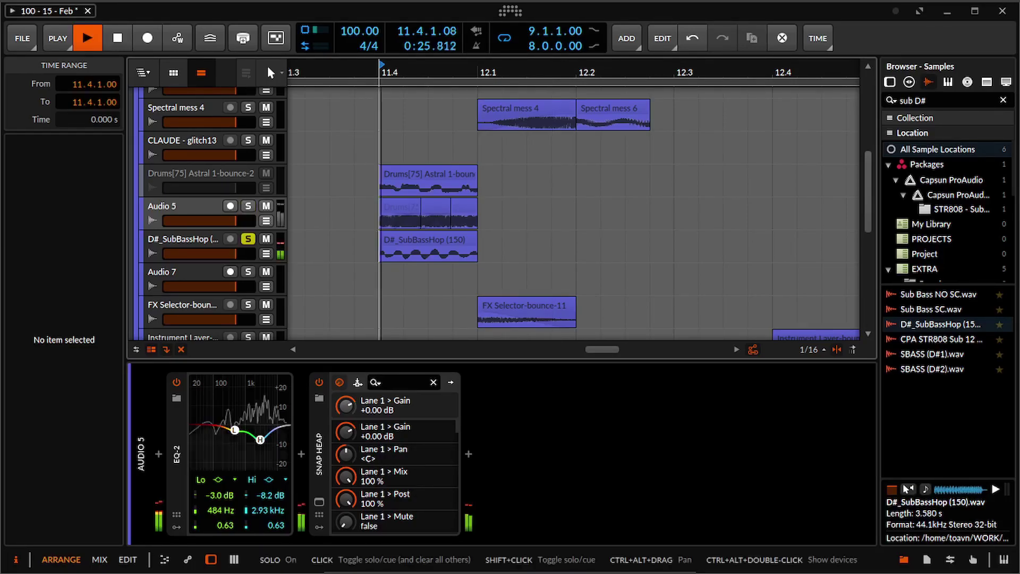
click(248, 238)
key(space)
key(space)
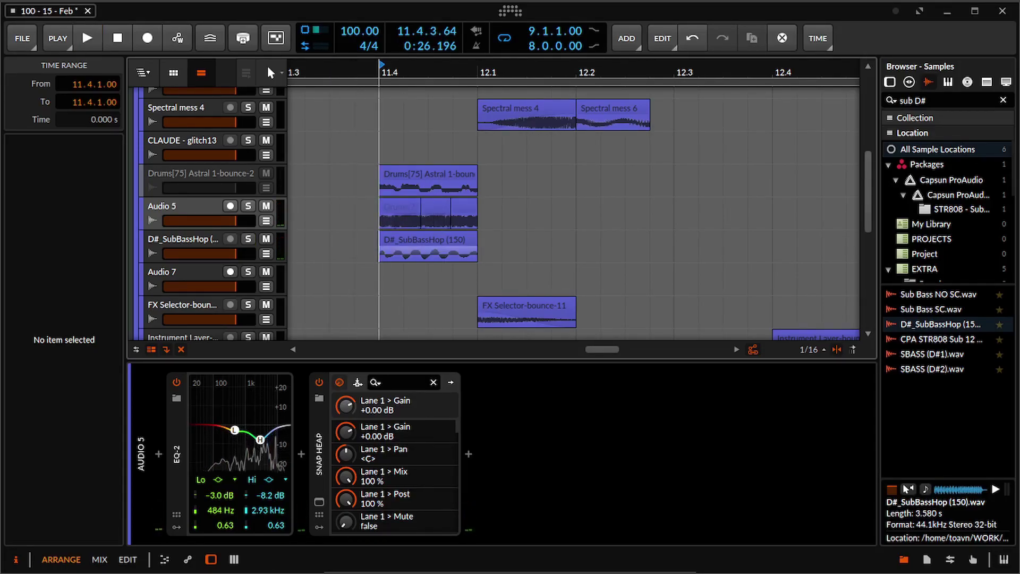
key(space)
key(space)
Step: Select the D#_SubBassHop (150) track to view its IL Maximus device, and hide the device chain
drag(551, 212, 409, 195)
scroll(374, 247, down, 8)
click(183, 227)
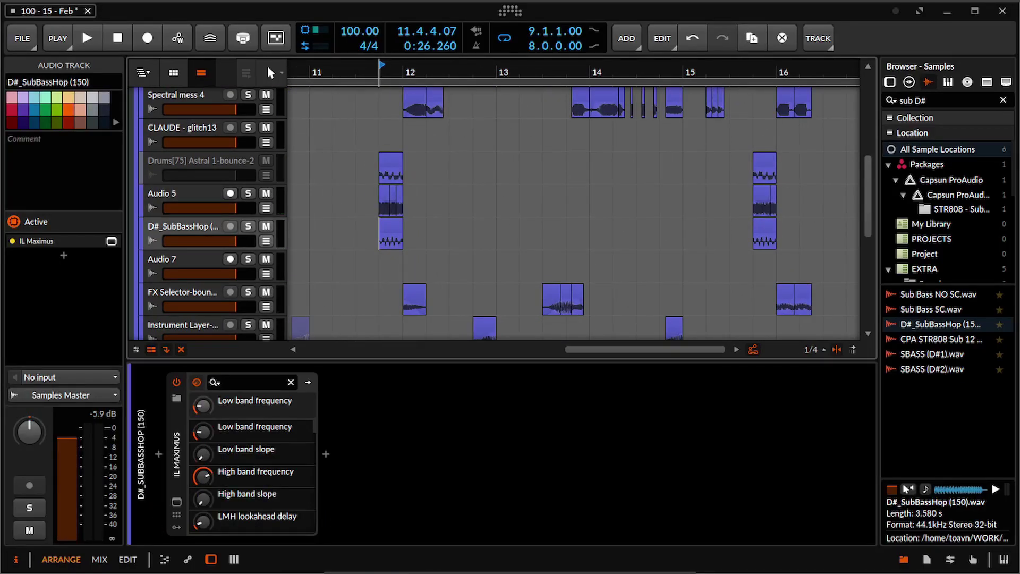
key(d)
key(d)
scroll(412, 212, up, 8)
drag(411, 212, 412, 354)
scroll(690, 319, down, 8)
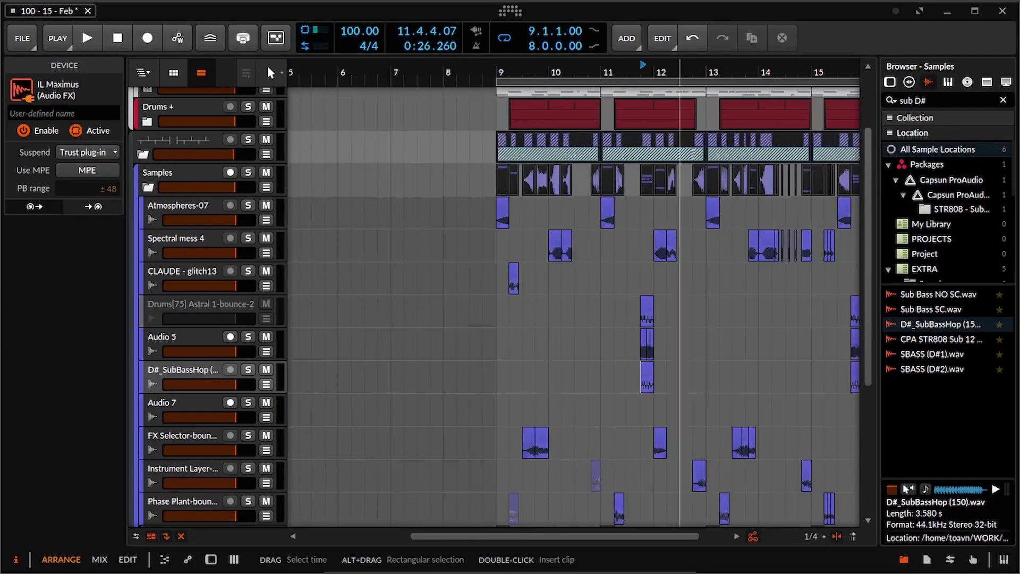
Step: Place the play start at 9.1.1.00 and audition Group 11 soloed
drag(685, 319, 517, 276)
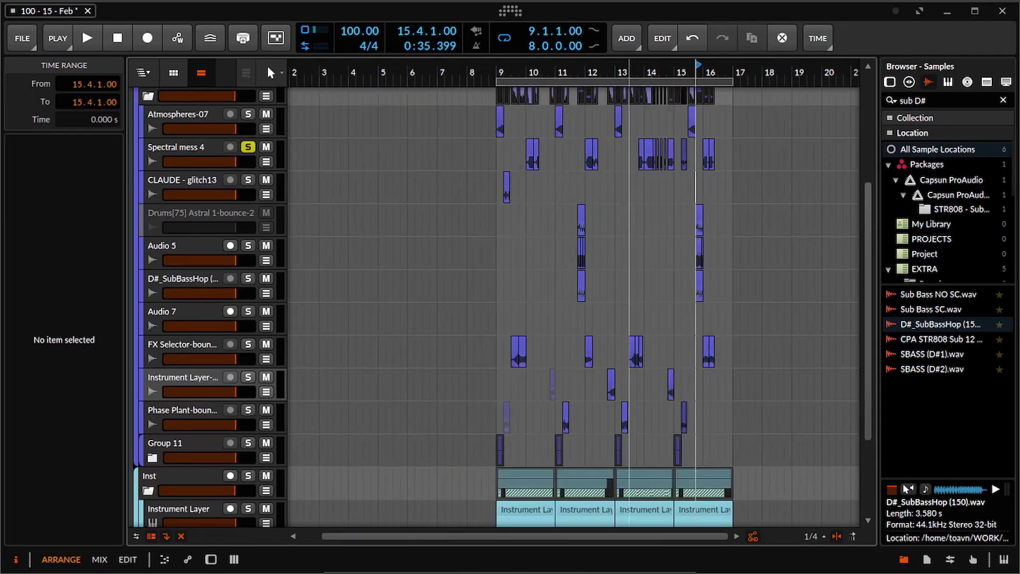
drag(628, 384, 594, 265)
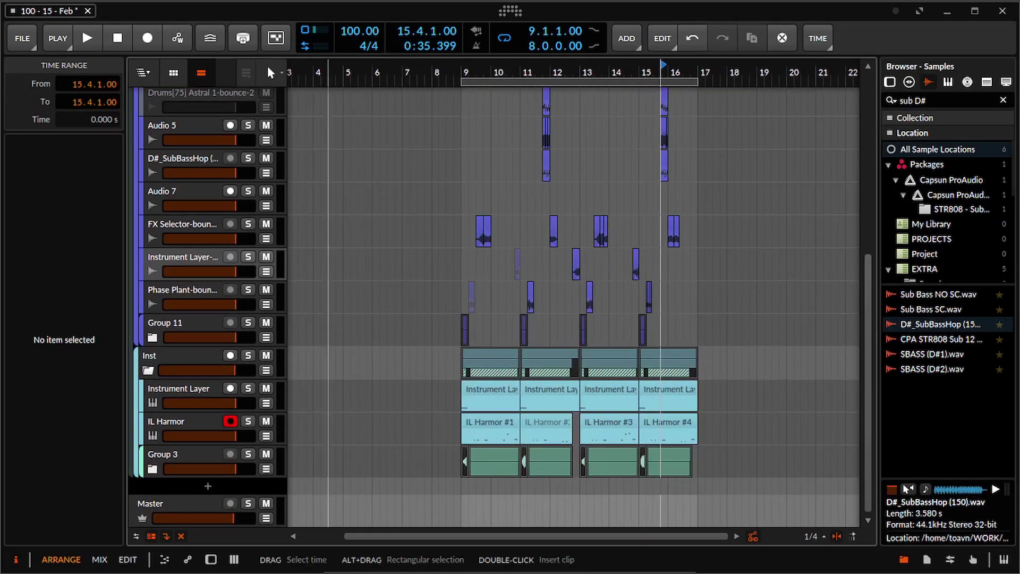
scroll(418, 264, up, 5)
click(522, 265)
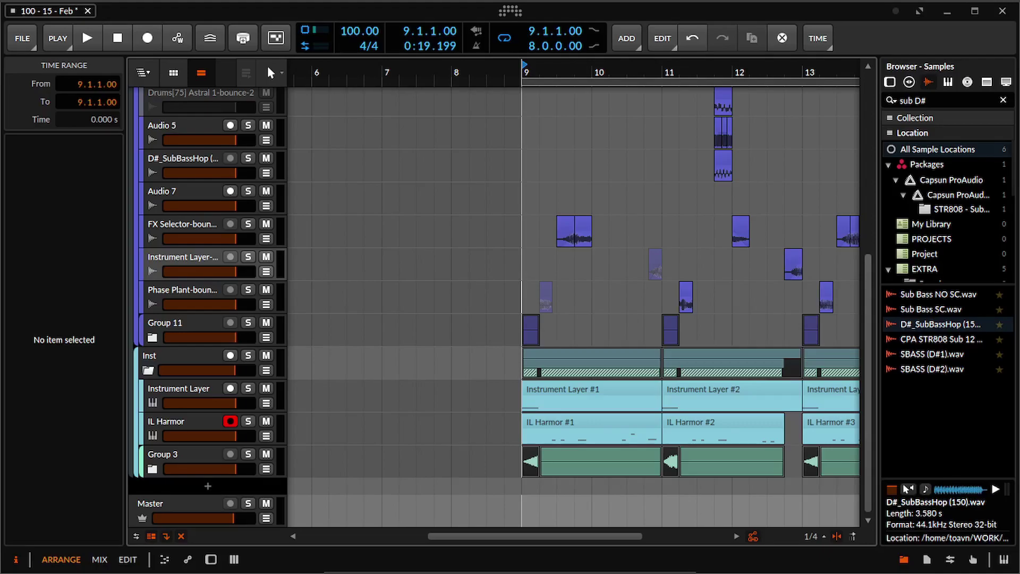
click(248, 323)
key(space)
key(space)
Step: Expand Group 11 to show its two Cymatics percussion tracks, and select the group to view its effects
click(153, 337)
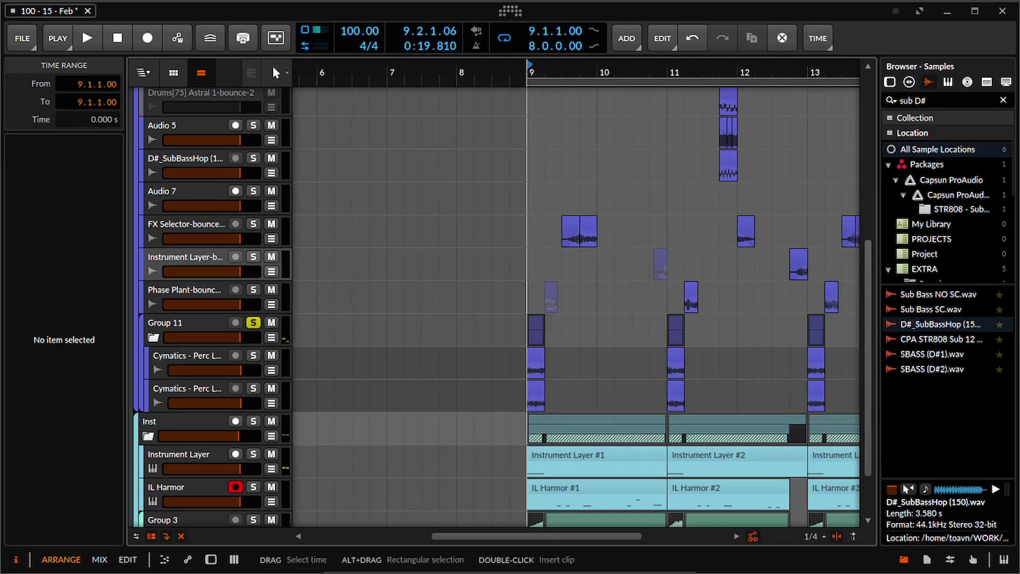
scroll(534, 367, up, 10)
scroll(589, 319, down, 4)
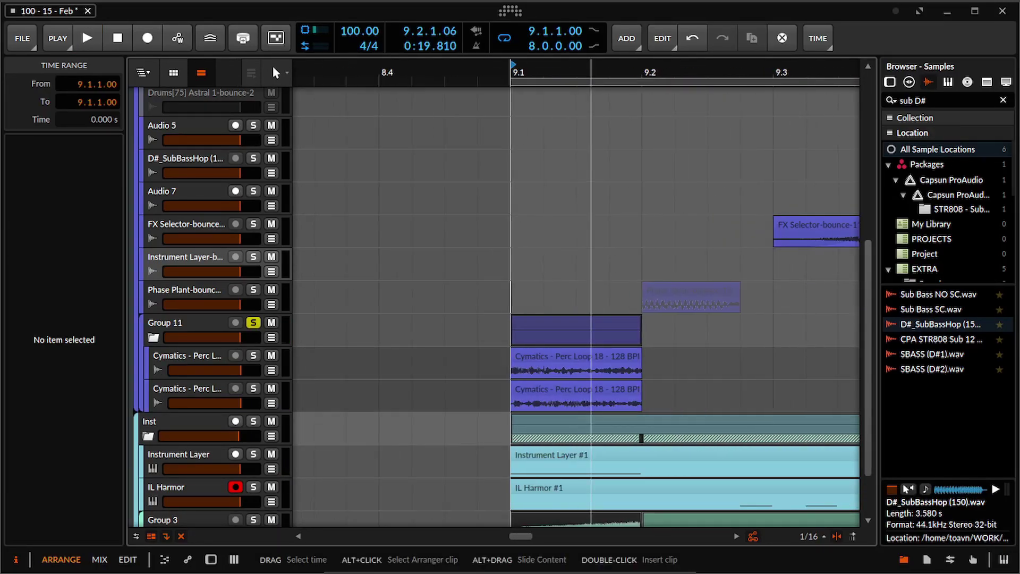
drag(589, 330, 543, 309)
click(192, 304)
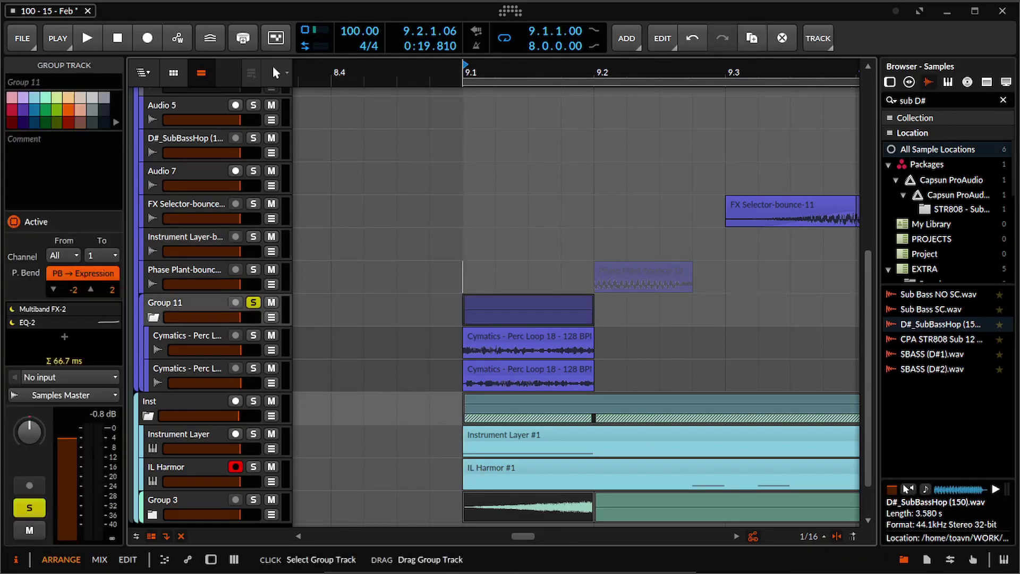
Step: Show Group 11's device chain, and audition the group with Multiband FX-2 and EQ-2 deactivated
key(d)
key(d)
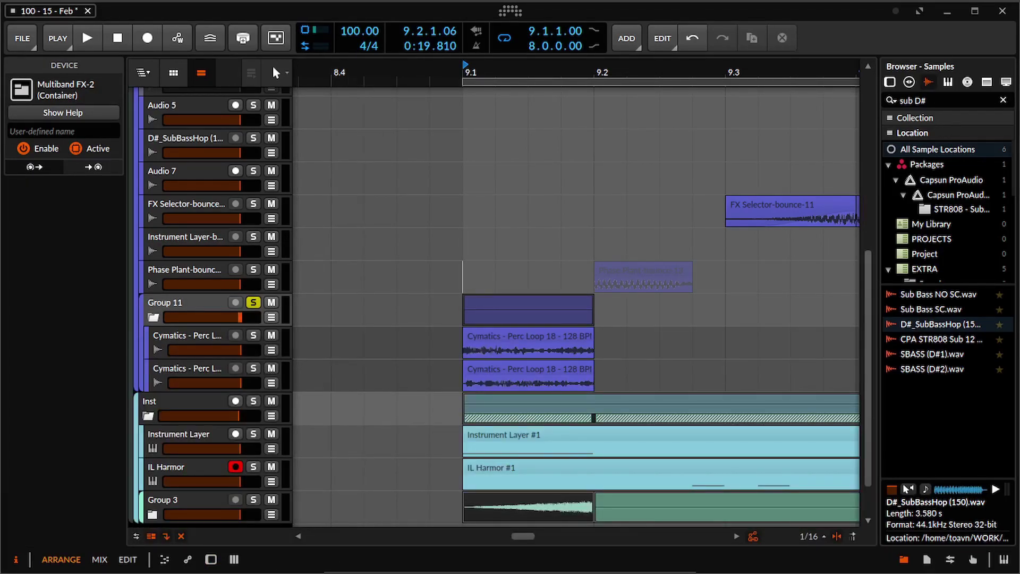
key(d)
key(ctrl+a)
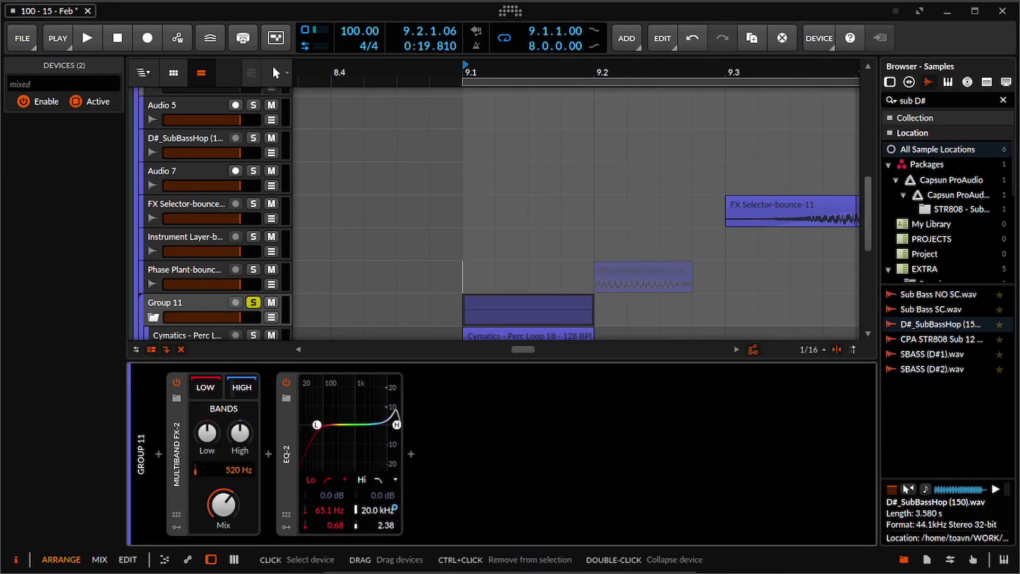
key(space)
key(space)
key(space)
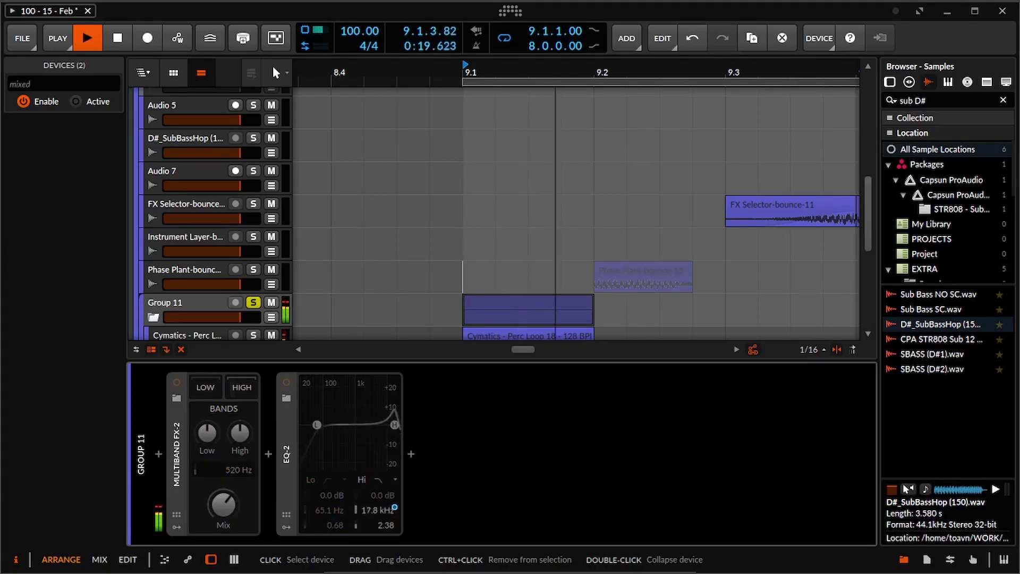
key(space)
Step: Reactivate Multiband FX-2 and EQ-2, and audition Group 11 with both effects running
key(alt+a)
key(space)
key(space)
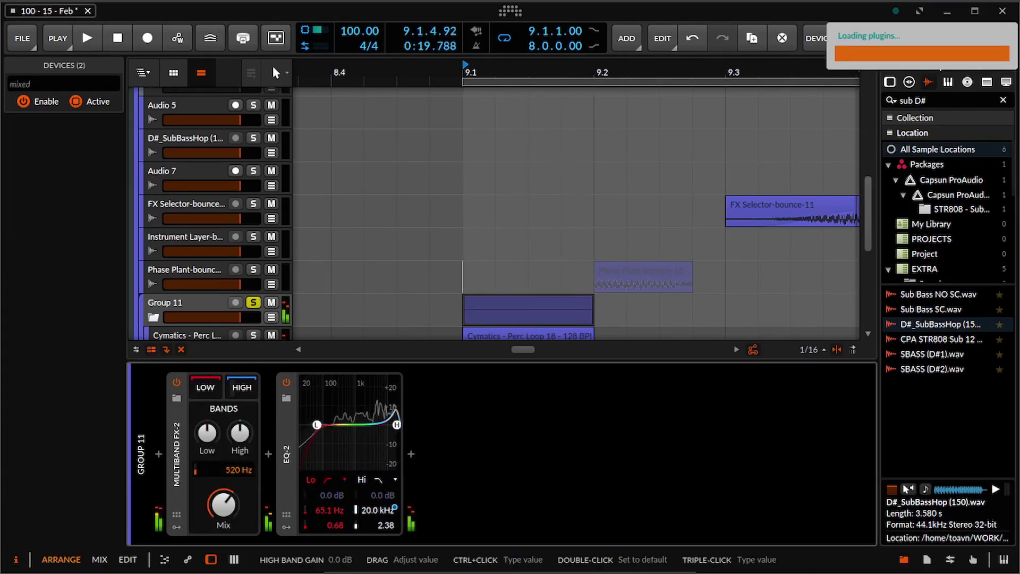
key(space)
drag(371, 426, 398, 419)
key(space)
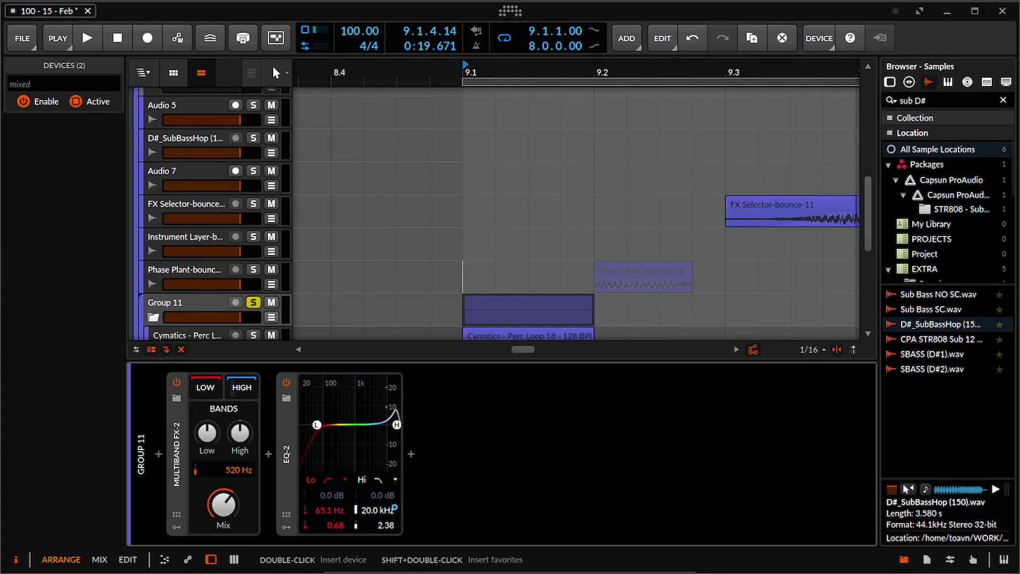
Step: Reveal the FX Layer inside Multiband FX-2, audition Group 11, and view the Morph plug-in's window before closing it
scroll(563, 285, down, 4)
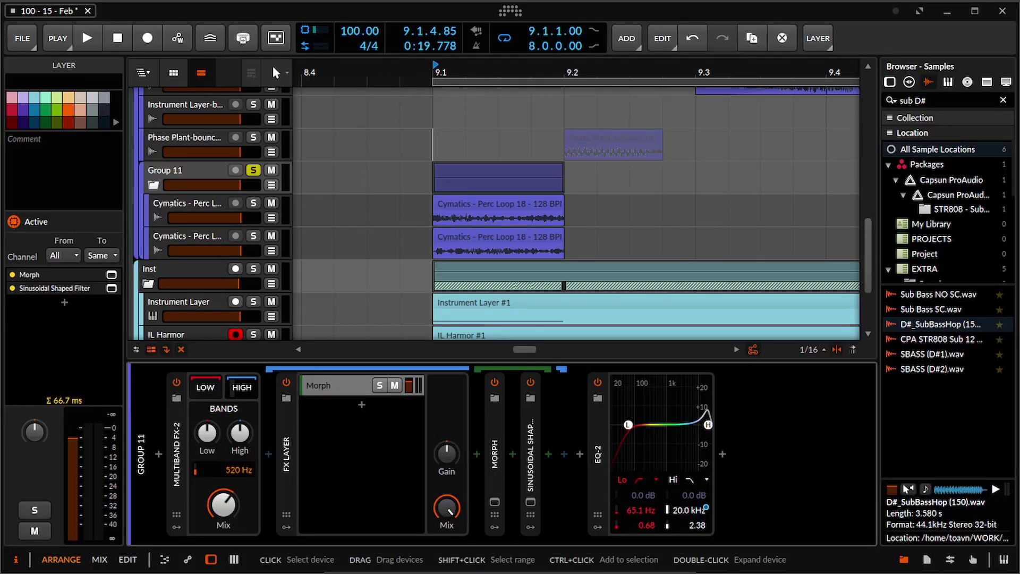
click(495, 454)
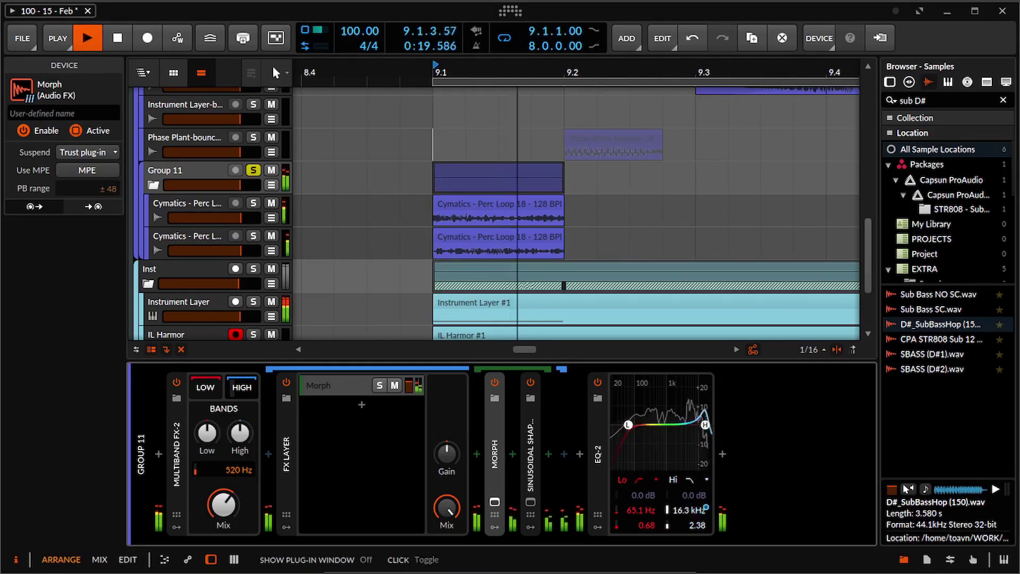
key(space)
click(494, 501)
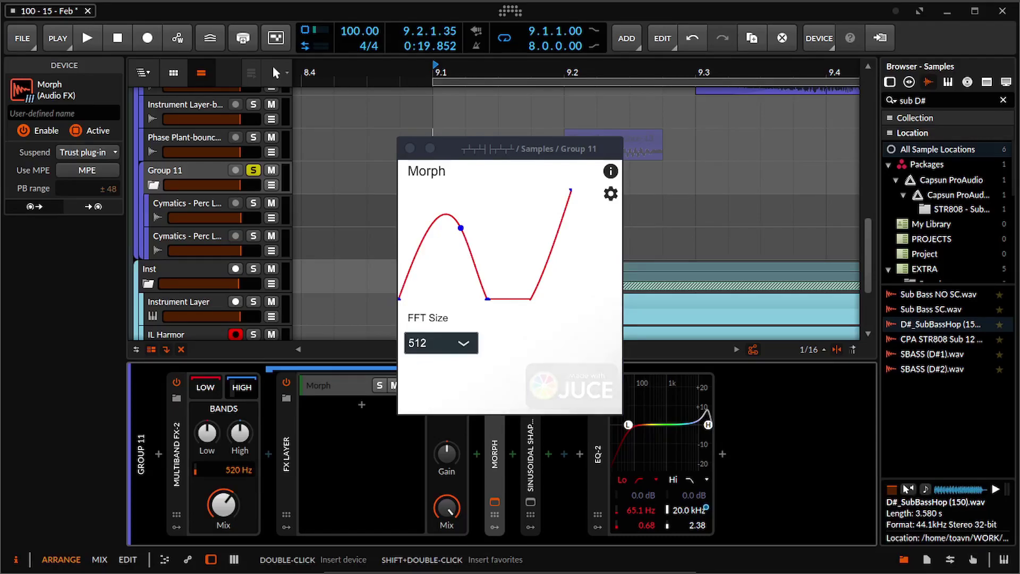
click(495, 501)
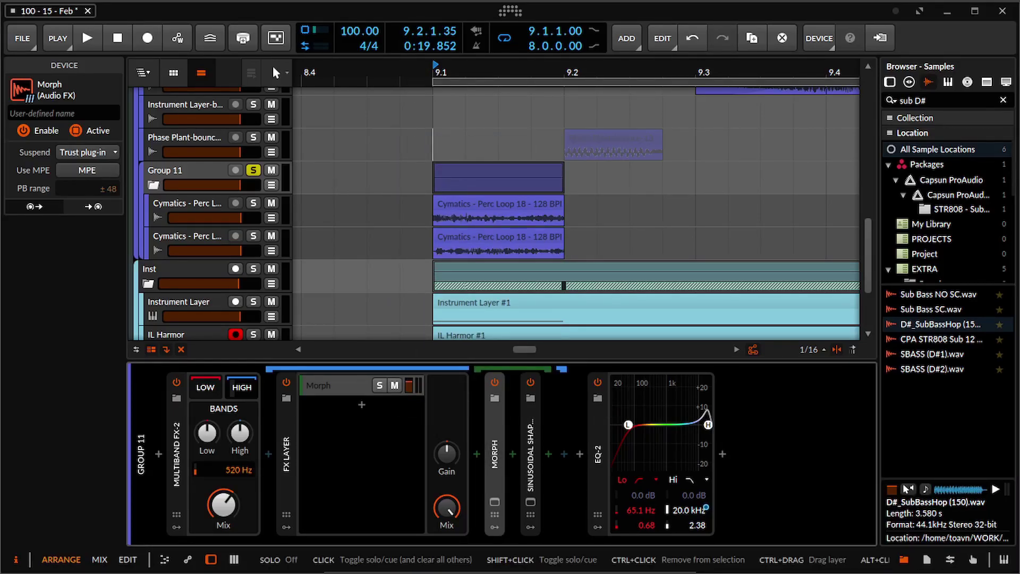
Step: Open the Sinusoidal Shaped Filter on the Morph layer, and audition Group 11 while checking its Sinusoid Shape Frequency
click(335, 385)
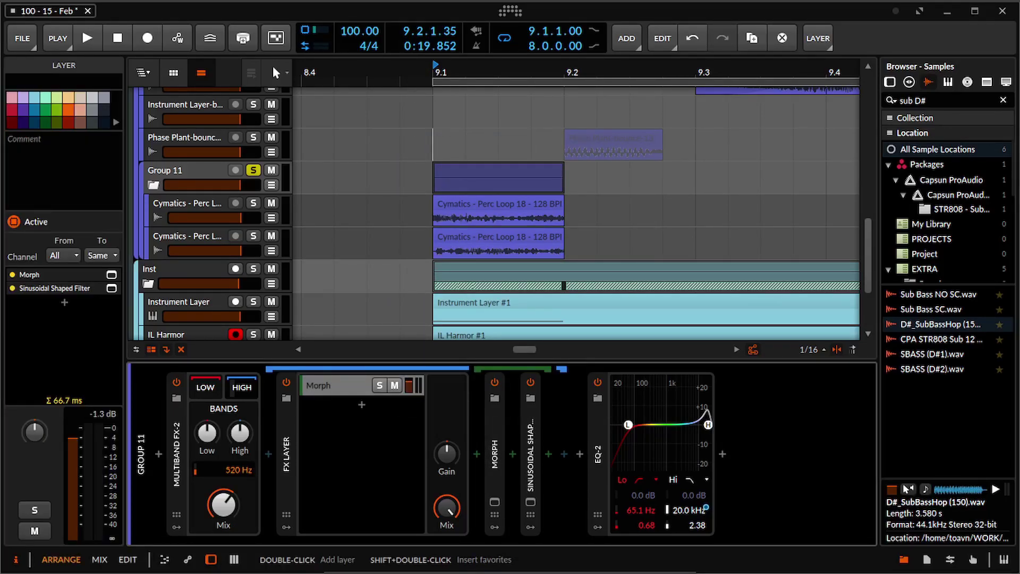
click(112, 288)
drag(510, 104, 368, 110)
key(space)
mouse_move(265, 207)
mouse_down()
mouse_move(451, 207)
mouse_move(265, 207)
mouse_up()
key(space)
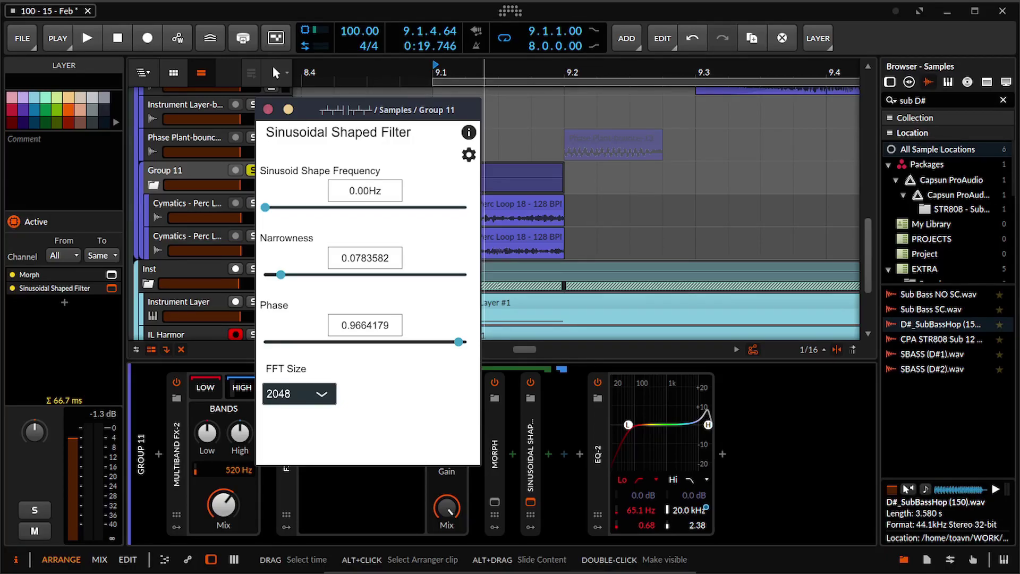
Step: View the Sinusoidal Shaped Filter's FFT Style setting, and close the plug-in window
click(469, 155)
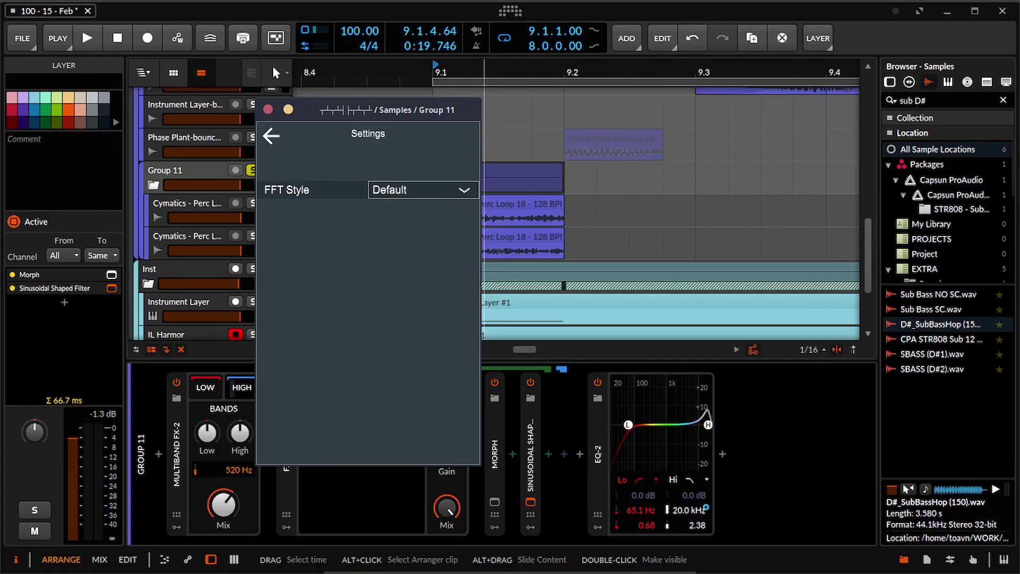
drag(386, 110, 576, 112)
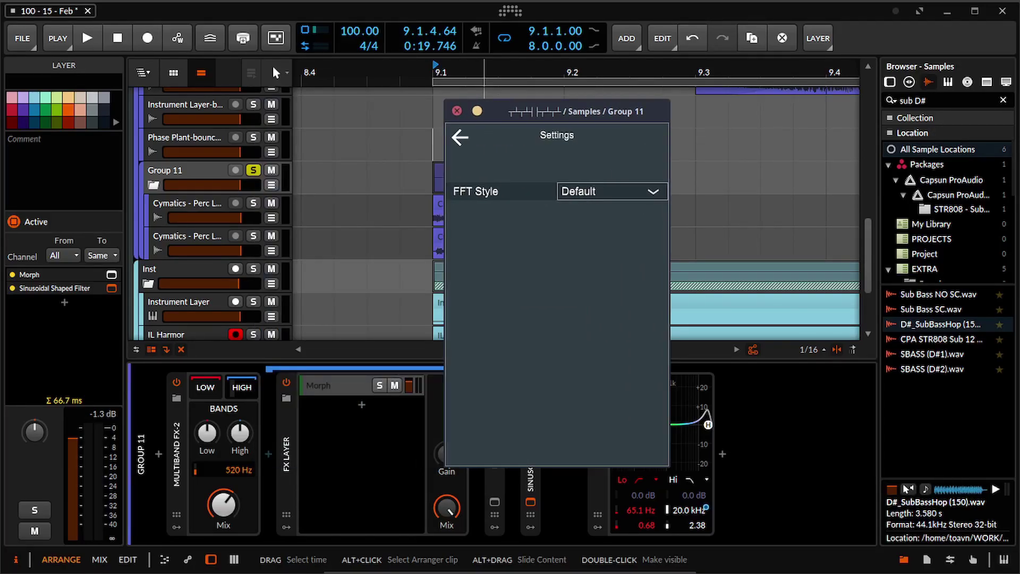
click(456, 110)
Step: Audition Group 11 with Multiband FX-2's low band gain at −∞ dB, and again with it reset to 0.0 dB
click(495, 452)
key(space)
key(space)
drag(207, 433, 208, 494)
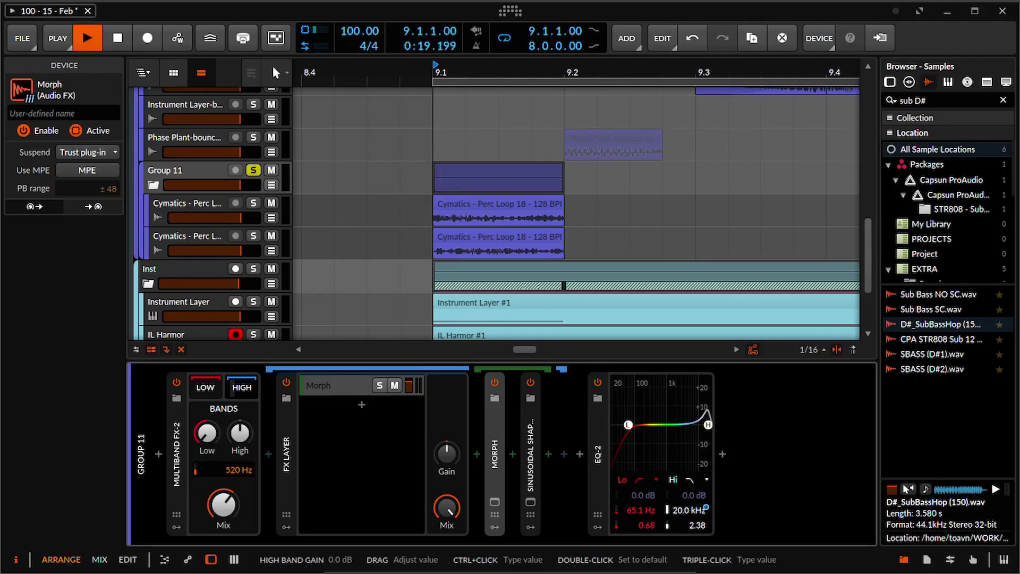
key(space)
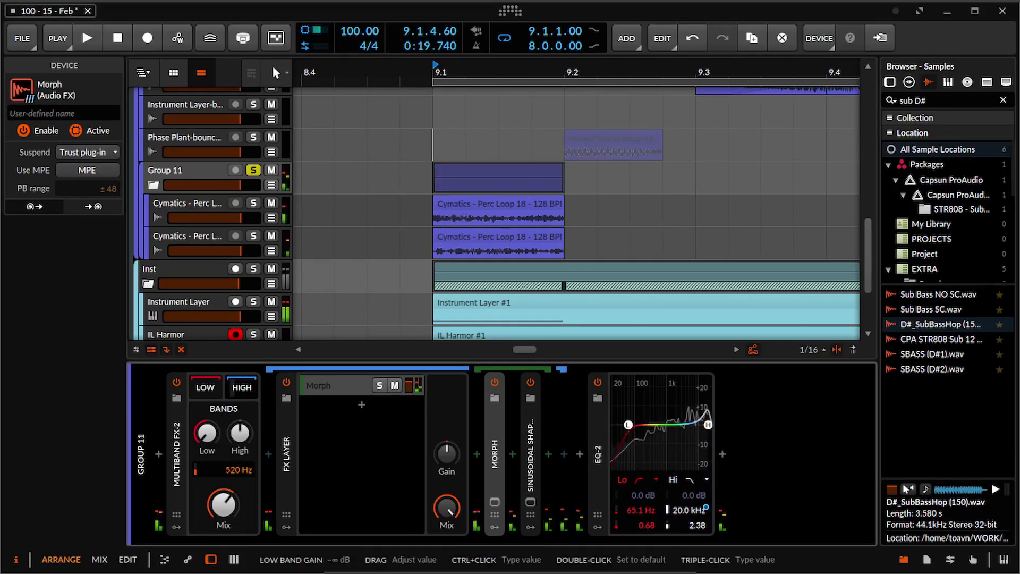
double_click(207, 433)
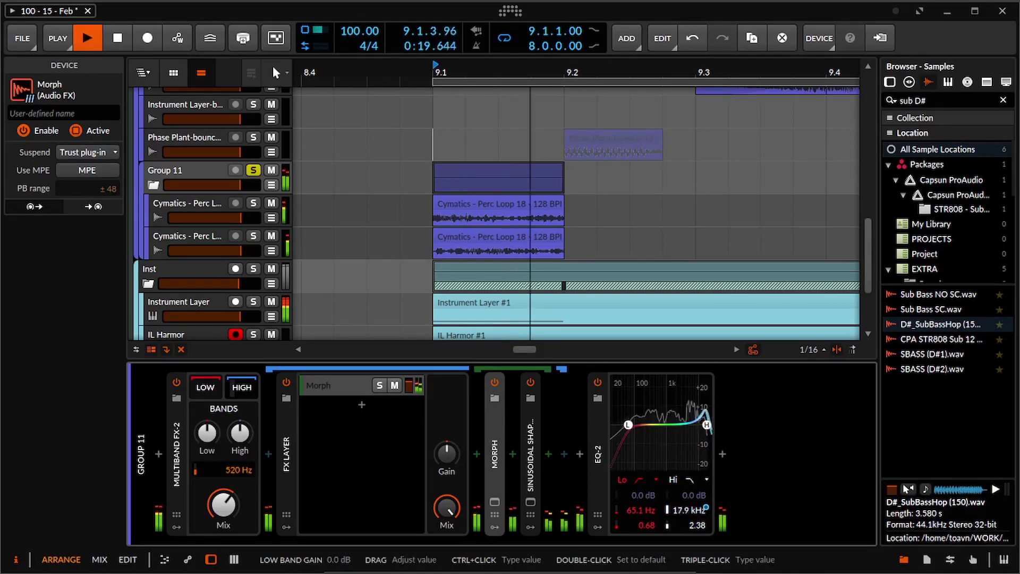
key(space)
Step: Collapse the Samples group, and audition the Inst group soloed from 9.1.1.00
drag(399, 255, 304, 233)
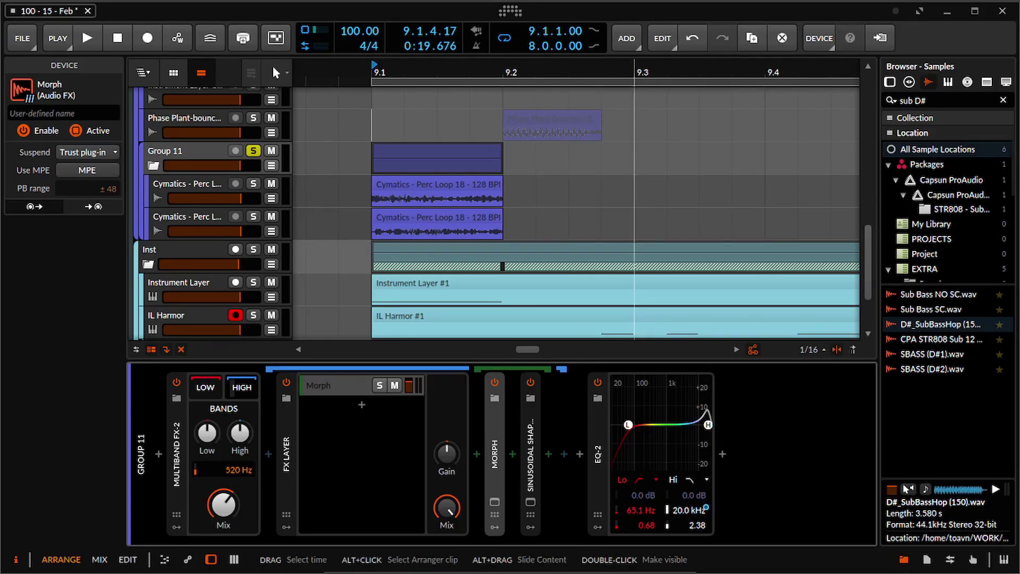
key(space)
key(space)
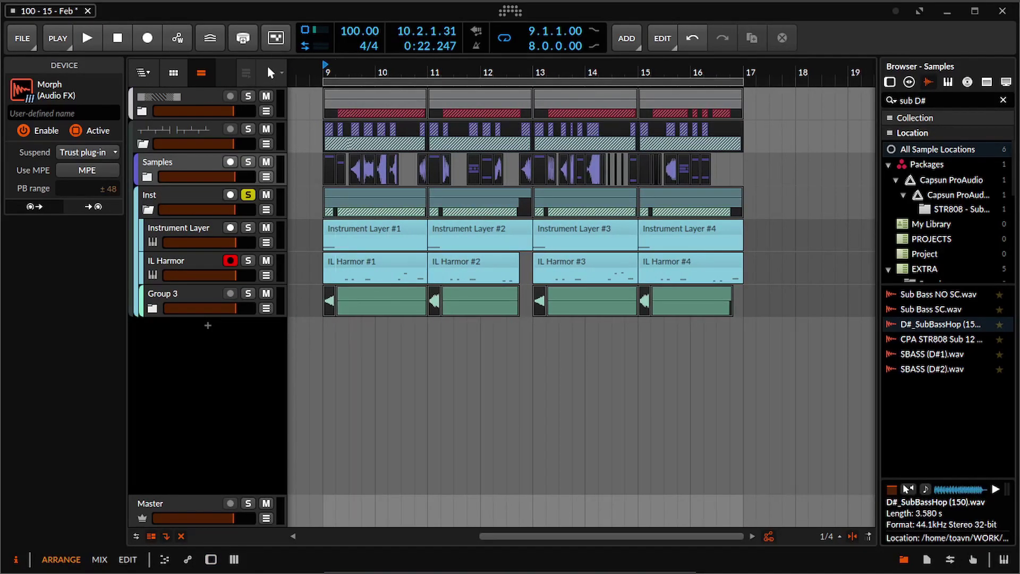
key(space)
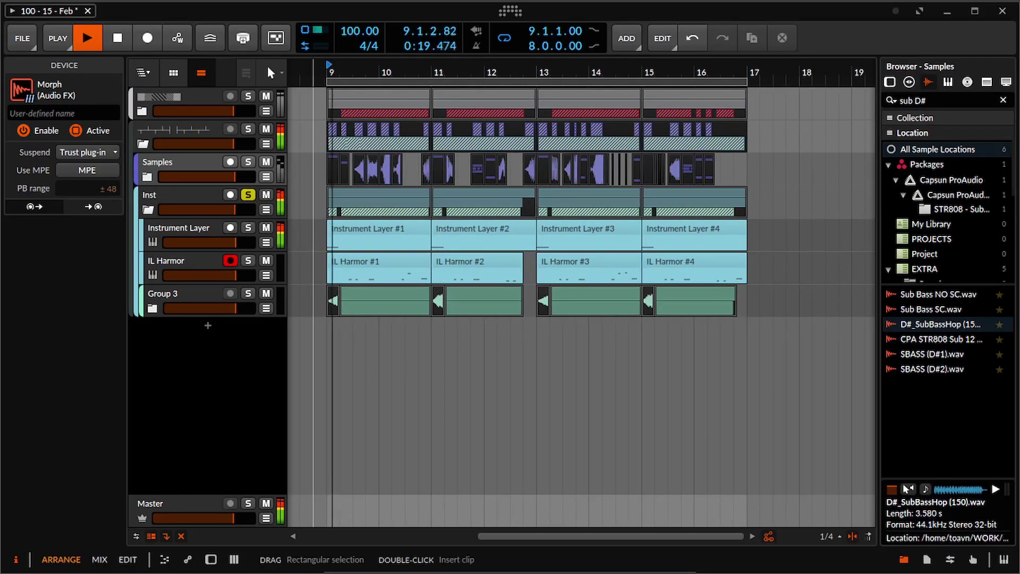
key(space)
Step: Audition the Instrument Layer track soloed, and show the devices on its IL Harmor layer
click(248, 228)
click(178, 227)
click(82, 27)
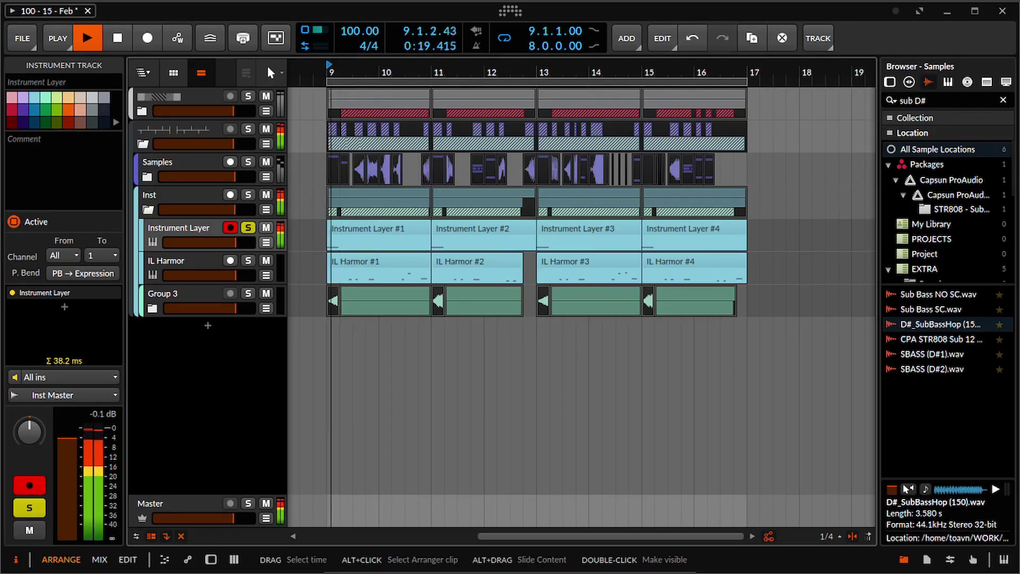
key(space)
key(d)
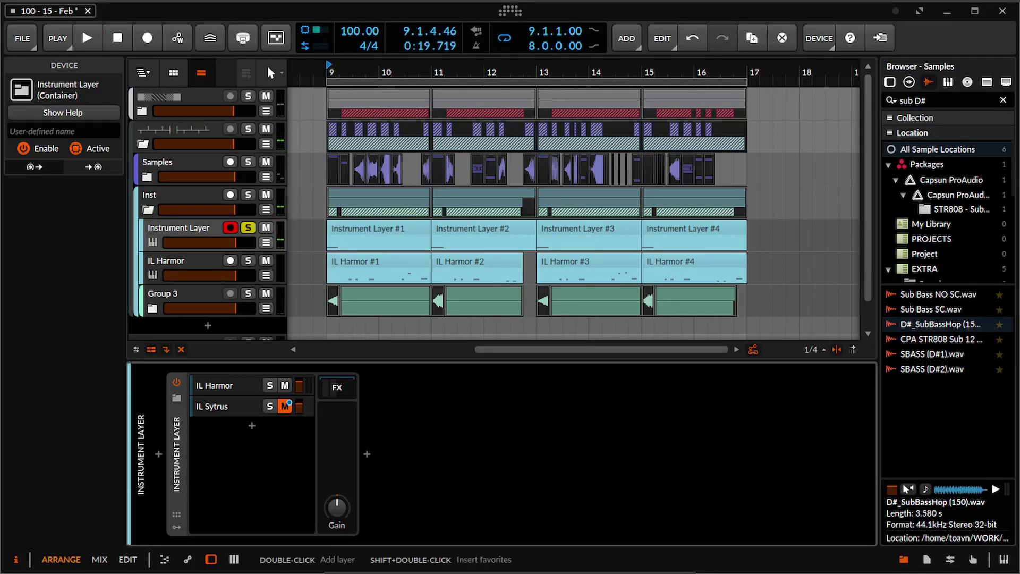
click(214, 385)
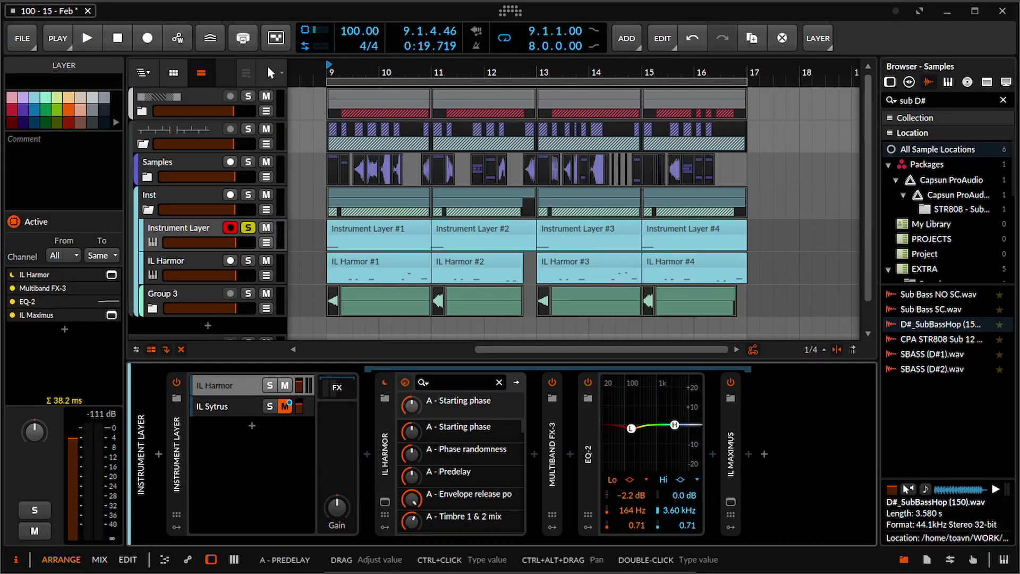
Step: Deactivate Multiband FX-3, EQ-2 and IL Maximus on the IL Harmor layer, and audition the dry sound
click(588, 455)
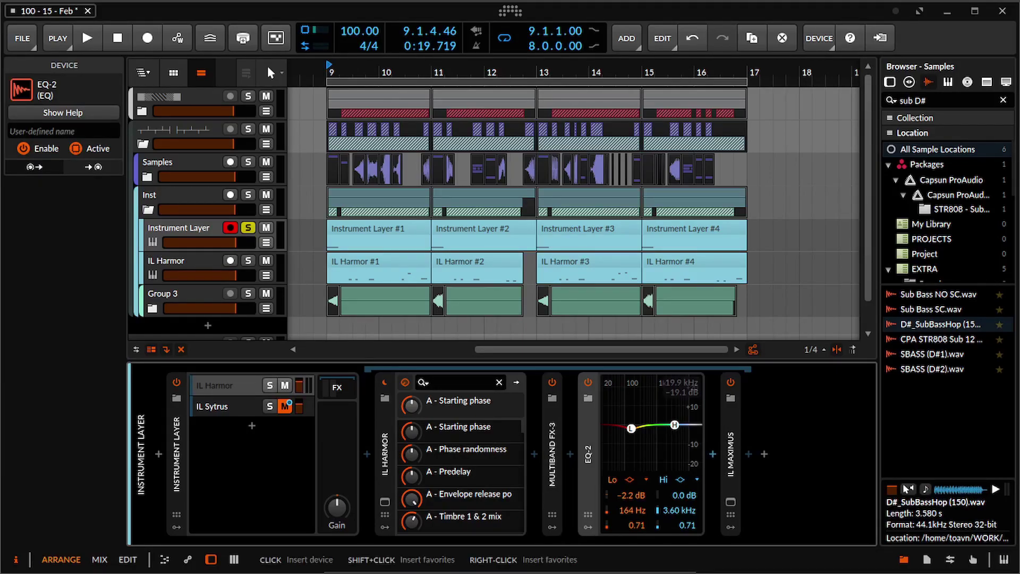
click(730, 455)
ctrl+click(552, 455)
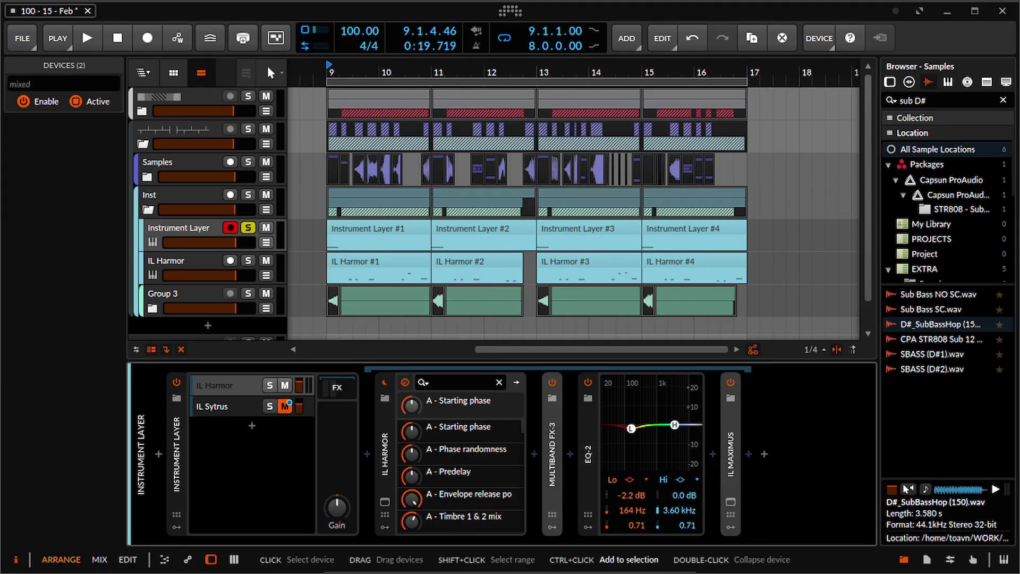
ctrl+click(588, 454)
key(alt+a)
key(space)
key(space)
key(space)
key(space)
Step: Open the IL Harmor plug-in from its layer, and audition the patch with parts A and B enabled
click(223, 386)
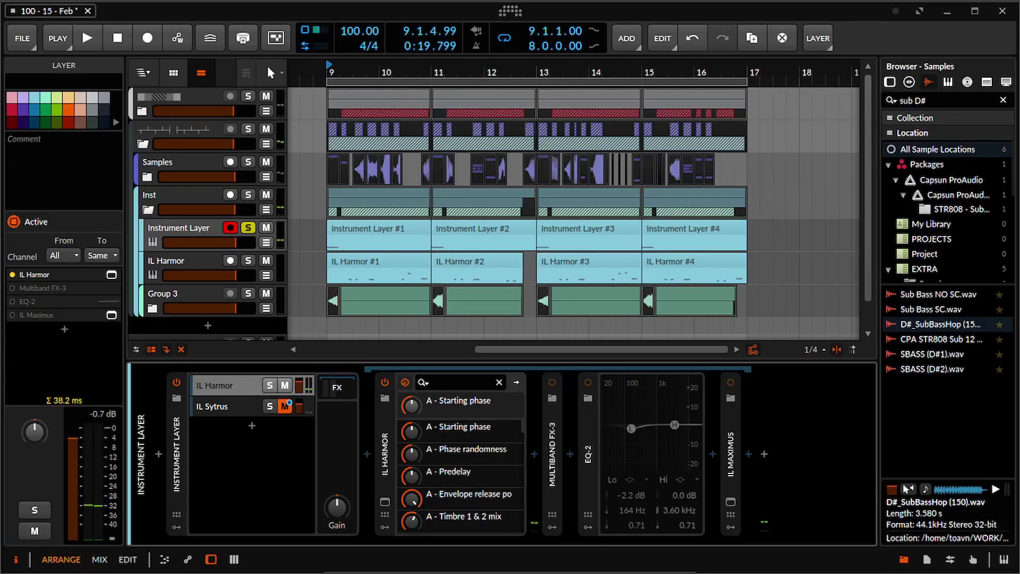
click(385, 502)
key(space)
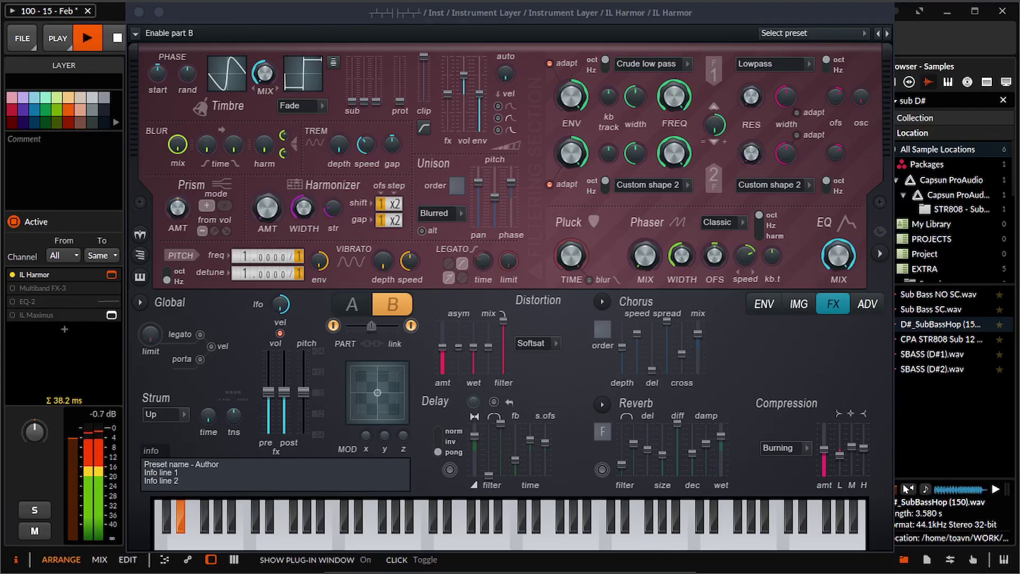
key(space)
Step: Disable Harmor's part B, audition part A alone while examining its settings, and view its Global EQ envelope
click(410, 325)
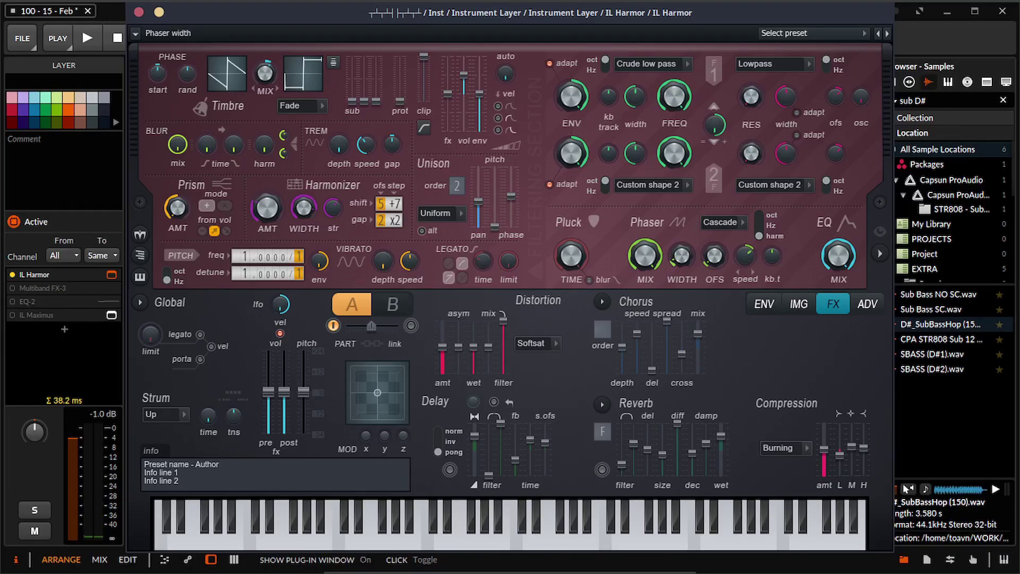
key(space)
key(space)
key(space)
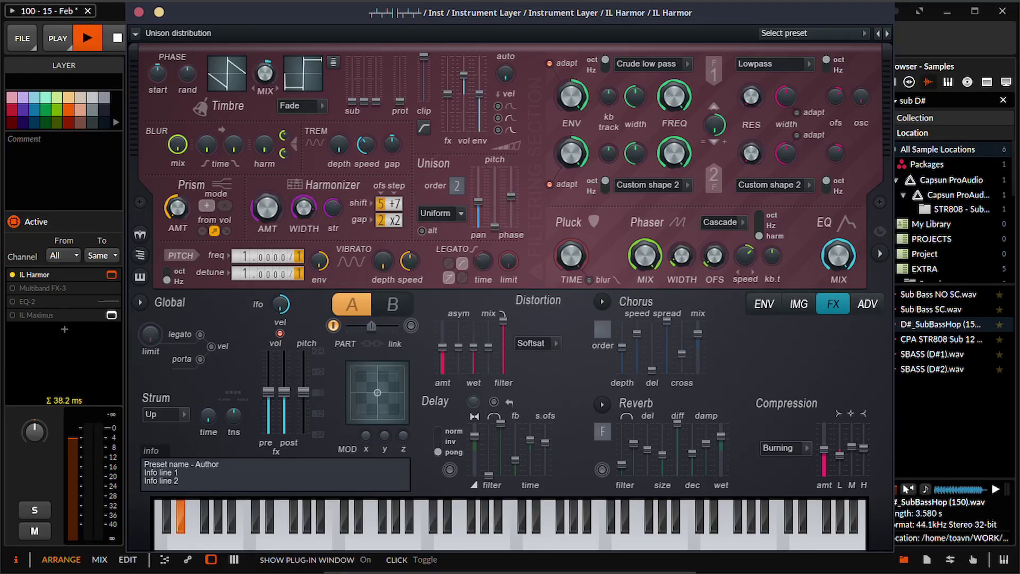
key(space)
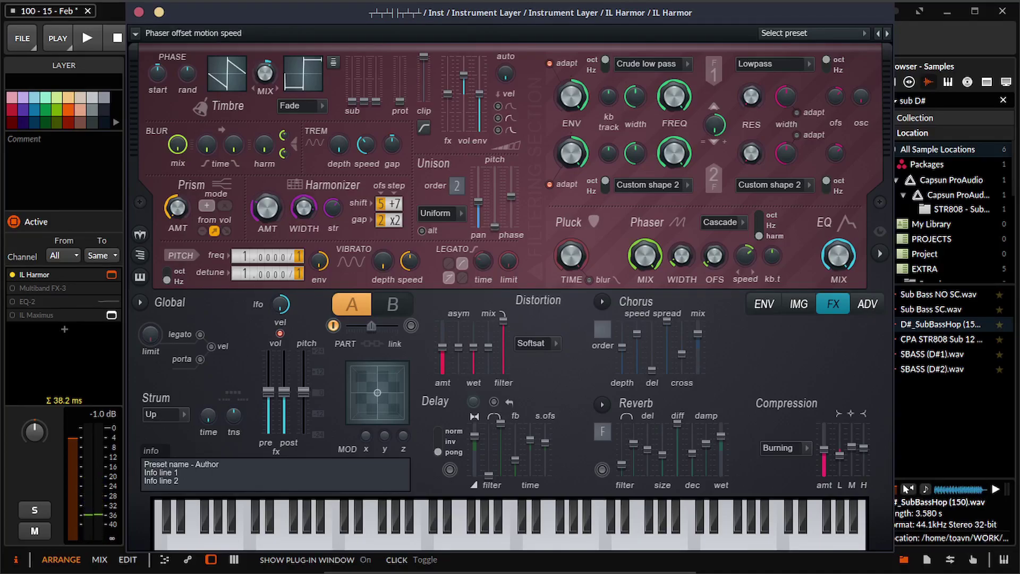
key(space)
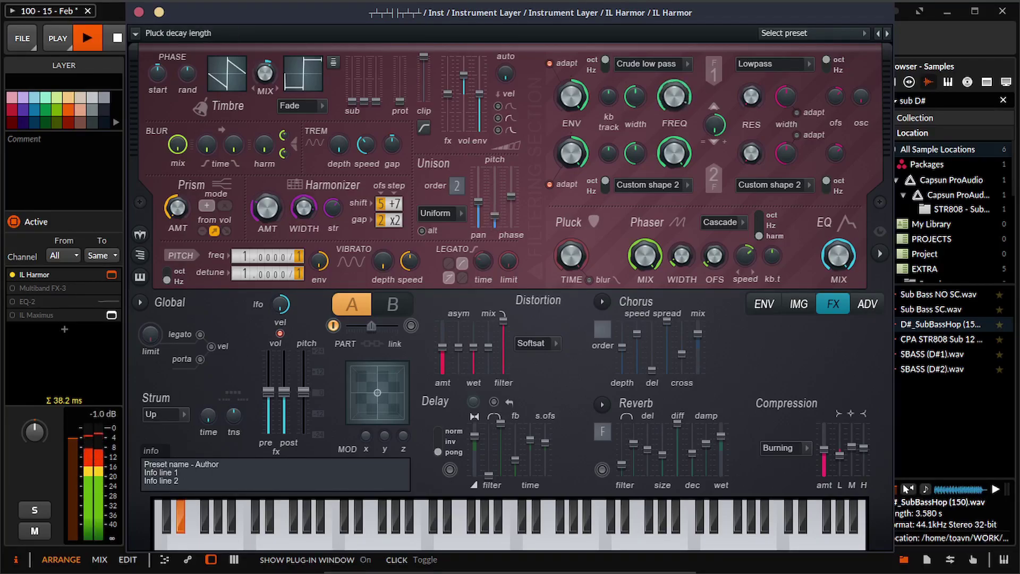
key(space)
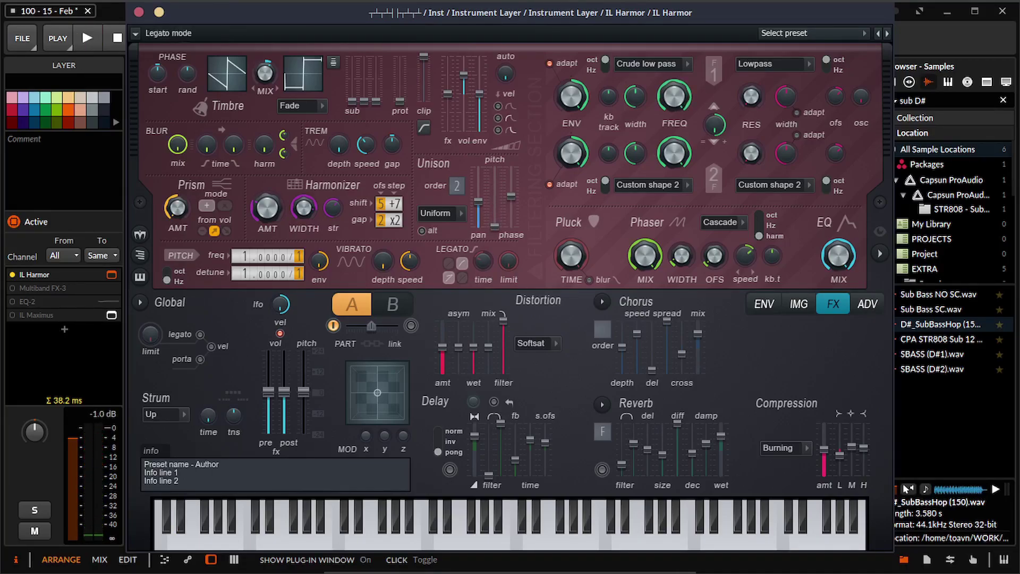
key(space)
key(space)
right_click(838, 255)
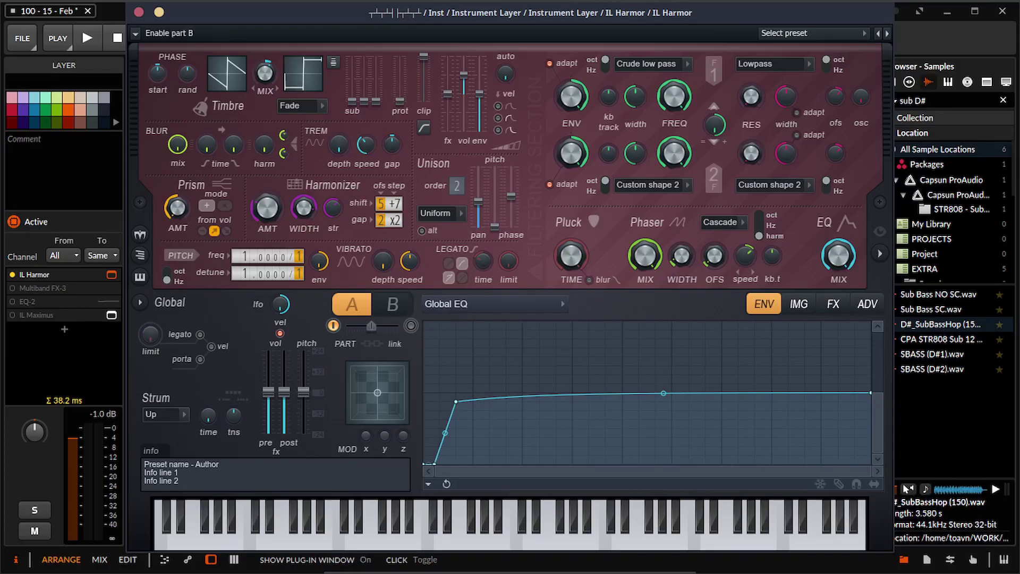
Step: Show Harmor's part B settings, and audition part B with part A disabled
click(392, 304)
key(space)
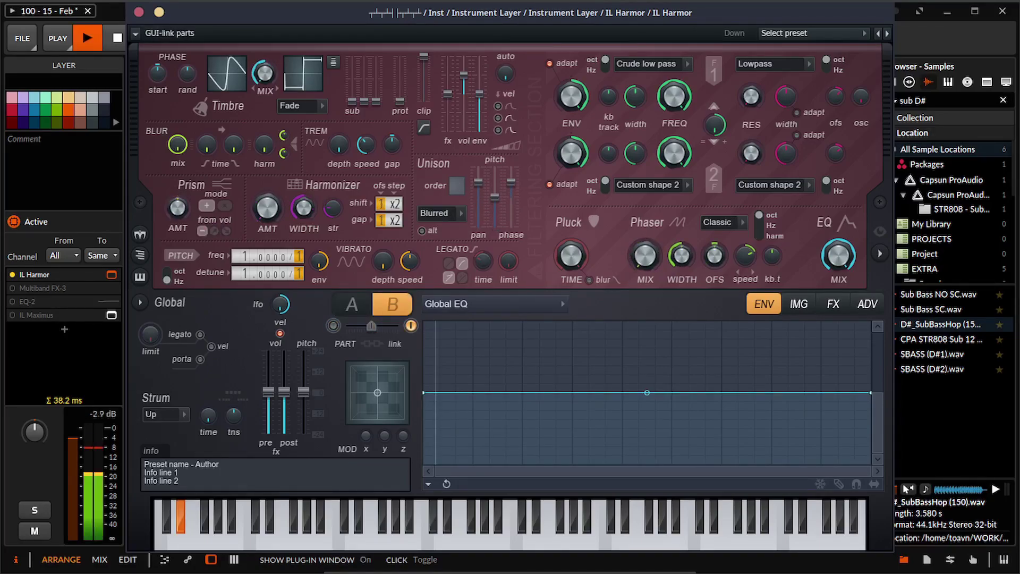
key(space)
key(space)
key(space)
Step: Re-enable Harmor's part A, audition both parts together, and close the plug-in window
click(333, 326)
key(space)
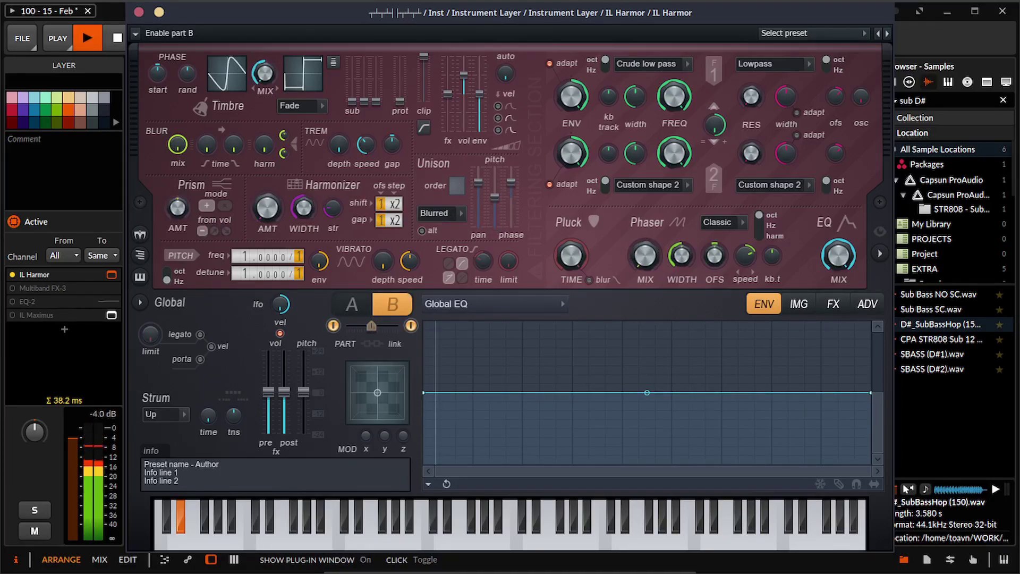
key(space)
click(138, 11)
Step: Reactivate Multiband FX-3, EQ-2 and IL Maximus on the IL Harmor layer, and audition the processed sound
drag(797, 468, 552, 425)
key(alt+a)
key(space)
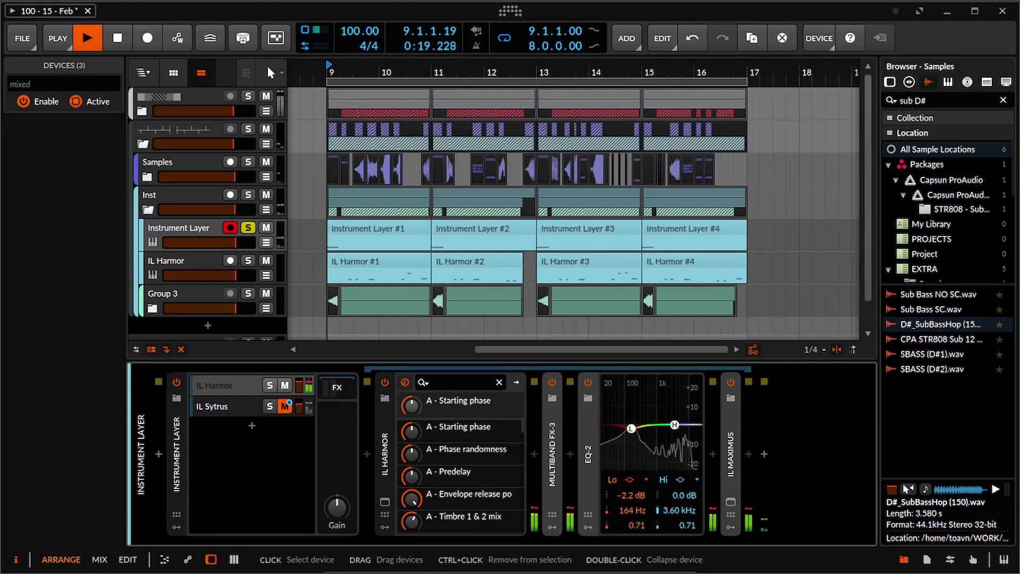
Step: Expand Multiband FX-3 on the IL Harmor layer, show its Mid band devices, and audition the sound with the effect bypassed and enabled
key(space)
key(space)
key(space)
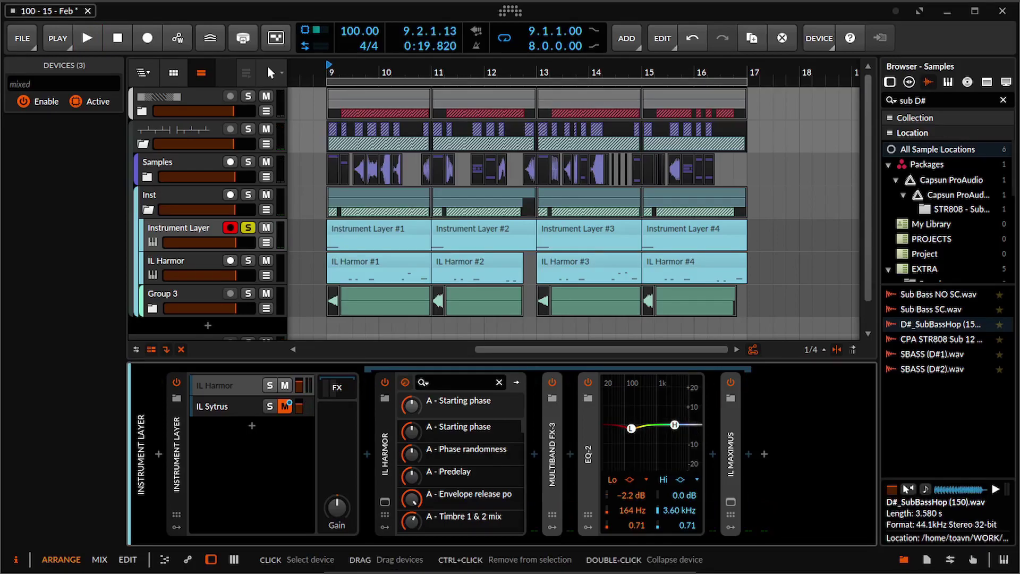
double_click(552, 454)
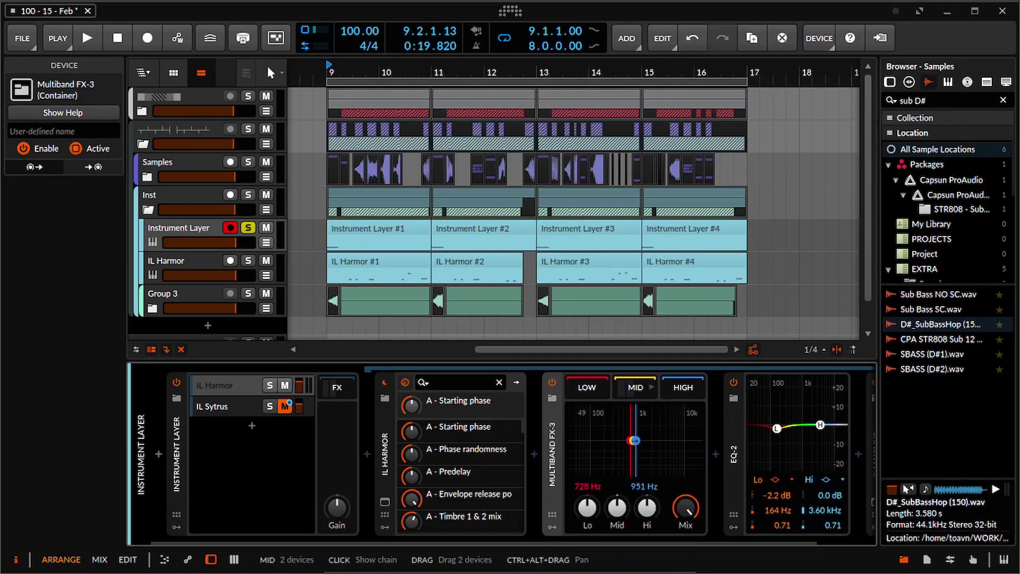
click(635, 387)
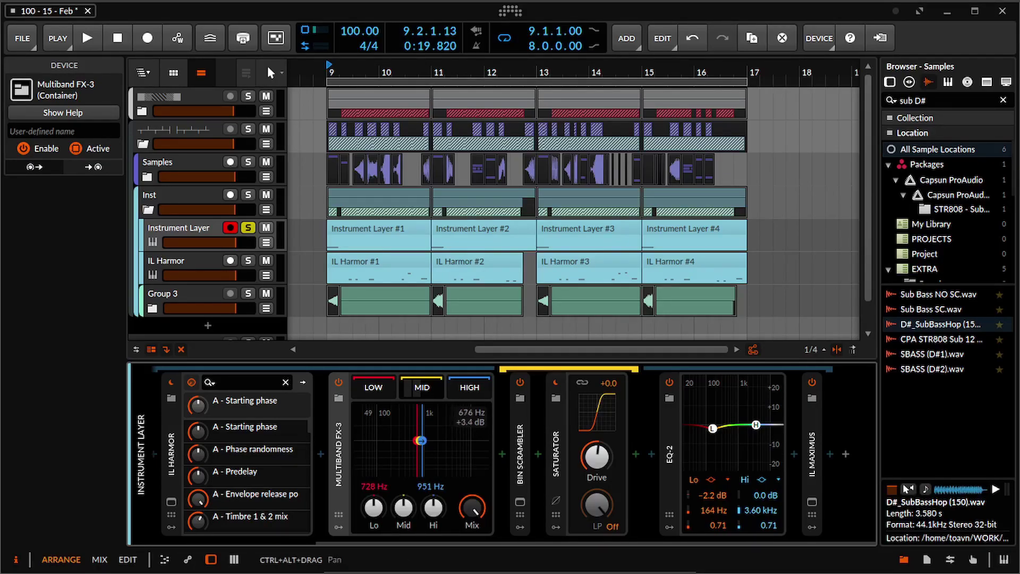
click(338, 382)
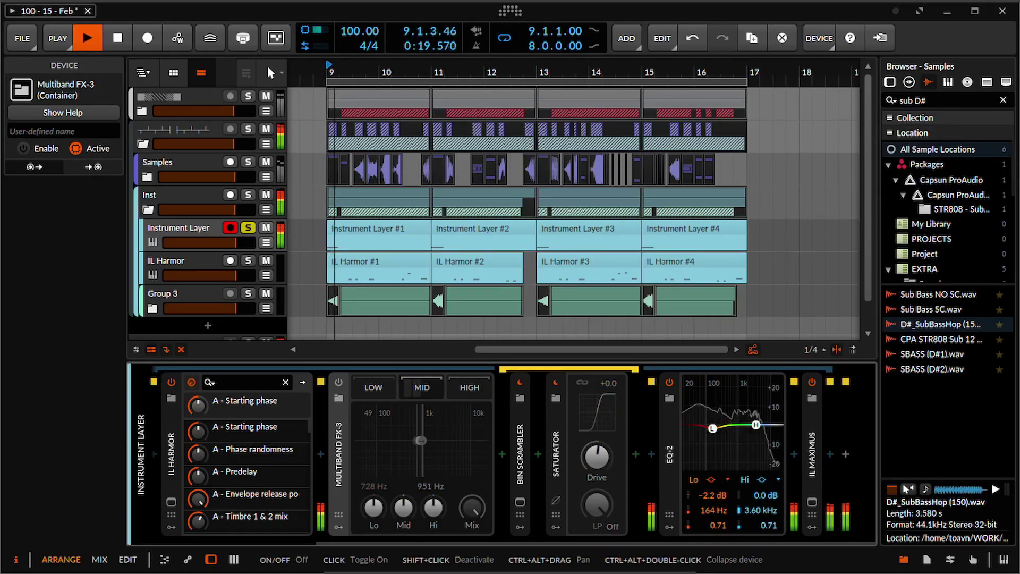
click(338, 382)
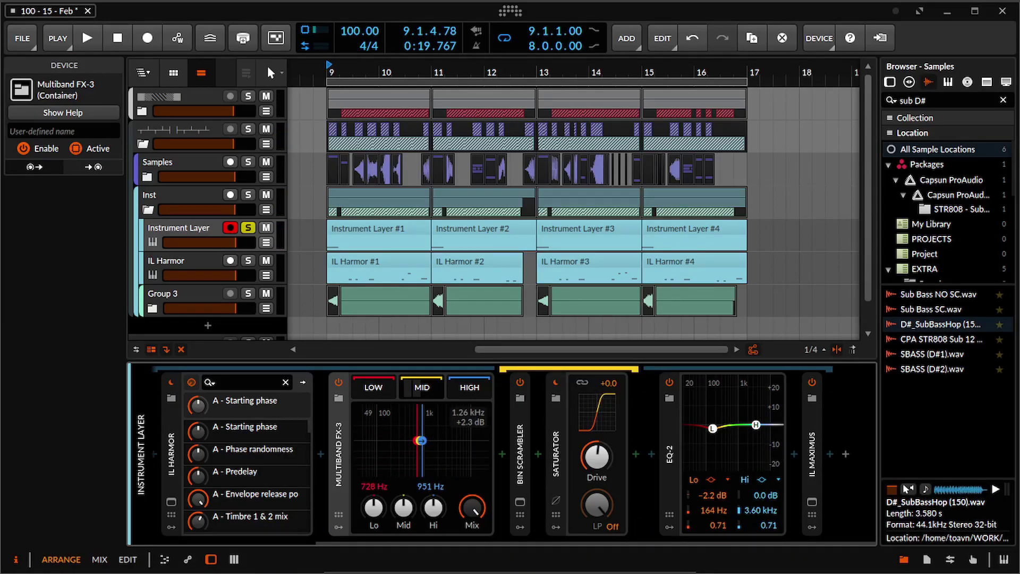
Step: Try the Multiband FX-3 high crossover at 11.9 kHz, audition it, lower the low crossover, and undo both crossover changes
drag(422, 440, 472, 454)
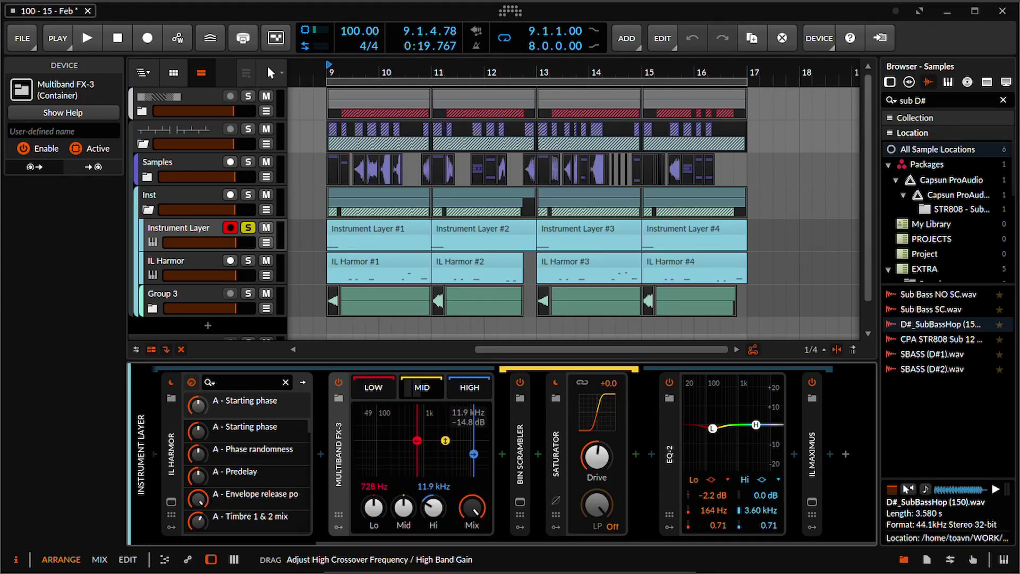
key(space)
key(space)
key(space)
key(space)
drag(417, 440, 364, 452)
key(ctrl+z)
key(ctrl+z)
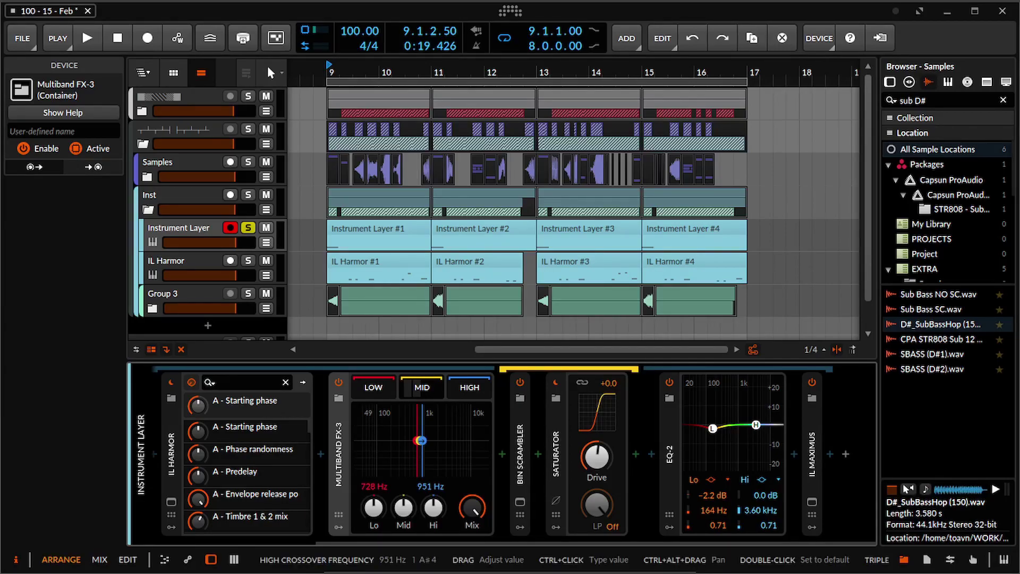
Step: Audition the layer, examine the Bin Scrambler plug-in's parameters and its random seed and FFT style settings, and close its window
key(space)
key(space)
click(520, 501)
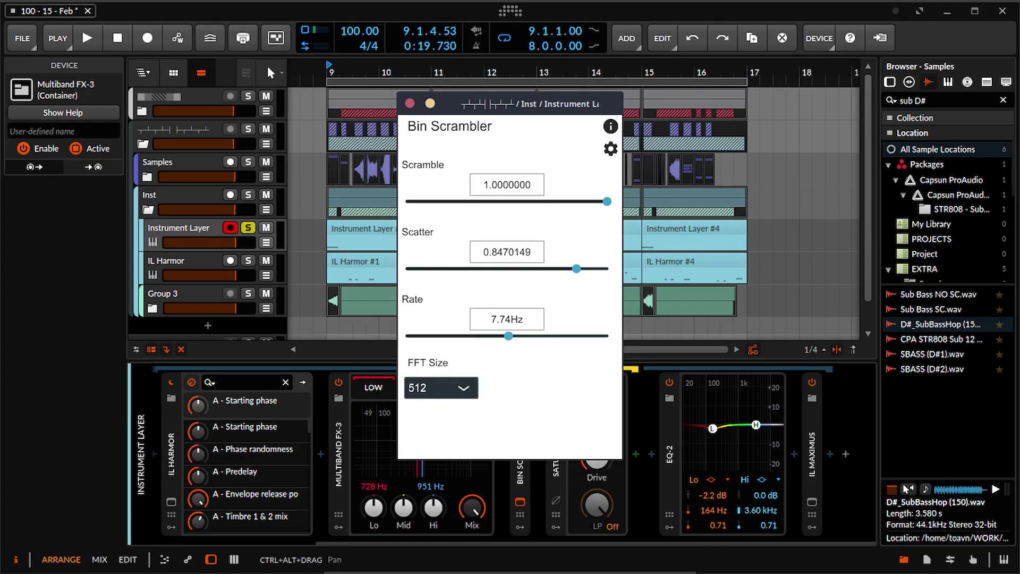
click(610, 148)
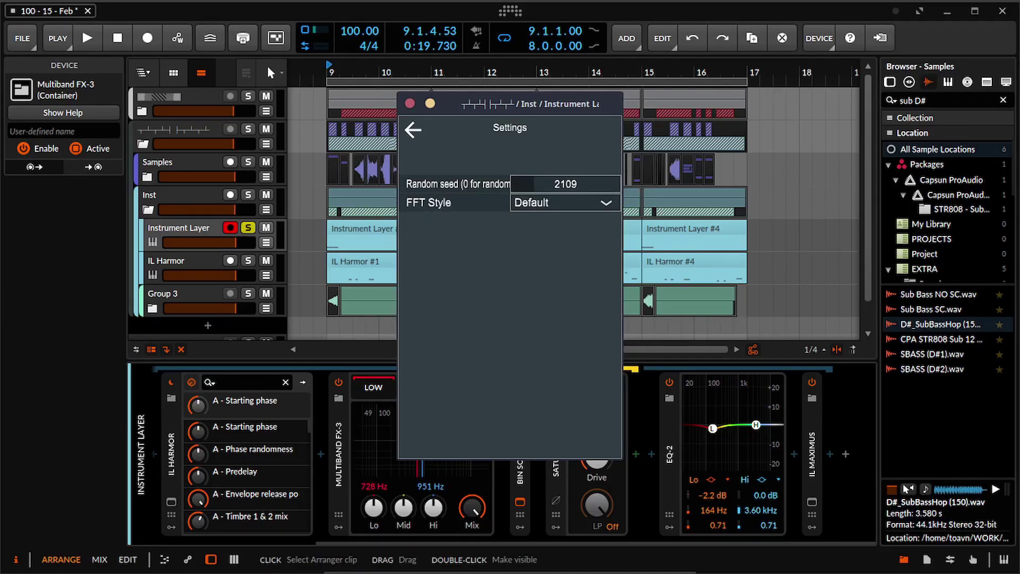
click(410, 103)
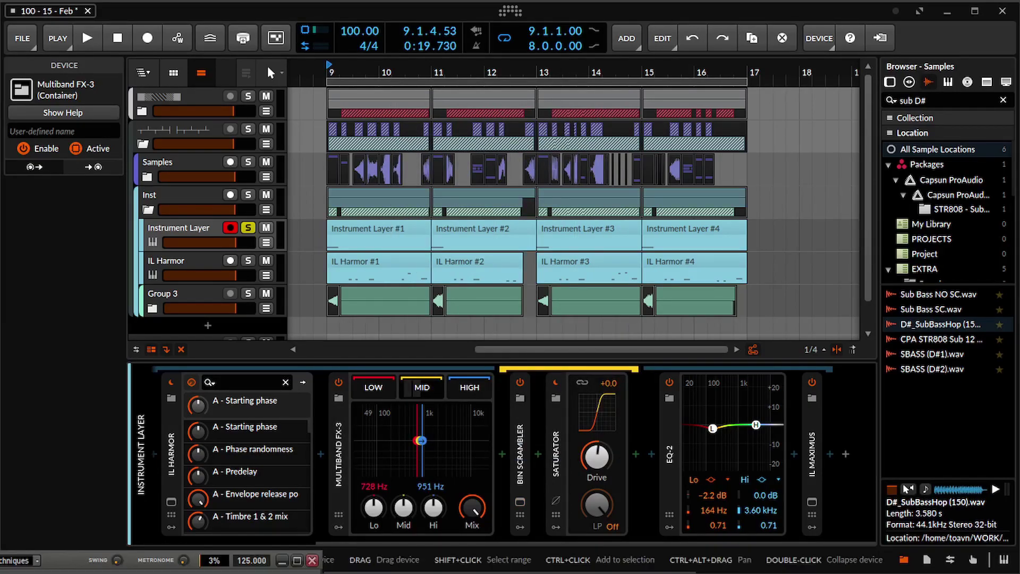
Step: Audition the Mid band with the Saturator bypassed, and compare it with the Saturator re-enabled
click(555, 382)
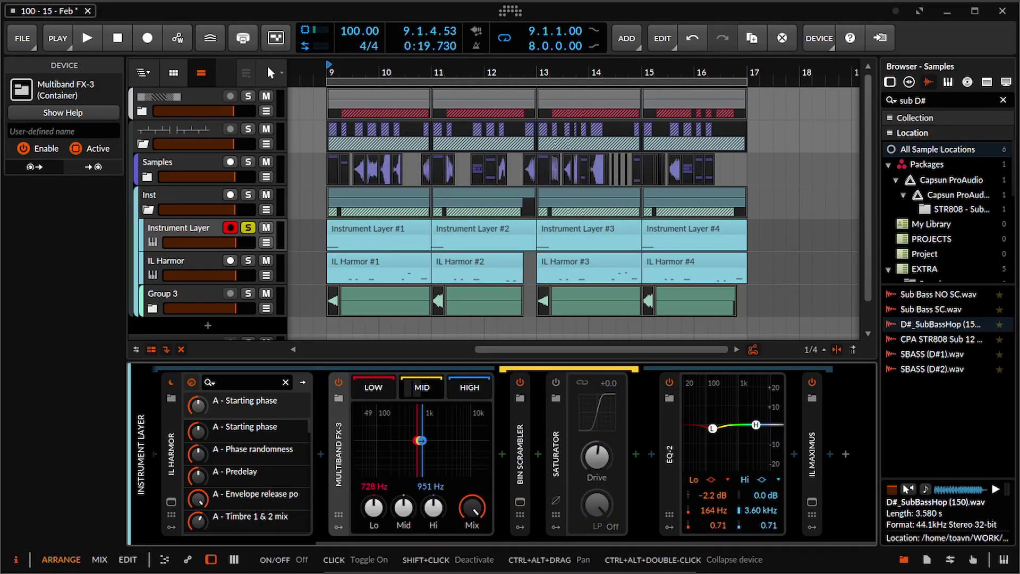
key(space)
key(space)
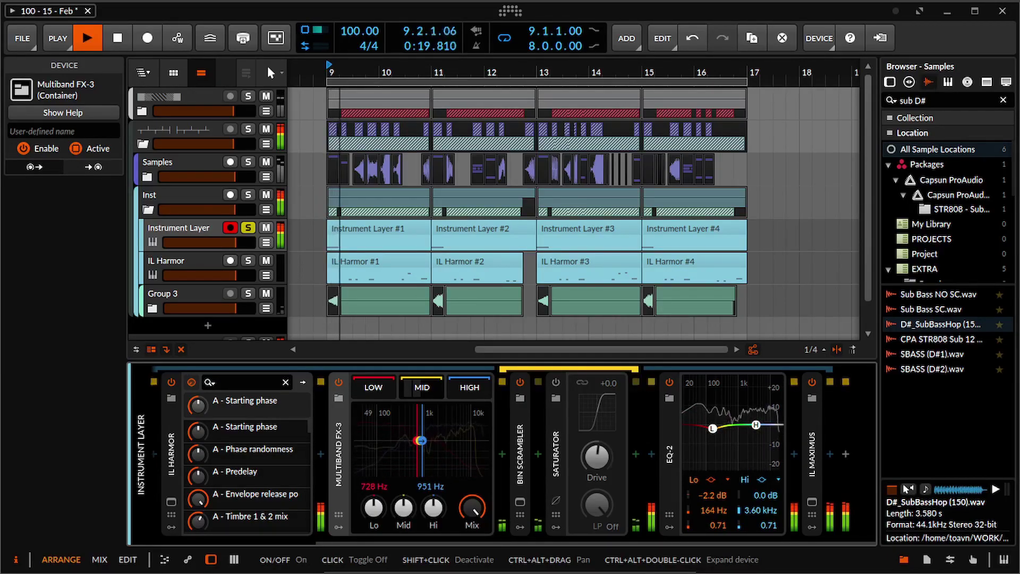
key(space)
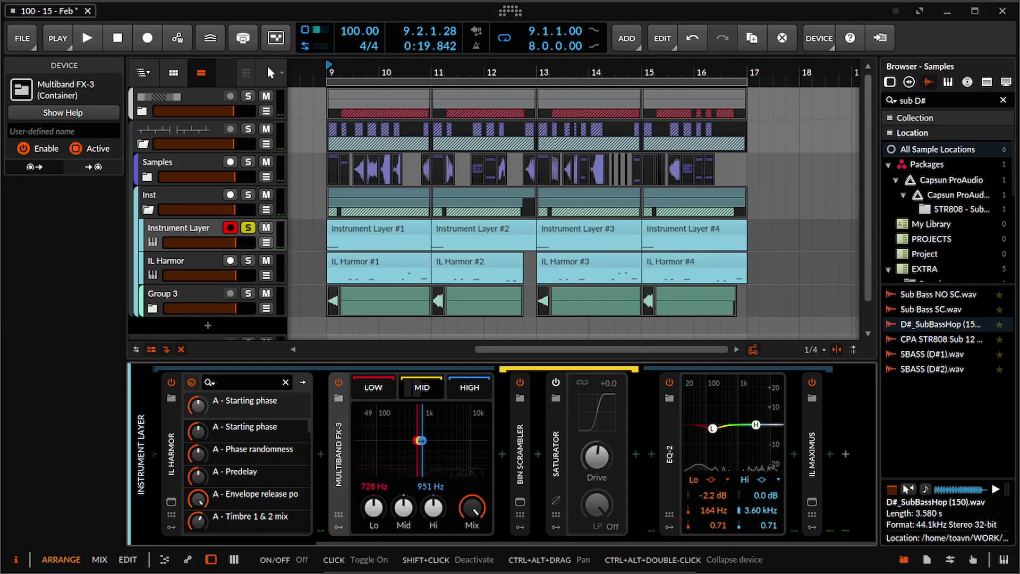
click(555, 382)
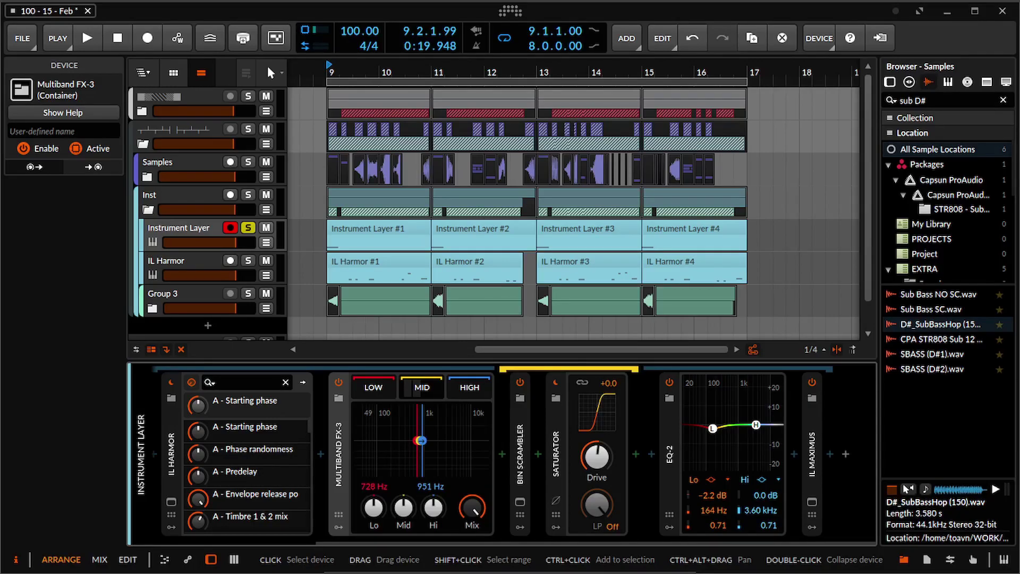
key(space)
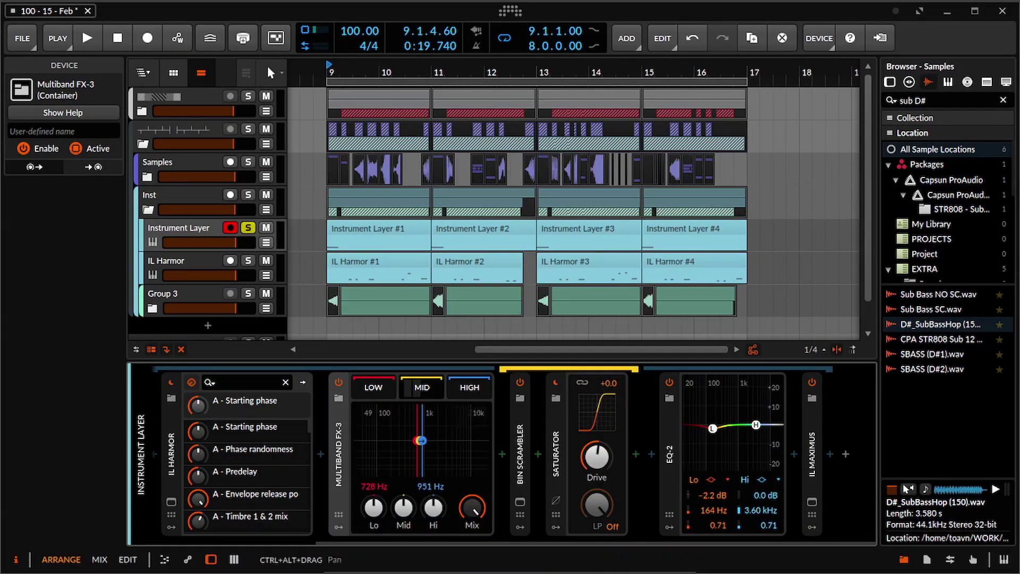
Step: Examine EQ-2 and the IL Maximus settings on the IL Harmor layer, and close the Maximus window
click(736, 446)
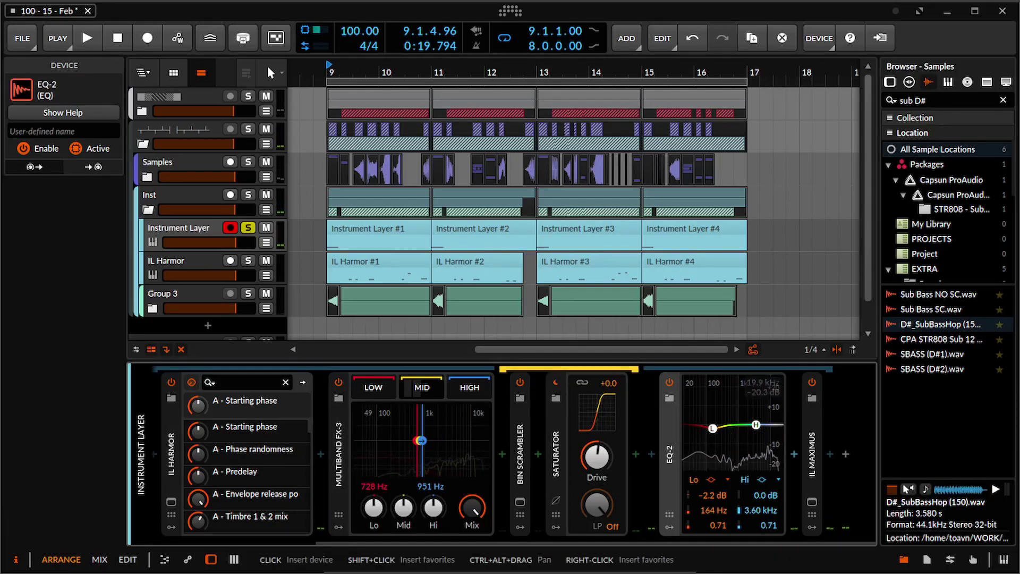
click(812, 502)
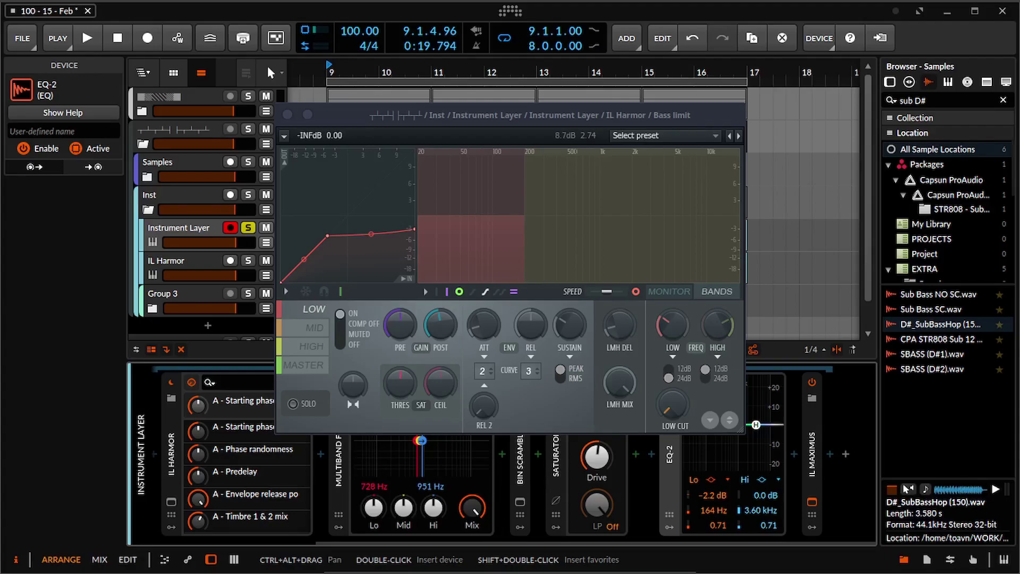
click(287, 115)
drag(298, 123, 334, 115)
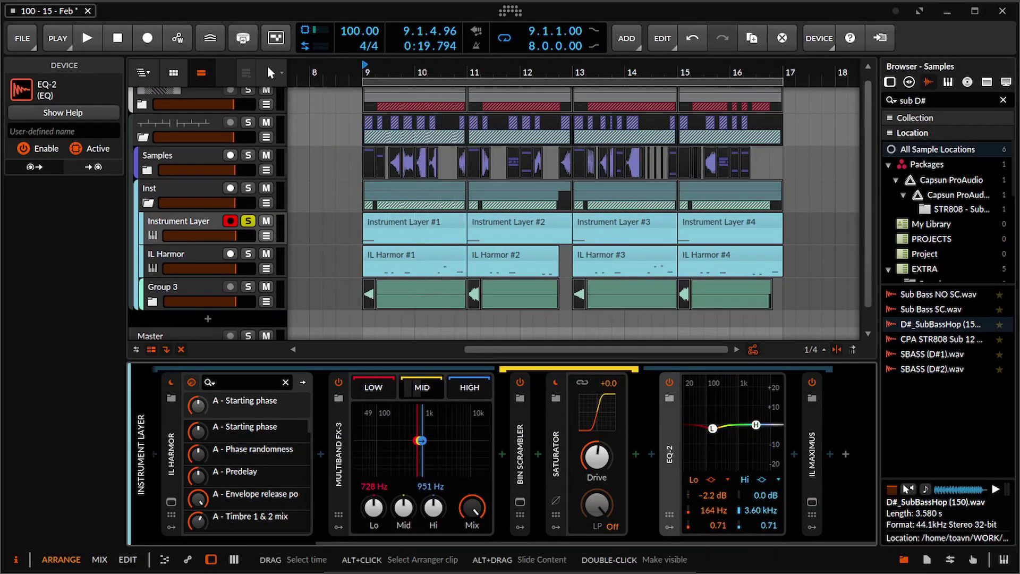
Step: Audition the processed Harmor layer from bar 11 and from bar 13
click(468, 233)
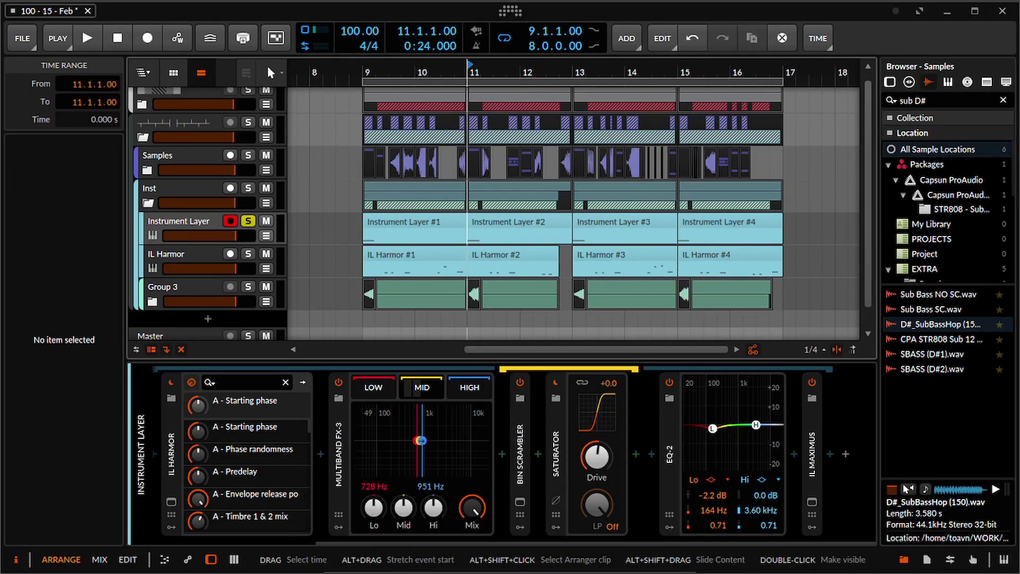
key(space)
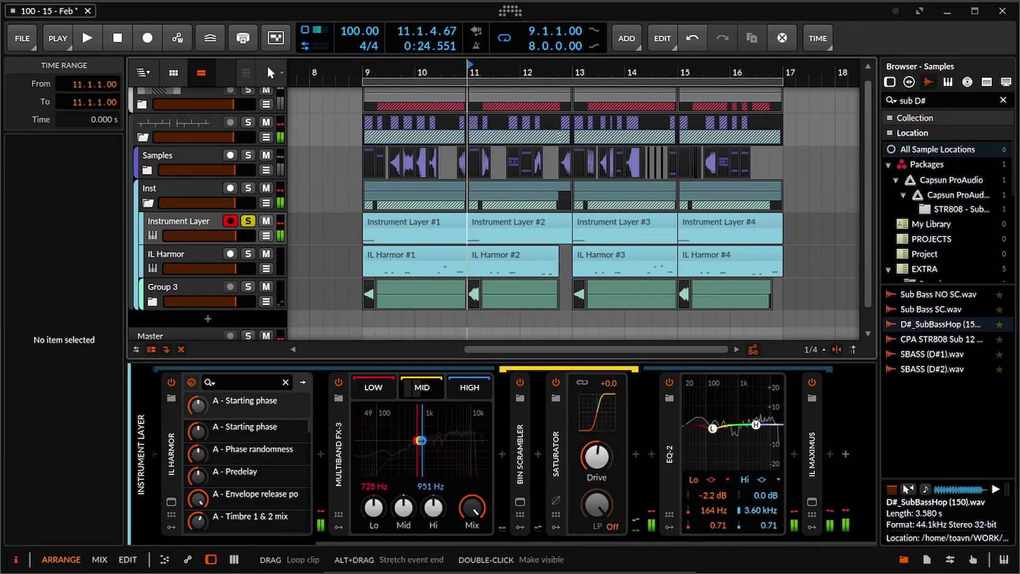
click(573, 234)
key(space)
key(space)
key(space)
key(space)
scroll(266, 462, left, 5)
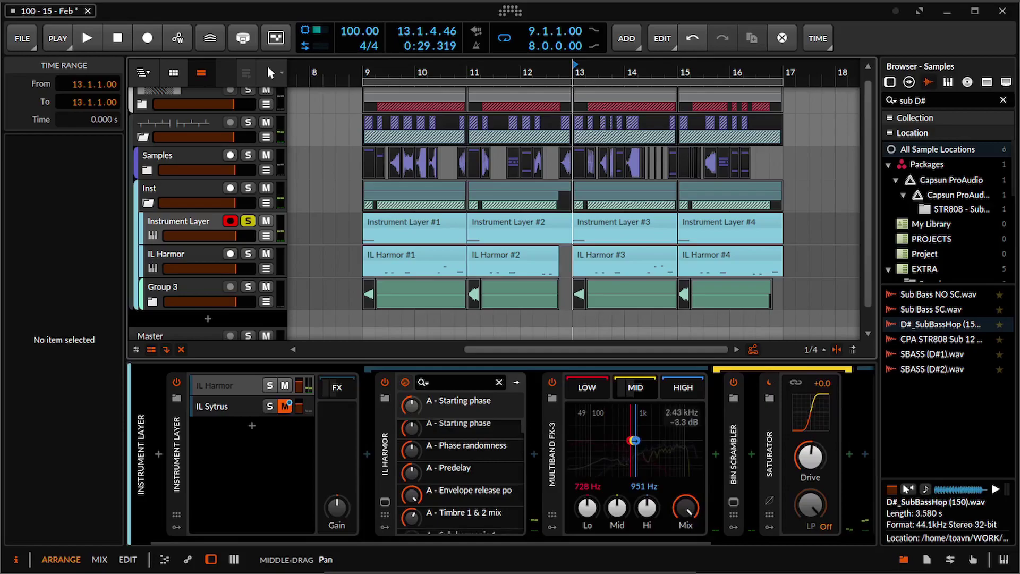
key(space)
key(space)
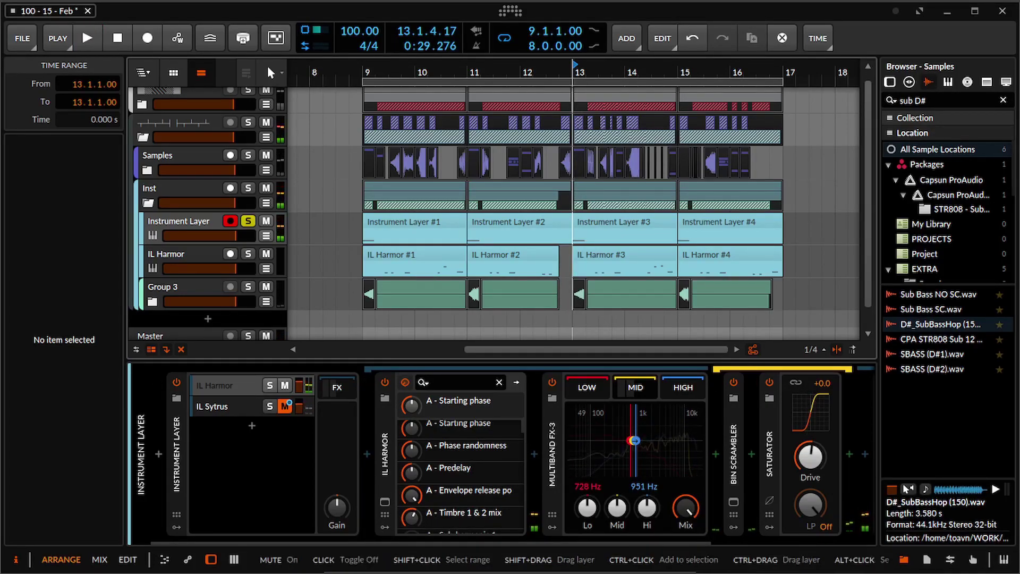
Step: Solo the IL Sytrus layer, open its Sytrus window, and show operator 1's pitch LFO
click(384, 382)
click(363, 237)
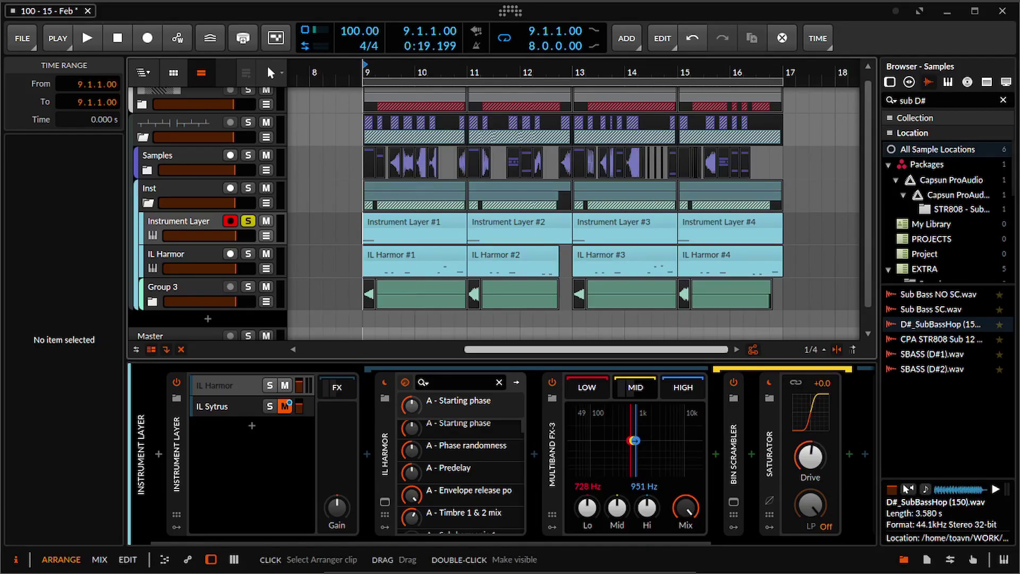
click(573, 236)
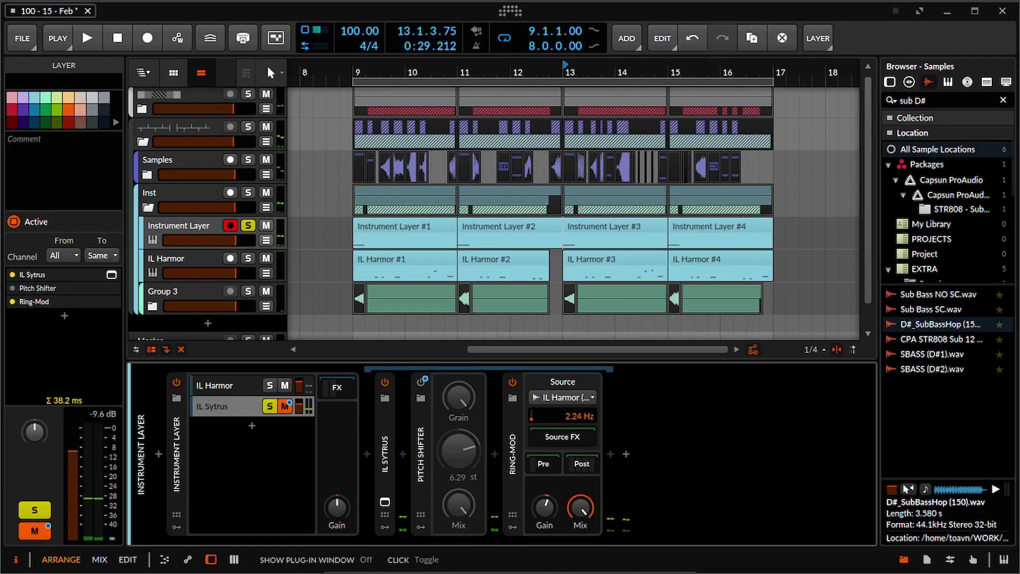
click(384, 502)
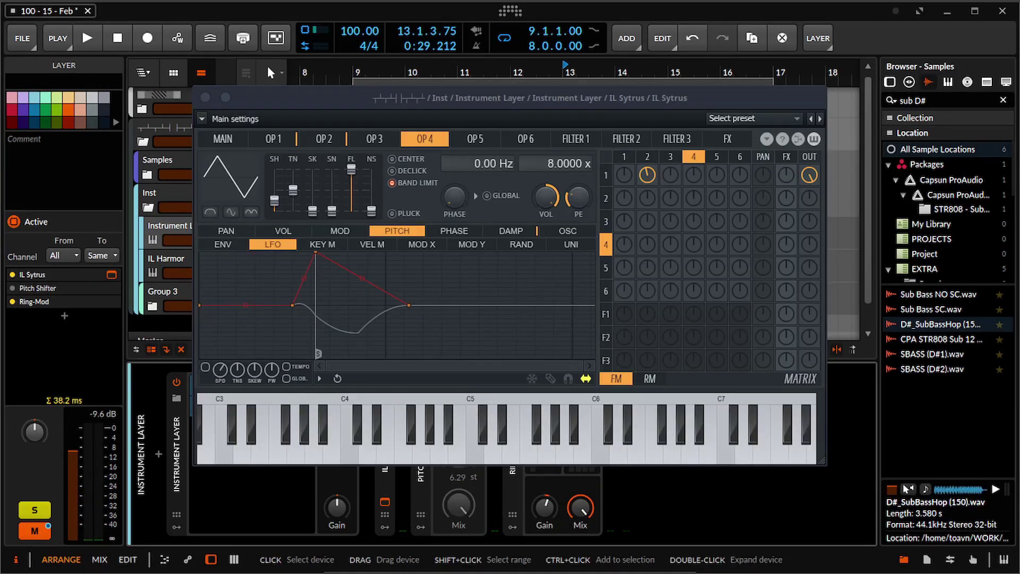
drag(312, 197, 312, 186)
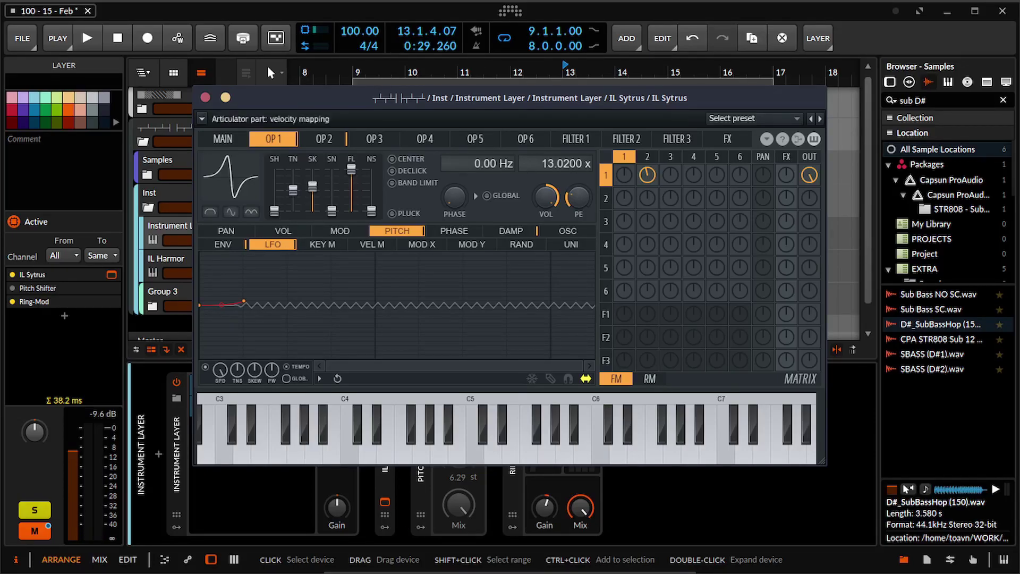
Step: Adjust the second point of operator 1's pitch LFO slightly, and audition the Sytrus layer from bar 13
mouse_move(243, 301)
mouse_down()
mouse_move(243, 288)
mouse_move(241, 300)
mouse_up()
key(space)
key(space)
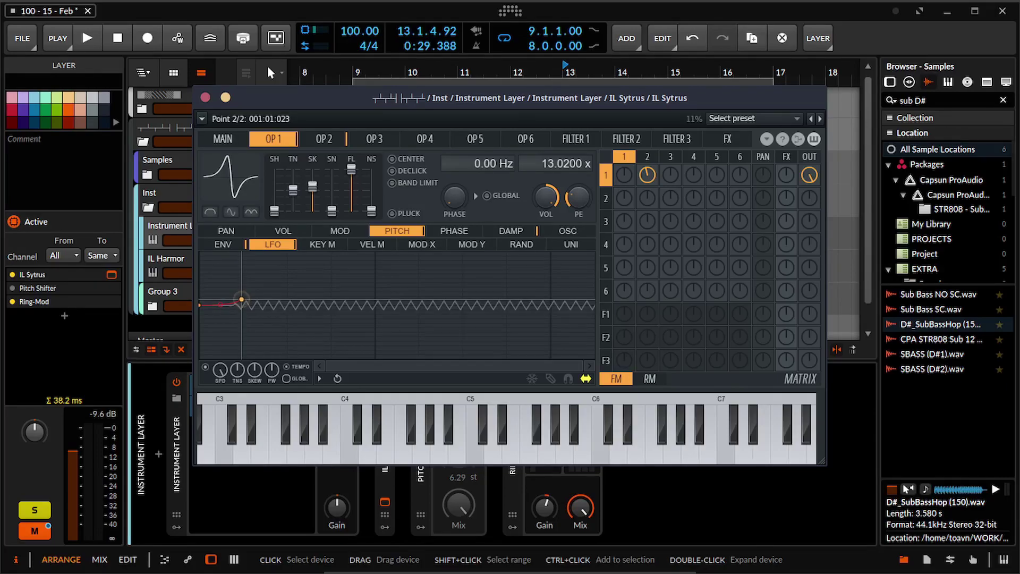
key(space)
key(space)
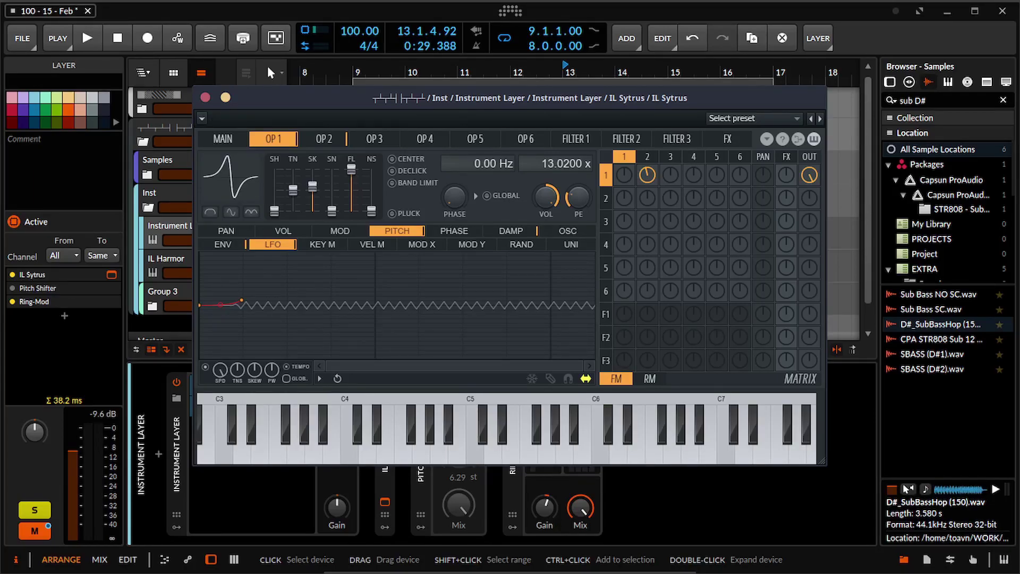
key(space)
key(space)
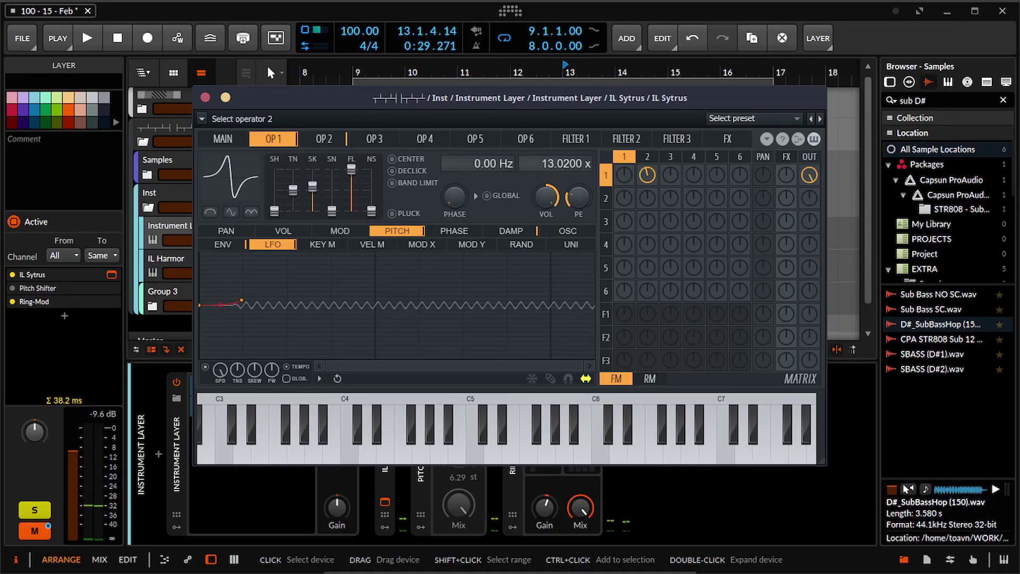
Step: Show Sytrus's operator 2 settings and its modulation of operator 1, and audition the layer
click(324, 139)
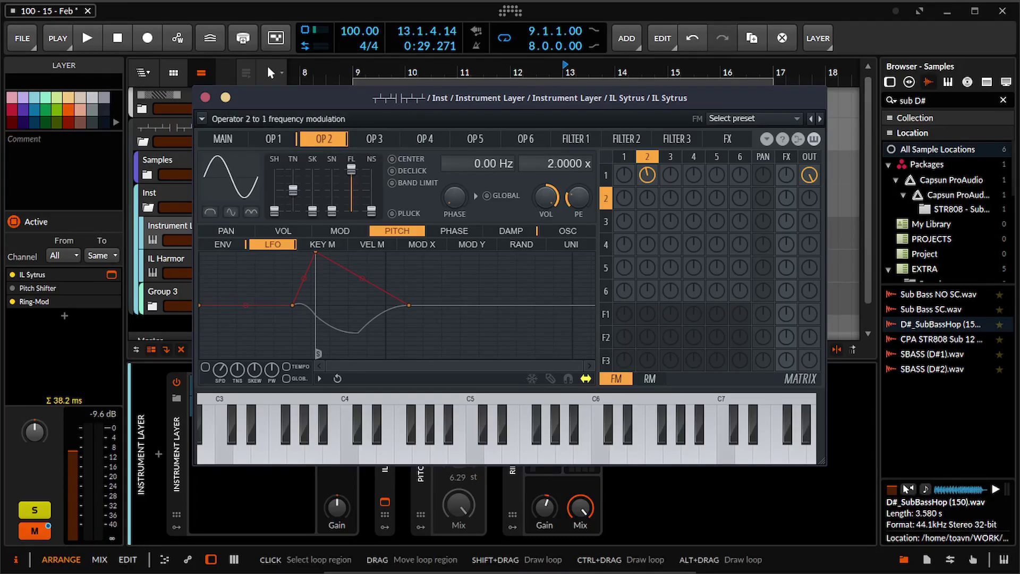
key(space)
key(space)
Step: Audition operator 1 with its pitch envelope off and on, and show Sytrus's main settings page
click(273, 138)
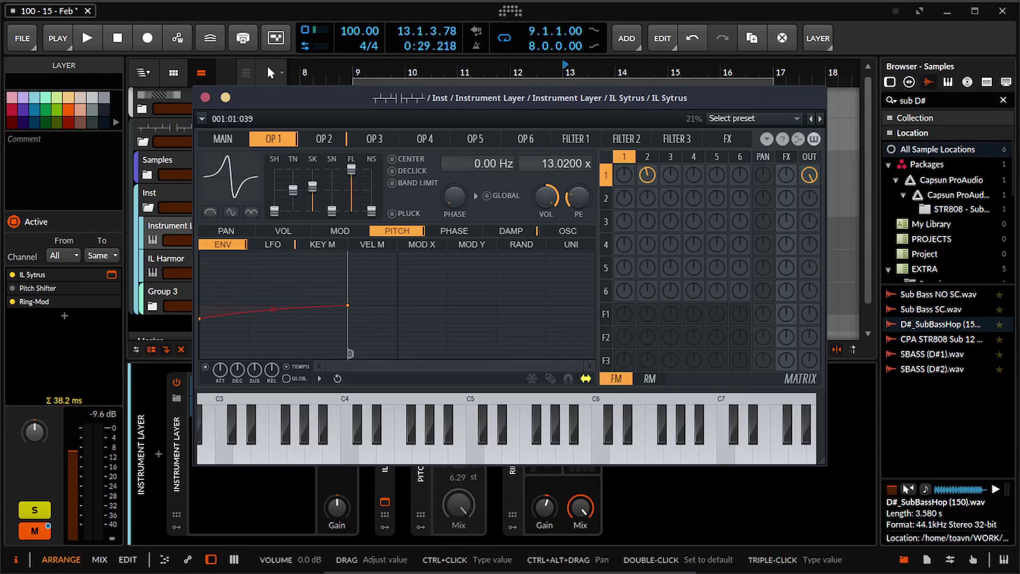
key(space)
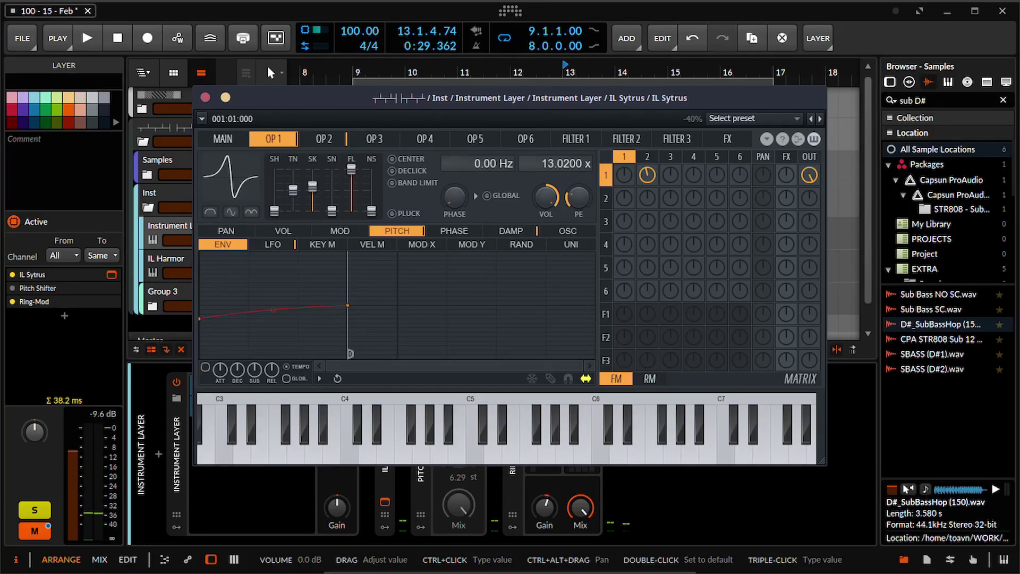
key(space)
click(35, 531)
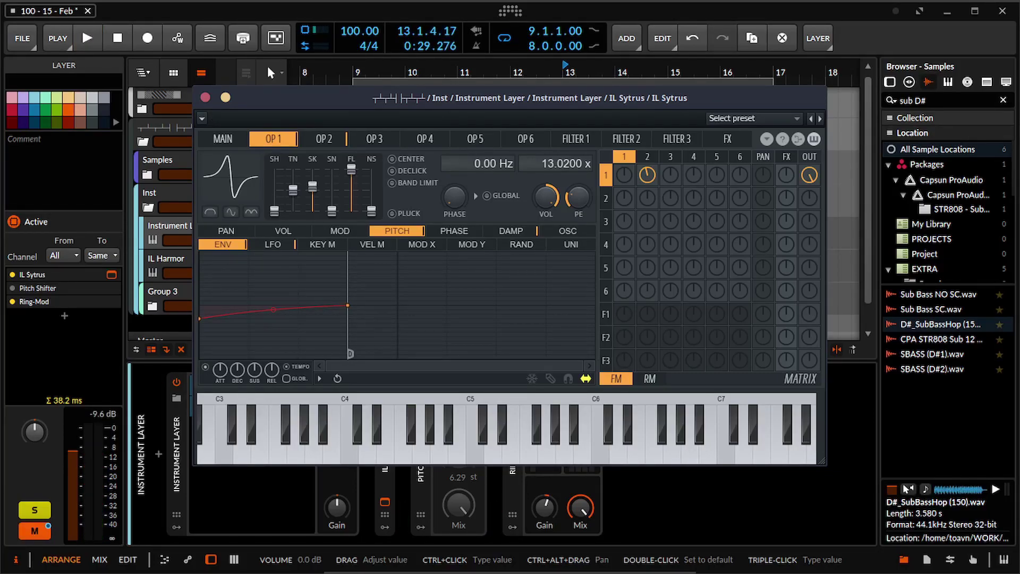
key(space)
key(space)
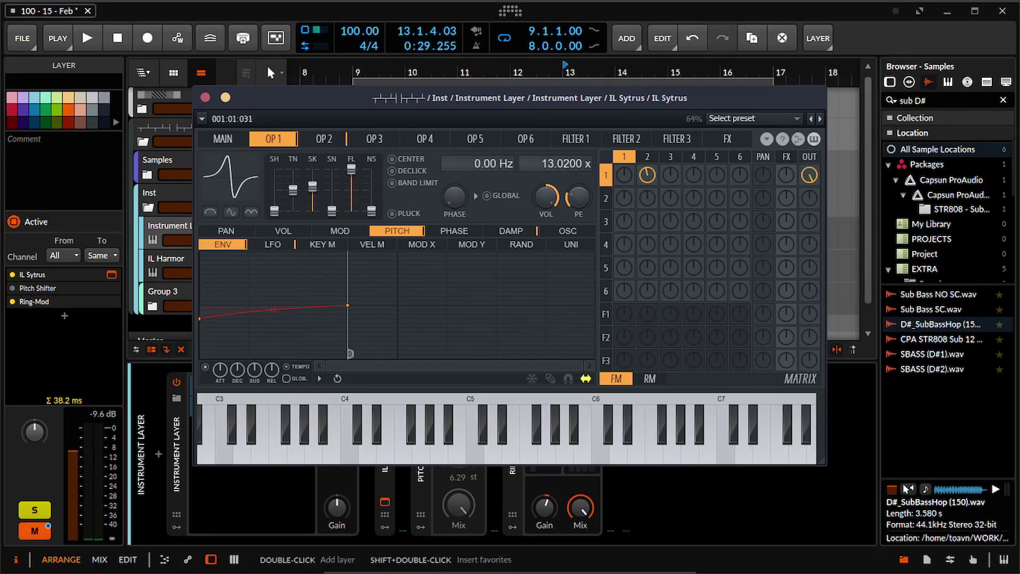
click(223, 139)
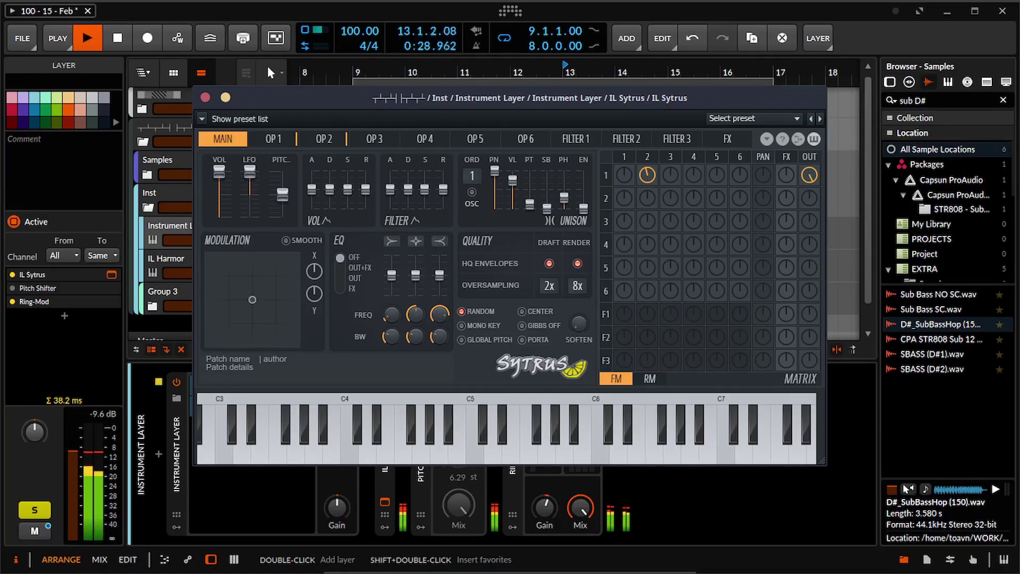
Step: Close the Sytrus window and audition the Sytrus layer with the Ring-Mod deactivated
click(205, 97)
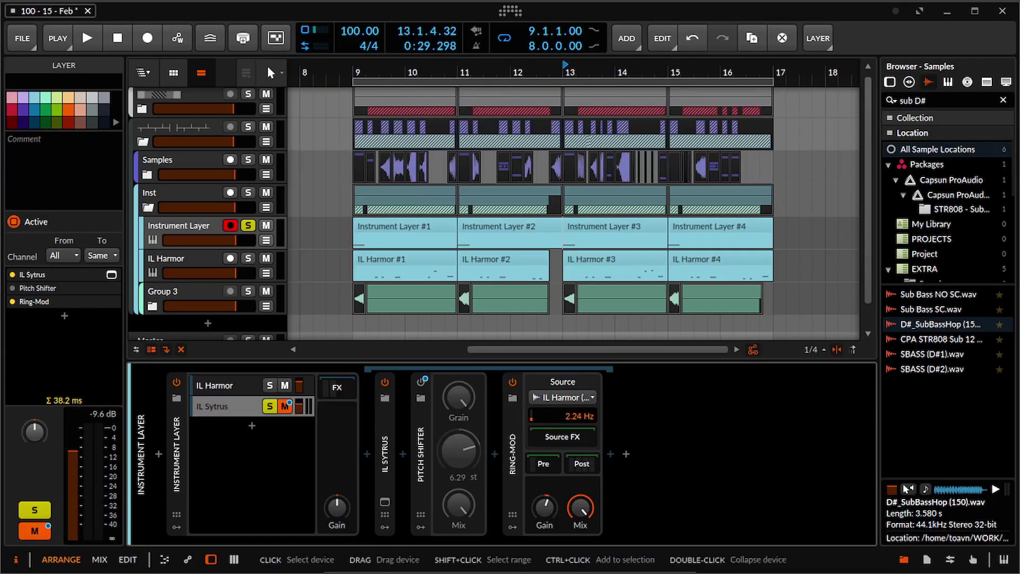
click(512, 454)
key(alt+a)
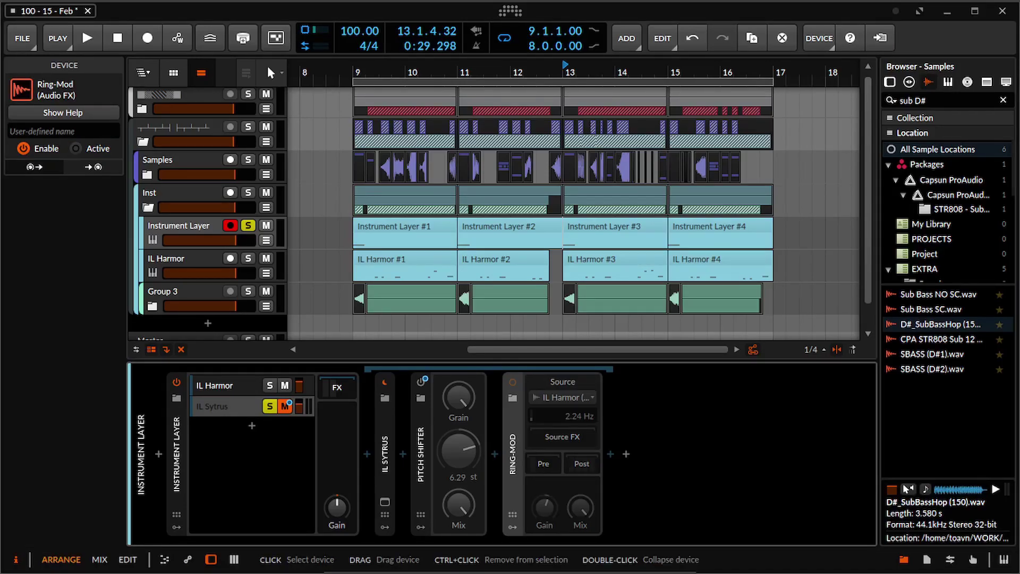
key(space)
key(space)
key(alt+a)
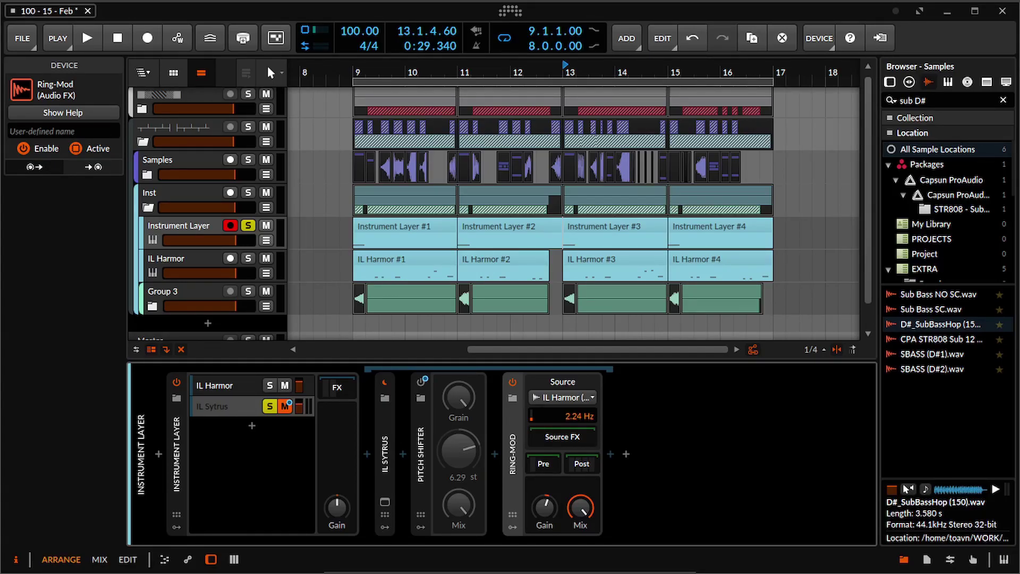
key(alt+a)
key(space)
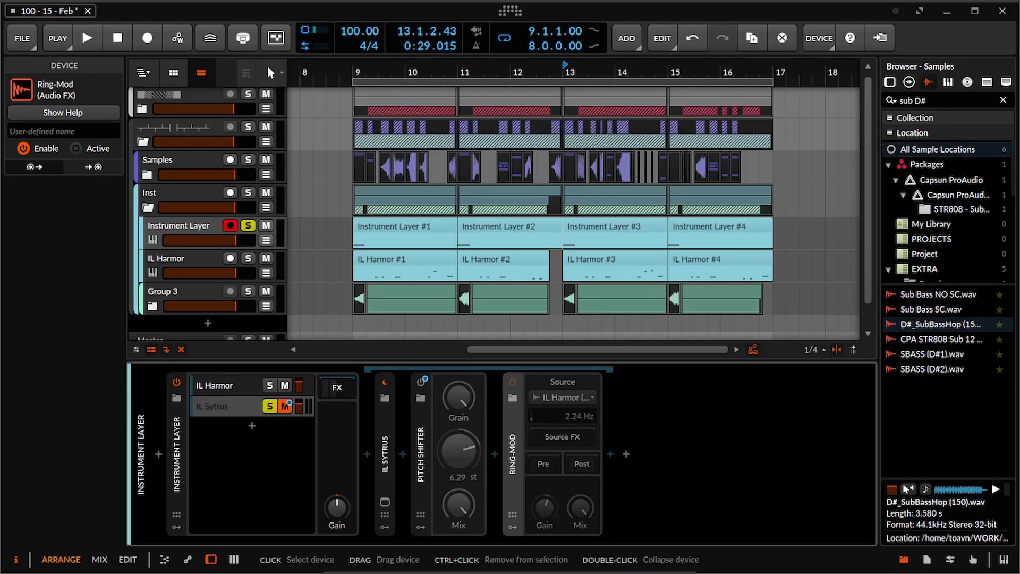
key(alt+a)
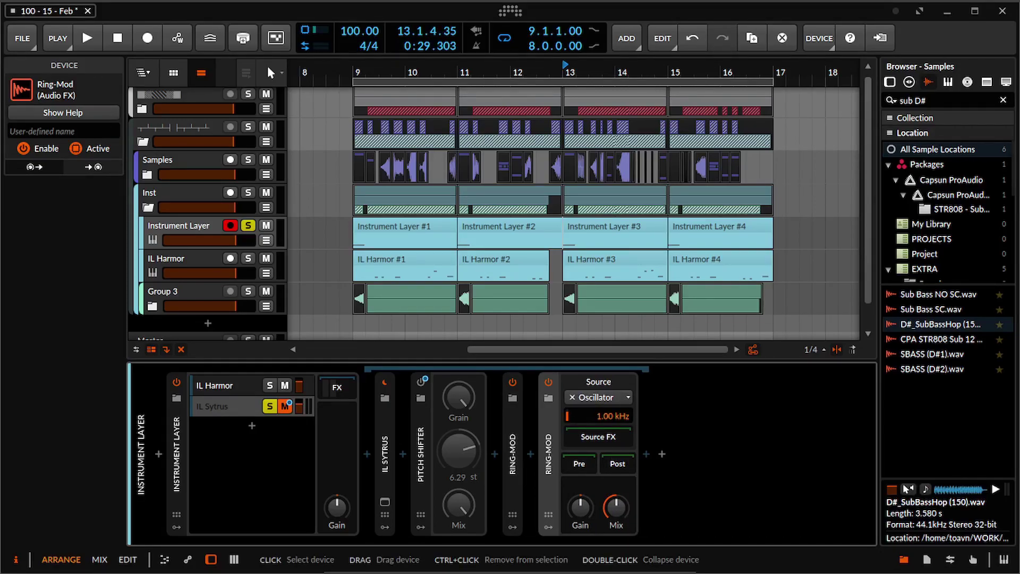
Step: Set the second Ring-Mod's source to IL Harmor (PRE) from the Instrument Layer chains
click(597, 397)
mouse_move(638, 468)
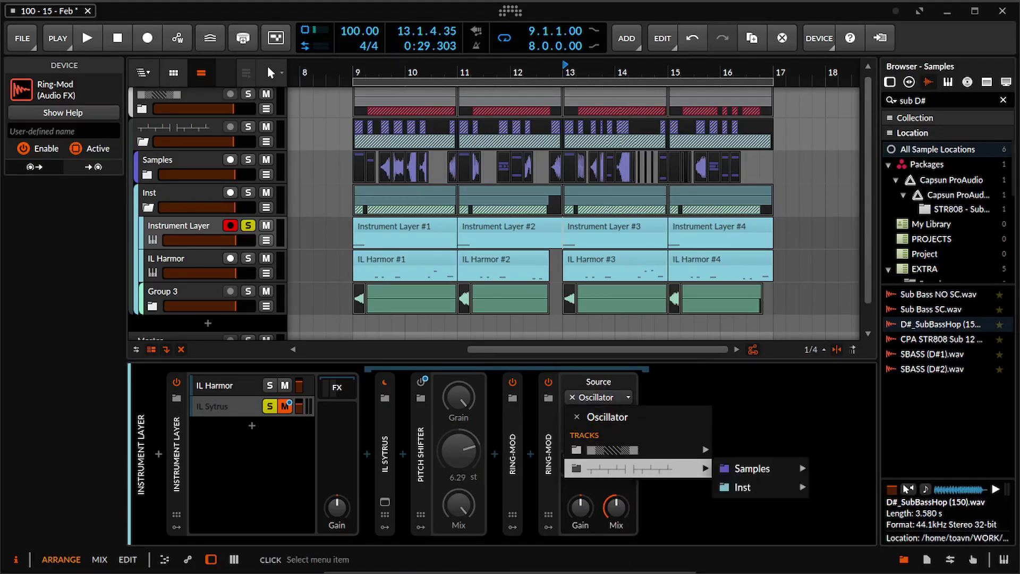
mouse_move(754, 487)
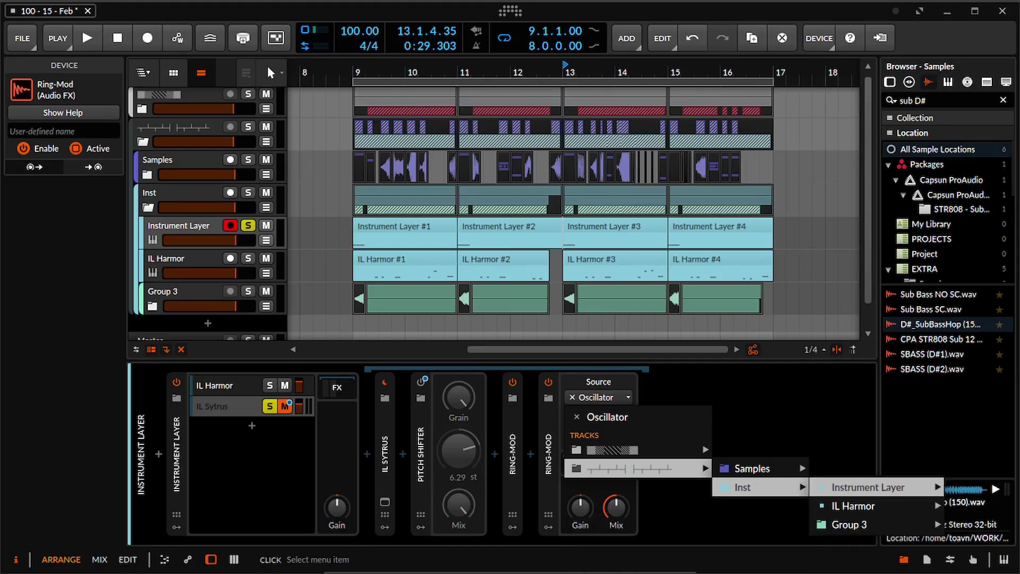
mouse_move(868, 487)
mouse_move(733, 500)
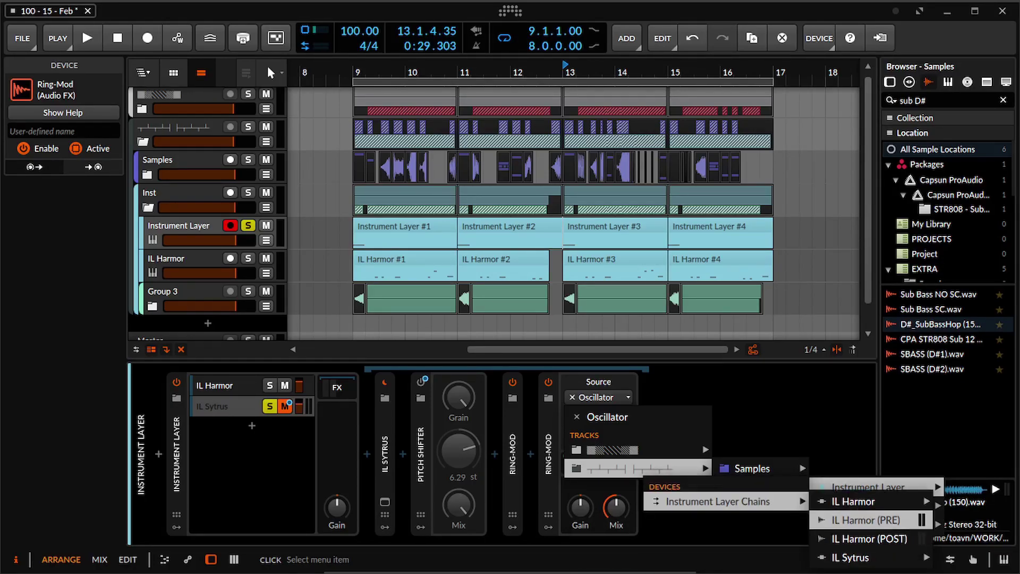
click(865, 520)
Step: Audition the layer with both Ring-Mods switched off and with the second one switched on
click(549, 382)
click(513, 382)
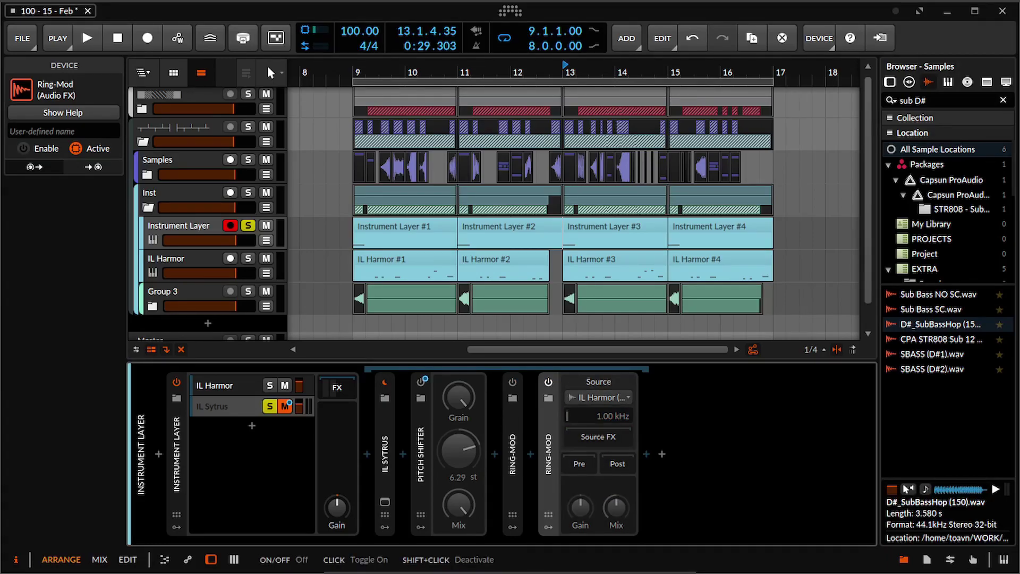
key(space)
key(space)
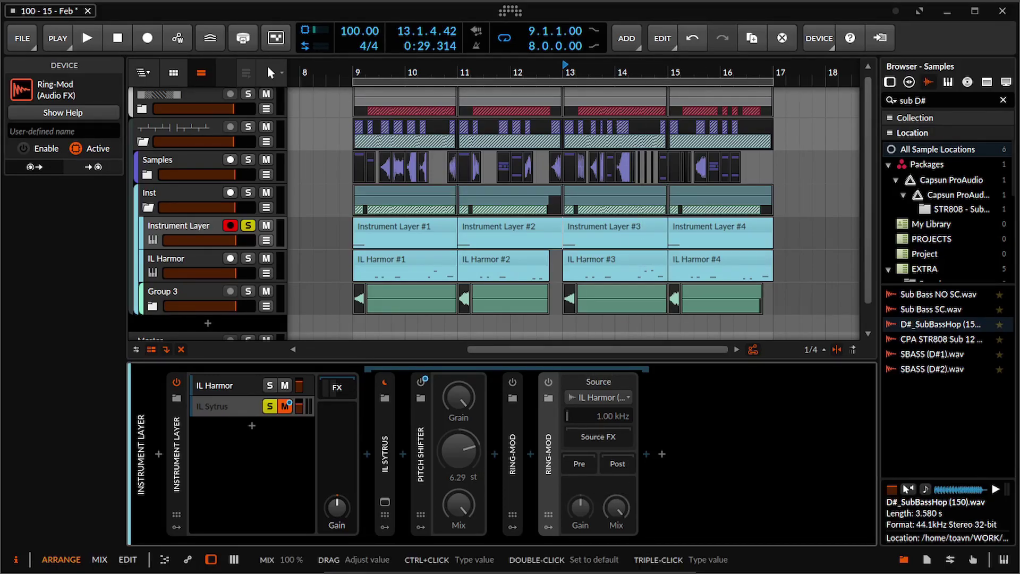
click(548, 382)
key(space)
key(space)
key(space)
key(space)
key(space)
key(space)
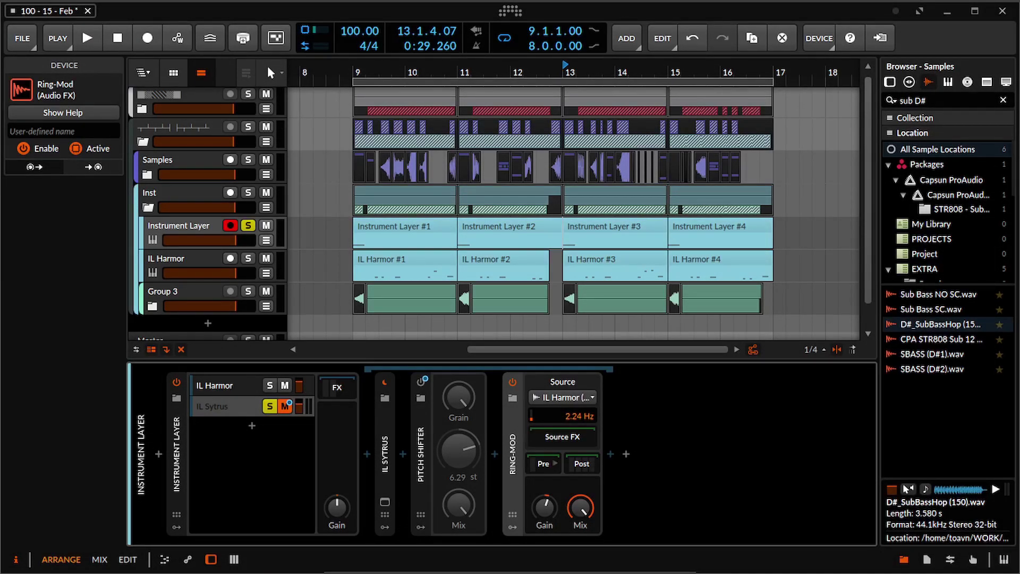
Step: Show the Ring-Mod's Pre chain, try Multiband FX-3 ahead of the Ring-Mod, and undo the move
click(543, 464)
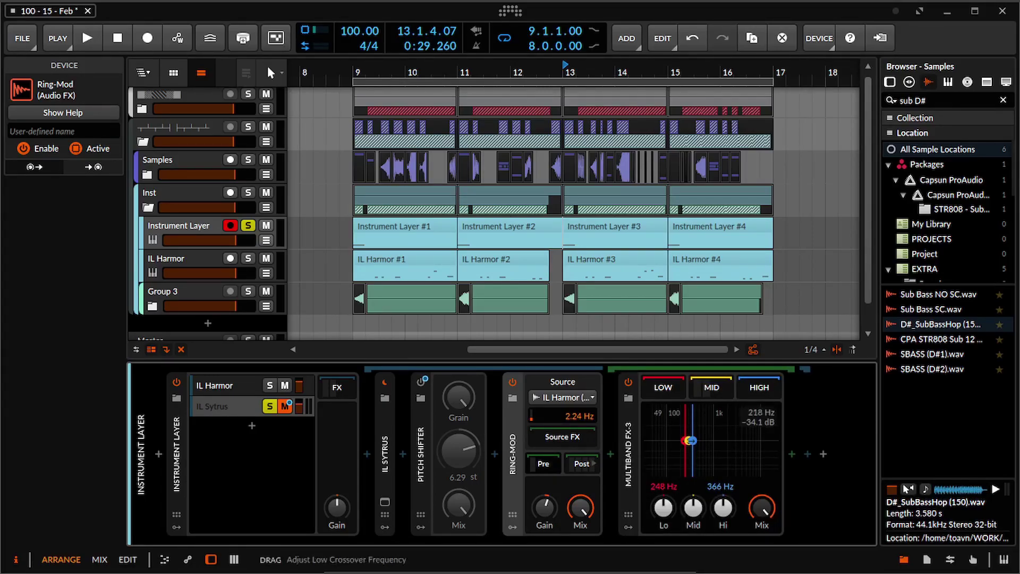
click(628, 455)
drag(628, 454, 502, 462)
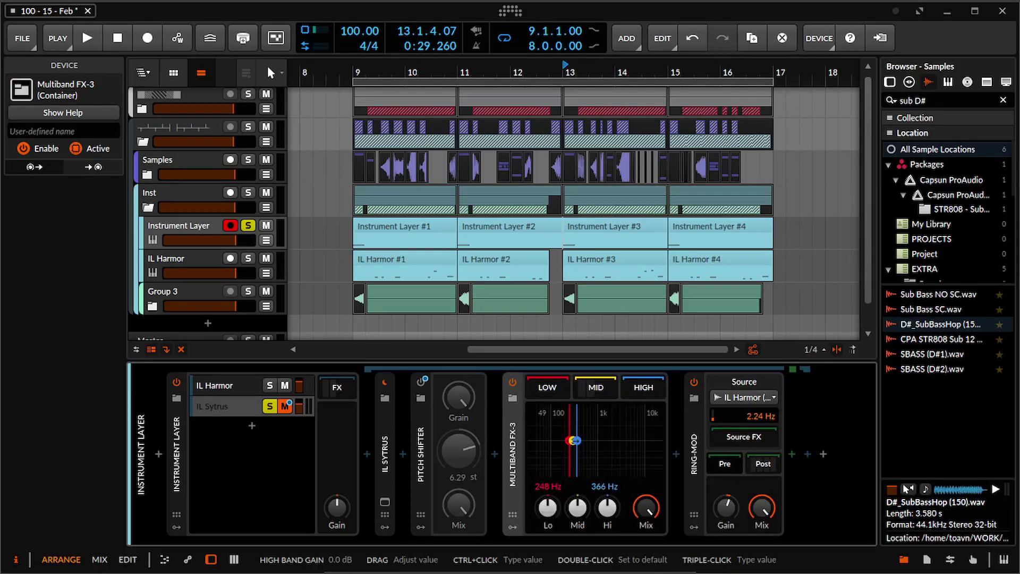
key(ctrl+z)
key(space)
Step: Show the Ring-Mod's Post chain and deactivate its four devices from EQ-2 to Peak Limiter
click(581, 463)
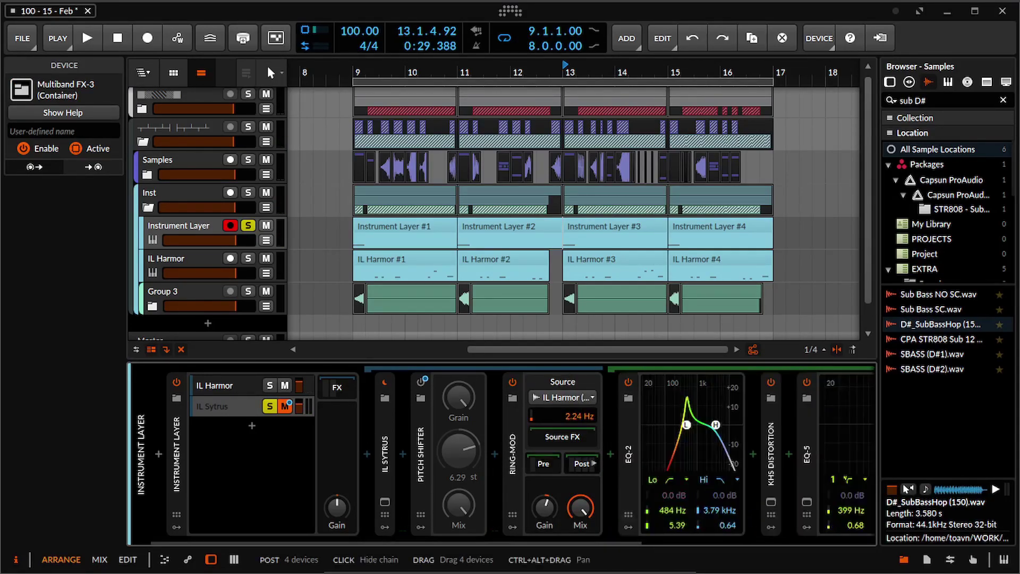
click(629, 455)
drag(656, 450, 400, 451)
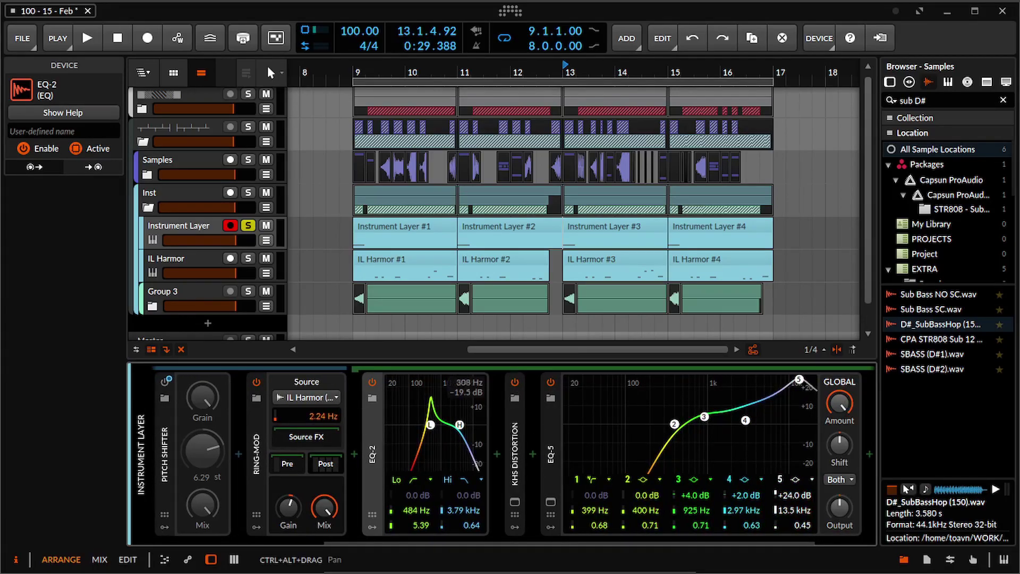
scroll(664, 452, down, 3)
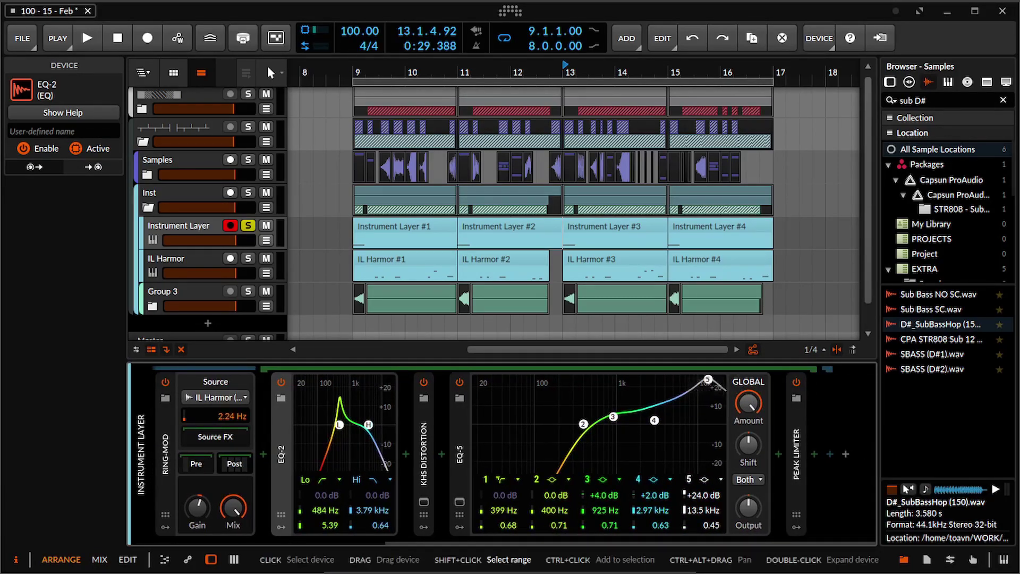
shift+click(796, 454)
key(alt+a)
drag(367, 435, 658, 435)
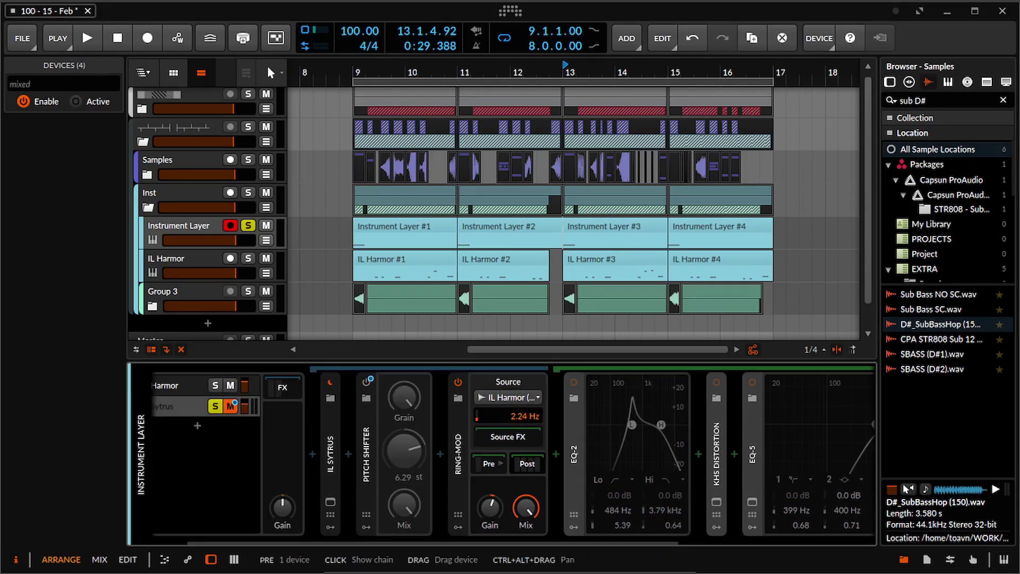
Step: Show the Ring-Mod's Pre chain devices and audition the layer with the Post chain devices deactivated
click(490, 463)
key(space)
key(space)
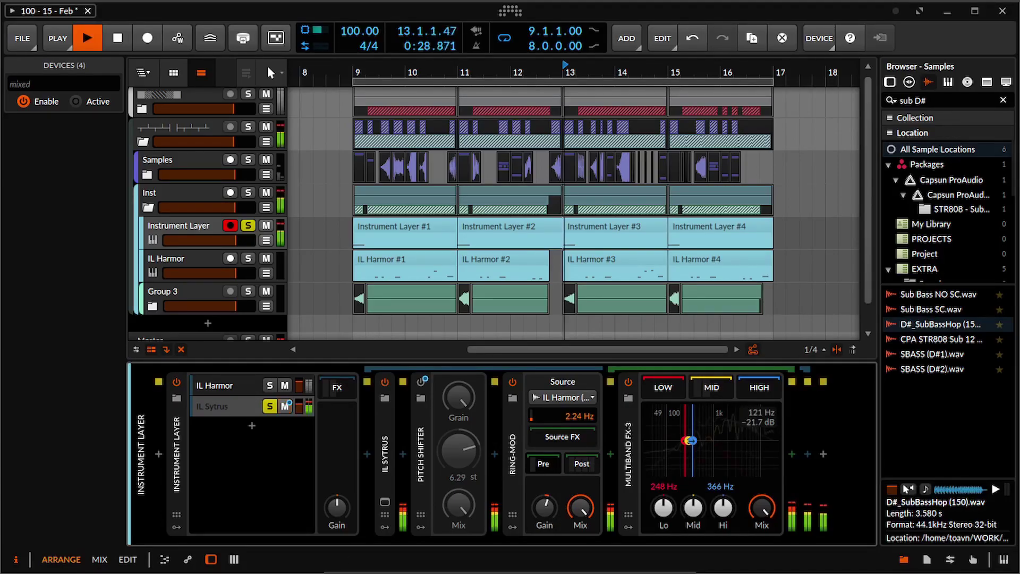
scroll(664, 441, down, 2)
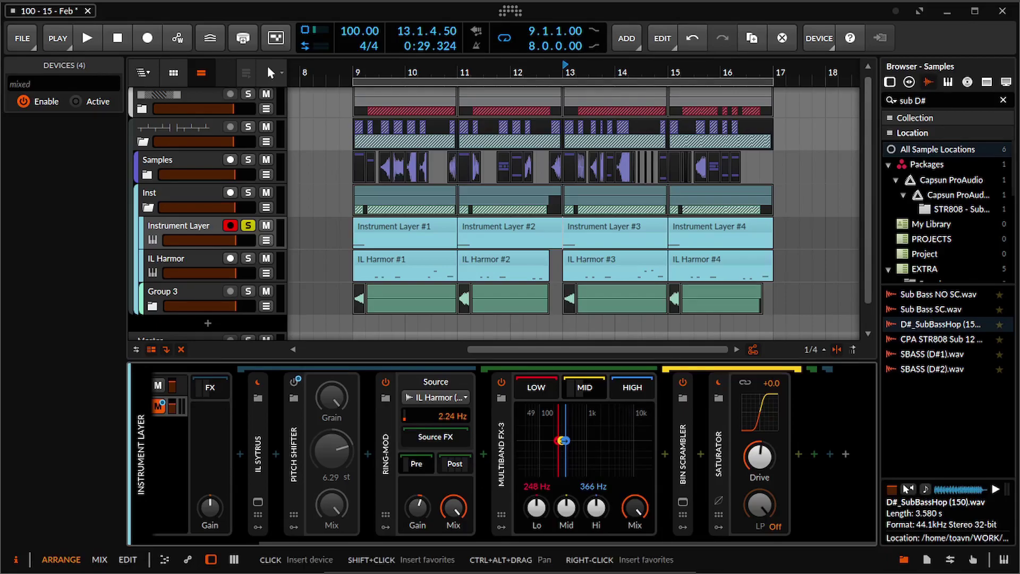
key(space)
key(space)
Step: Undo the Post chain's deactivation, and audition it with only kHs Distortion, EQ-5 and Peak Limiter deactivated
click(455, 464)
click(658, 460)
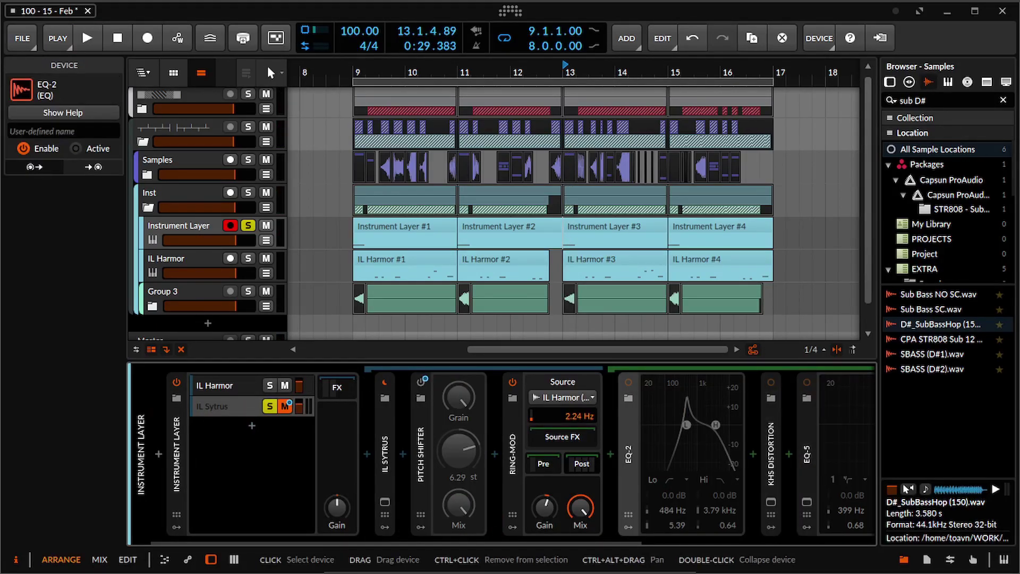
key(ctrl+z)
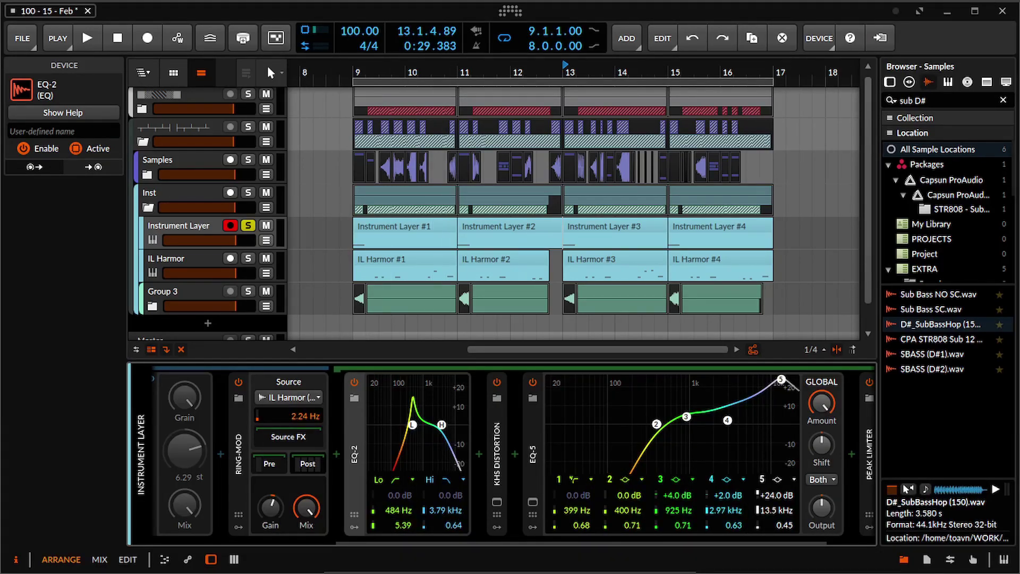
scroll(502, 454, left, 3)
scroll(502, 454, right, 5)
click(797, 454)
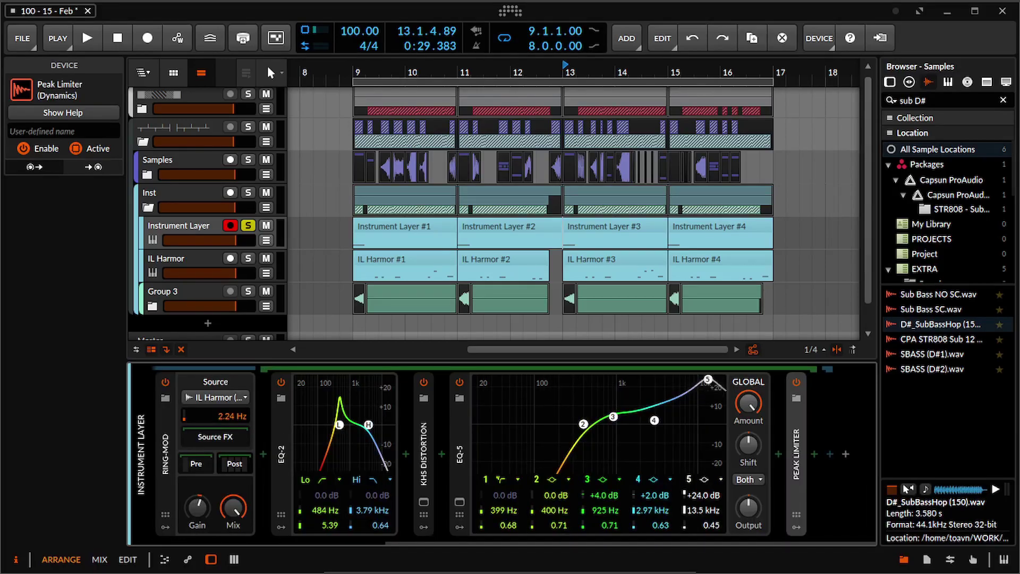
shift+click(423, 454)
key(alt+a)
scroll(374, 479, left, 5)
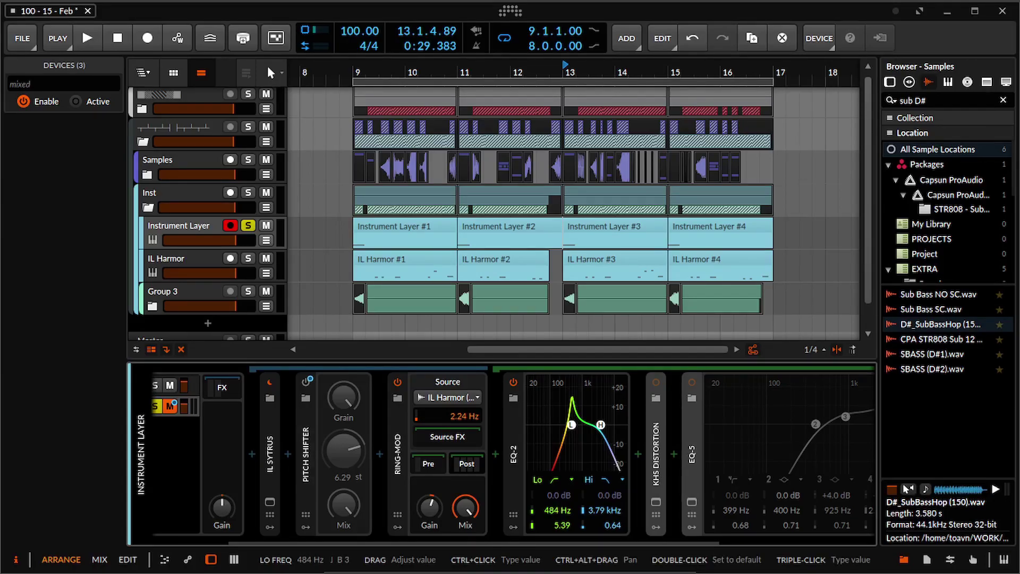
key(space)
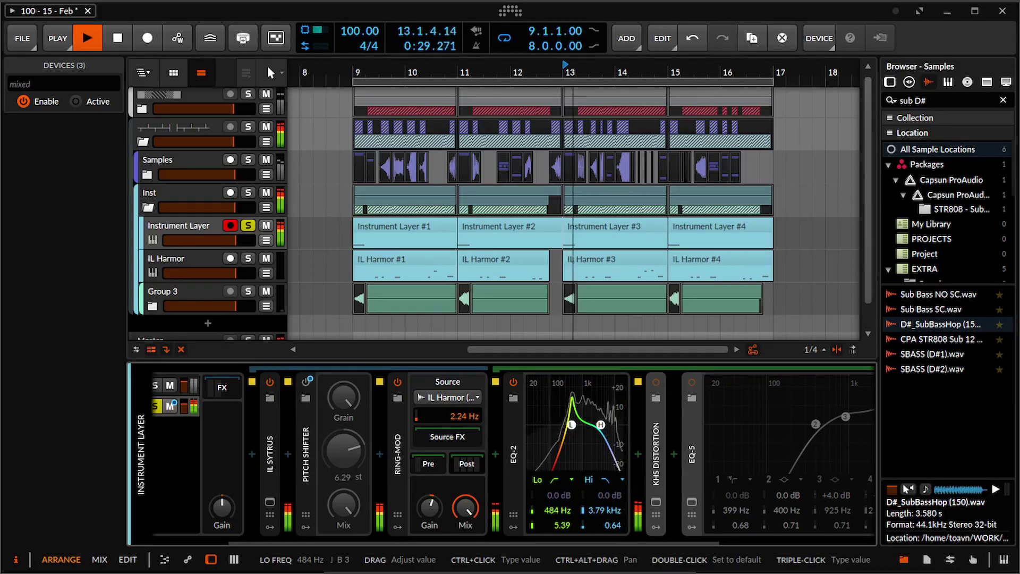
key(space)
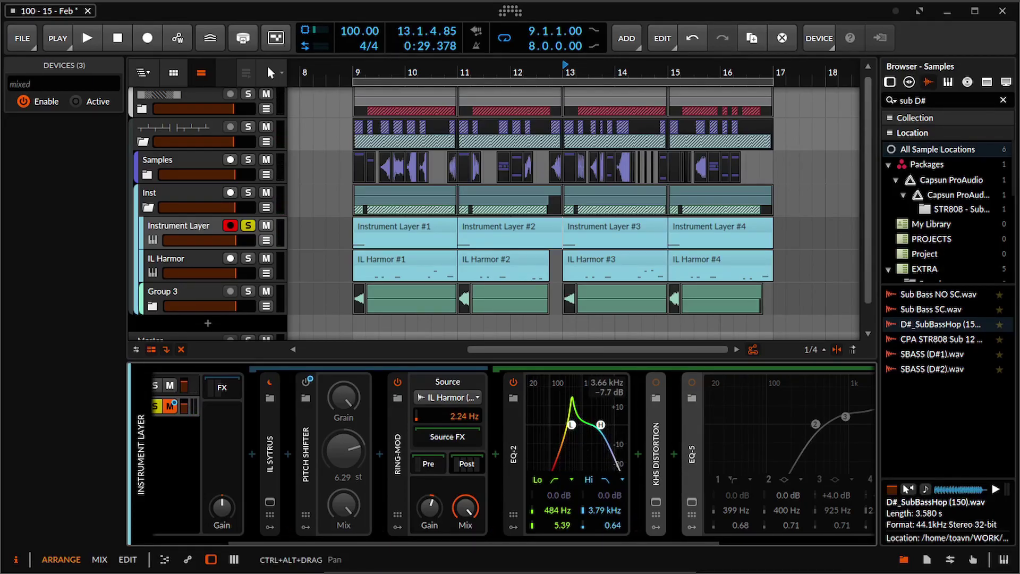
Step: Reactivate kHs Distortion in the Post chain and open its plug-in window
click(656, 453)
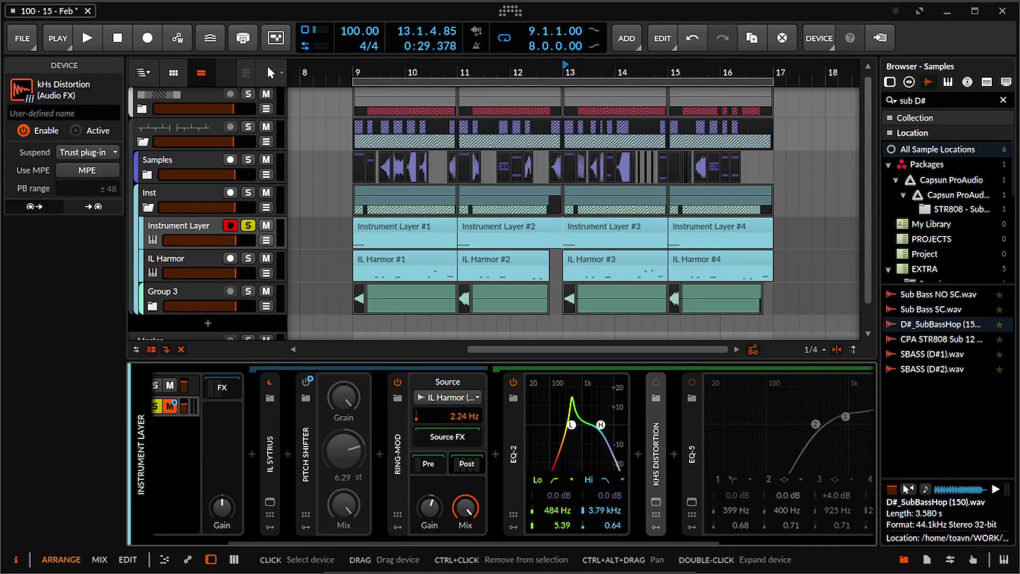
click(656, 382)
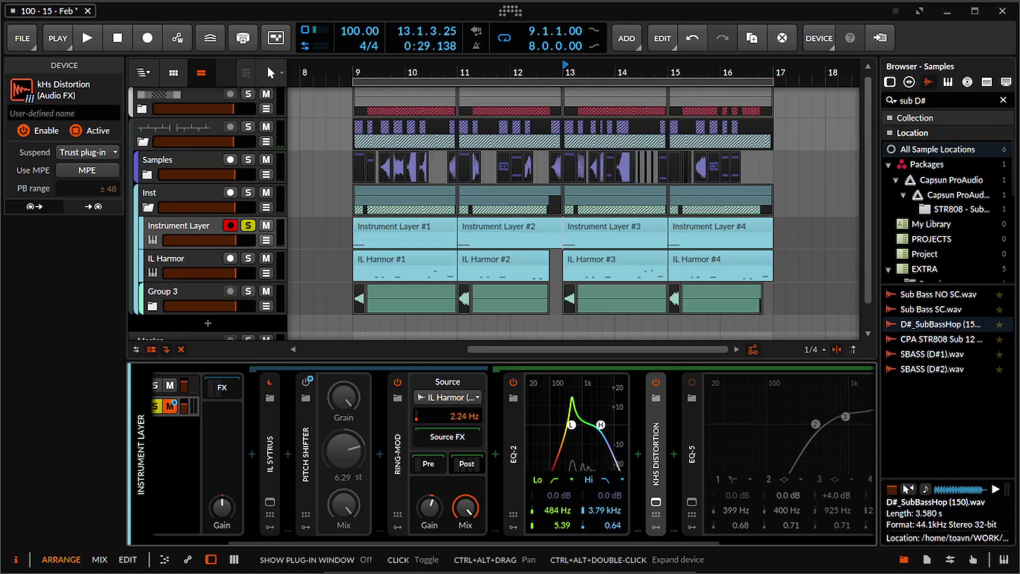
click(656, 501)
drag(382, 114, 359, 130)
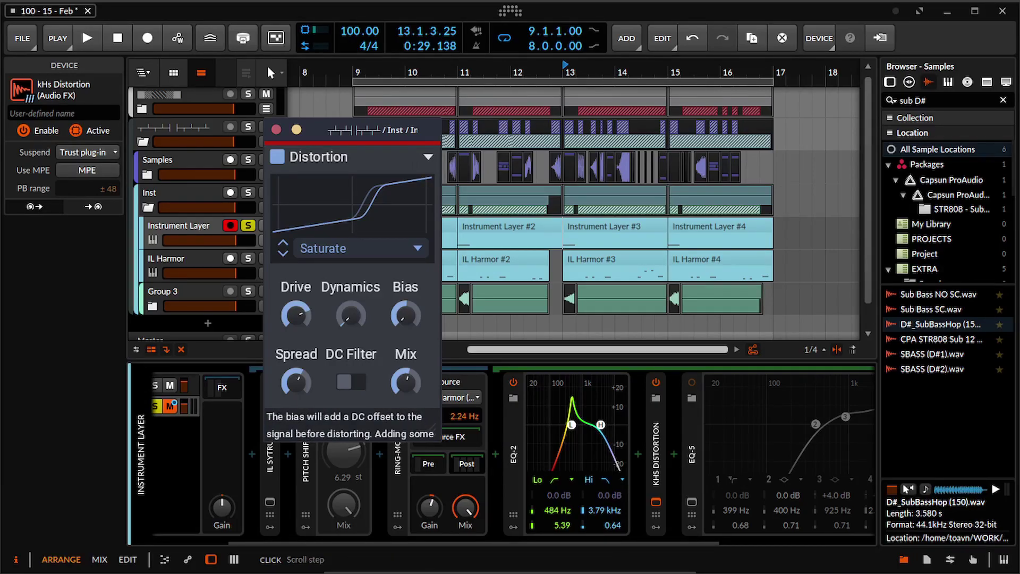
Step: Try a higher Bias in kHs Distortion, audition it, and undo the change to compare
drag(406, 315, 405, 262)
key(space)
key(space)
key(ctrl+z)
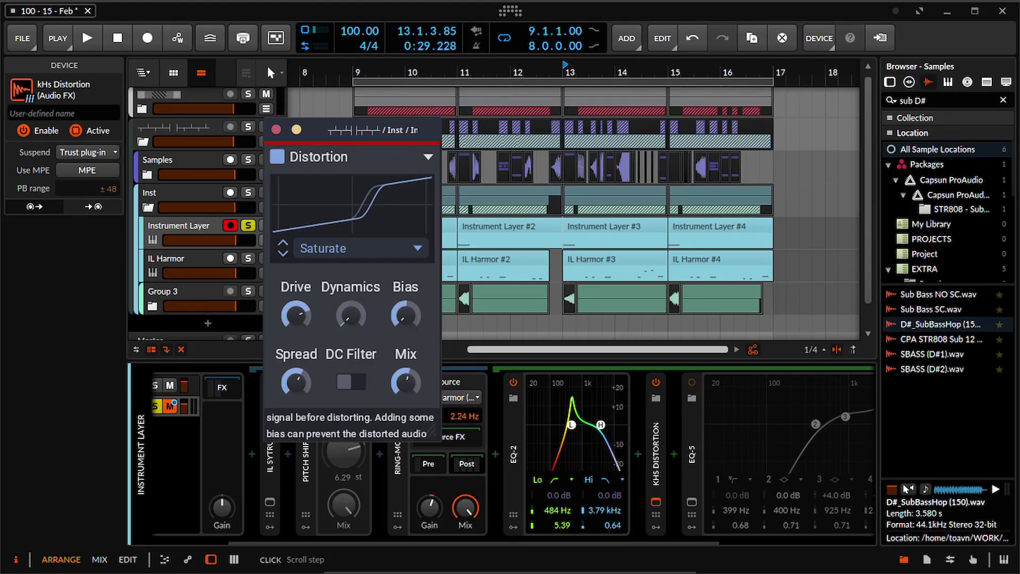
key(space)
key(space)
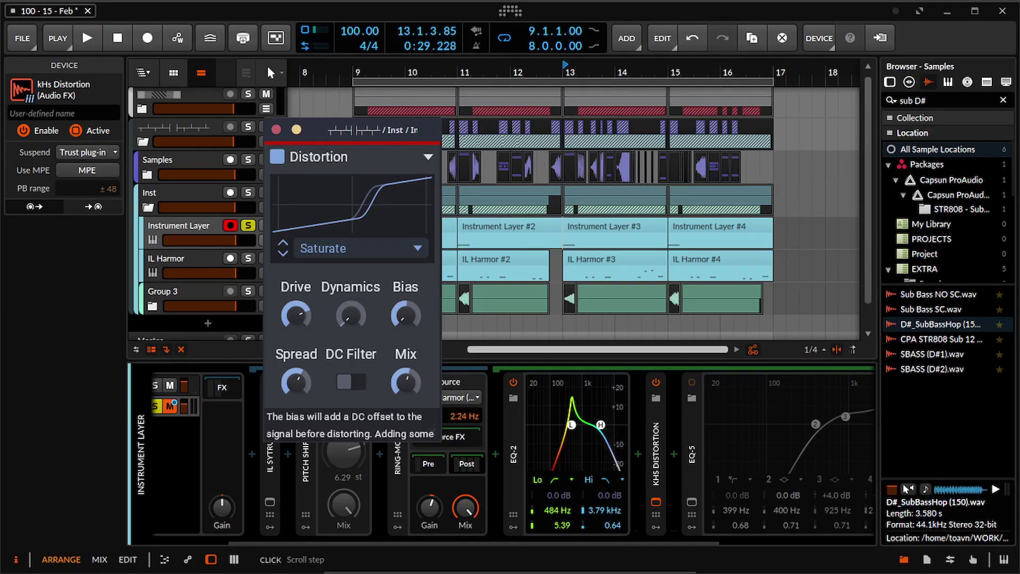
key(space)
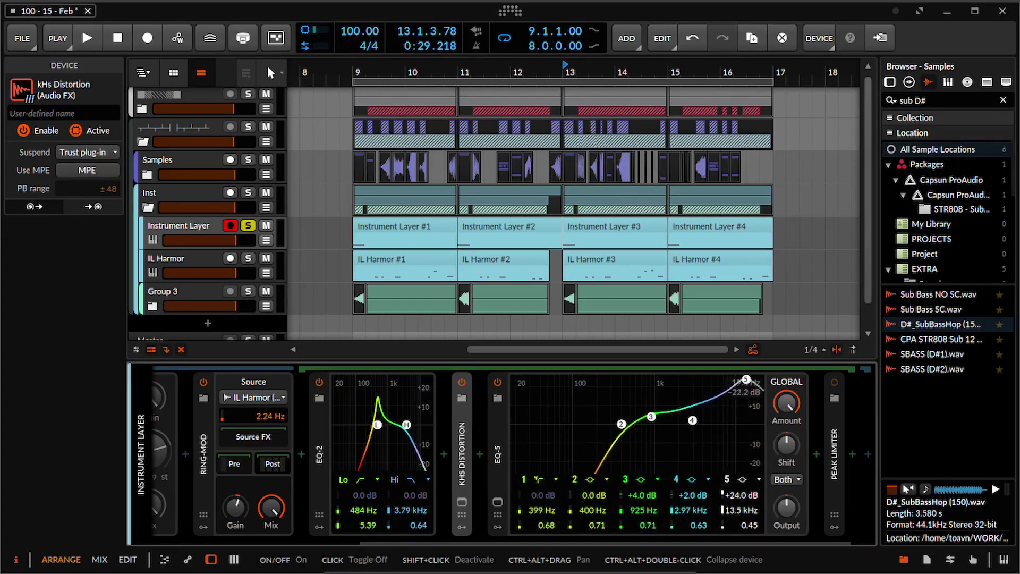
Step: Reactivate the Peak Limiter in the Post chain and audition the layer from bar 13
scroll(502, 454, right, 2)
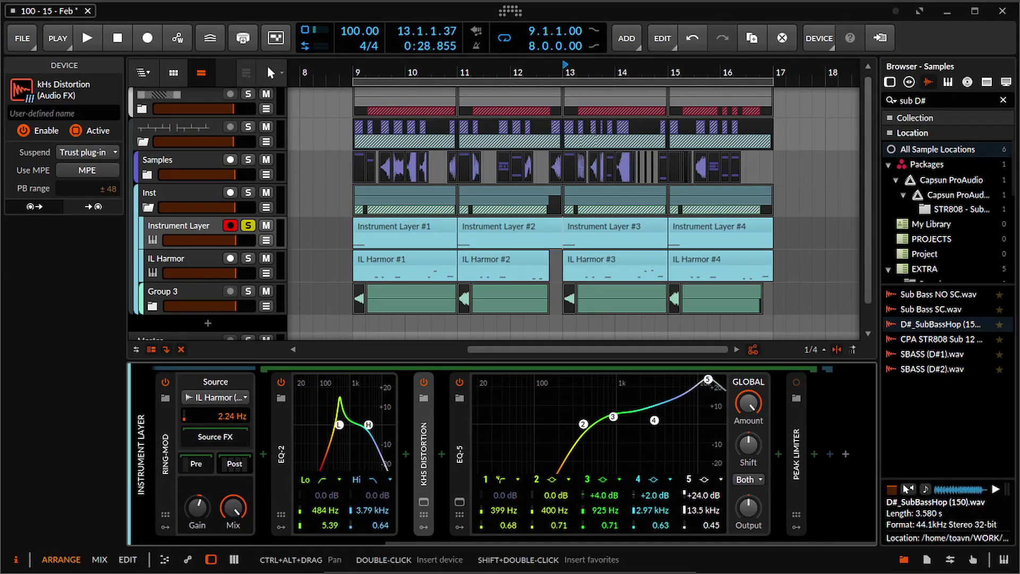
click(796, 381)
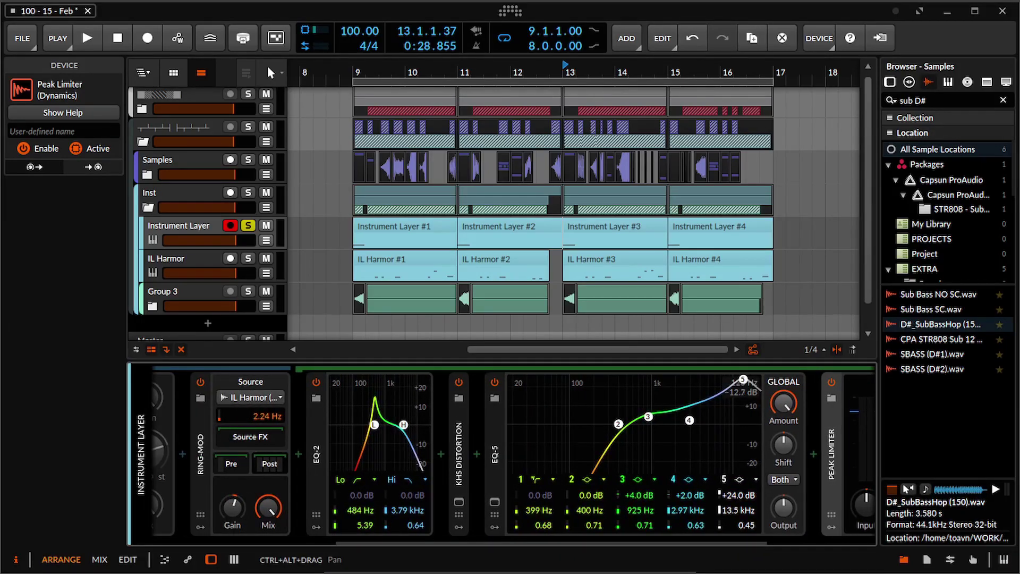
key(space)
key(space)
key(space)
key(space)
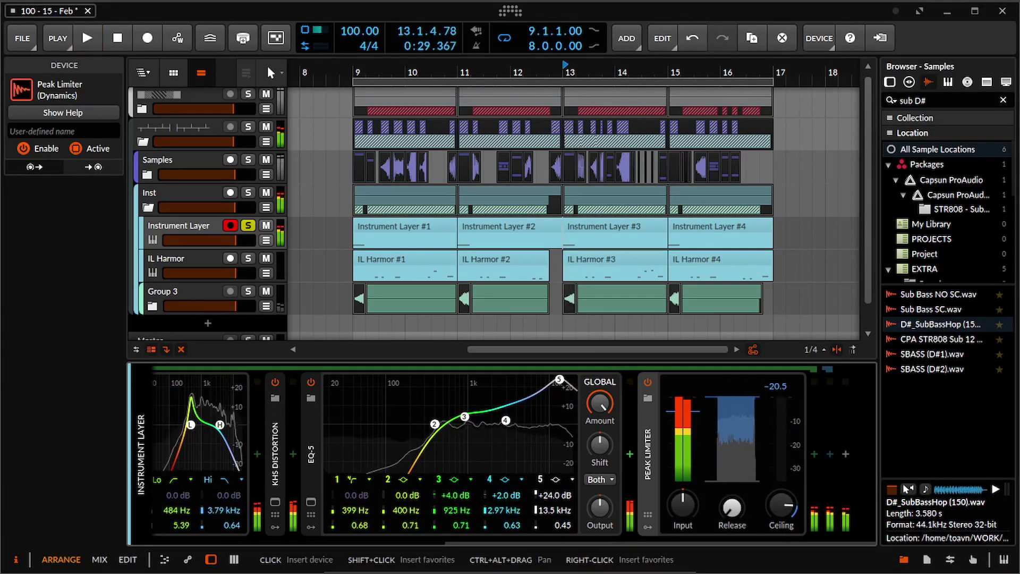
key(space)
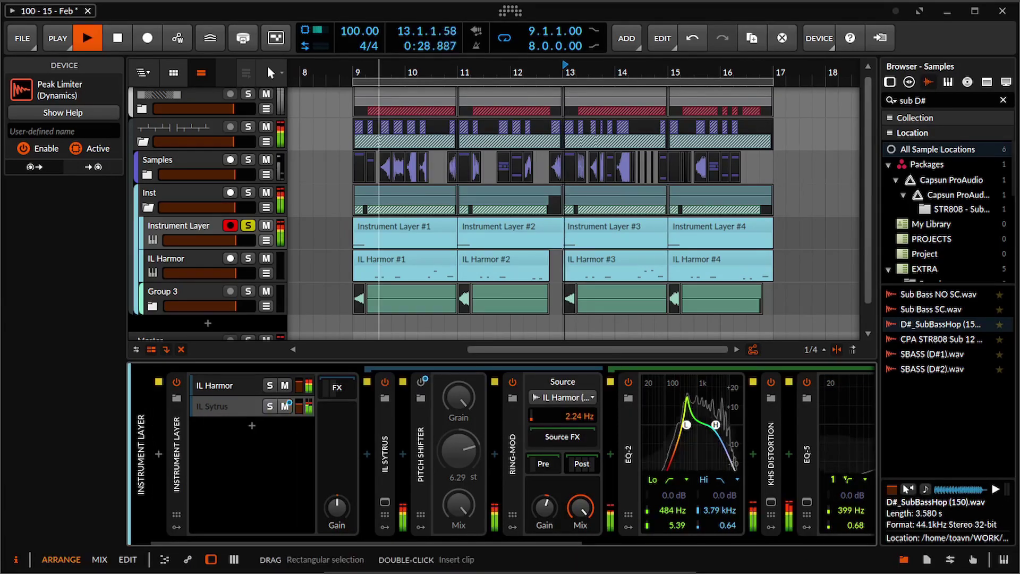
Step: Stop playback, set the Pitch Shifter's pitch to 6.15 st, and look over the Ring-Mod and its Post chain
key(space)
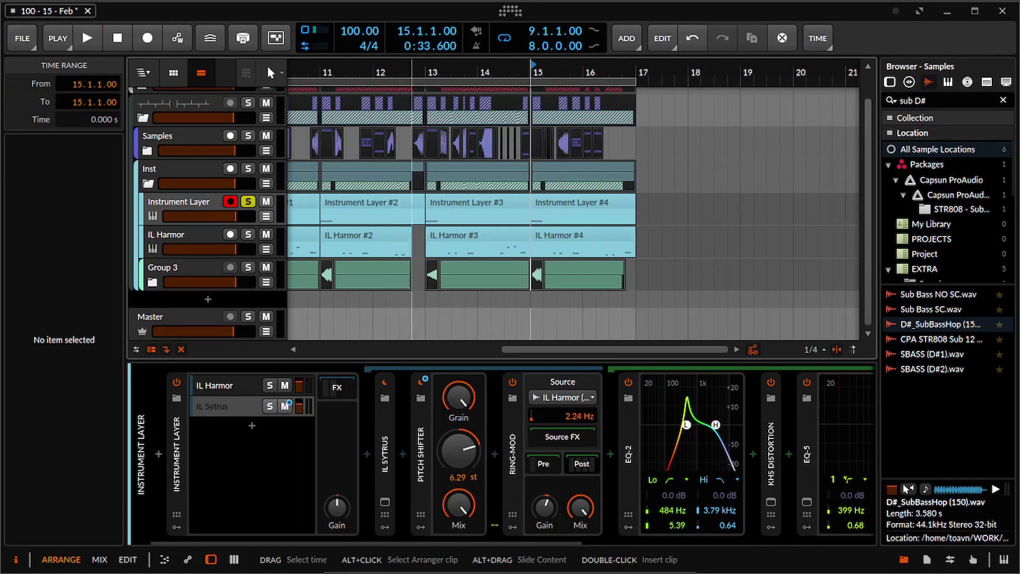
mouse_move(459, 451)
mouse_down()
mouse_move(459, 425)
mouse_move(458, 452)
mouse_up()
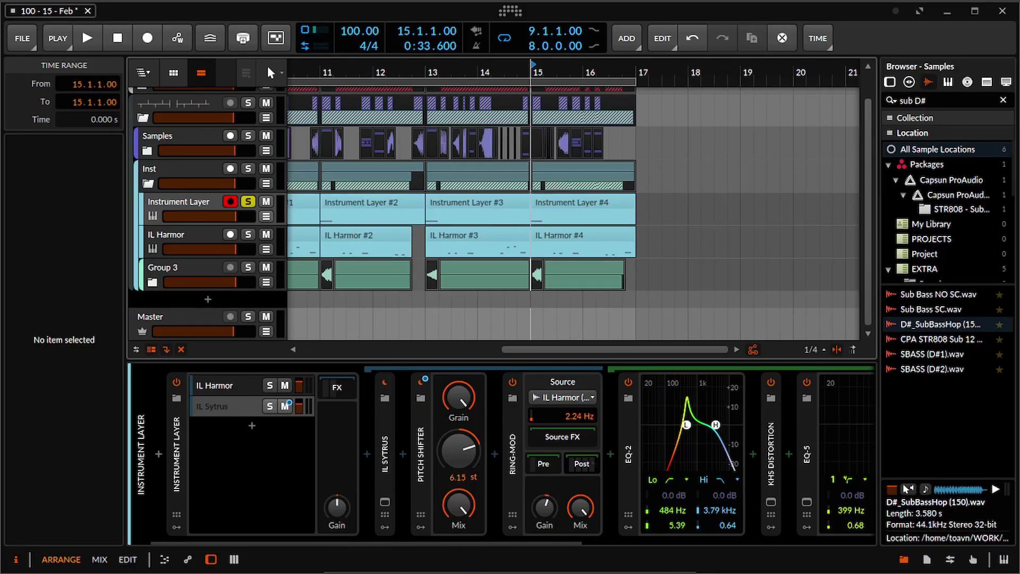
drag(664, 469, 330, 469)
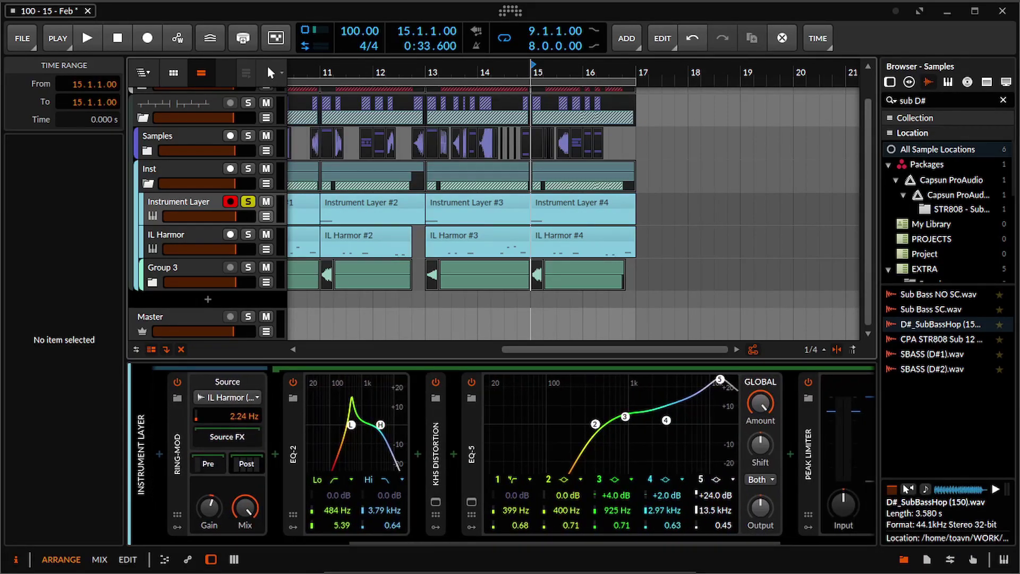
drag(213, 462, 546, 462)
double_click(512, 454)
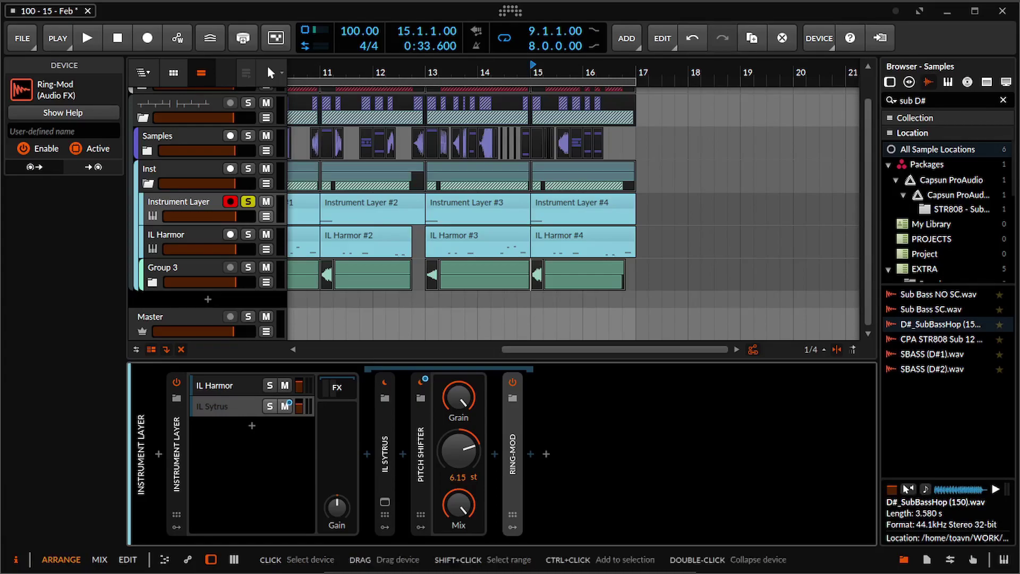
double_click(512, 454)
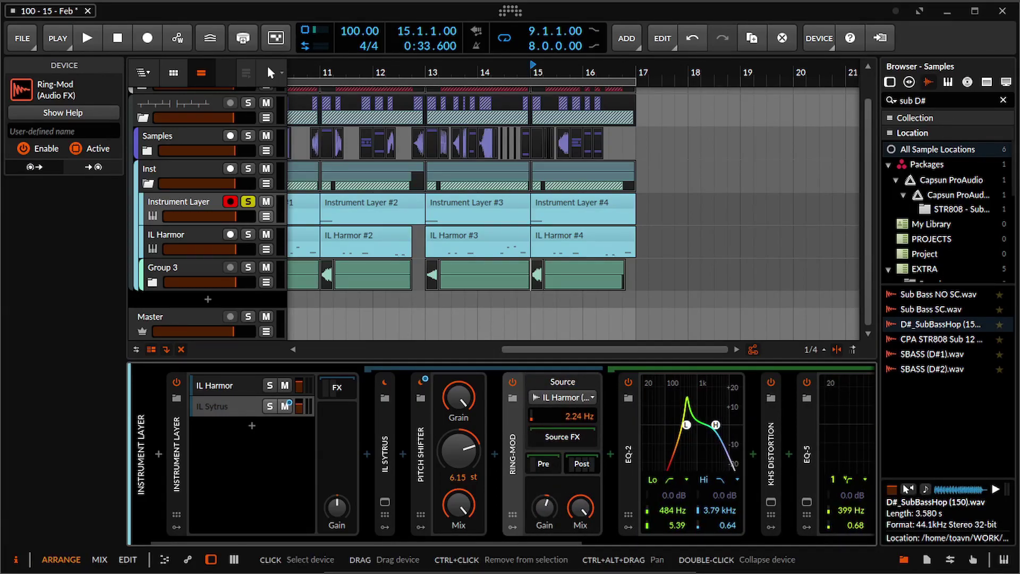
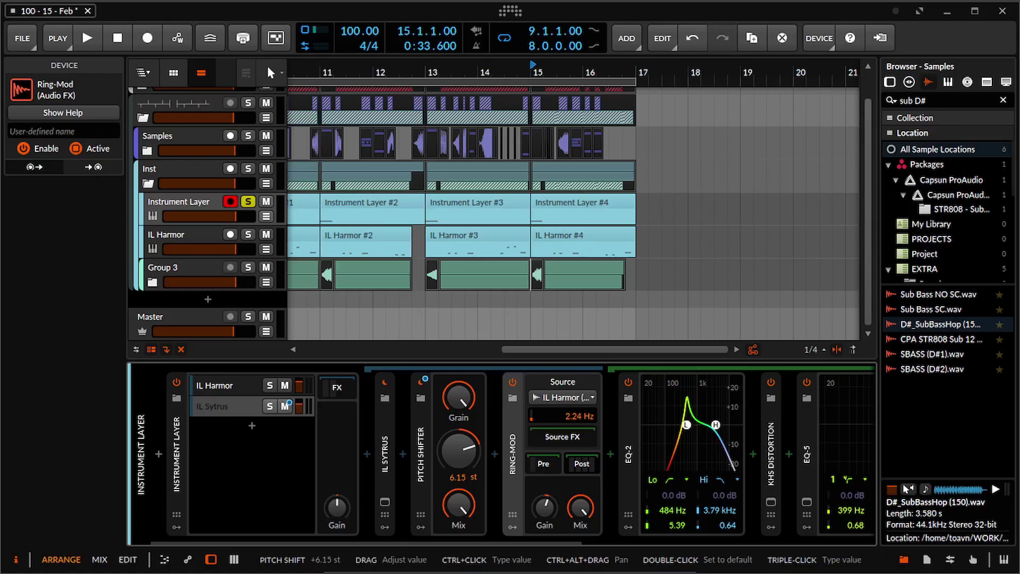
Step: Audition the instrument layer from bar 15 with the adjusted Pitch Shifter
scroll(459, 451, down, 3)
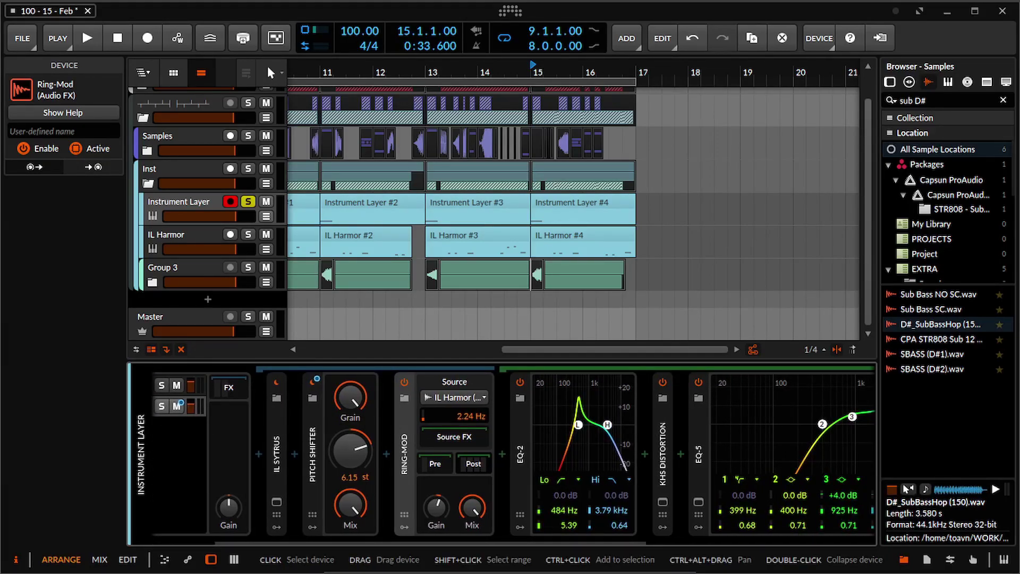
key(space)
key(space)
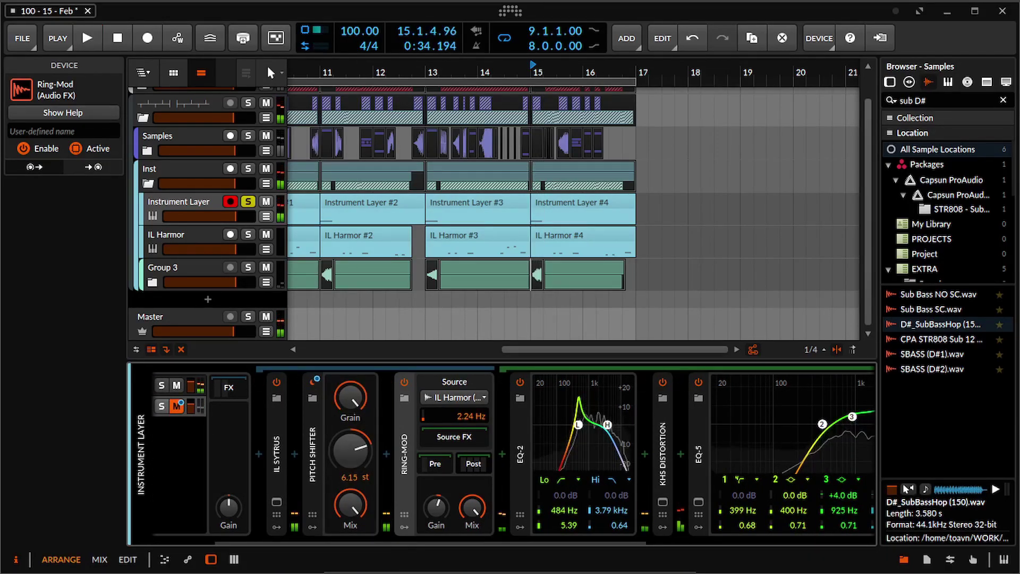
Step: Try the Pitch Shifter after the Ring-Mod, audition that order, and move it back before the Ring-Mod
scroll(565, 495, down, 4)
double_click(274, 452)
drag(421, 453, 535, 453)
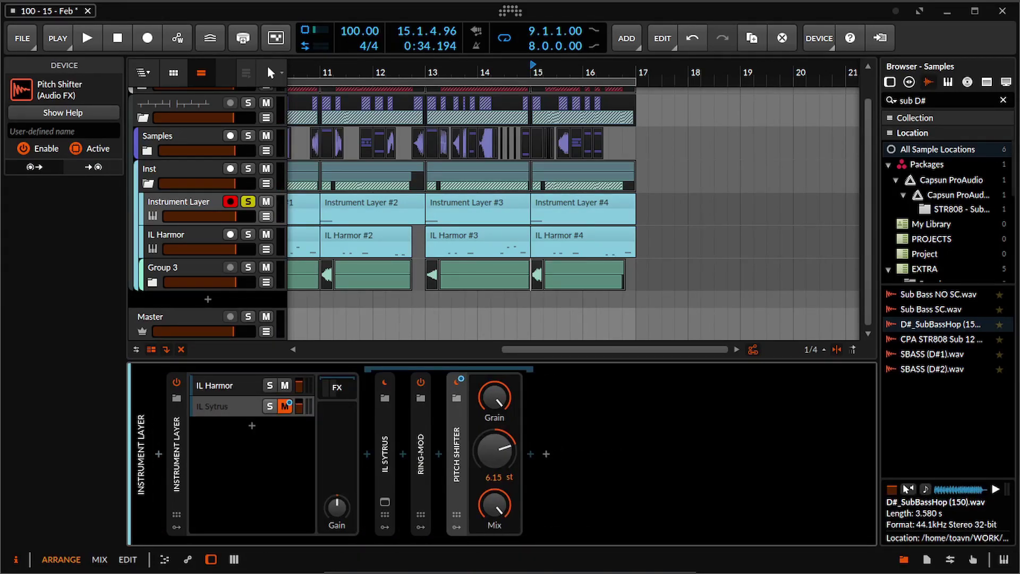
key(space)
key(space)
drag(457, 452, 403, 452)
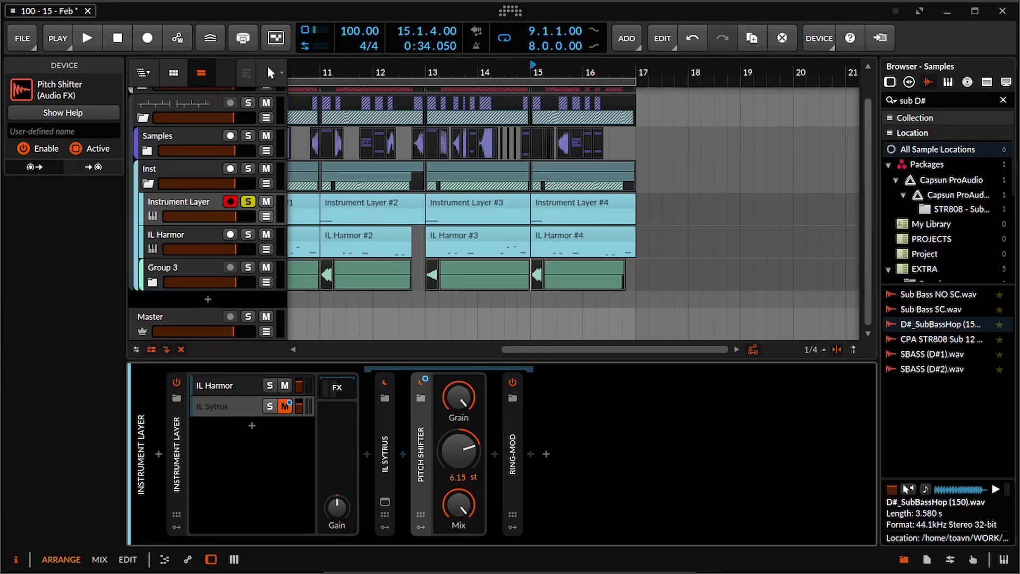
Step: Audition the instrument layer with the Pitch Shifter before the Ring-Mod
key(space)
key(space)
drag(664, 224, 722, 223)
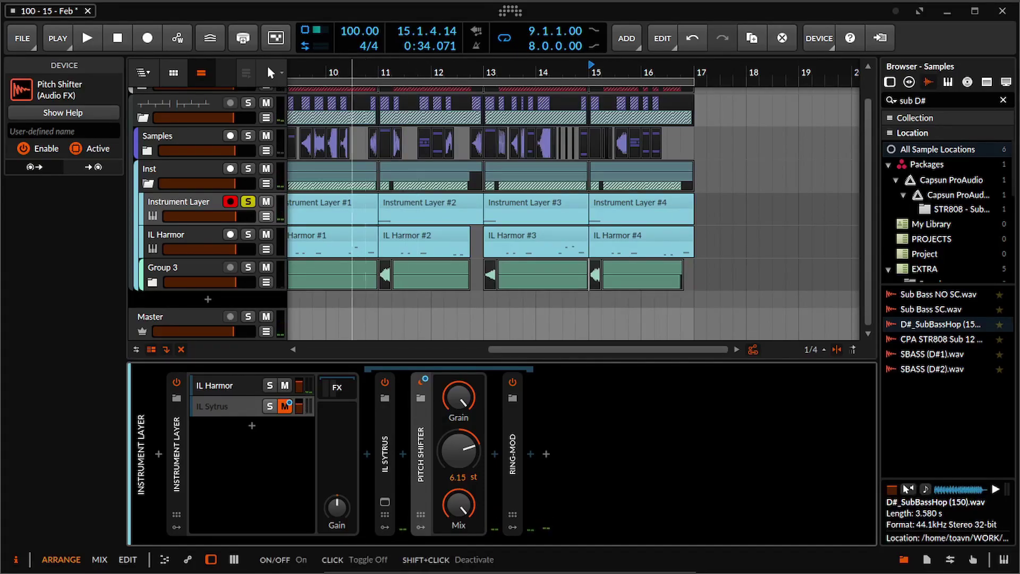
drag(352, 234, 484, 233)
drag(613, 300, 523, 312)
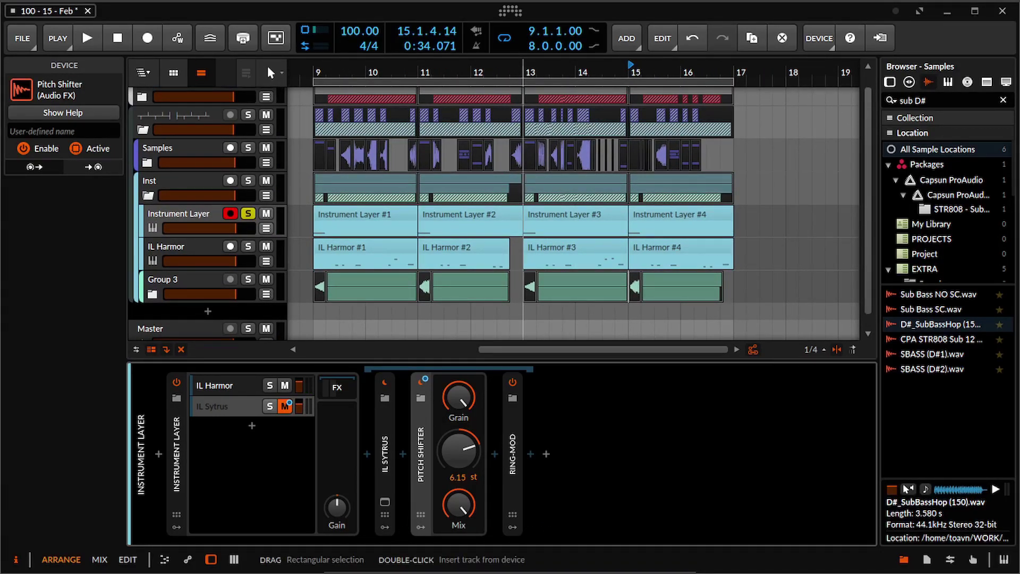
Step: Solo the IL Harmor track and audition it from bar 9
click(247, 246)
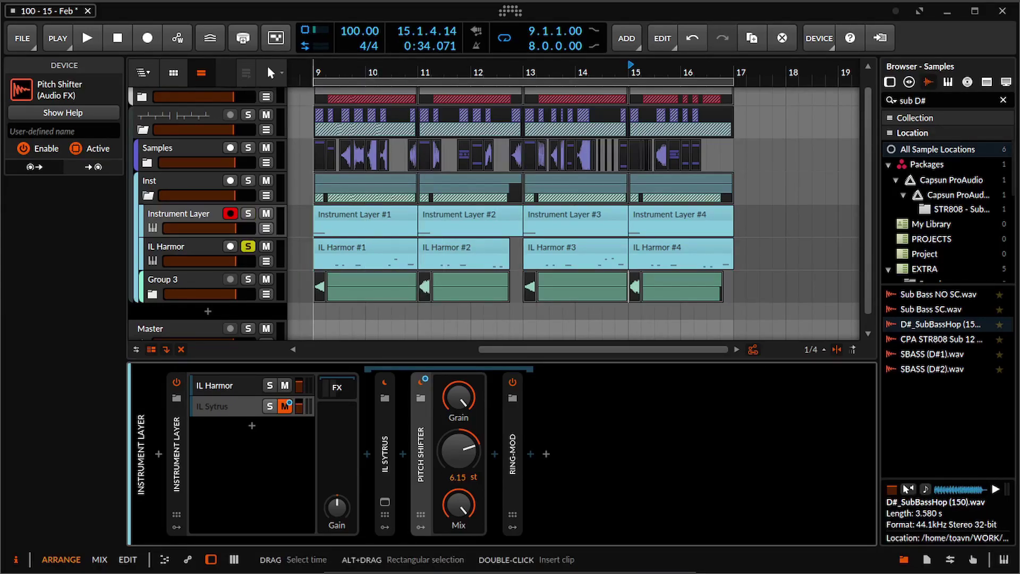
click(312, 226)
key(space)
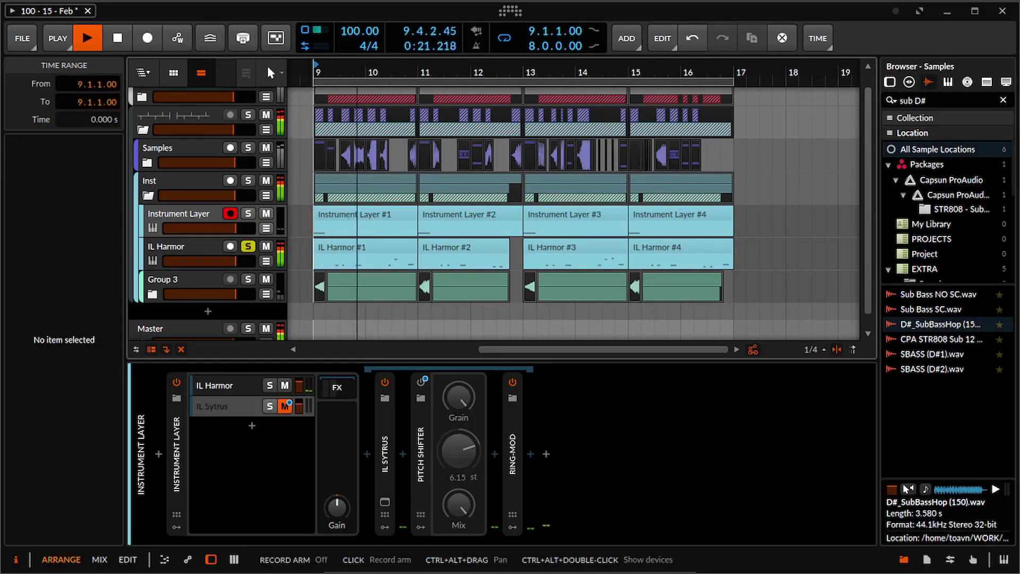
key(space)
Step: Deactivate the IL Harmor track's effects from Multiband FX-2 through IL Maximus and audition the dry synth
click(181, 247)
click(343, 455)
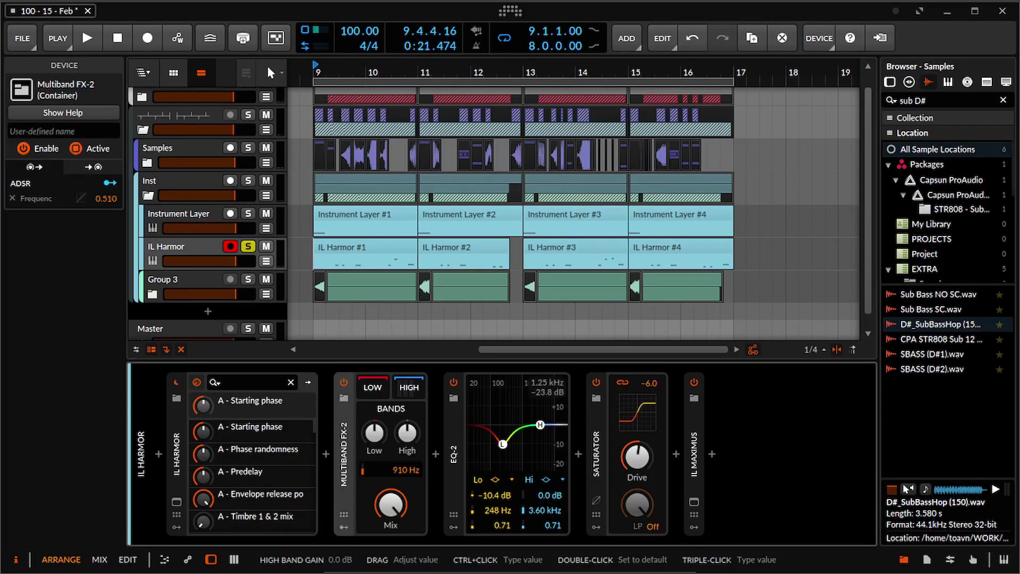
click(694, 454)
click(344, 455)
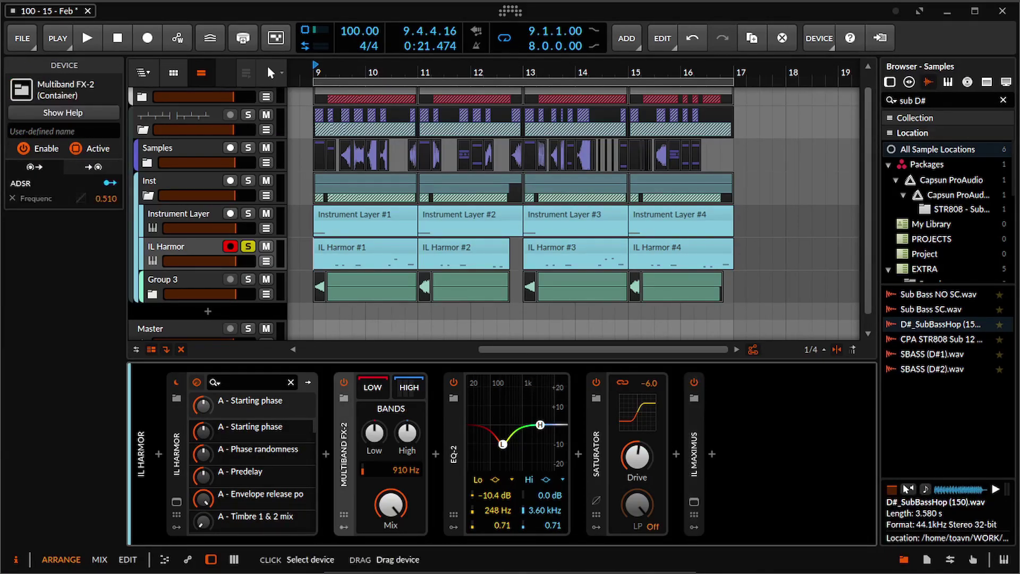
shift+click(693, 455)
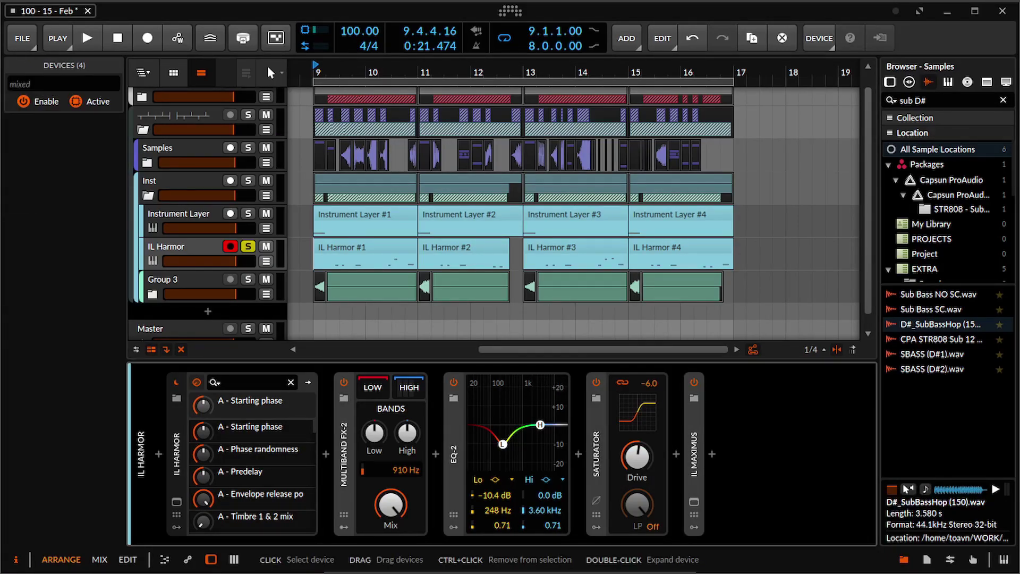
key(alt+a)
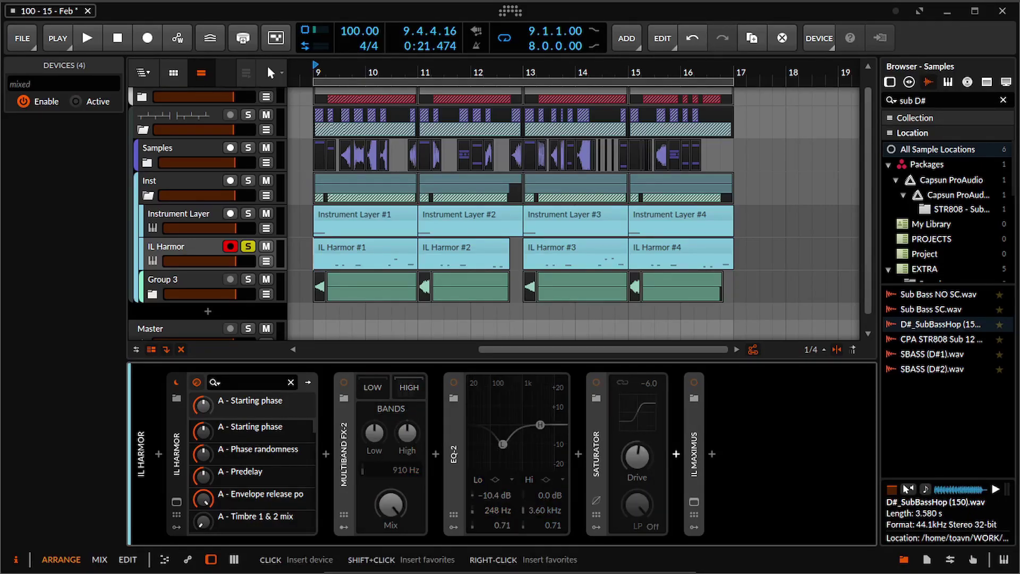
key(space)
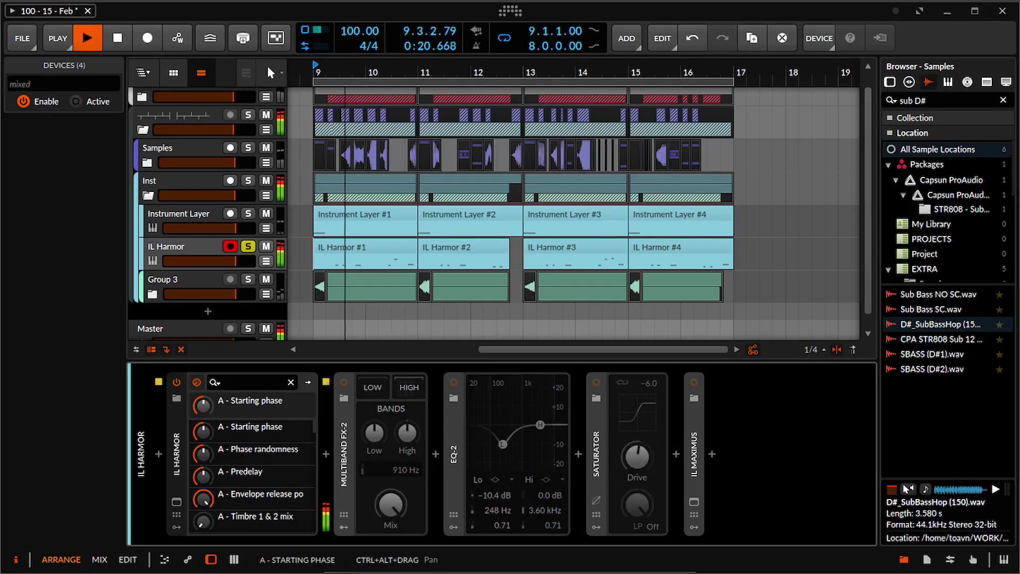
key(space)
Step: Open the Harmor plug-in window, examine the Timbre 1 harmonic level of parts A and B, and audition the patch
click(177, 502)
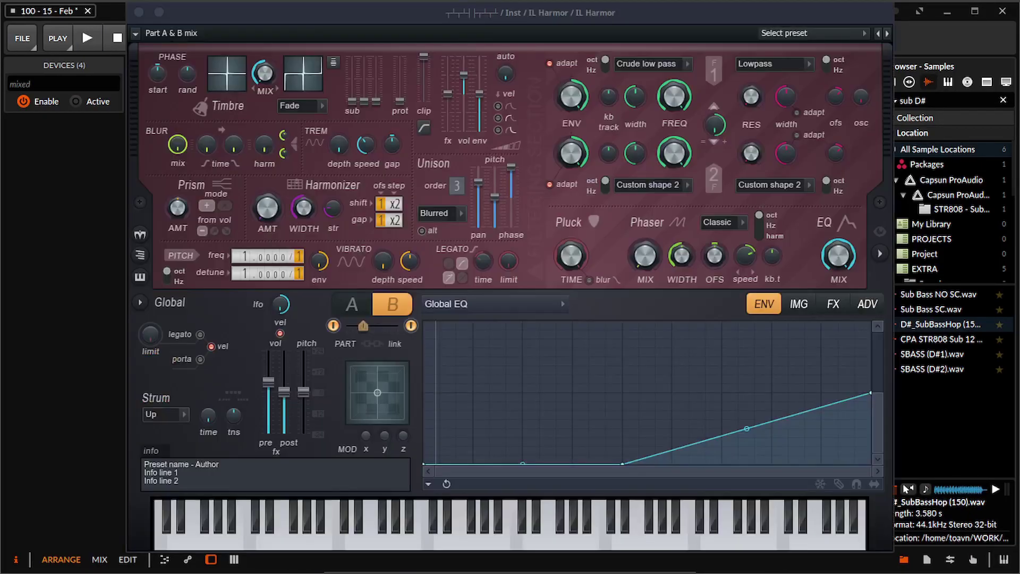
click(352, 305)
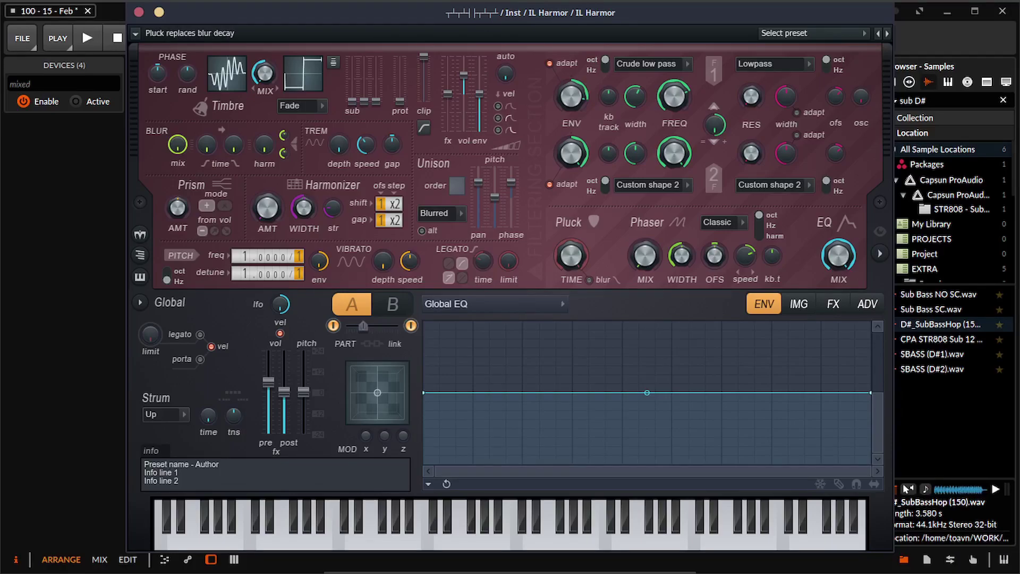
click(227, 74)
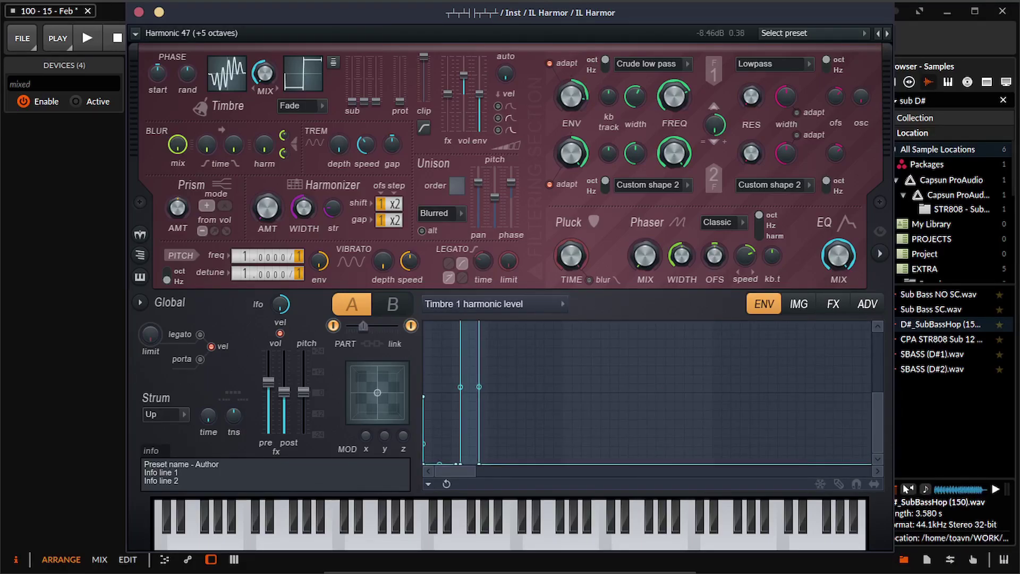
drag(878, 394, 877, 331)
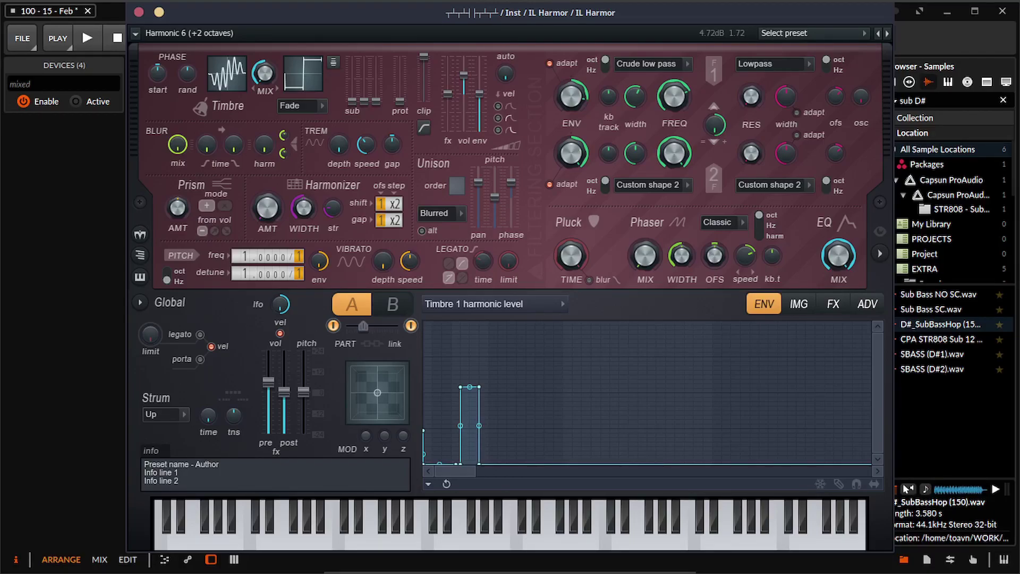
click(392, 304)
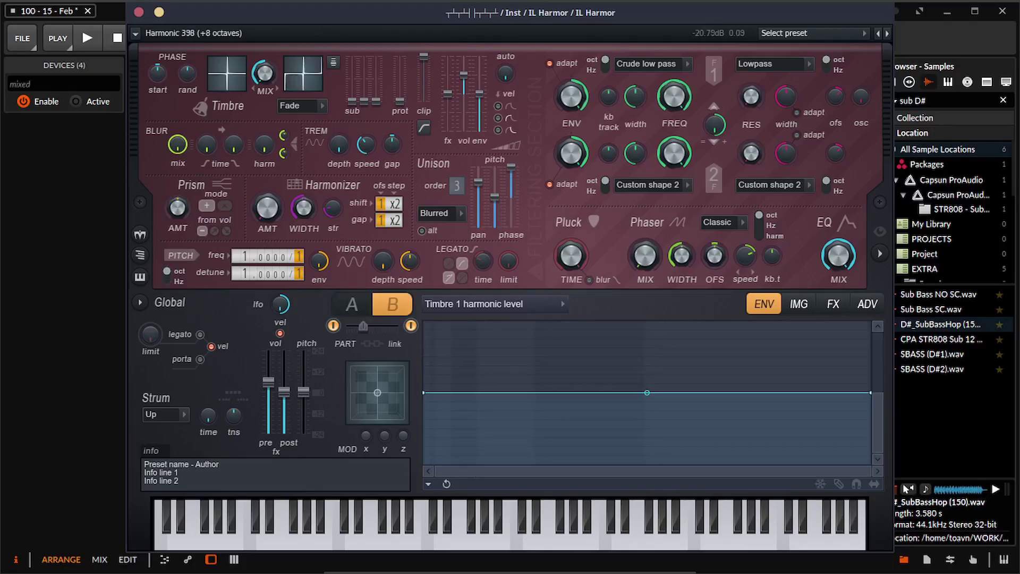
drag(869, 472, 609, 471)
key(space)
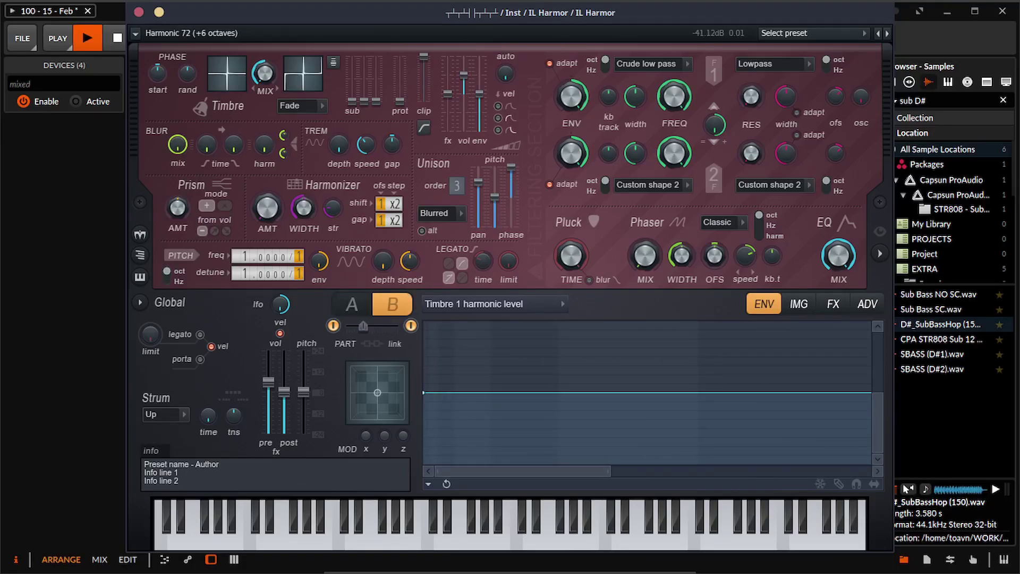
key(space)
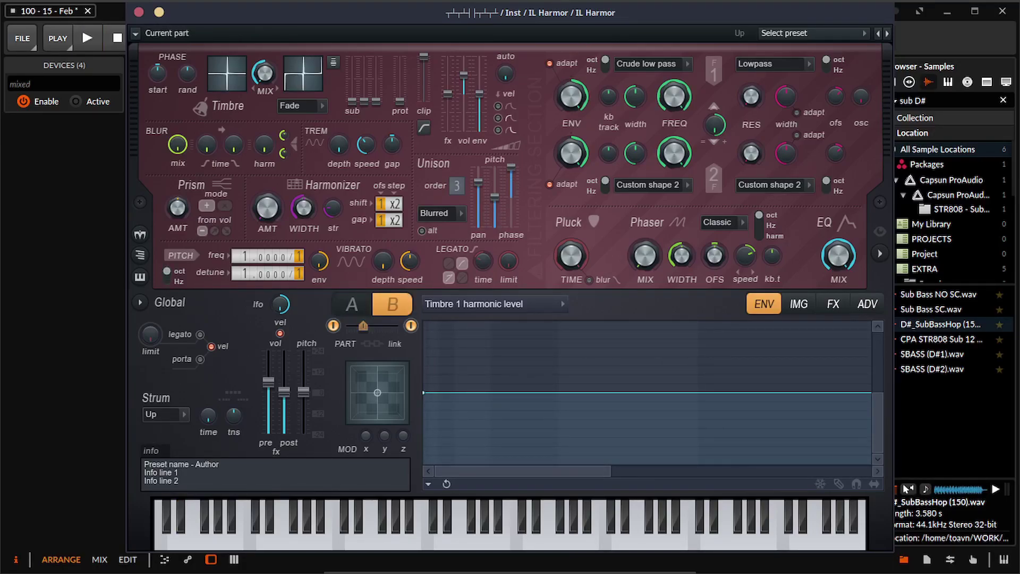
Step: Turn off part A in Harmor and audition part B on its own
click(352, 304)
click(333, 326)
click(392, 304)
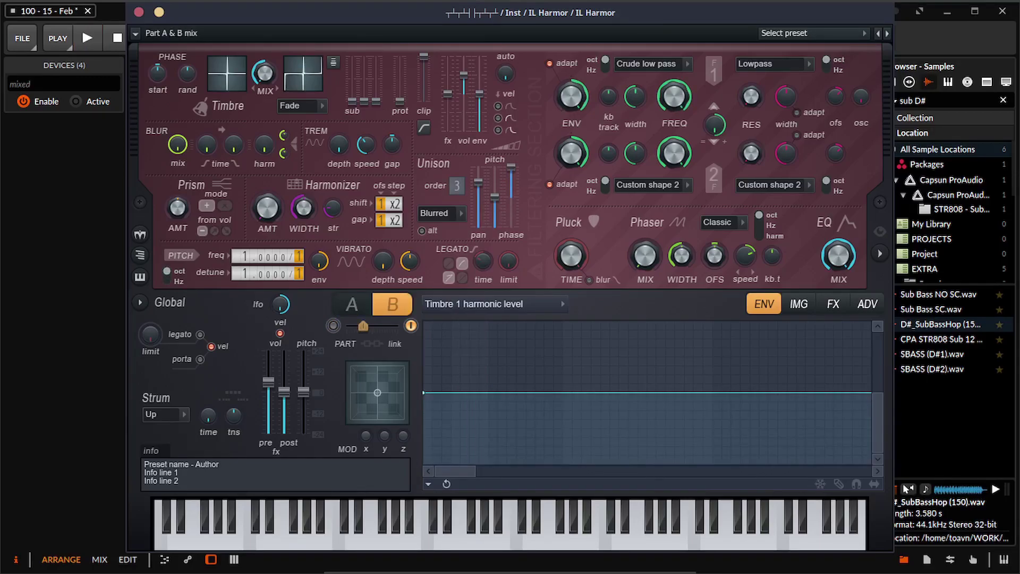
key(space)
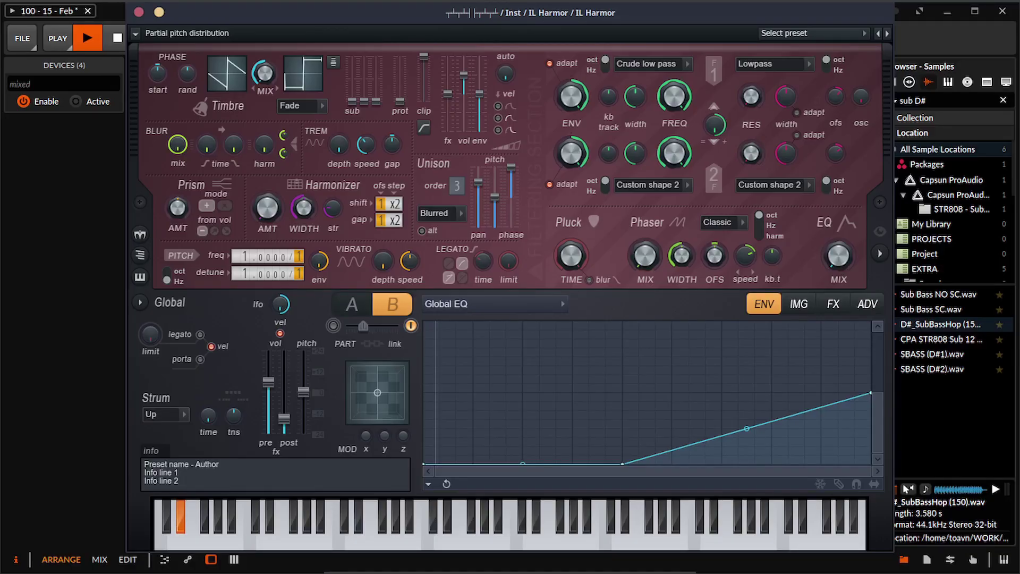
click(167, 271)
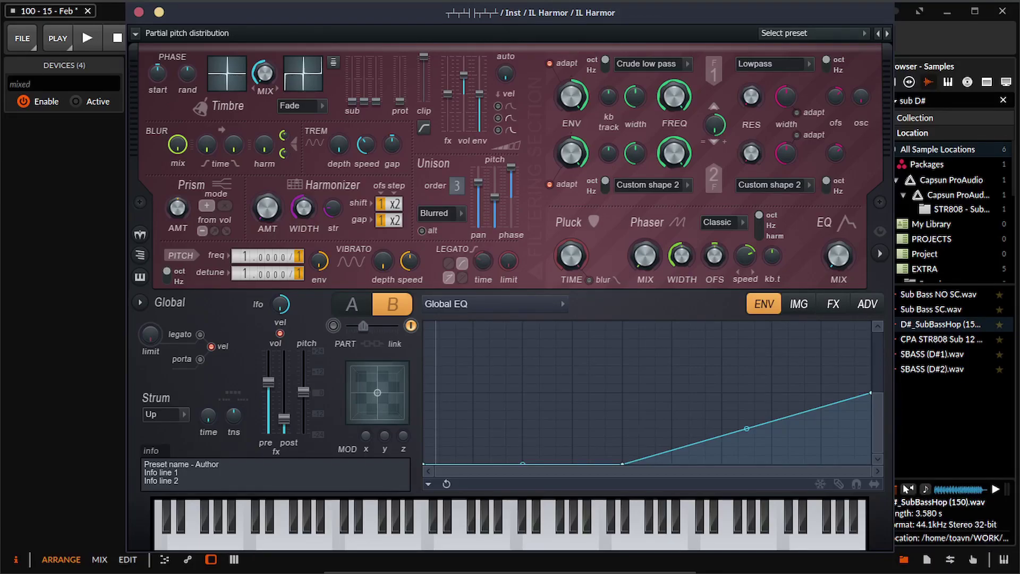
Step: Show Harmor's visualizer, turn part A back on, and close the plug-in window
click(880, 253)
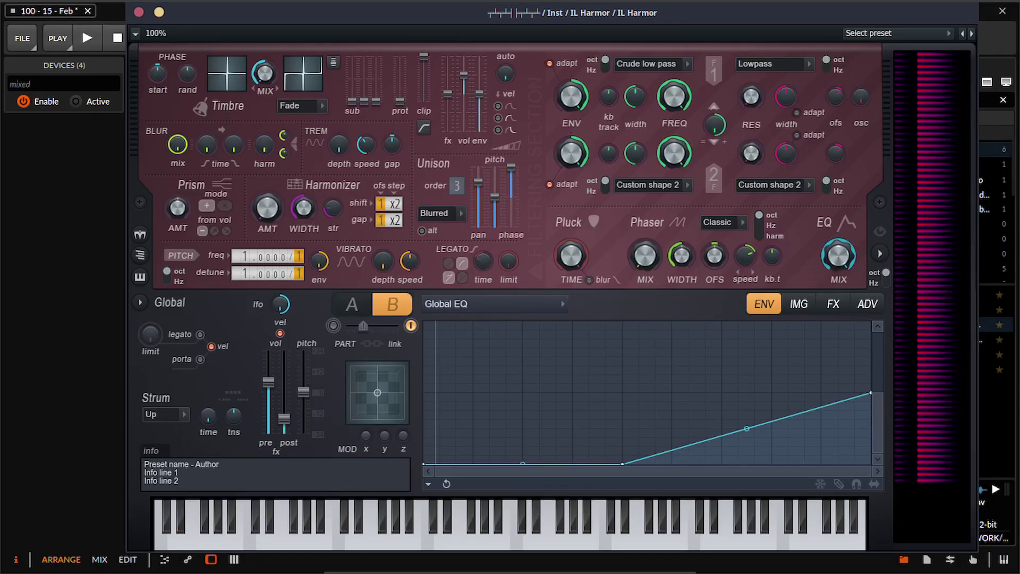
click(333, 325)
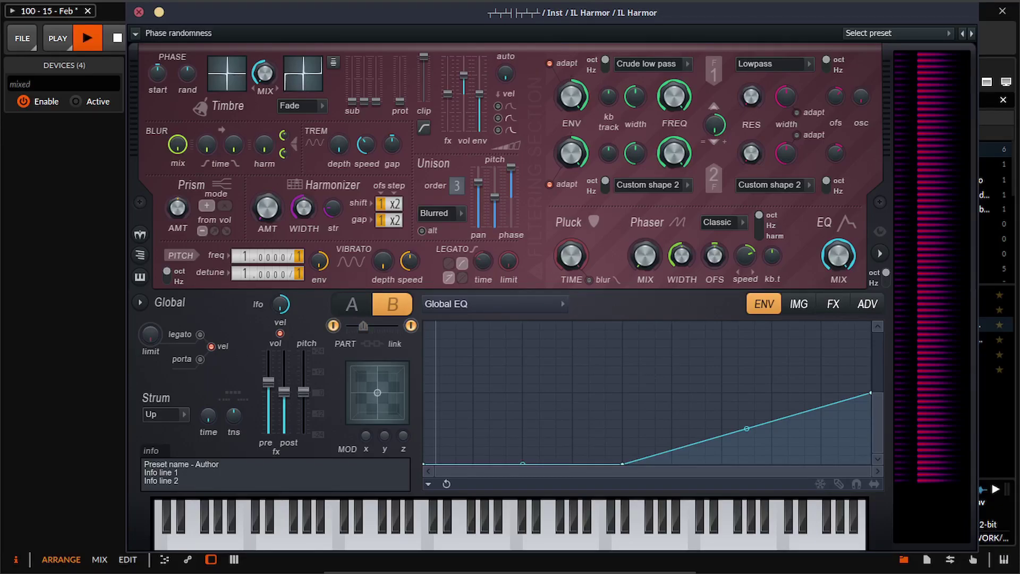
click(138, 12)
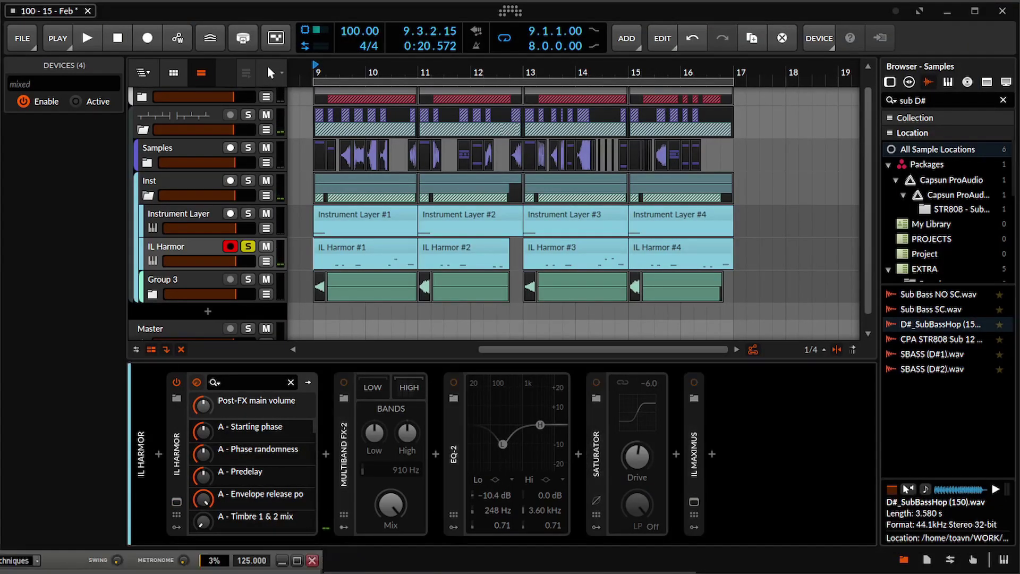
Step: Reactivate Multiband FX-2, open Frequency Magnet from its high band, and audition the IL Harmor track with it
click(344, 383)
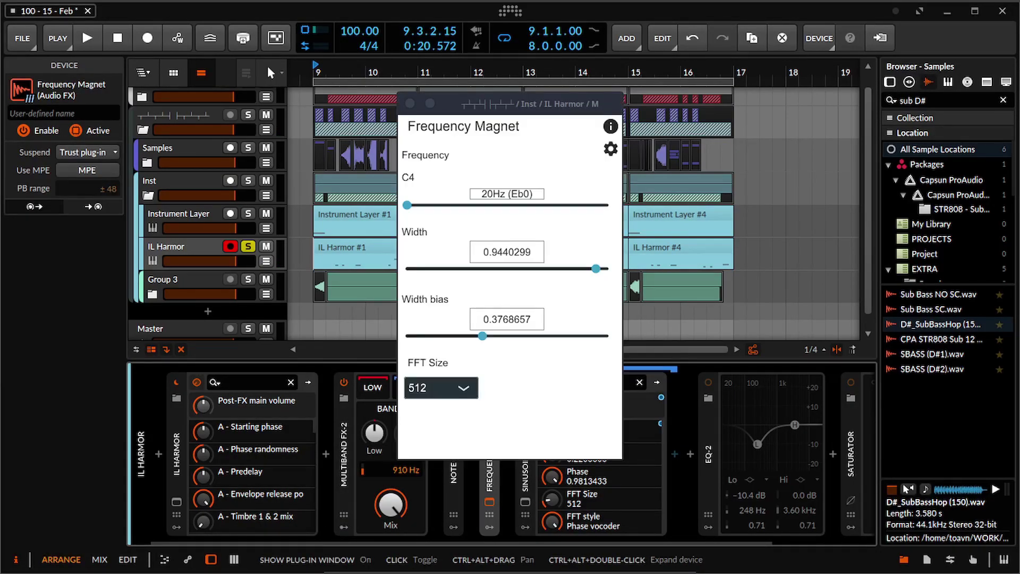
key(space)
key(space)
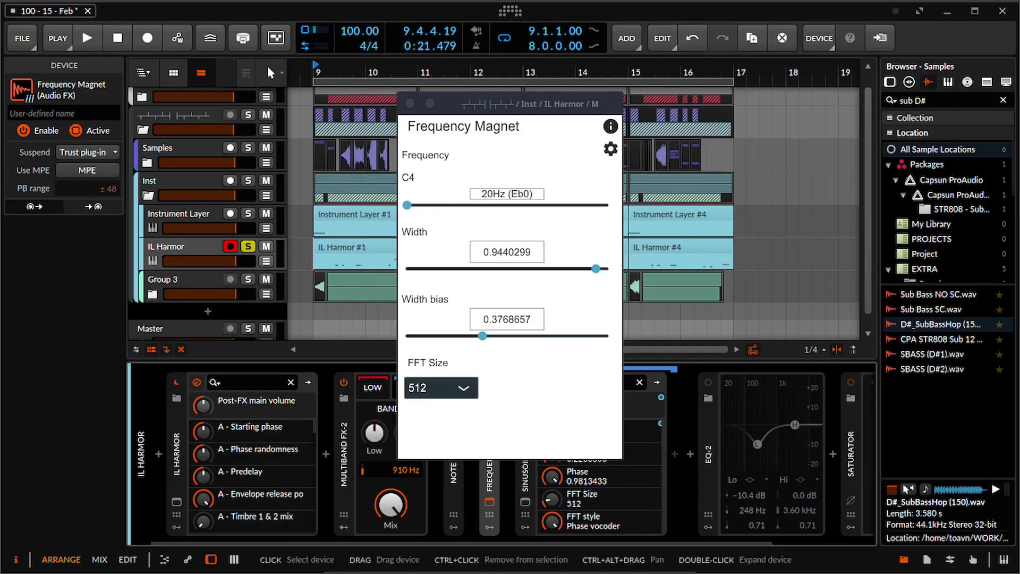
key(space)
key(space)
drag(531, 104, 749, 103)
key(space)
key(space)
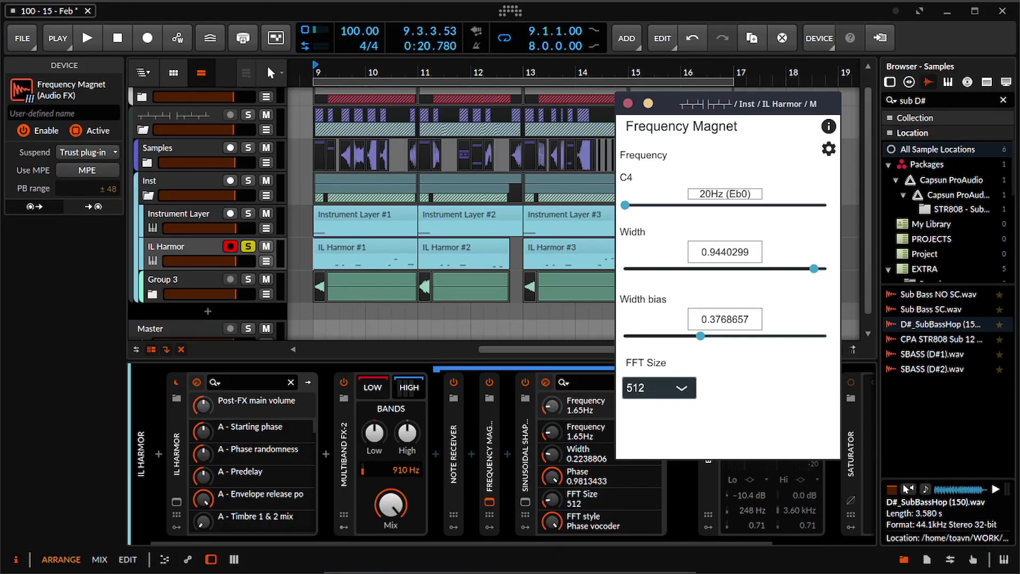
Step: Audition the IL Harmor track with the current Frequency Magnet settings, and expand the Note Receiver device ahead of it
key(space)
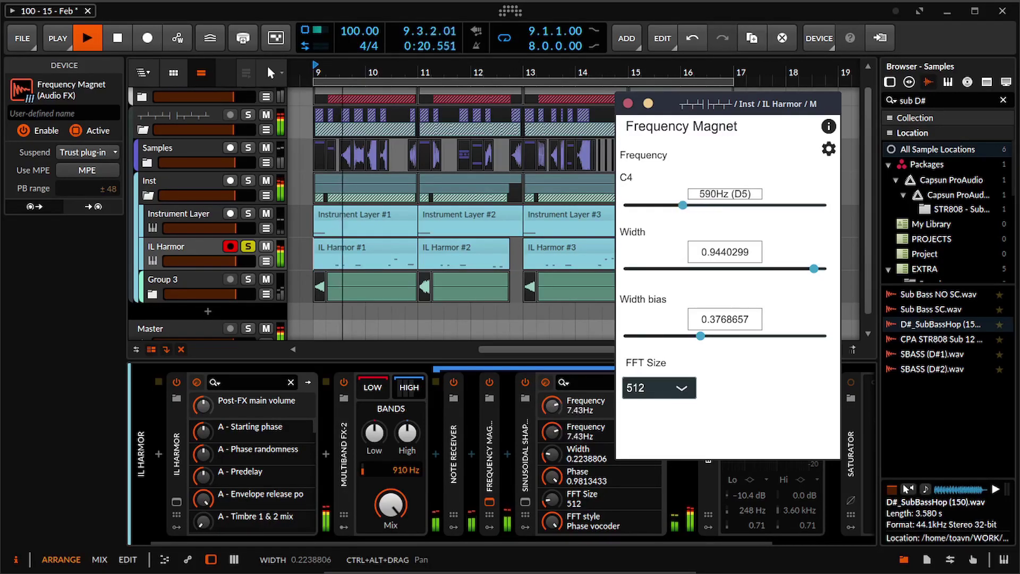
key(space)
double_click(453, 454)
double_click(453, 454)
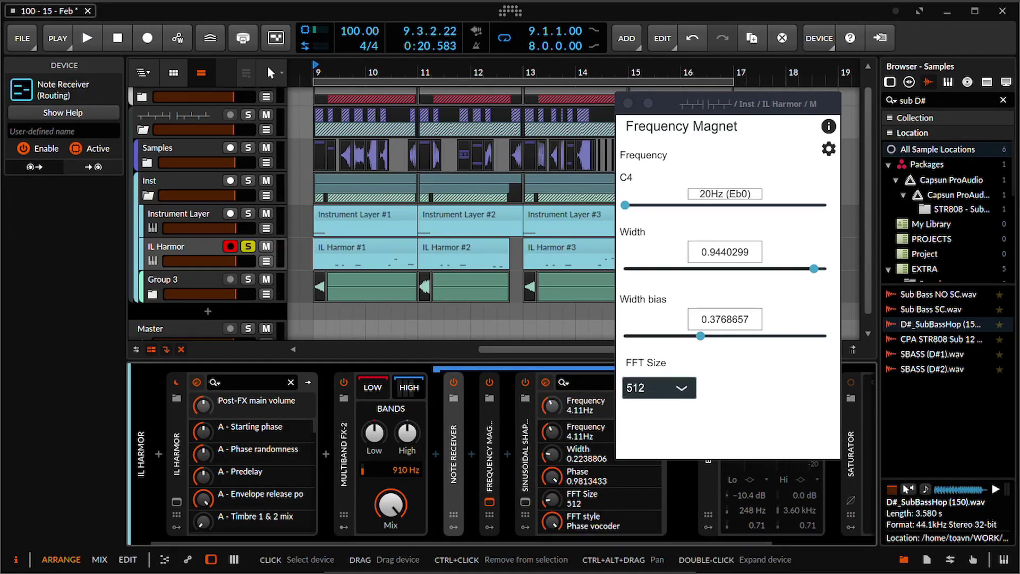
double_click(453, 454)
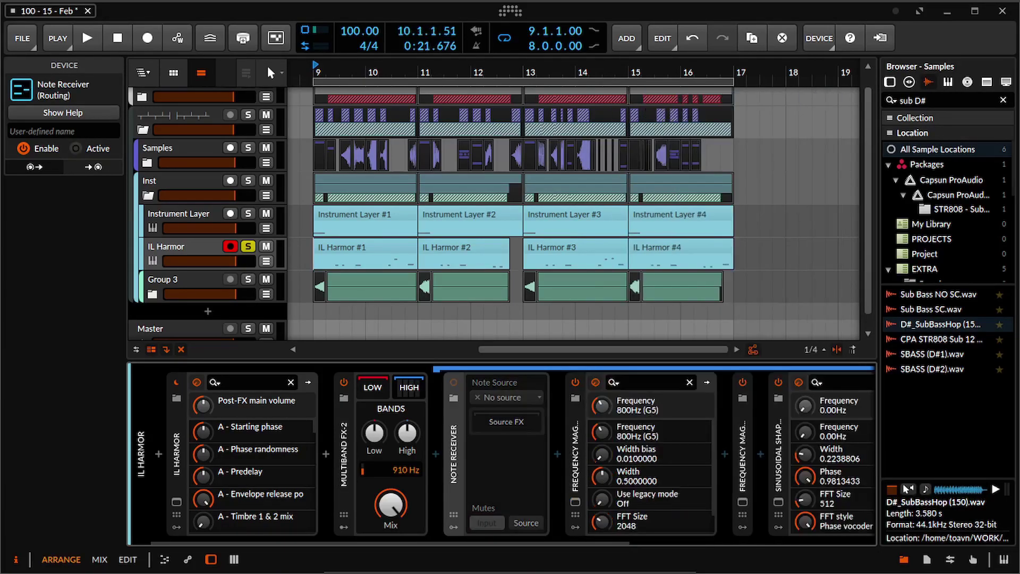
Step: Deactivate the original Frequency Magnet, open the plug-in window of the one before it, and audition the track
click(742, 454)
click(575, 501)
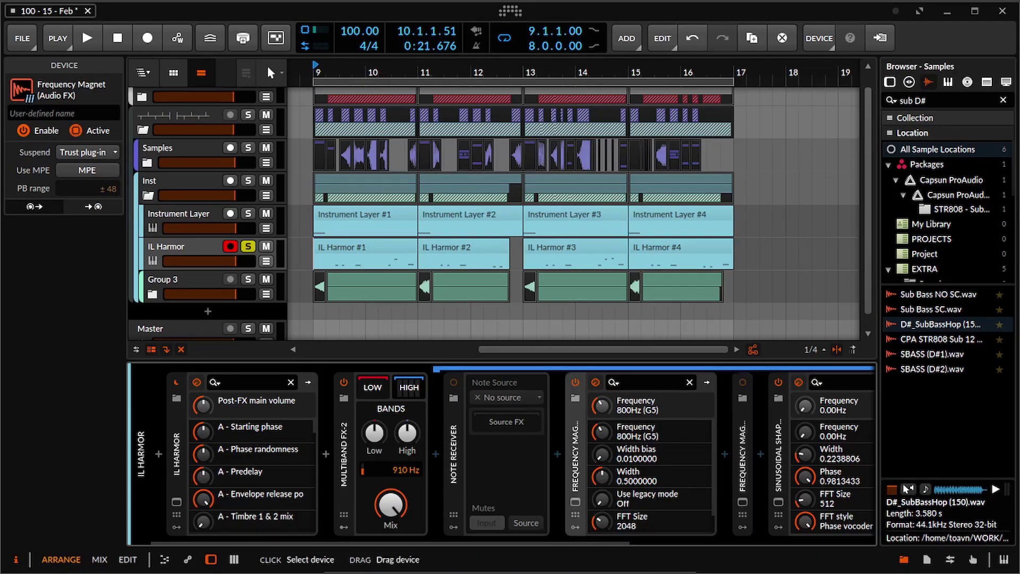
drag(510, 103, 768, 91)
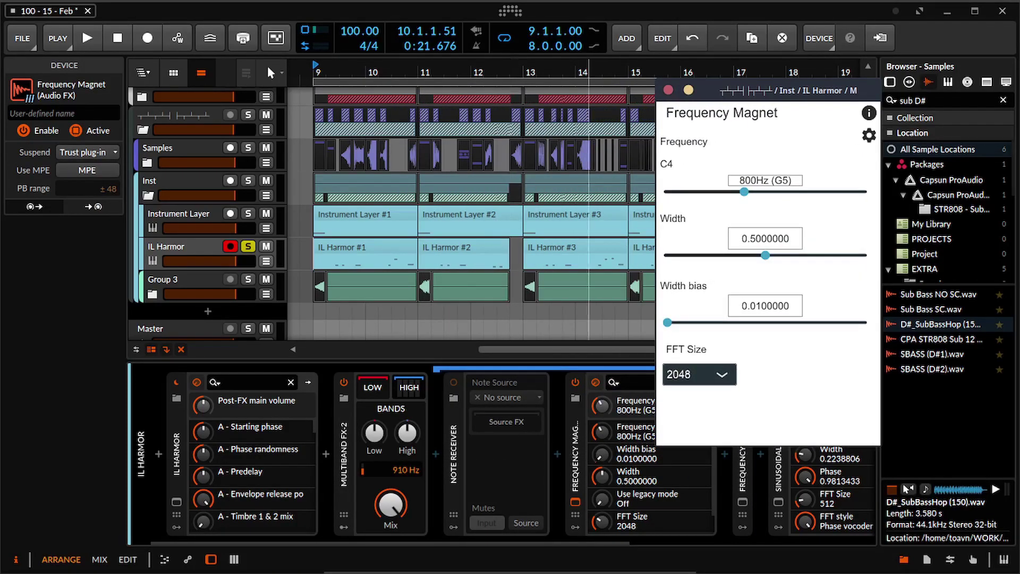
key(space)
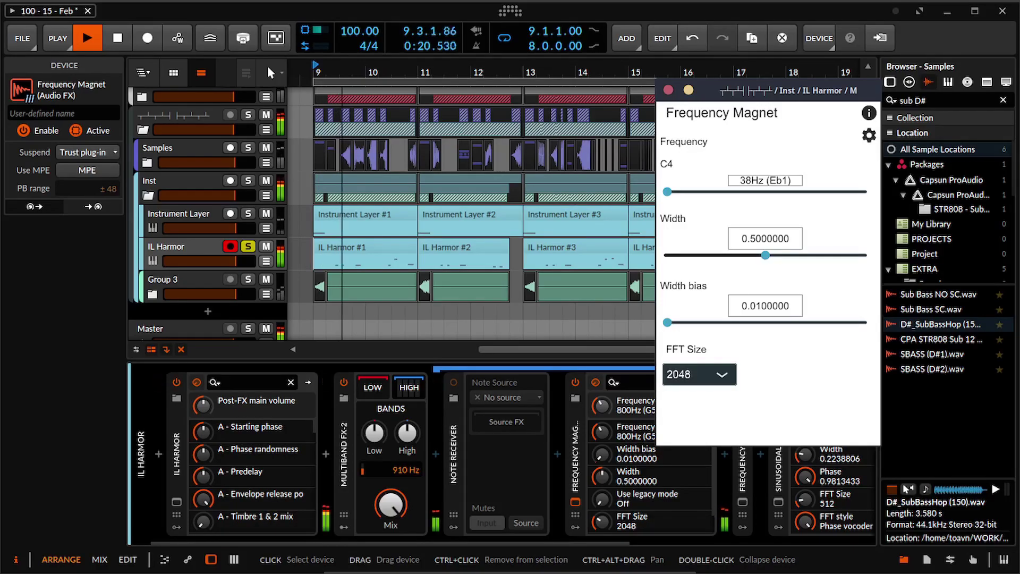
key(space)
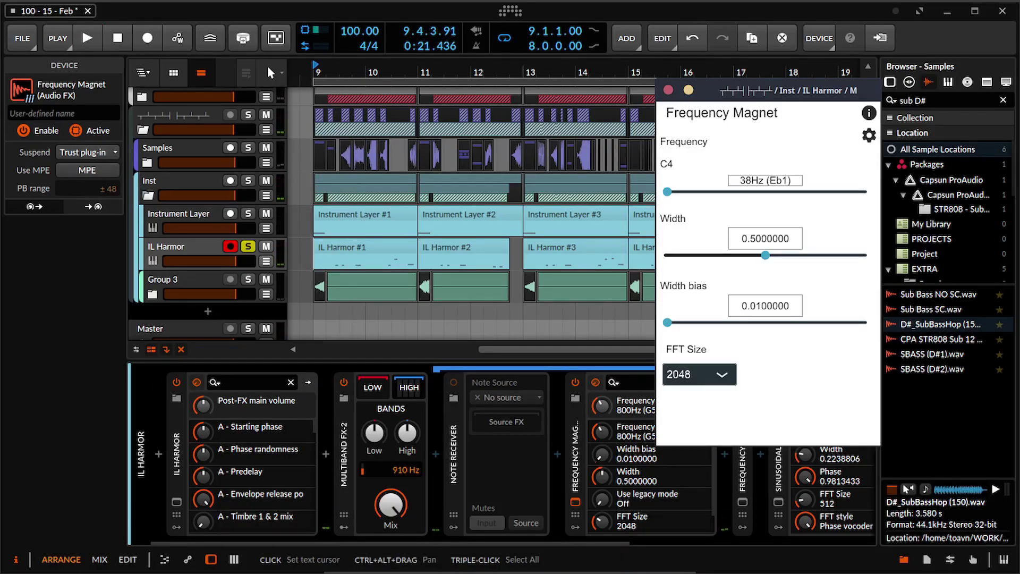
Step: Raise the first Frequency Magnet's target frequency to about 1275 Hz (Eb6) and audition it
drag(667, 192, 792, 192)
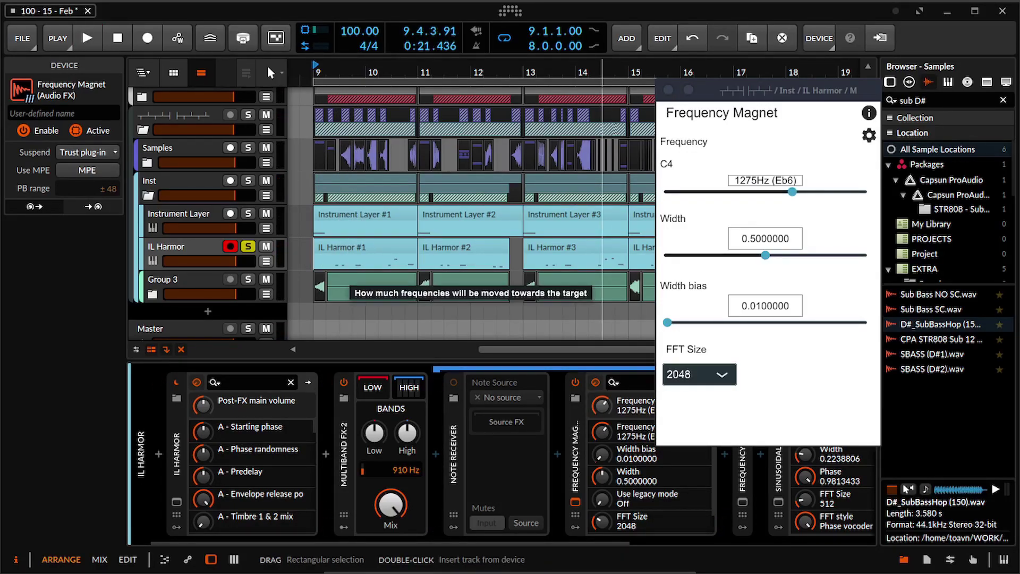
drag(405, 324, 427, 316)
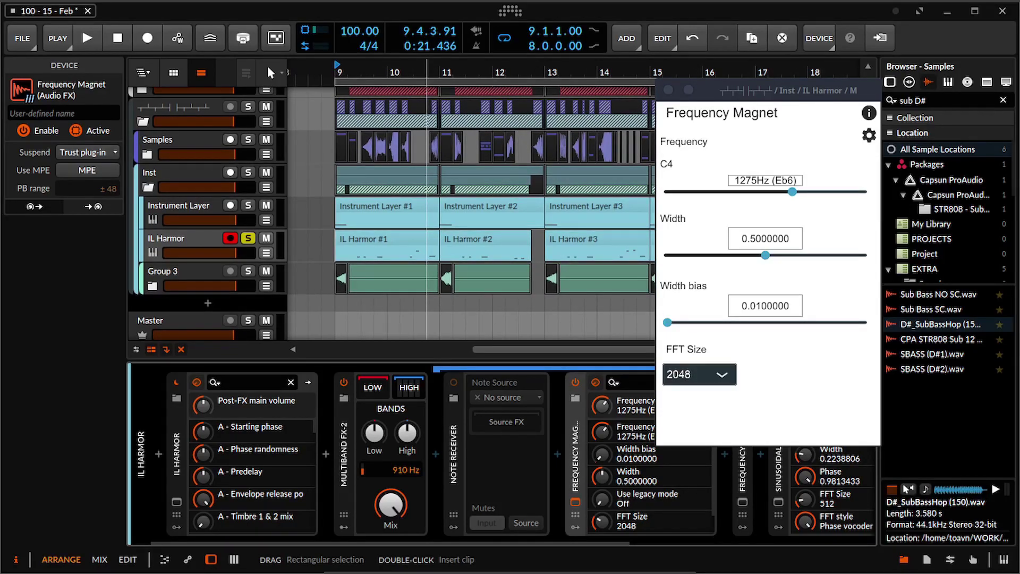
key(ctrl+z)
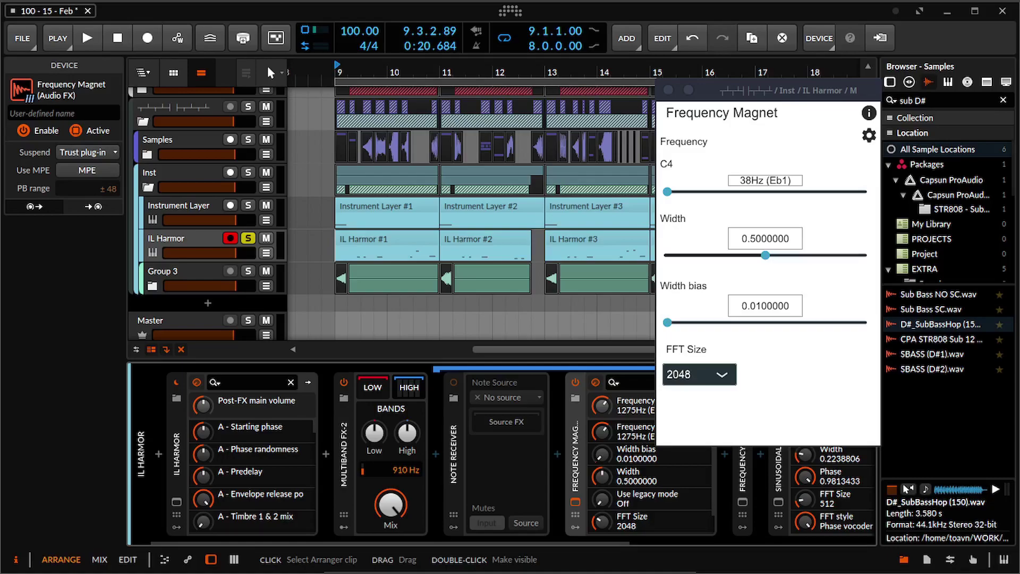
Step: Open the IL Harmor #1 clip to examine its notes, and return to the track's device chain
double_click(387, 239)
drag(478, 505, 416, 377)
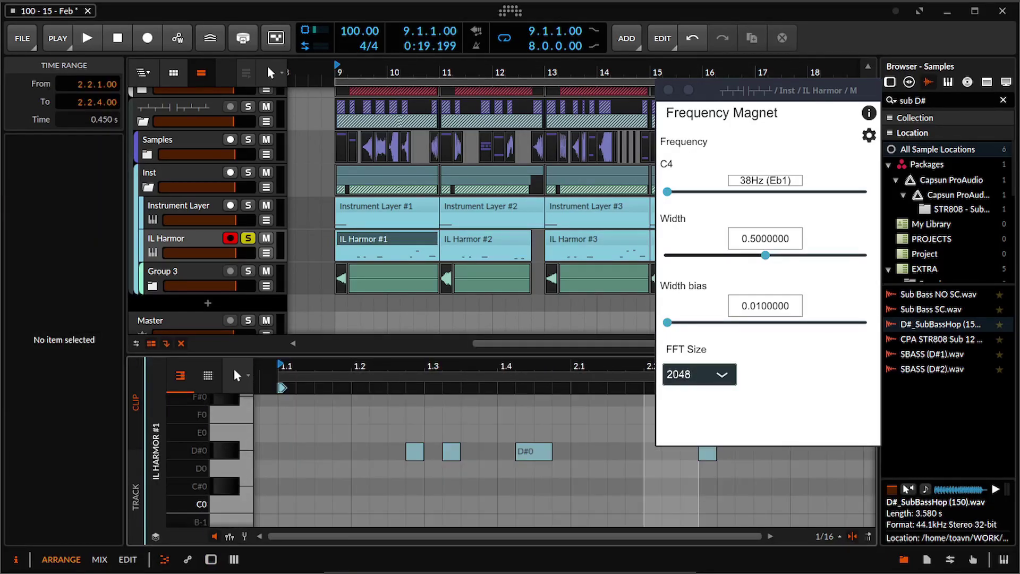
key(d)
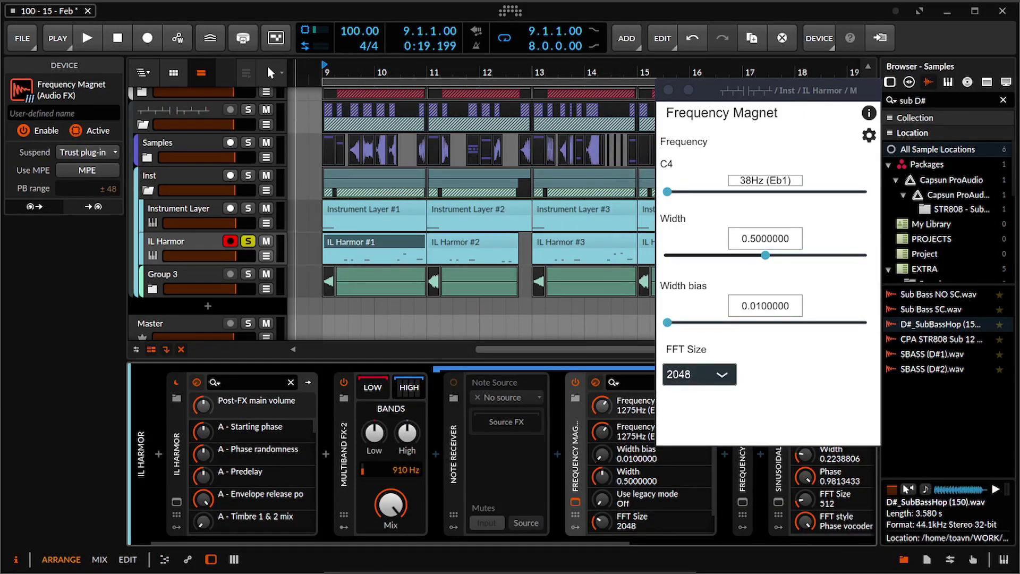
Step: Activate the Note Receiver in the high band and audition the track with its input muted
scroll(393, 451, right, 2)
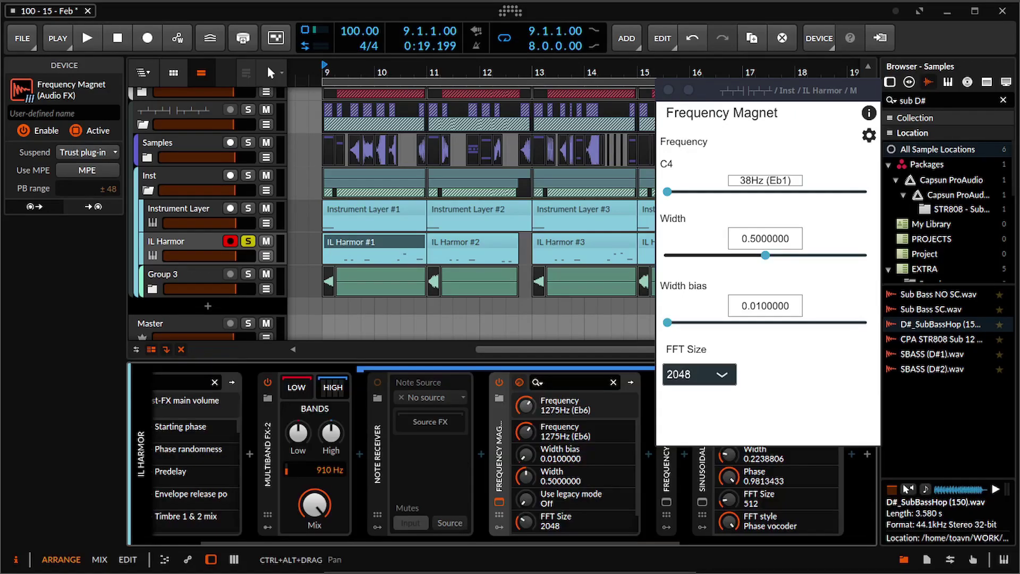
click(377, 453)
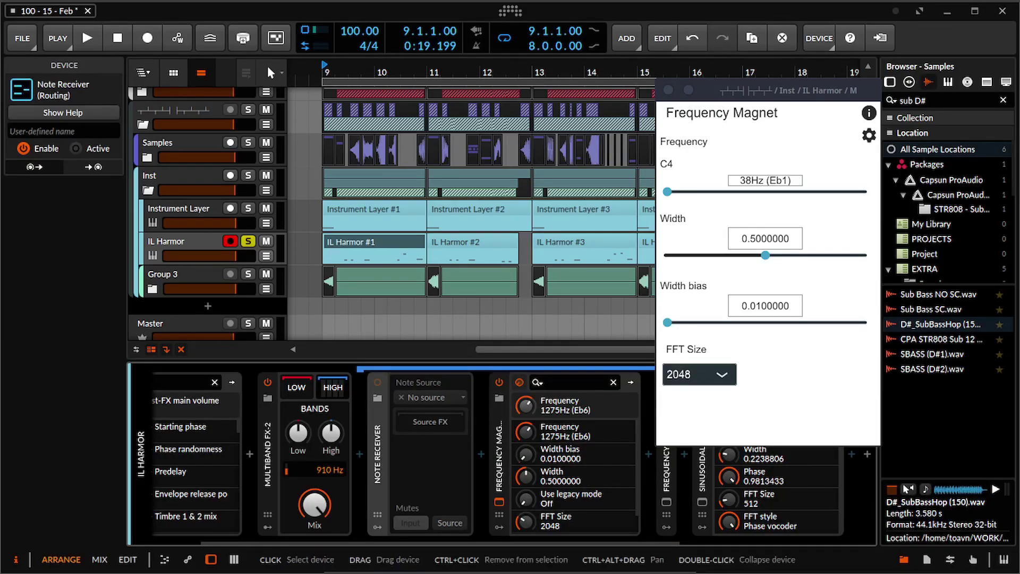
click(377, 382)
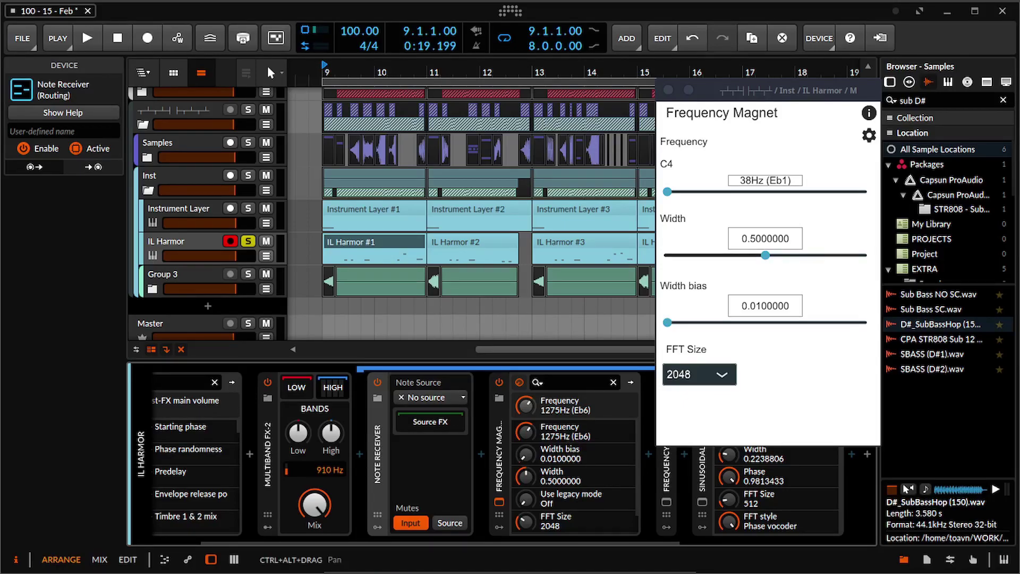
key(space)
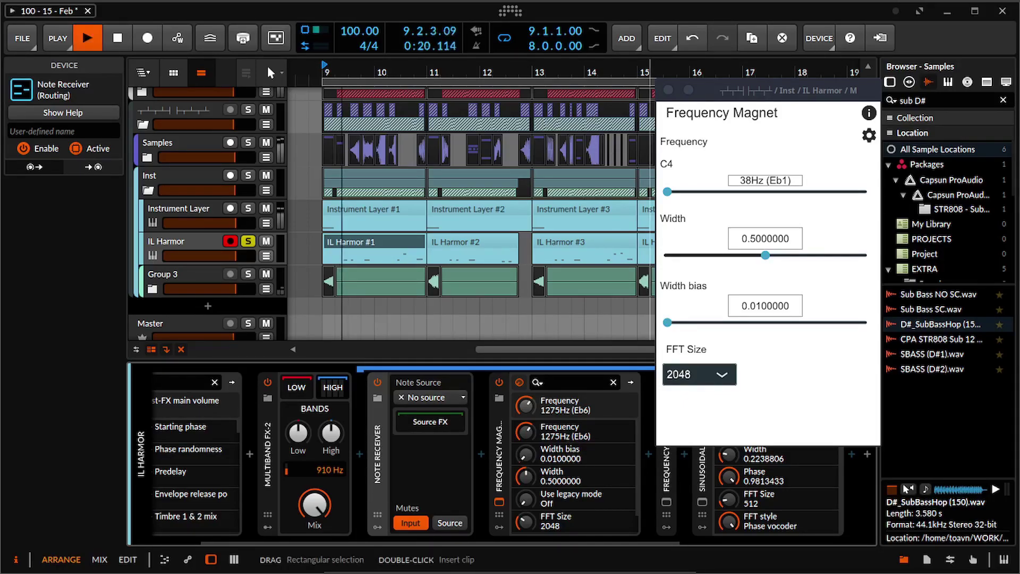
key(space)
Step: Set Frequency Magnet's target frequency to about 707 Hz (F5) and audition the track
drag(667, 192, 735, 192)
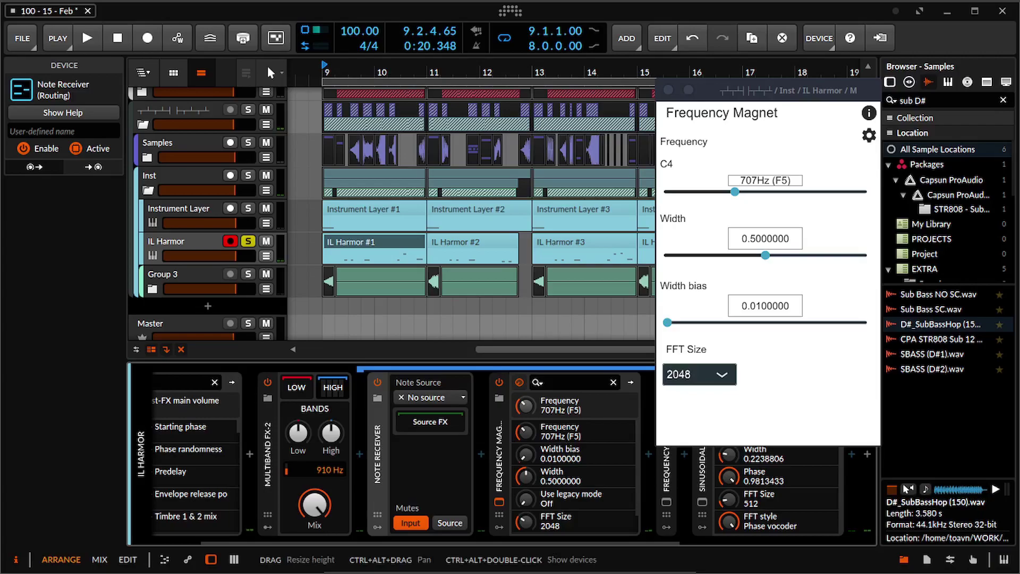
key(space)
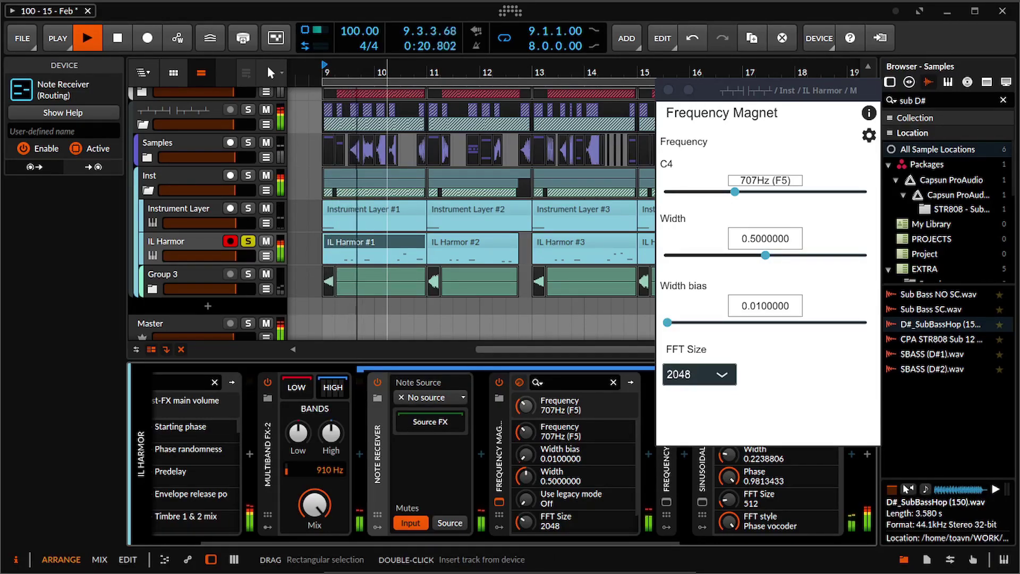
key(space)
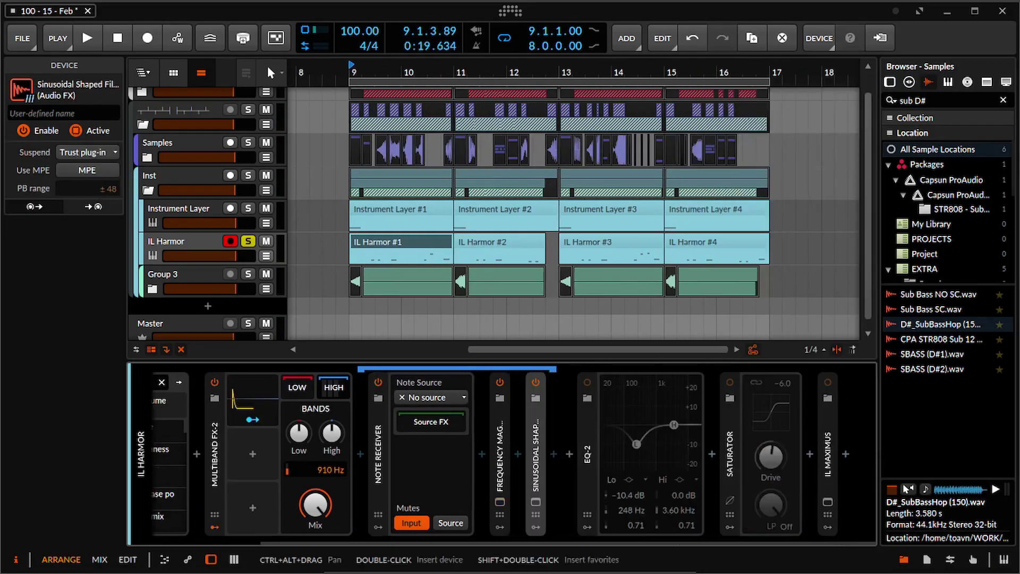
Step: Open the Sinusoidal Shaped Filter's plug-in window and audition the track with it
click(535, 502)
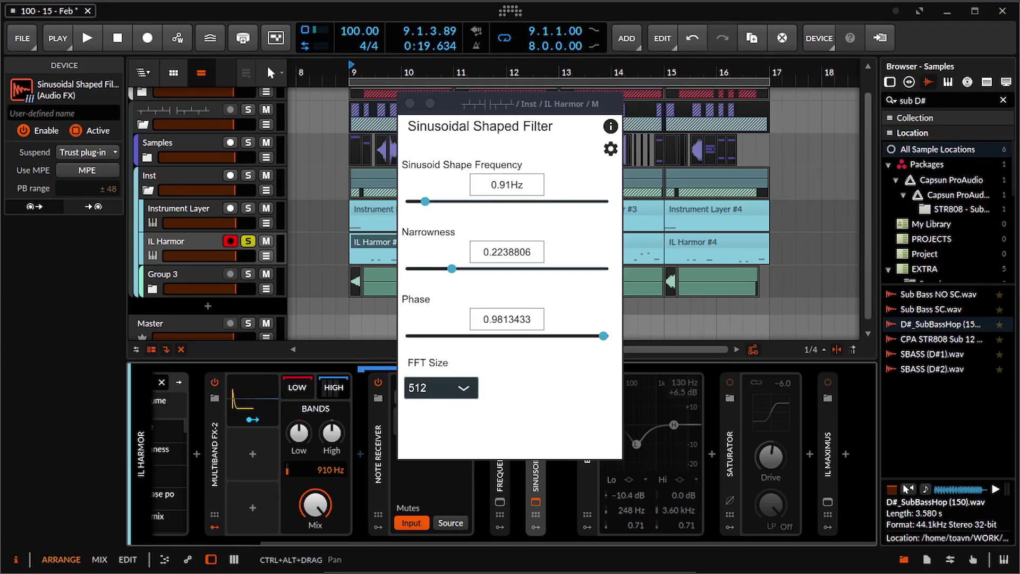
key(space)
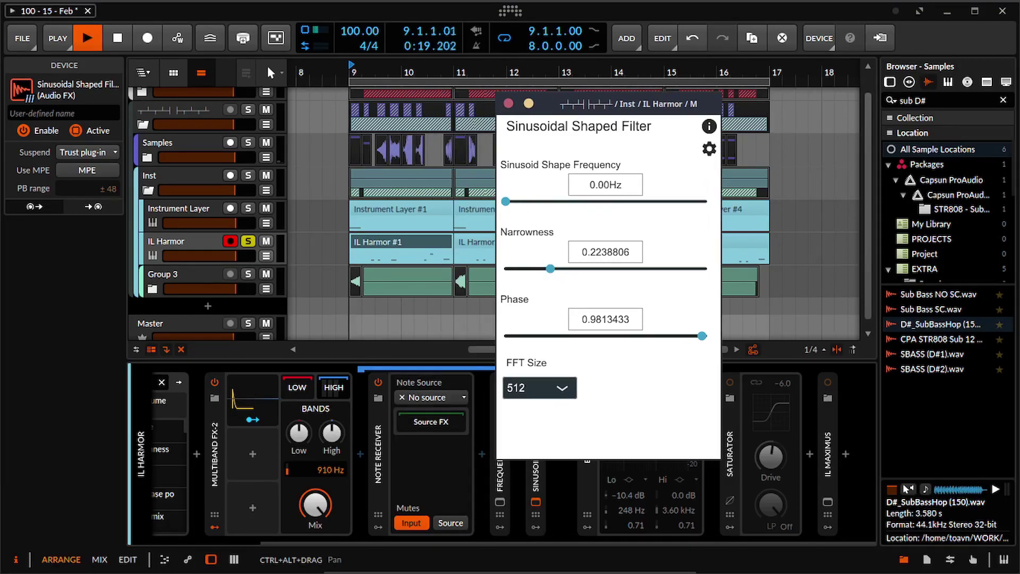
key(space)
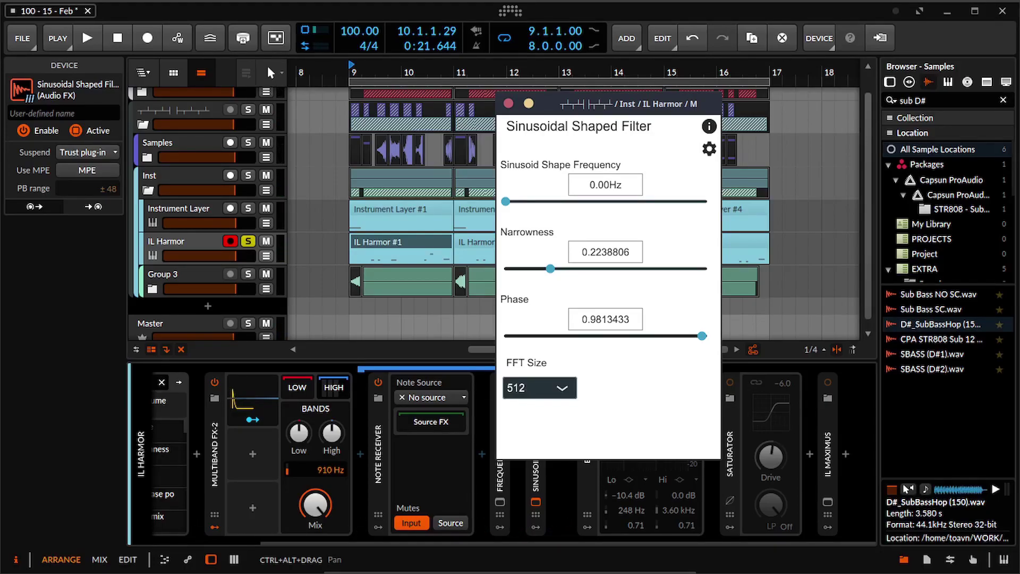
Step: Activate EQ-2, Saturator and IL Maximus together on the IL Harmor track, and audition the result
click(620, 450)
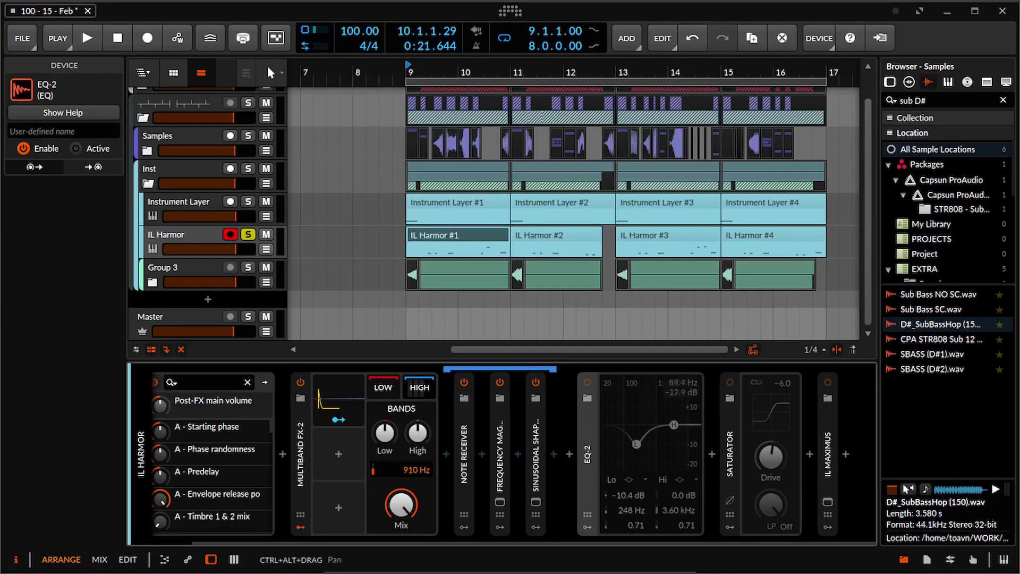
shift+click(730, 451)
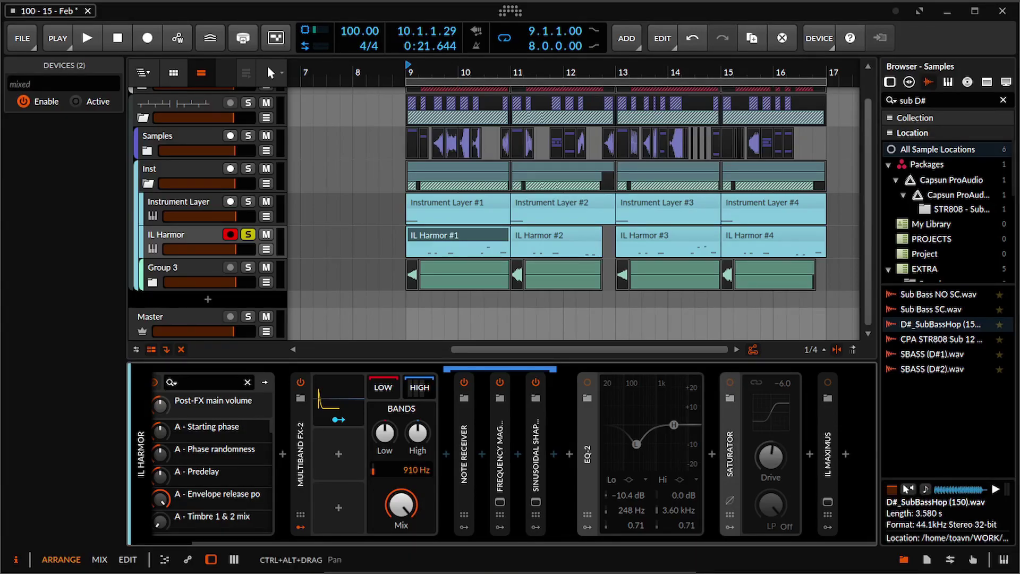
shift+click(828, 451)
key(alt+a)
click(586, 451)
key(space)
key(space)
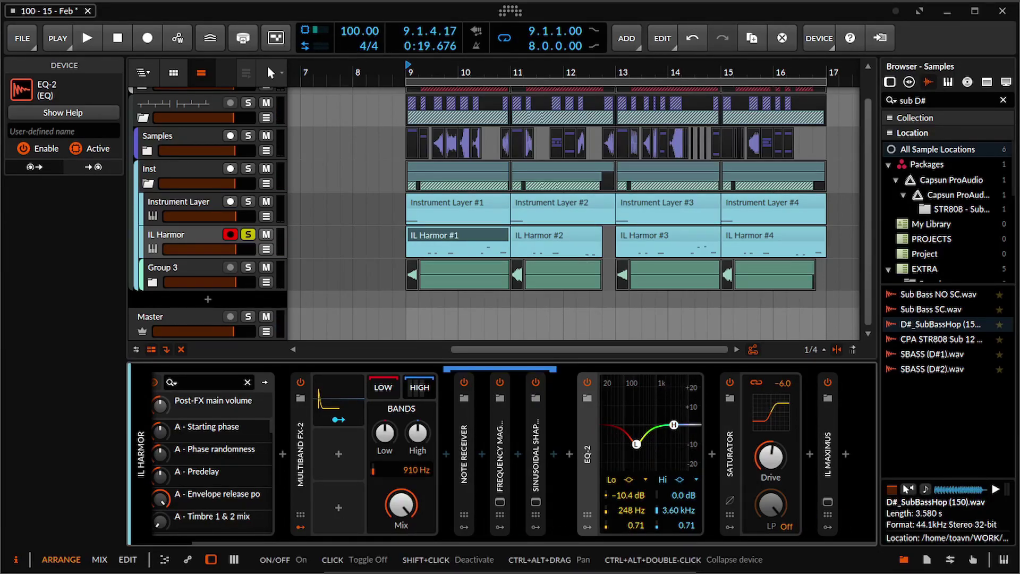
Step: Bypass EQ-2 to audition the track without it, and re-enable it for comparison
click(587, 382)
key(space)
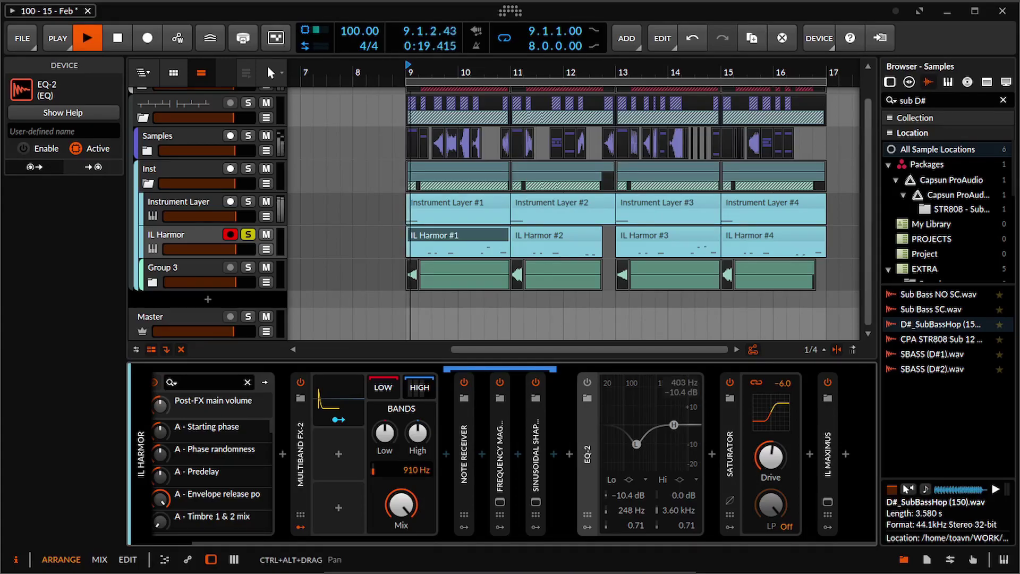
key(space)
click(587, 382)
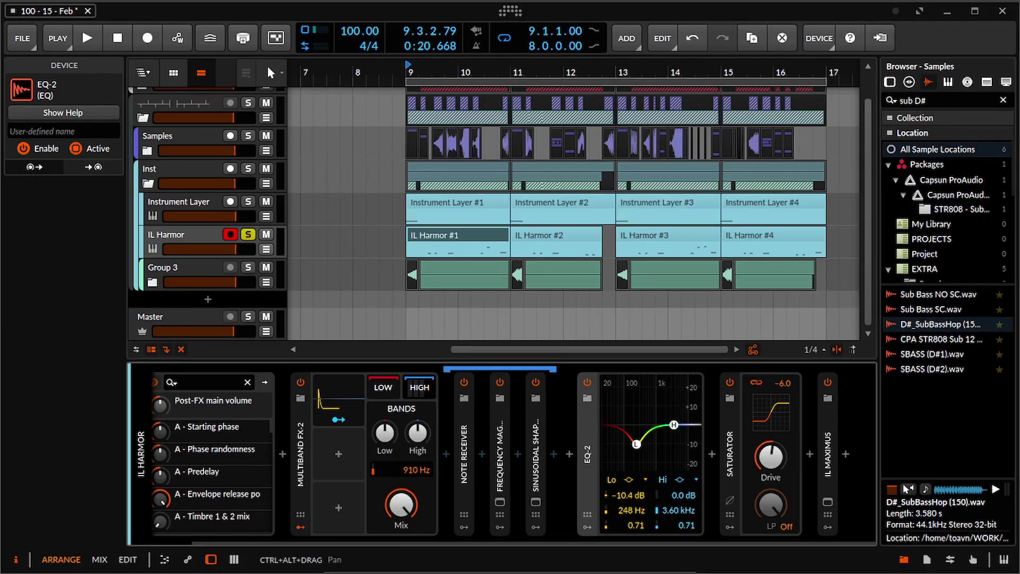
key(space)
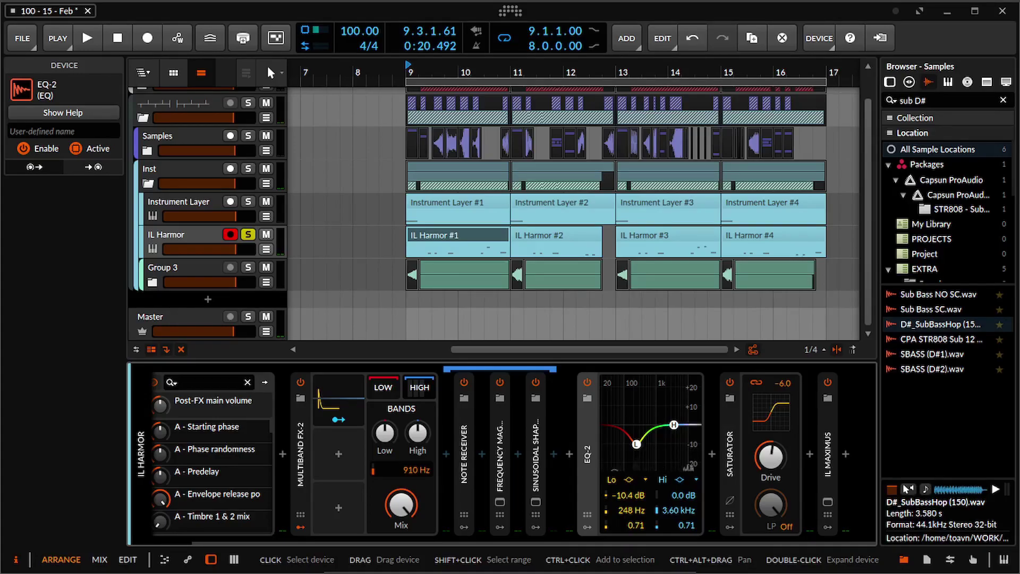
Step: Expand IL Maximus, examine its low-band settings in the plug-in window, and hide the device chain
double_click(828, 454)
click(696, 501)
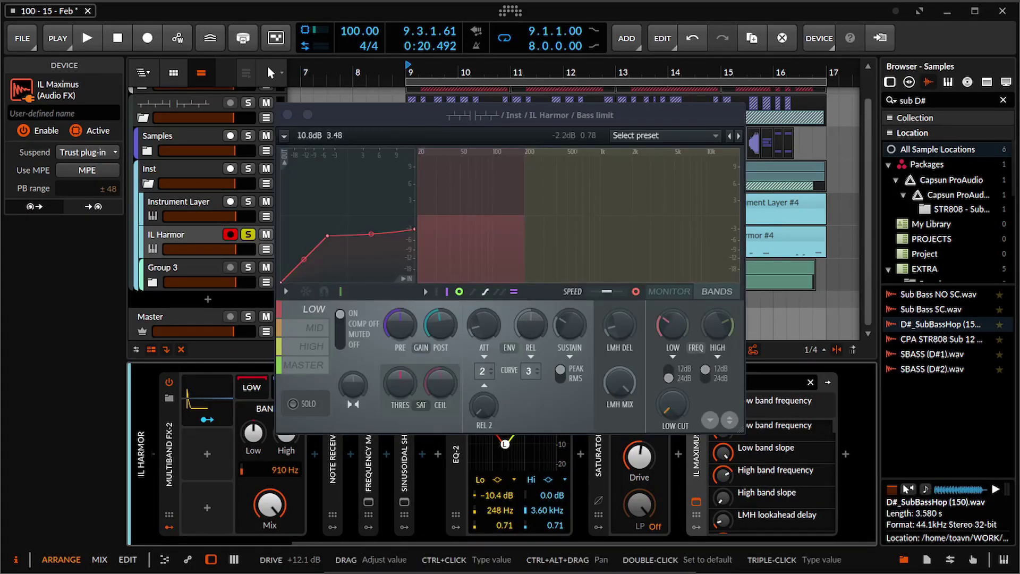
key(d)
Step: Solo Group 3, audition it, and unfold the group to show its Polymer and Cymatics tracks
click(248, 293)
key(space)
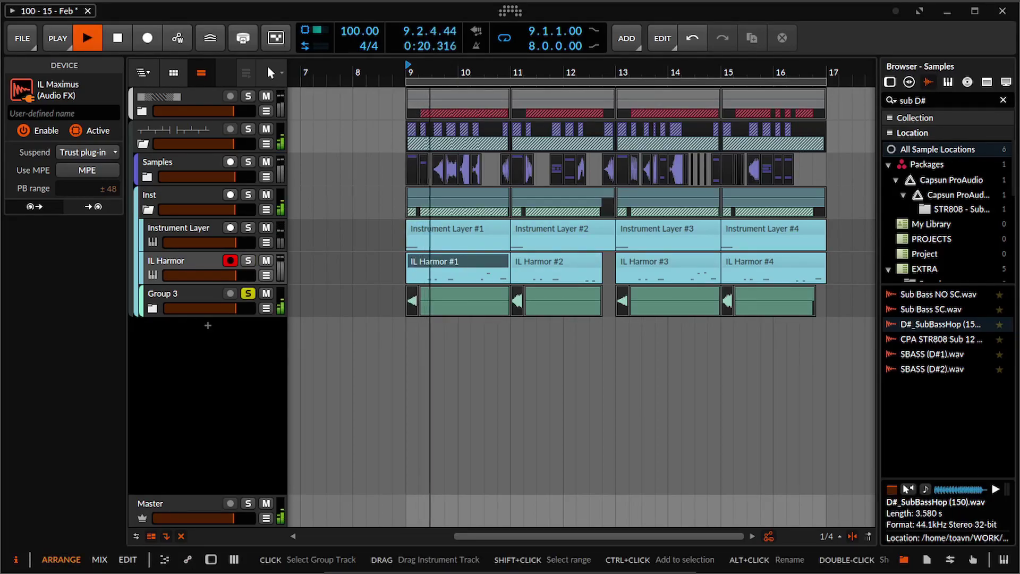
click(153, 308)
key(space)
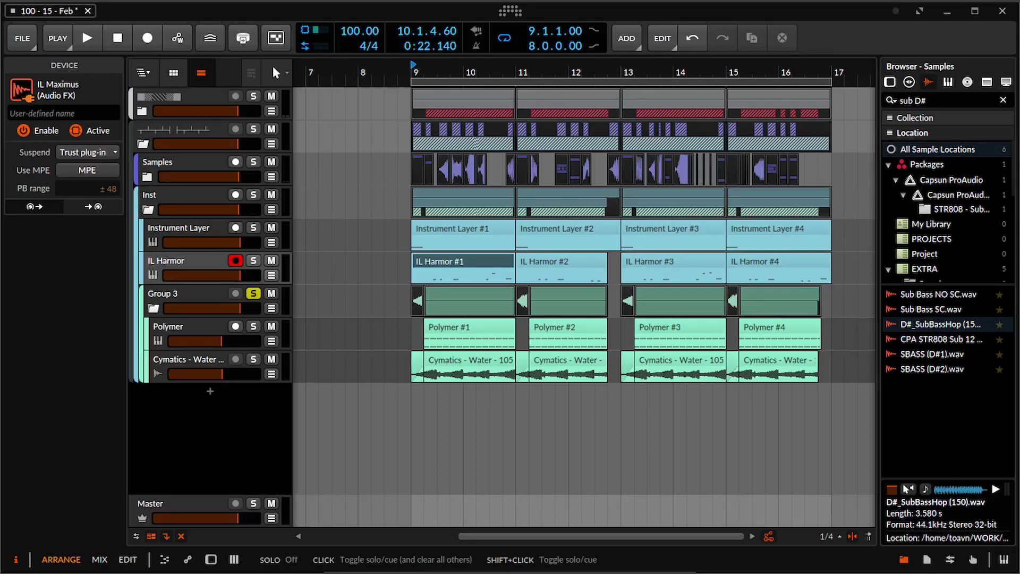
Step: Solo the Polymer track and open its device chain
click(253, 326)
scroll(431, 326, up, 5)
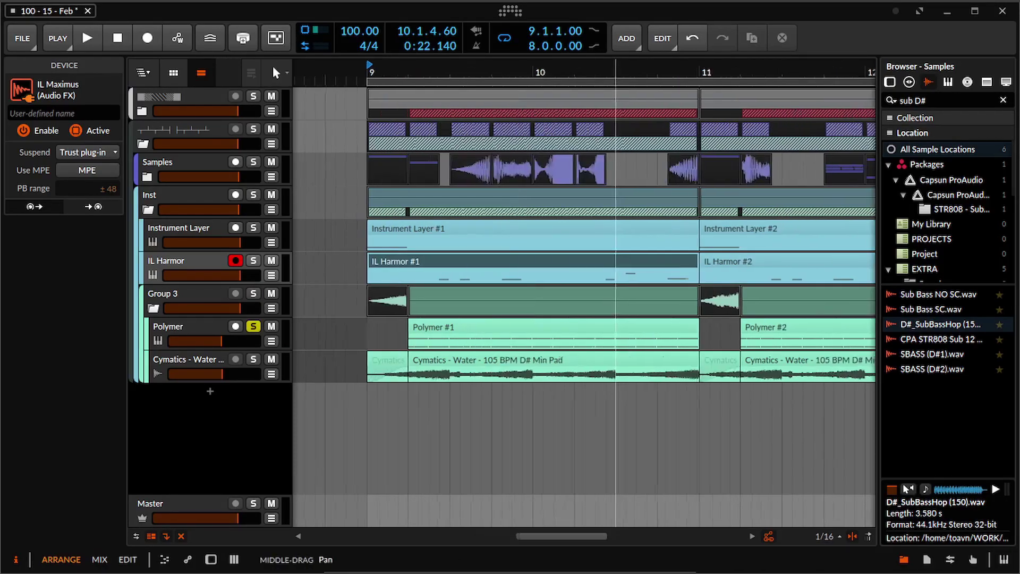
drag(615, 326, 502, 326)
double_click(175, 326)
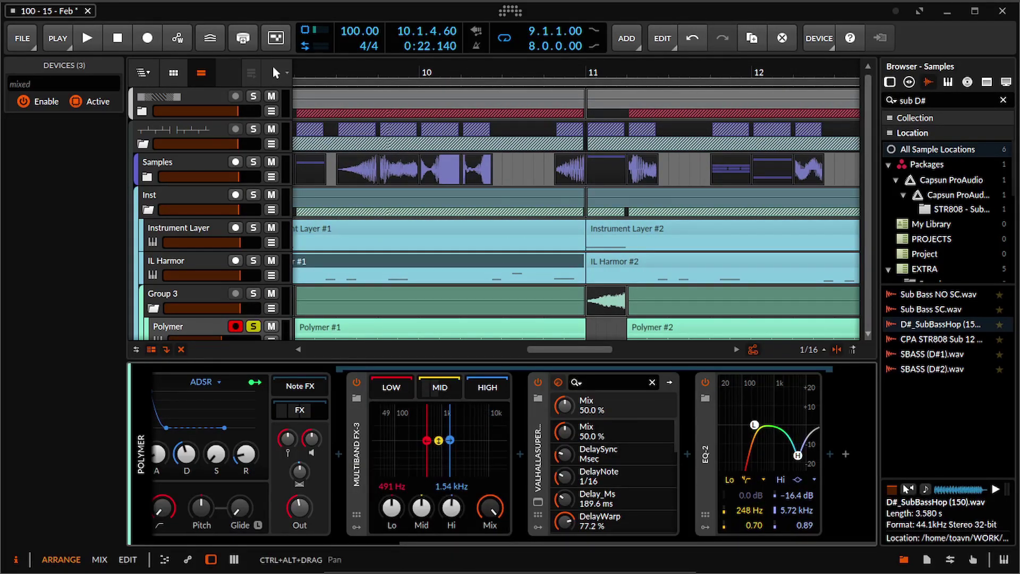
Step: Deactivate Multiband FX-3, the Valhalla plug-in and EQ-2 on the Polymer track, and audition the dry synth
click(706, 455)
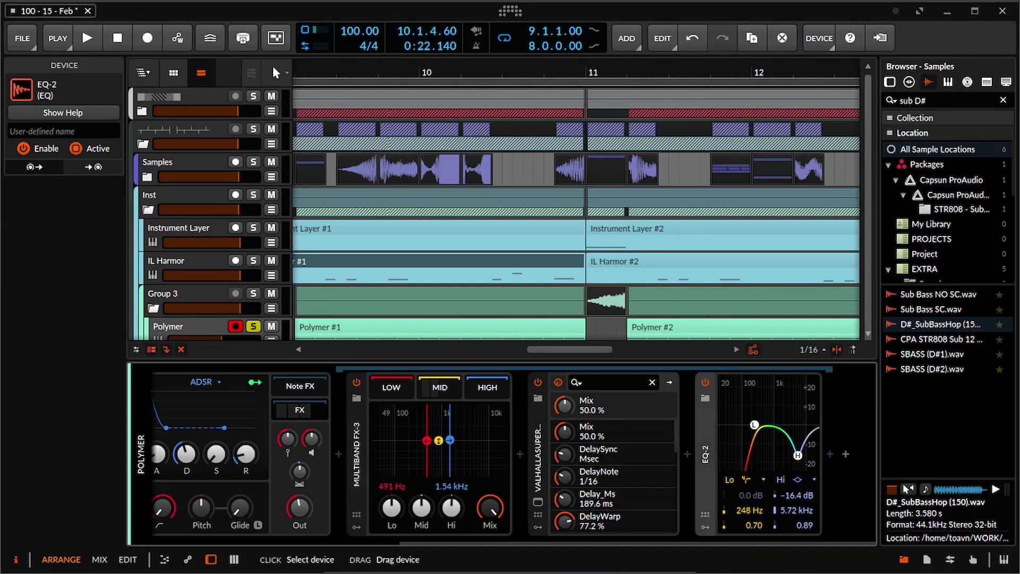
shift+click(356, 444)
key(alt+a)
key(space)
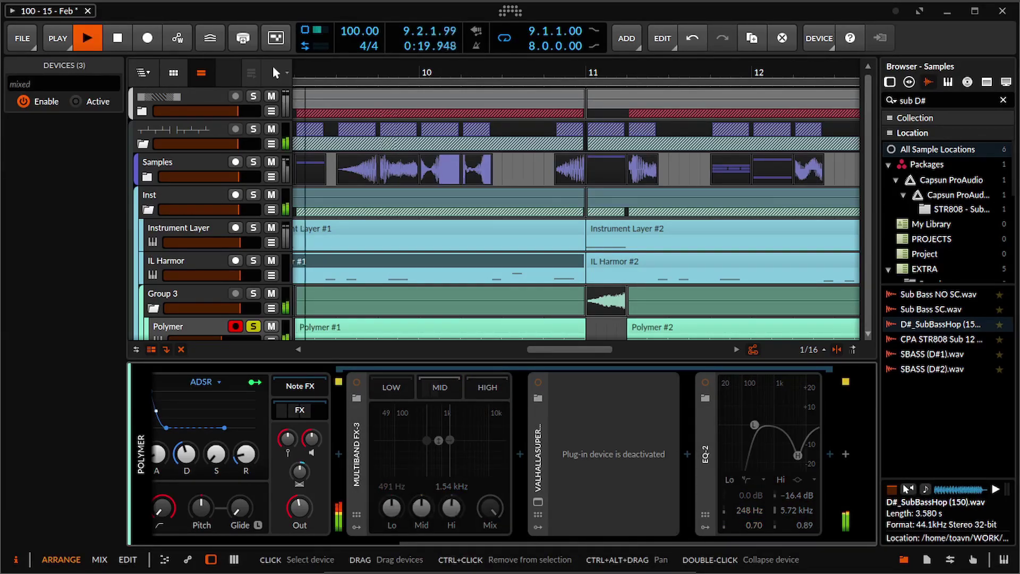
Step: Reactivate Multiband FX-3 on the Polymer track and audition the synth through it
key(space)
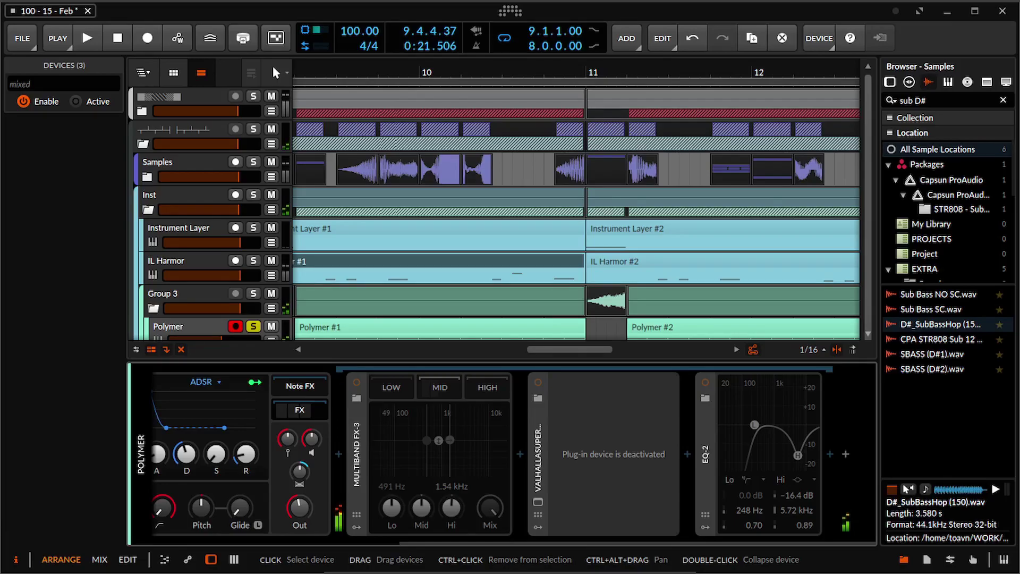
click(357, 454)
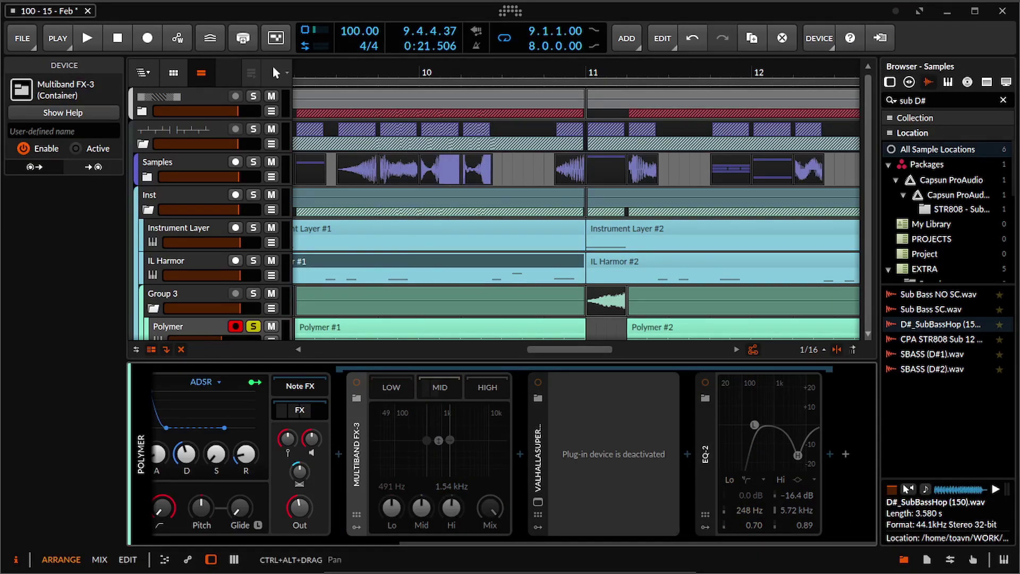
key(alt+a)
scroll(404, 454, left, 3)
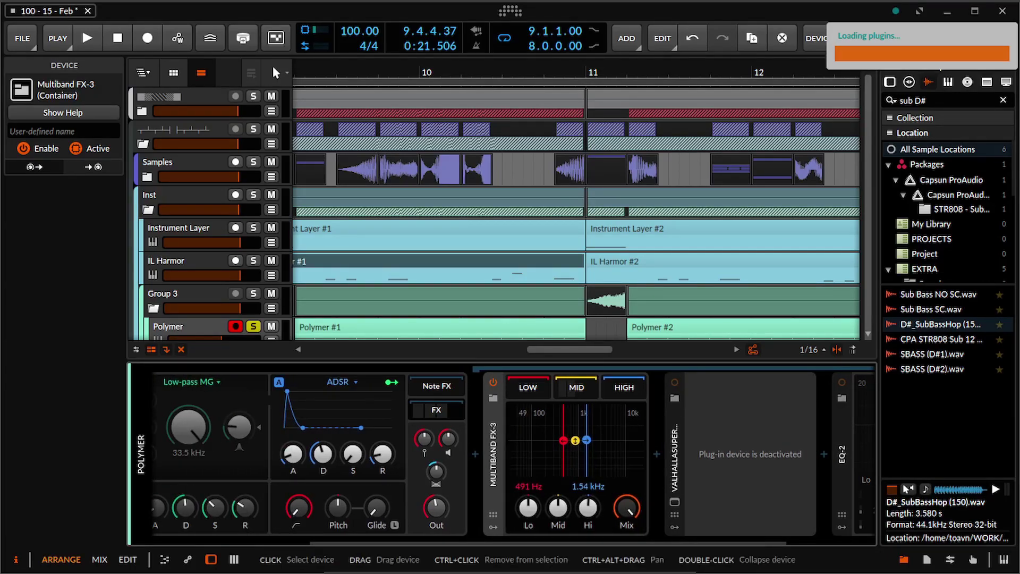
key(space)
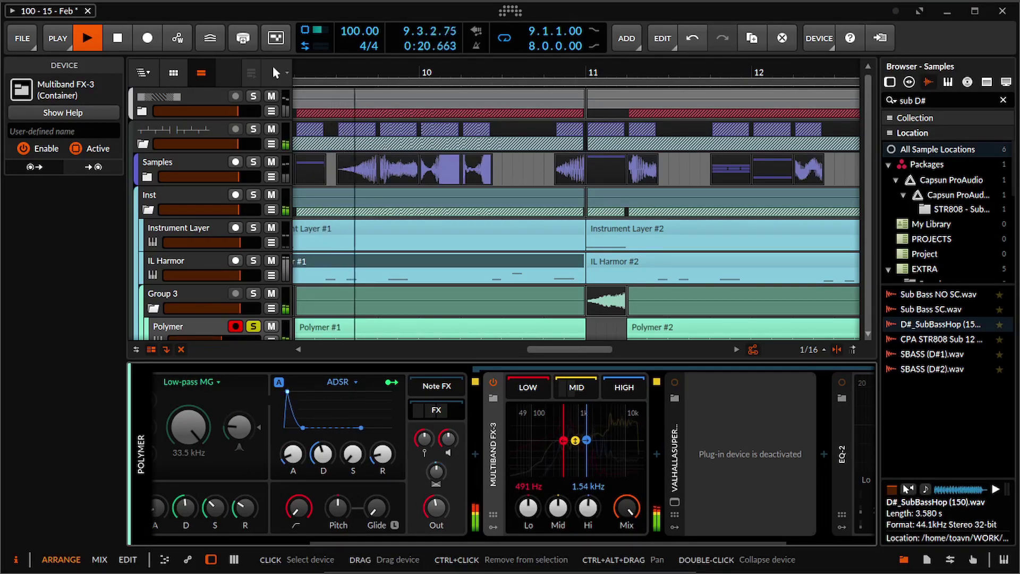
key(space)
Step: Unfold the Mid band chain of Multiband FX-3, deactivate Morph, and audition Bit-8 alone
click(591, 386)
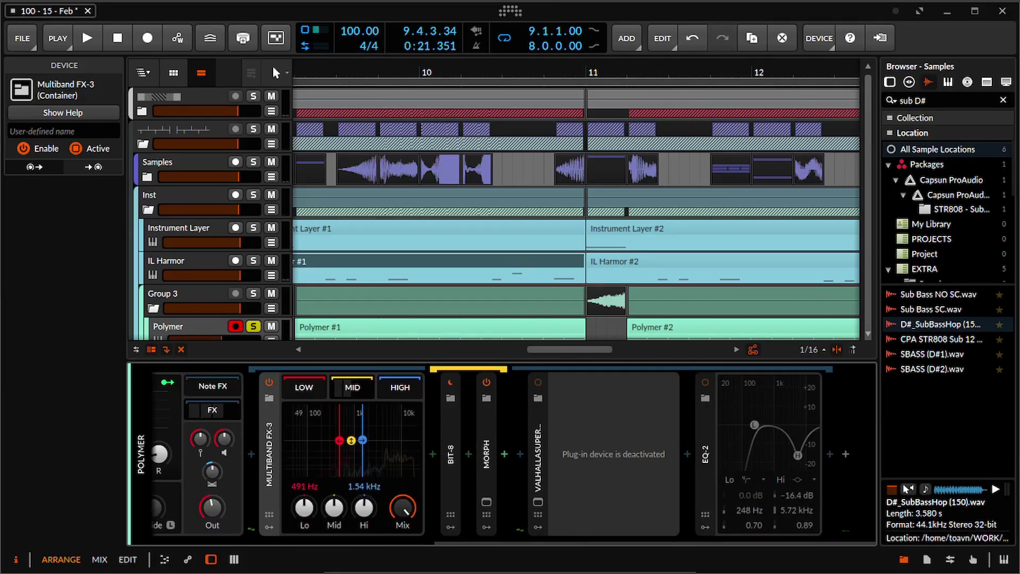
click(486, 454)
key(alt+a)
click(450, 454)
key(space)
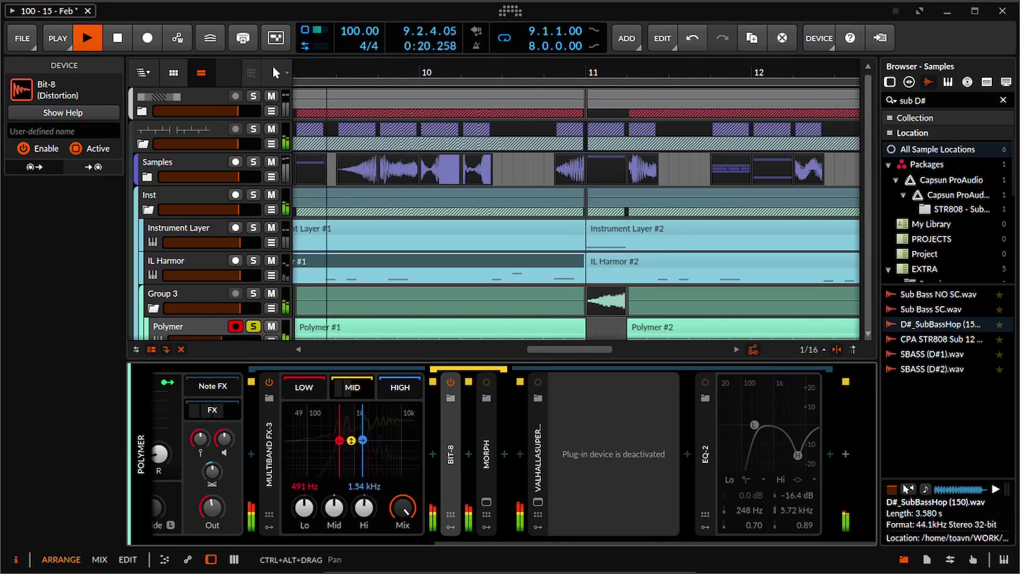
key(space)
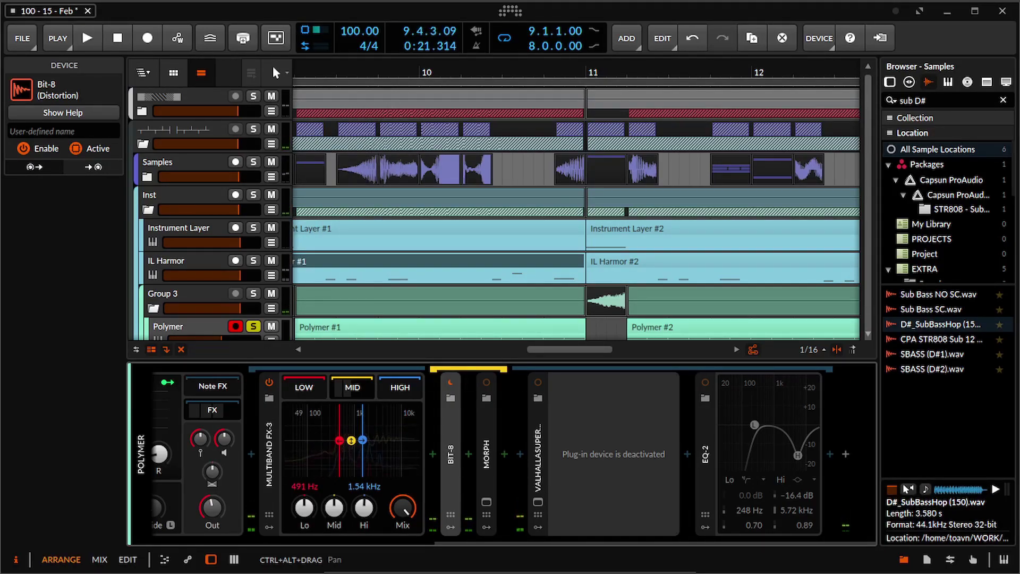
Step: Reactivate Morph in the Mid band and audition it together with Bit-8
click(486, 454)
key(alt+a)
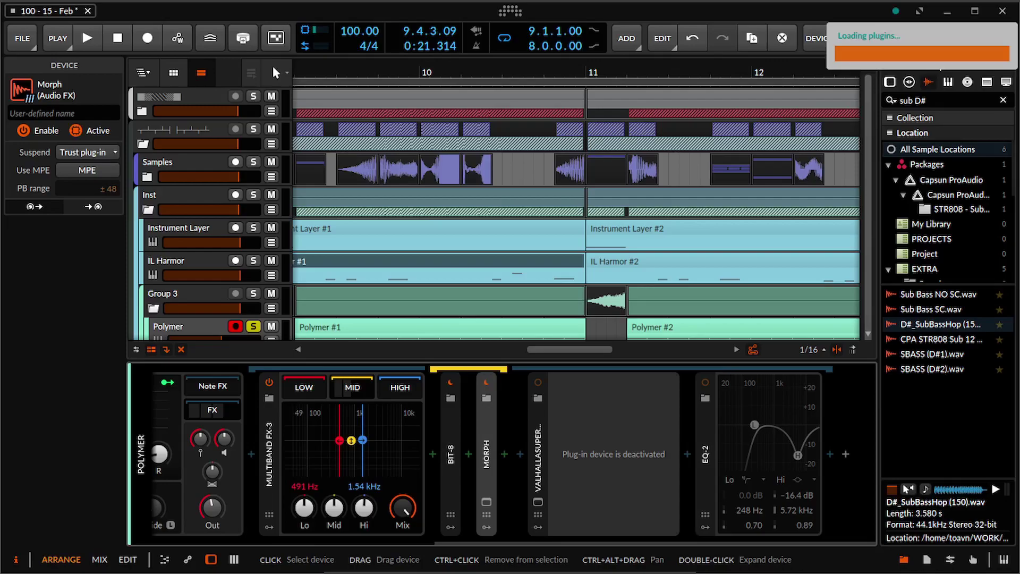
key(space)
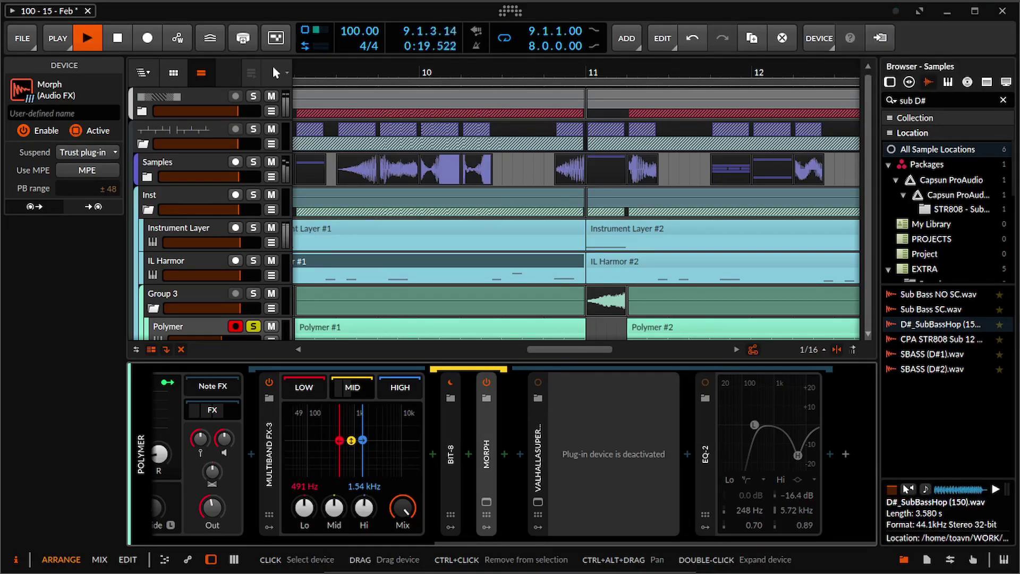
key(space)
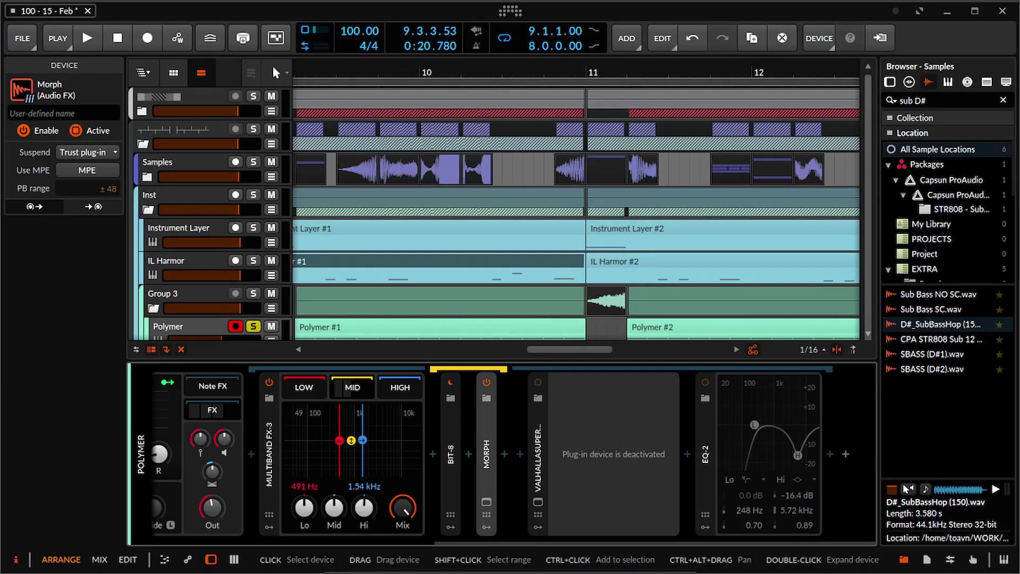
Step: Show Morph's plug-in window, examine its curve and FFT size, and audition the sound
click(486, 502)
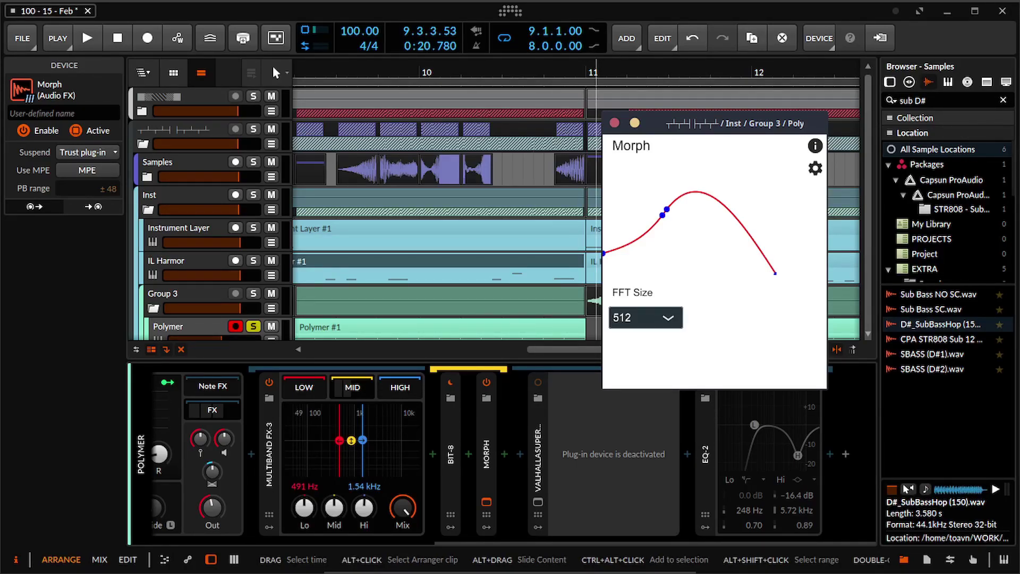
drag(690, 123, 707, 121)
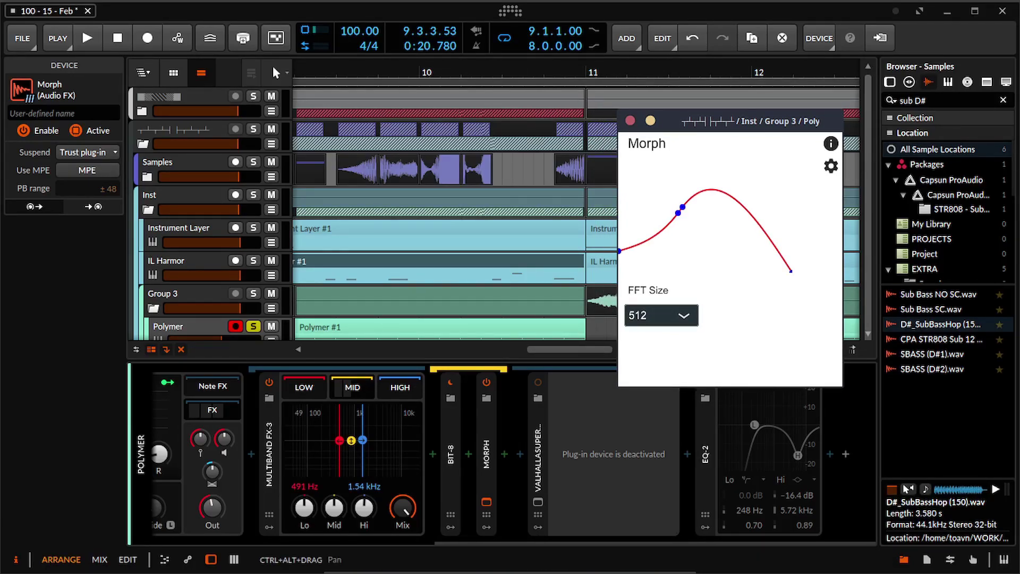
key(space)
key(space)
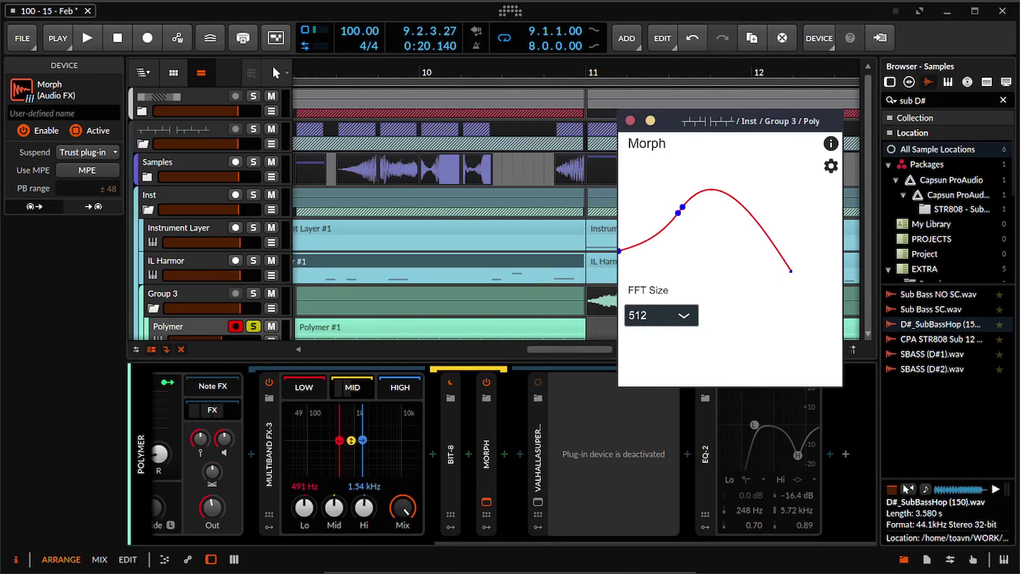
key(space)
key(space)
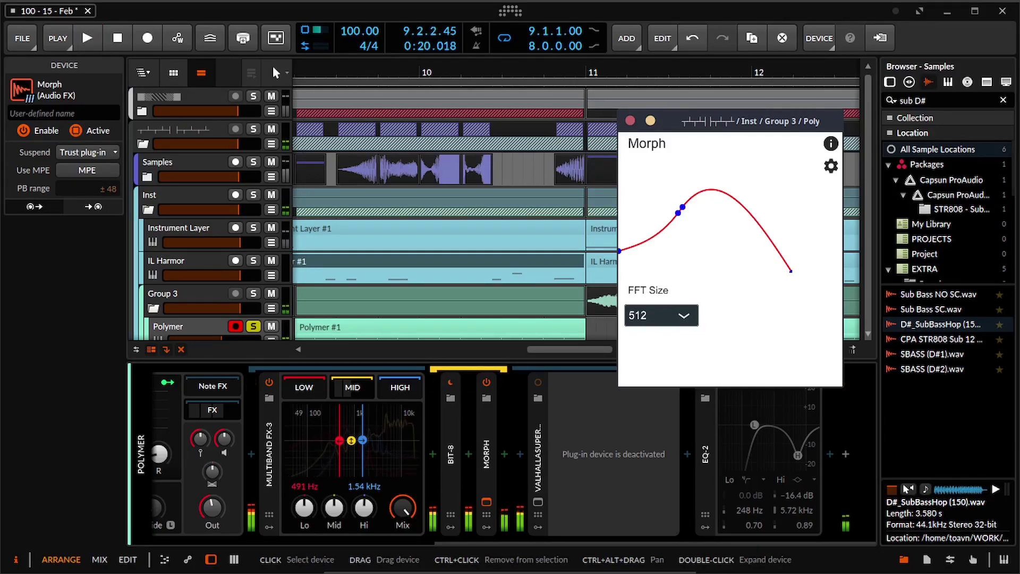
Step: Insert a second Morph between Bit-8 and the existing Morph, and deactivate the original for comparison
click(468, 454)
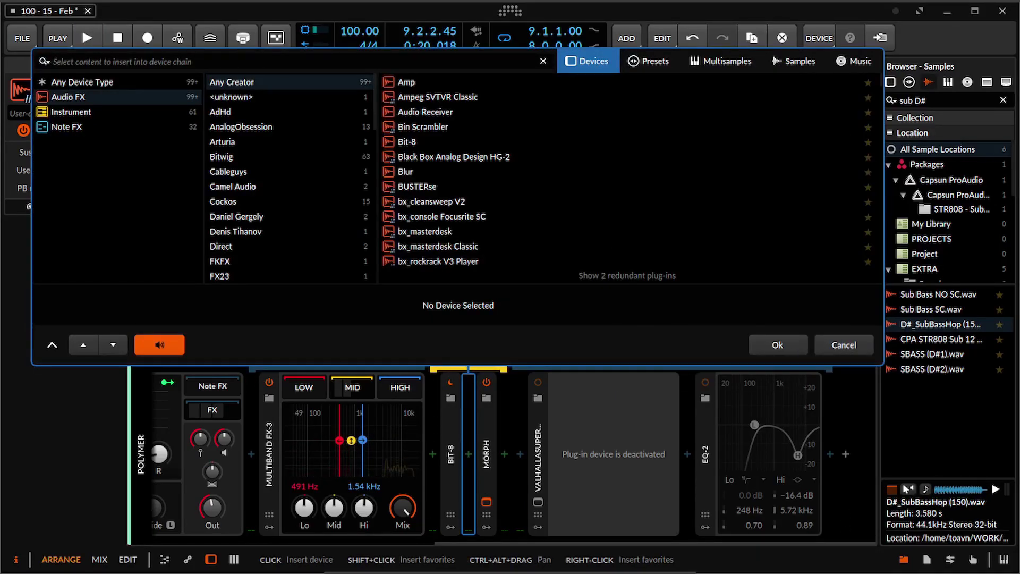
text(mo)
key(Down)
key(Return)
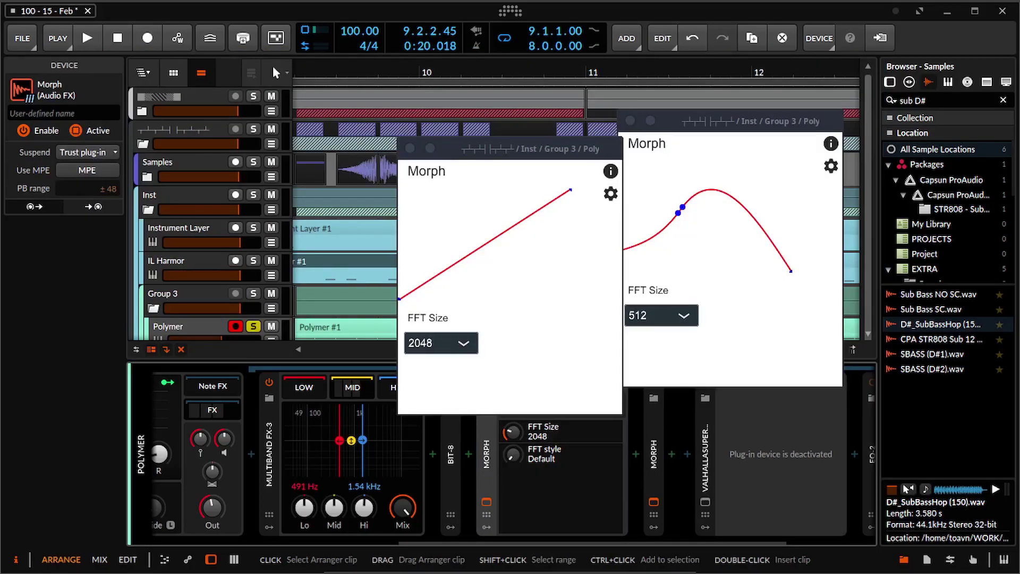
click(653, 501)
click(653, 462)
key(alt+a)
drag(531, 148, 758, 89)
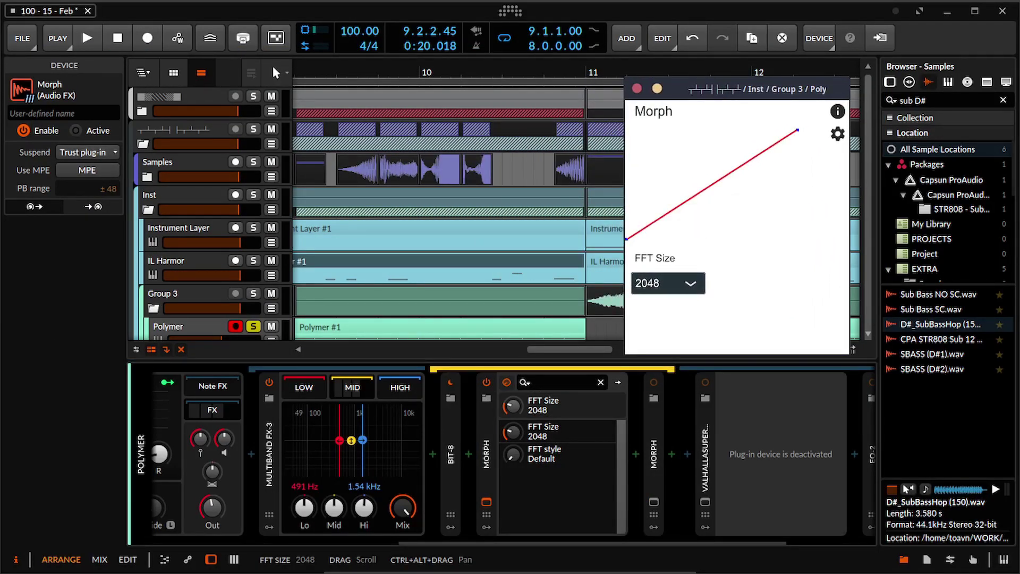
Step: Reshape the new Morph's curve with added points while auditioning, trying Bit-8 both after and before it
key(space)
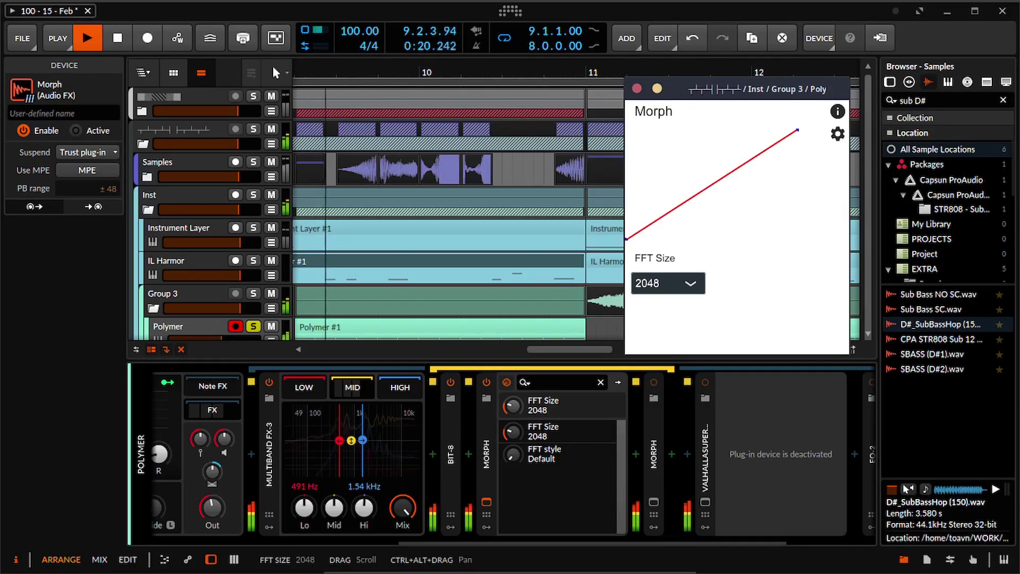
key(space)
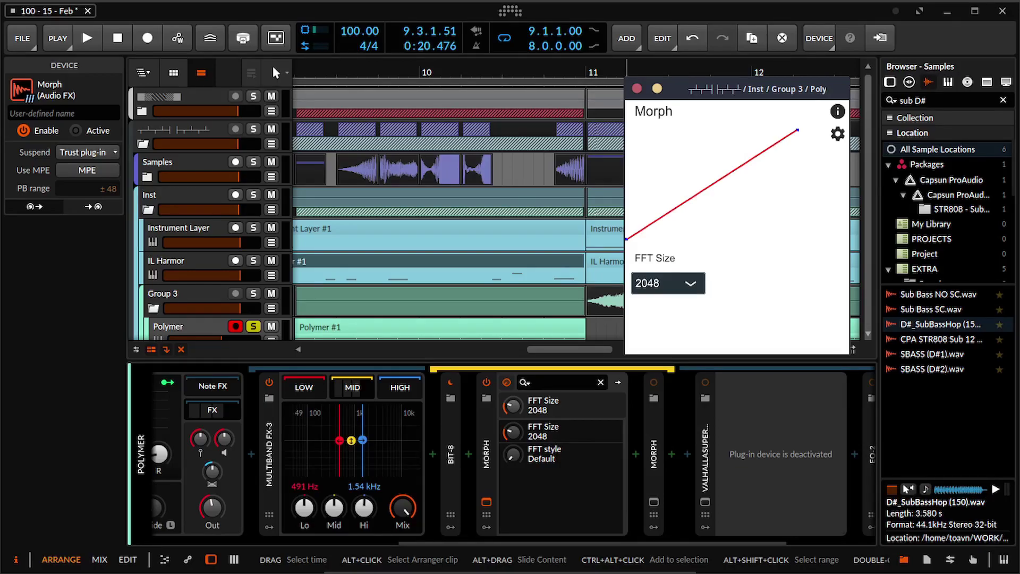
key(space)
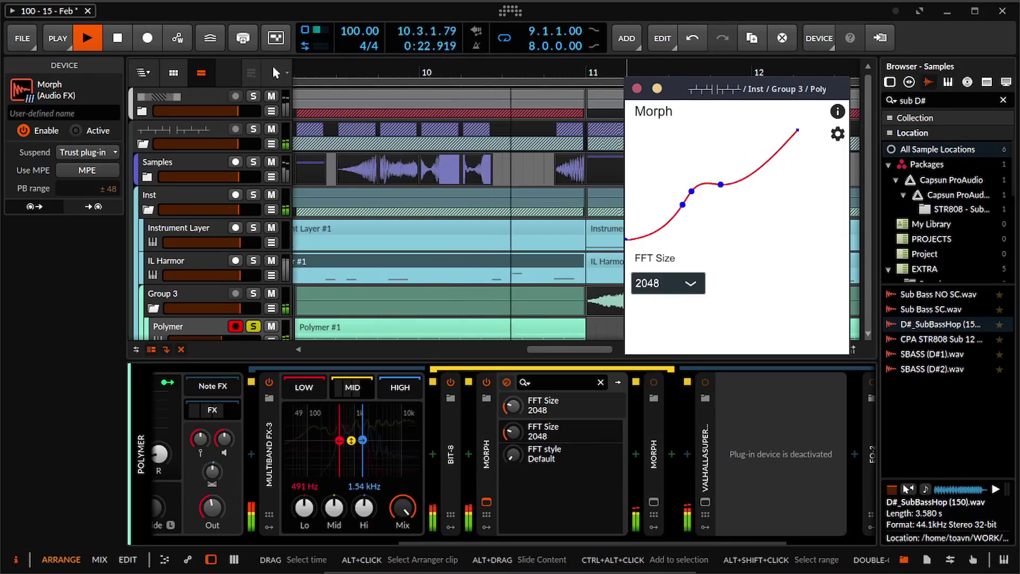
key(space)
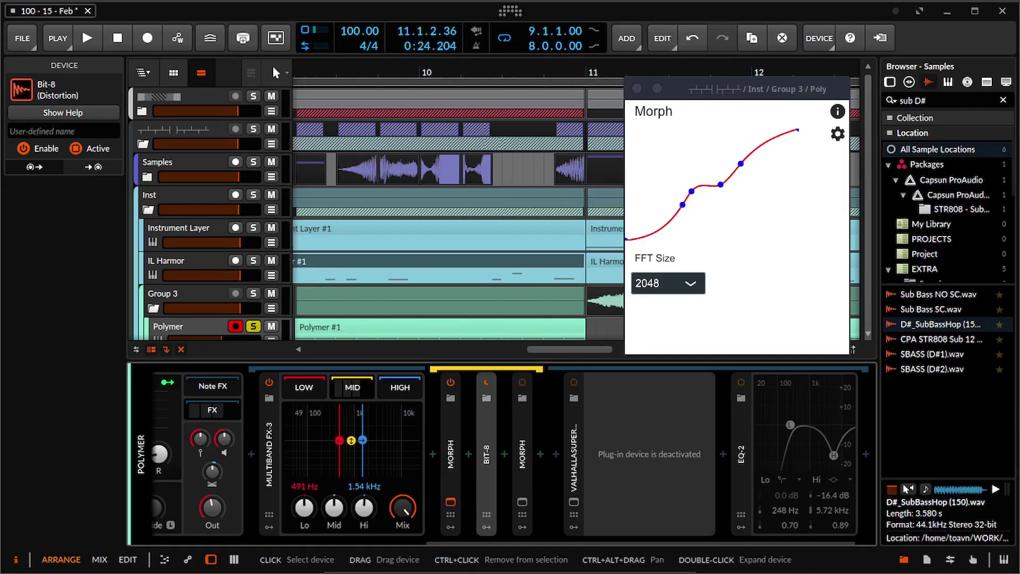
key(space)
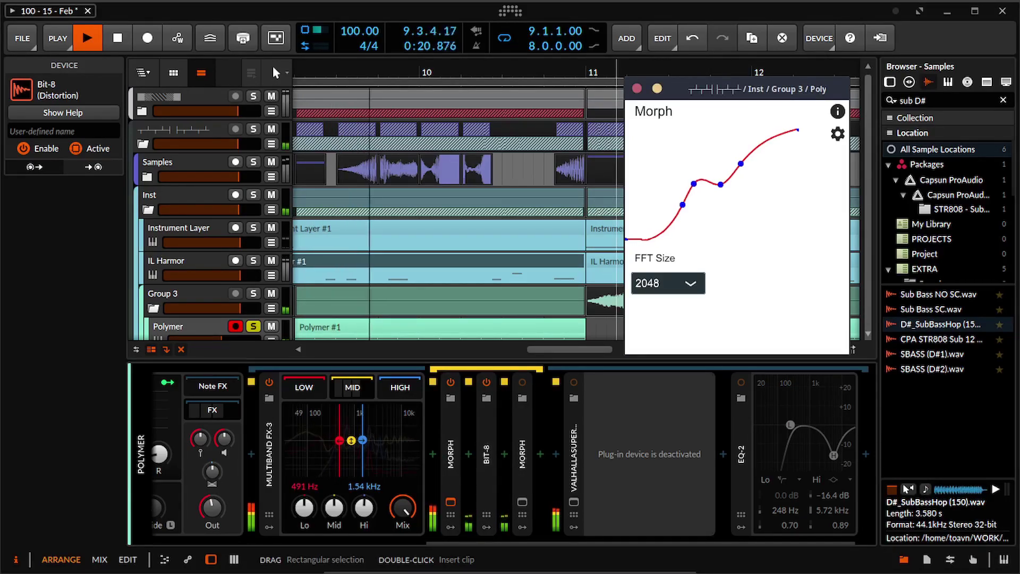
key(space)
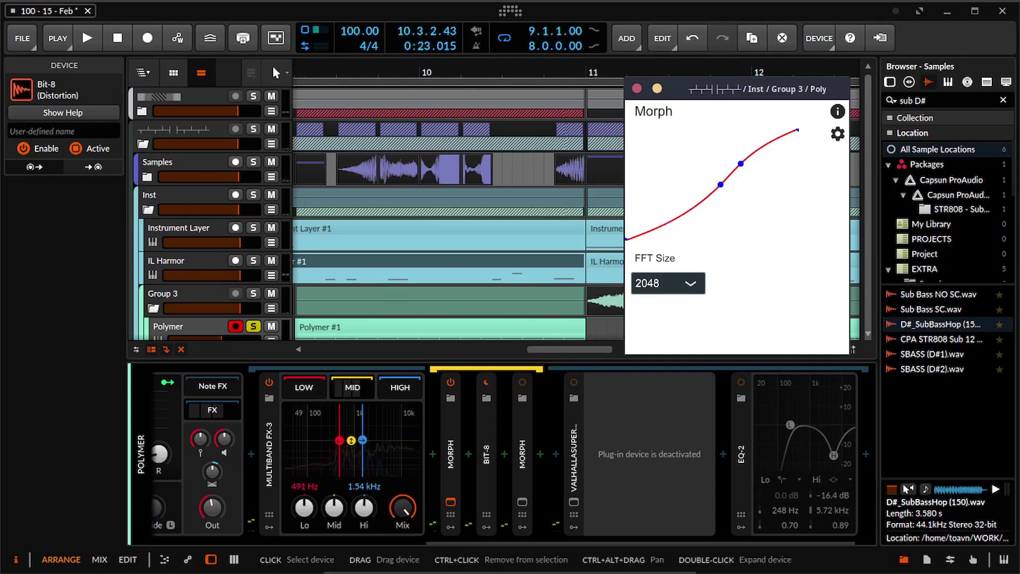
drag(486, 451, 444, 452)
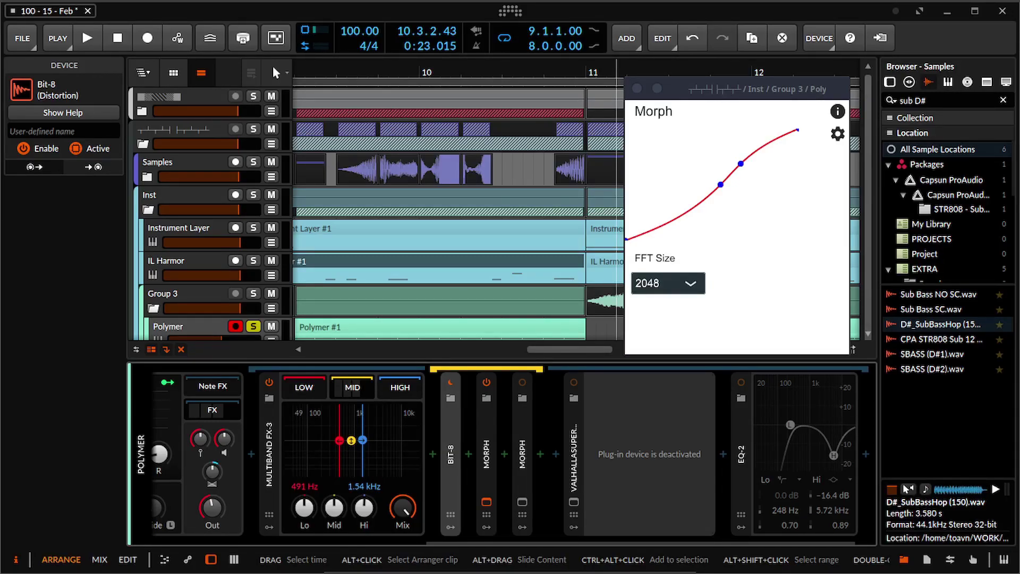
click(691, 200)
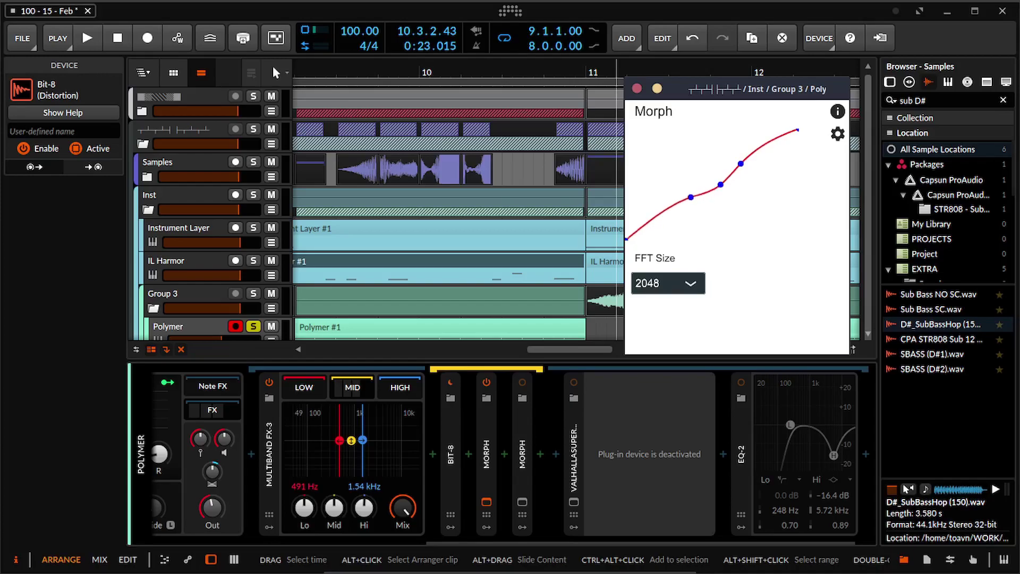
Step: Delete the newly added Morph from the Mid band and reactivate the original Morph
click(637, 88)
click(486, 454)
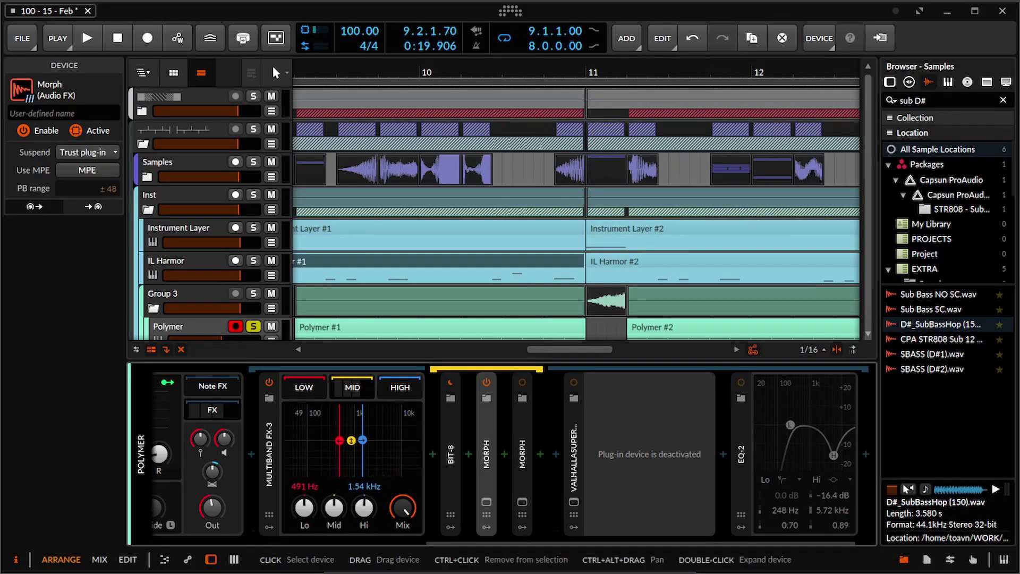
key(Delete)
Step: Collapse Multiband FX-3, then reactivate and collapse ValhallaSupermassive and audition the Polymer track with it
mouse_move(351, 452)
mouse_down()
mouse_move(473, 452)
mouse_move(351, 451)
mouse_up()
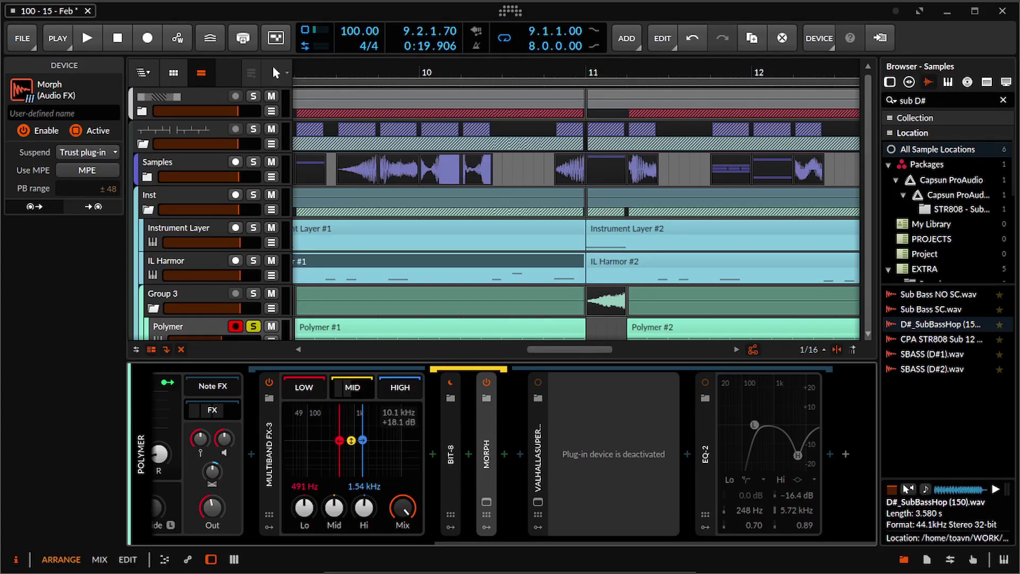
double_click(269, 454)
click(537, 454)
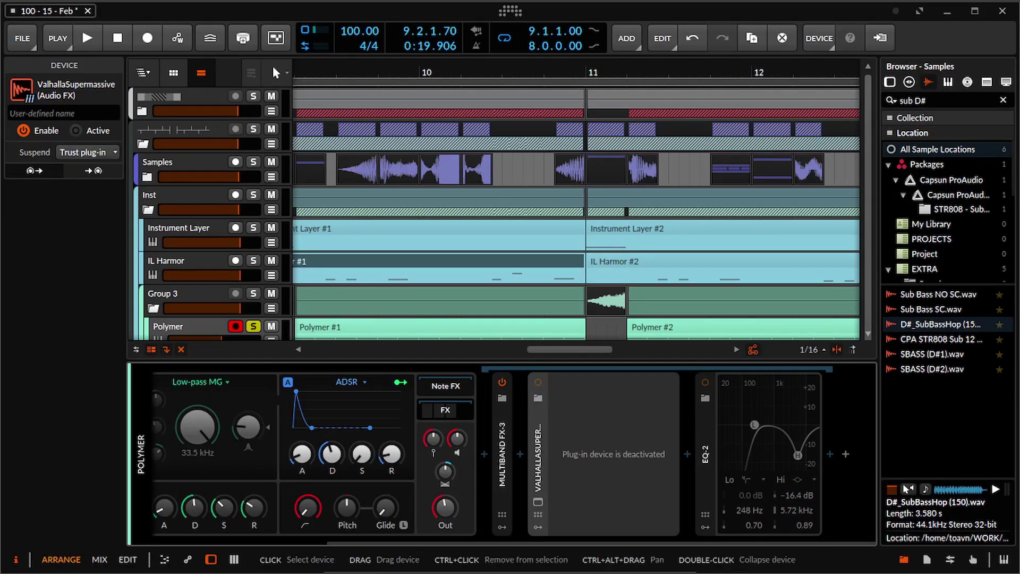
key(alt+a)
double_click(537, 454)
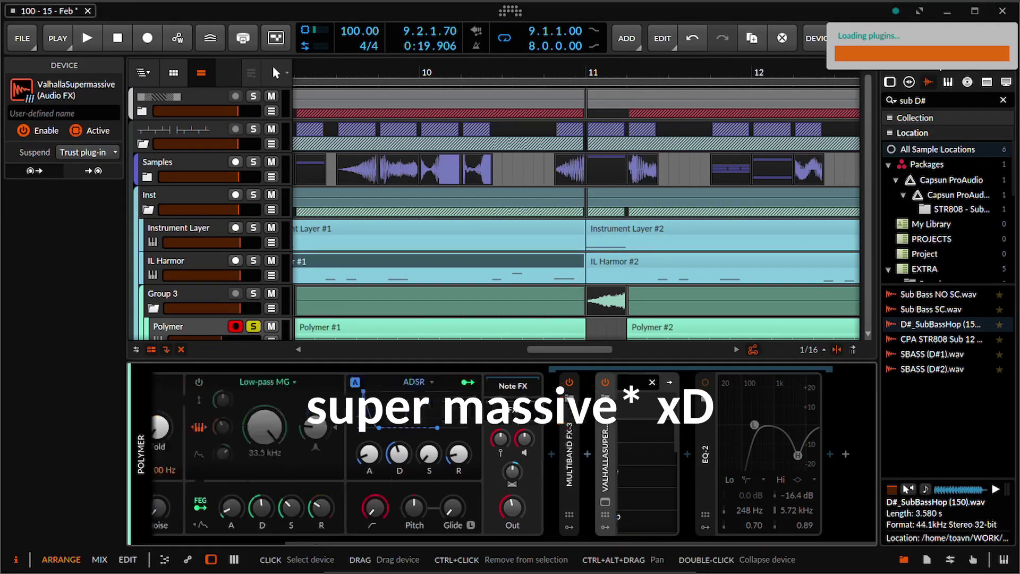
key(space)
key(space)
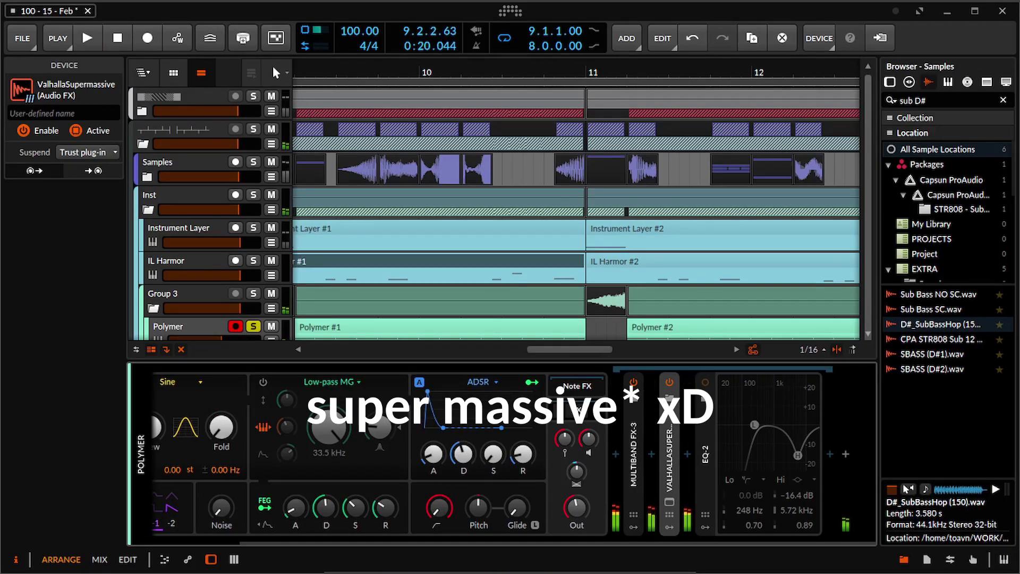
Step: Reactivate EQ-2 on the Polymer track and audition the complete effect chain
click(704, 454)
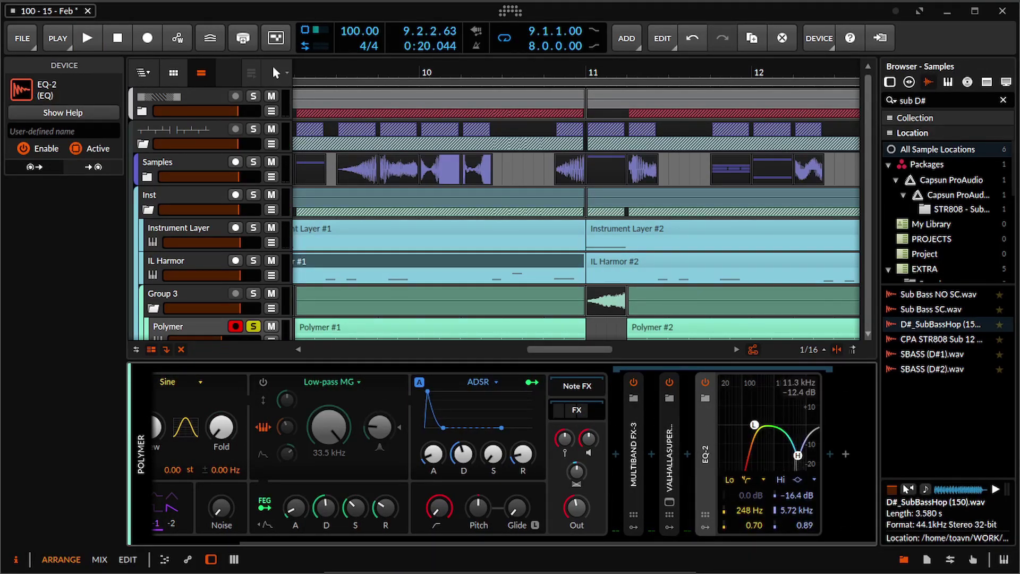
key(space)
key(space)
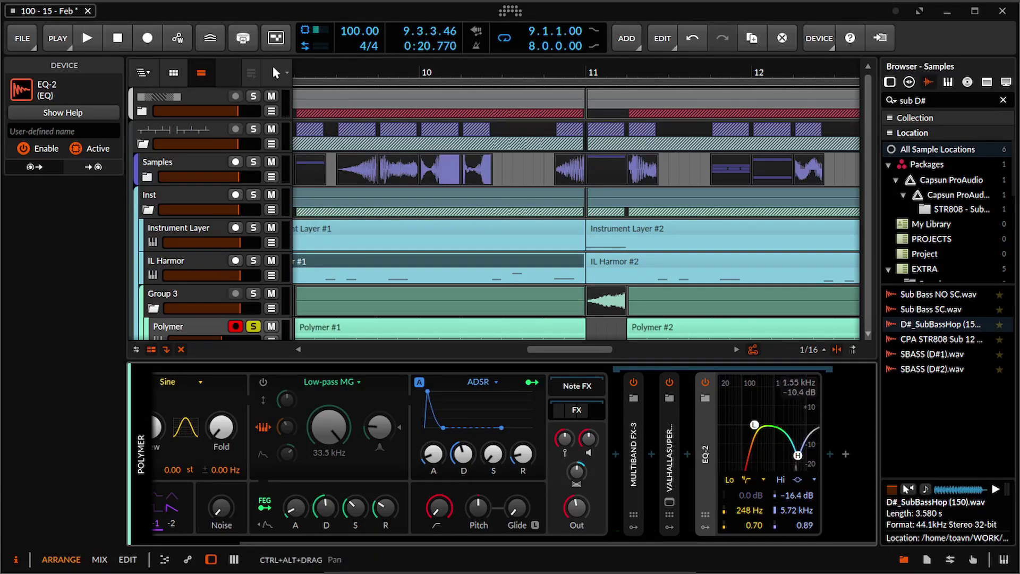
Step: Solo the Cymatics - Water track, show its device chain, and audition it
scroll(637, 228, down, 4)
click(253, 267)
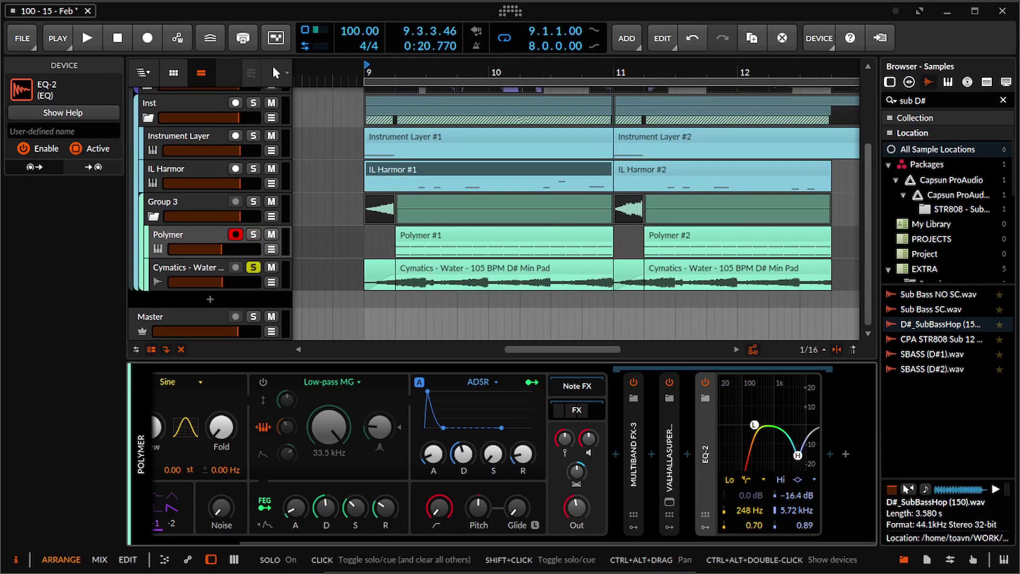
click(189, 268)
key(space)
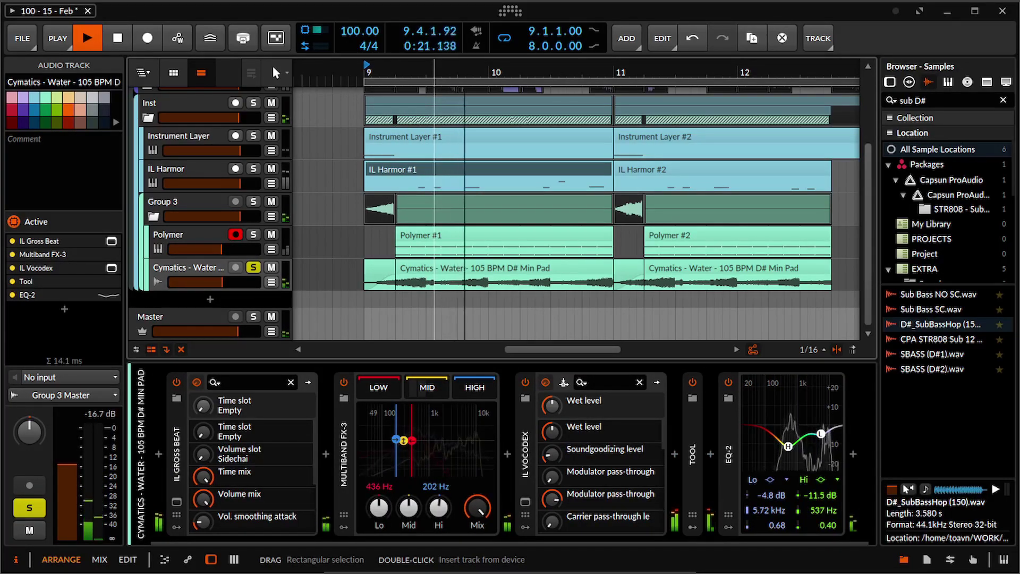
key(space)
Step: Deactivate all five devices on the Cymatics - Water track and audition the dry pad sample
click(176, 452)
key(alt+a)
key(alt+a)
key(ctrl+a)
key(alt+a)
key(space)
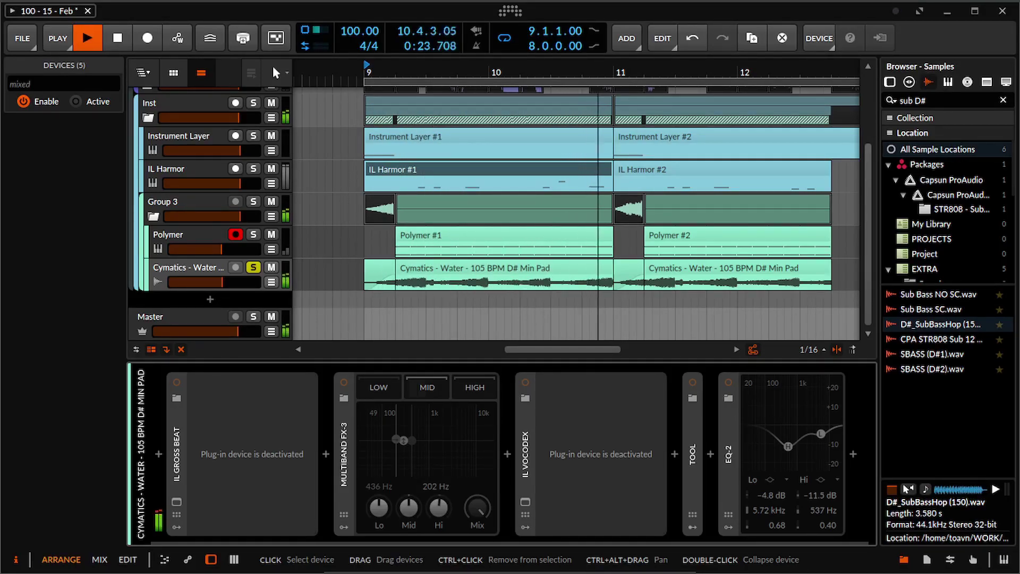
Step: Reactivate all five devices on the Cymatics - Water track and audition the fully processed pad
key(space)
key(ctrl+z)
key(space)
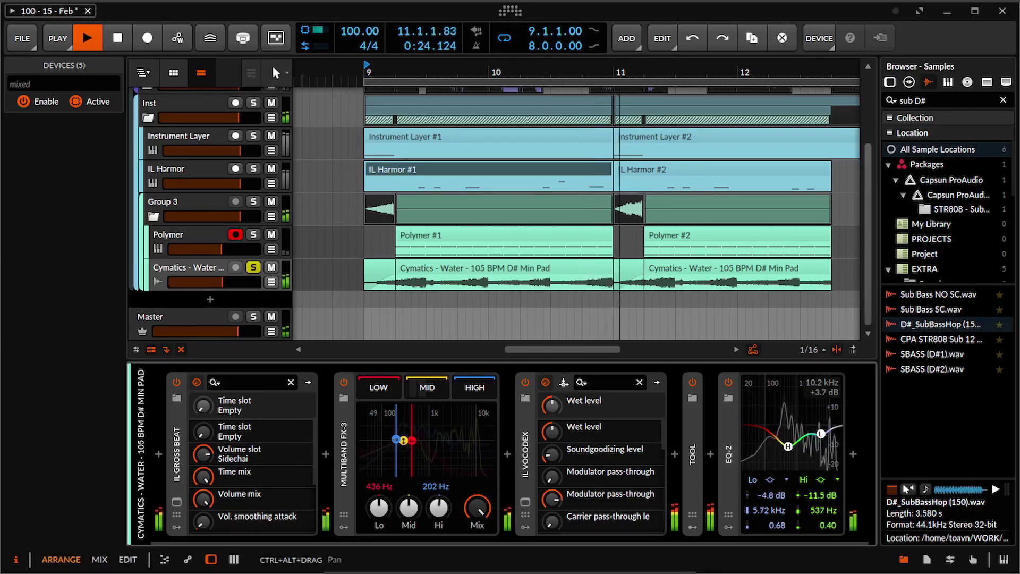
key(space)
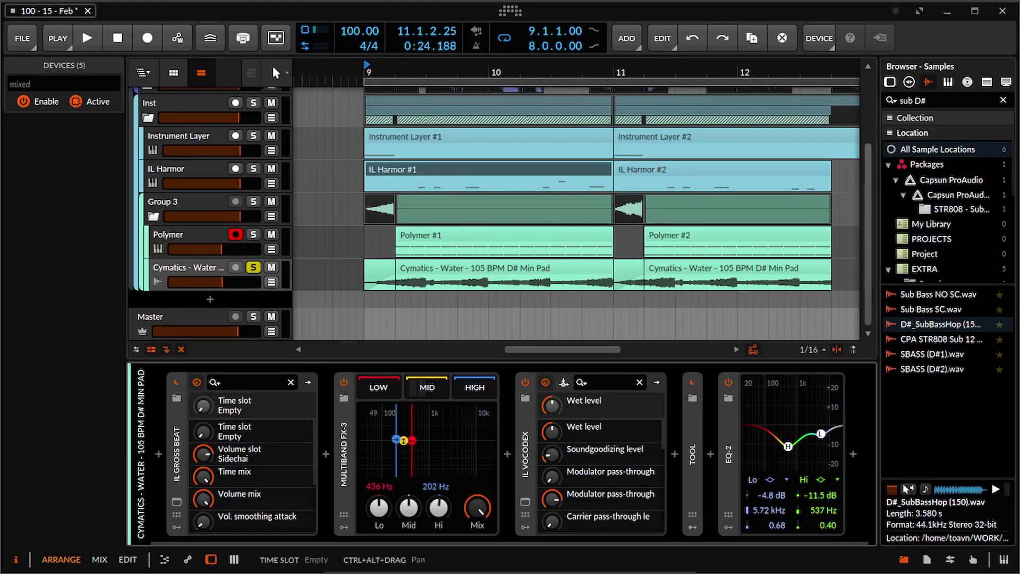
Step: Open the IL Gross Beat window on the Cymatics - Water track and audition its Sidechain volume pattern
click(176, 454)
click(176, 501)
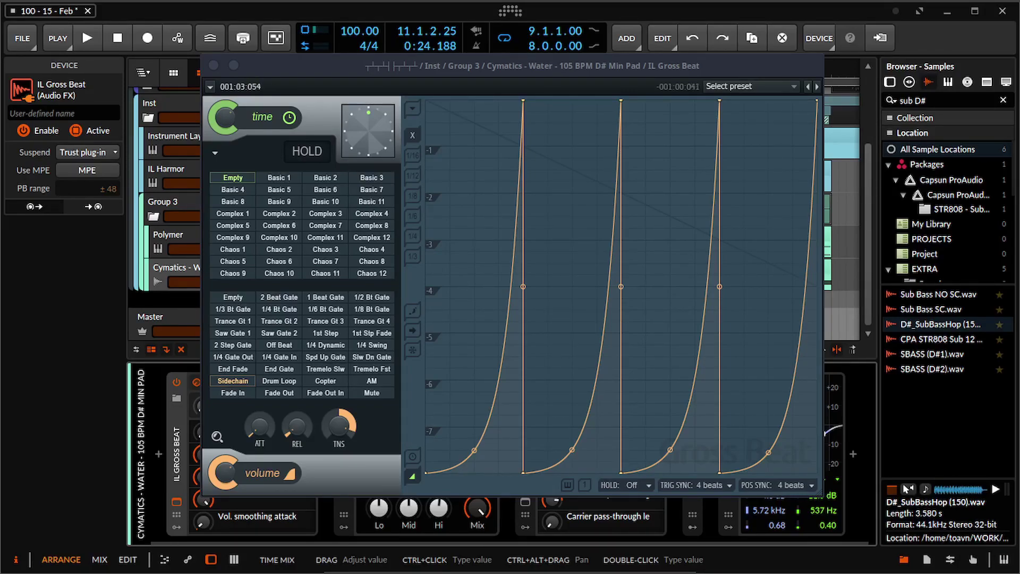
key(space)
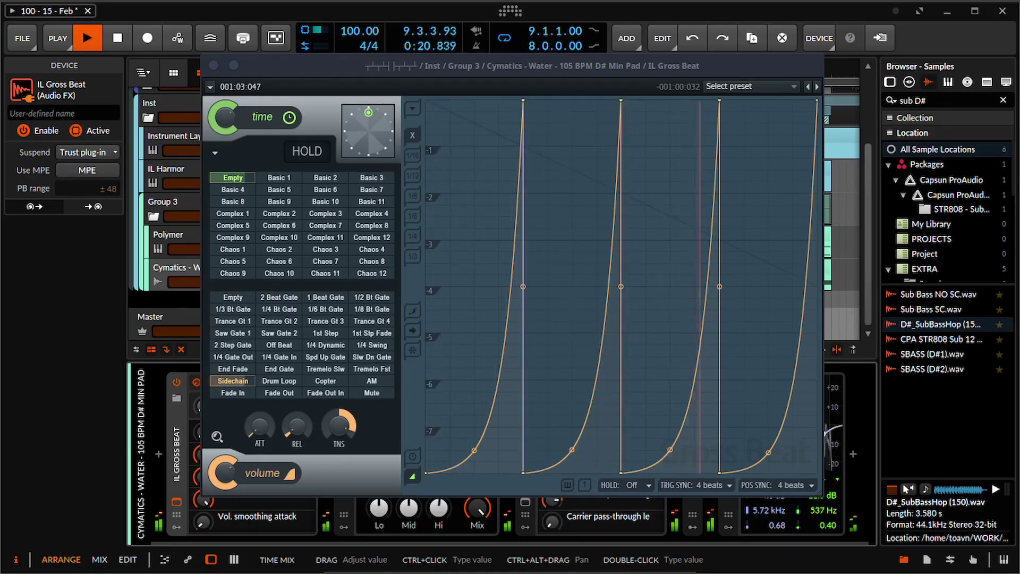
key(space)
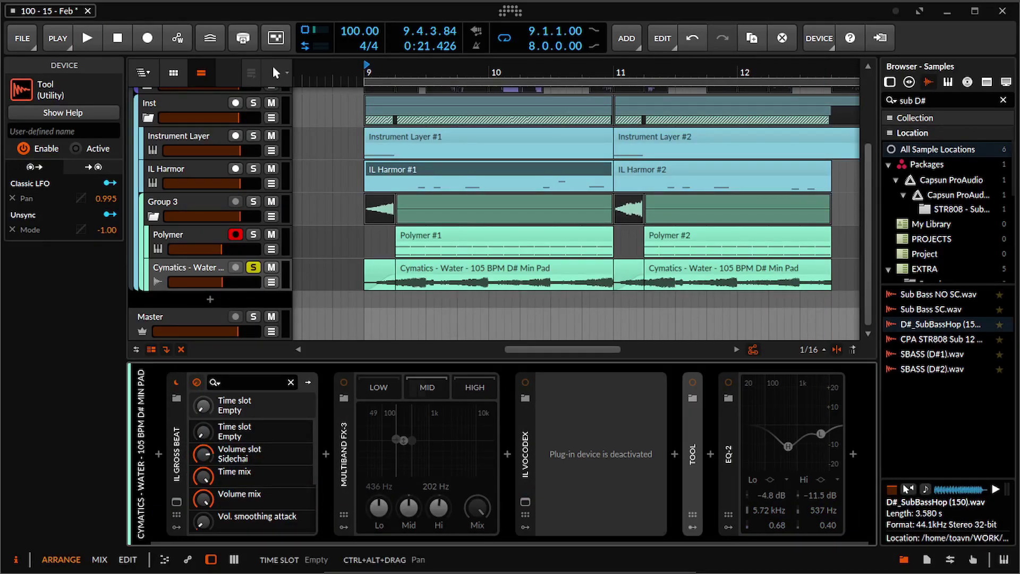
Step: Reactivate Multiband FX-3 on the Cymatics - Water track, audition it, and show its Mid band's devices
click(343, 382)
key(space)
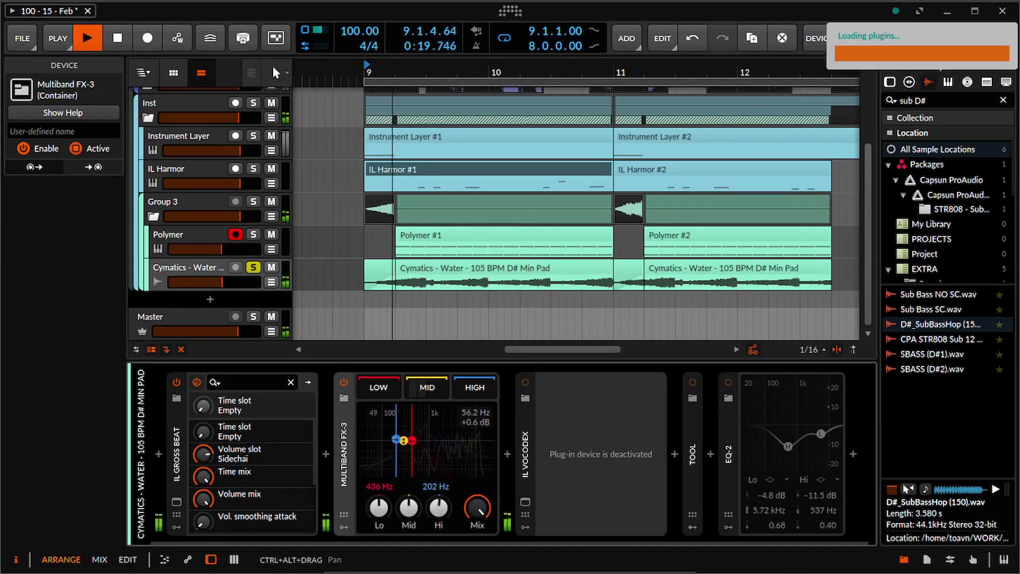
key(space)
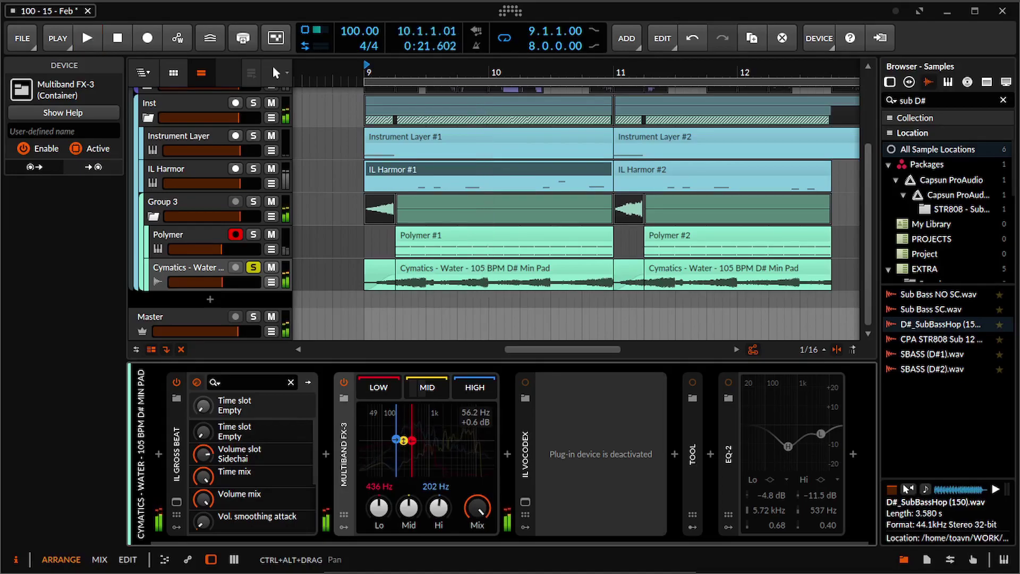
click(427, 388)
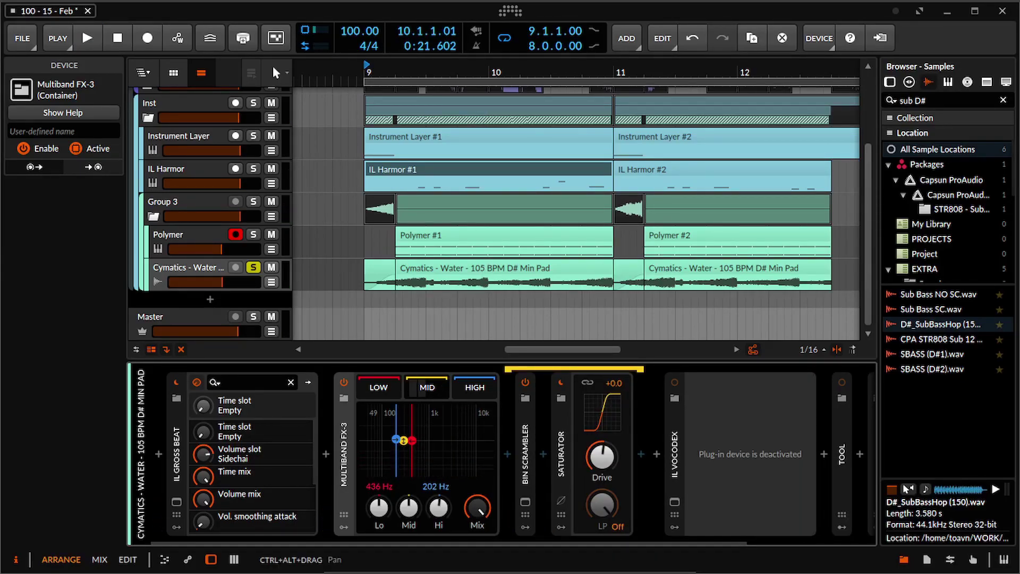
Step: Try Multiband FX-3's high crossover at 4.99 kHz while auditioning the pad, and undo the crossover change
key(ctrl+z)
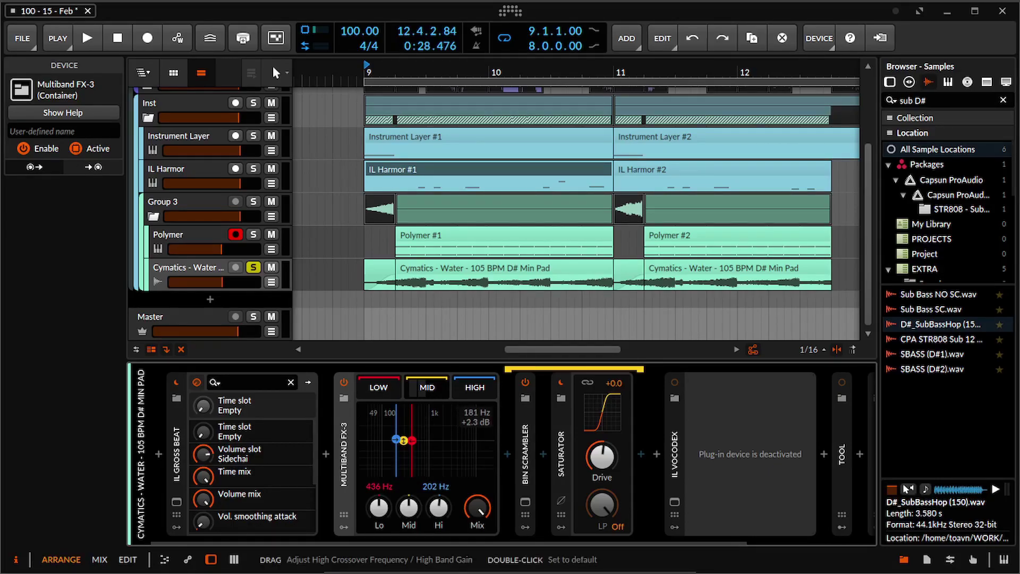
key(space)
drag(396, 440, 462, 440)
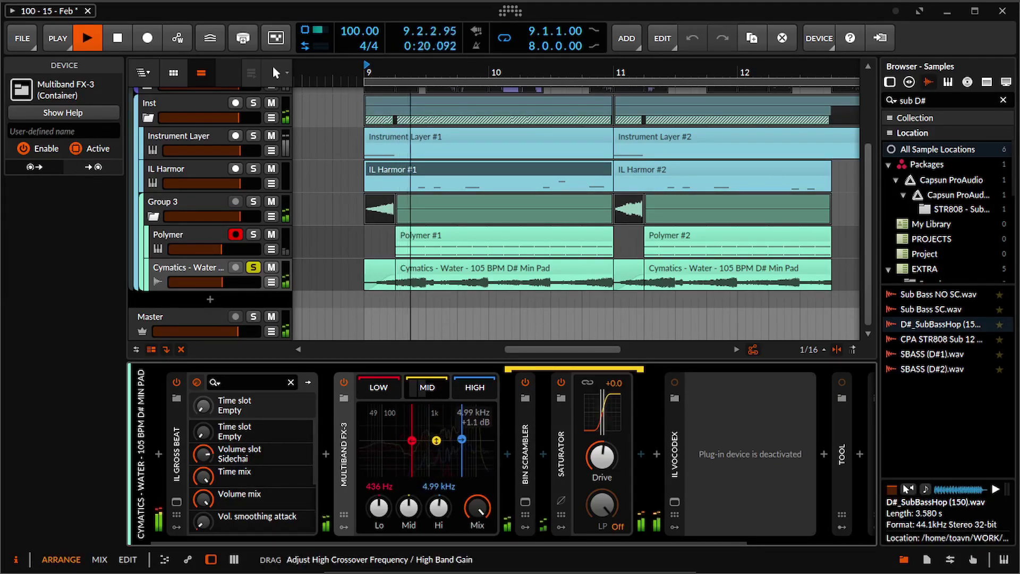
key(space)
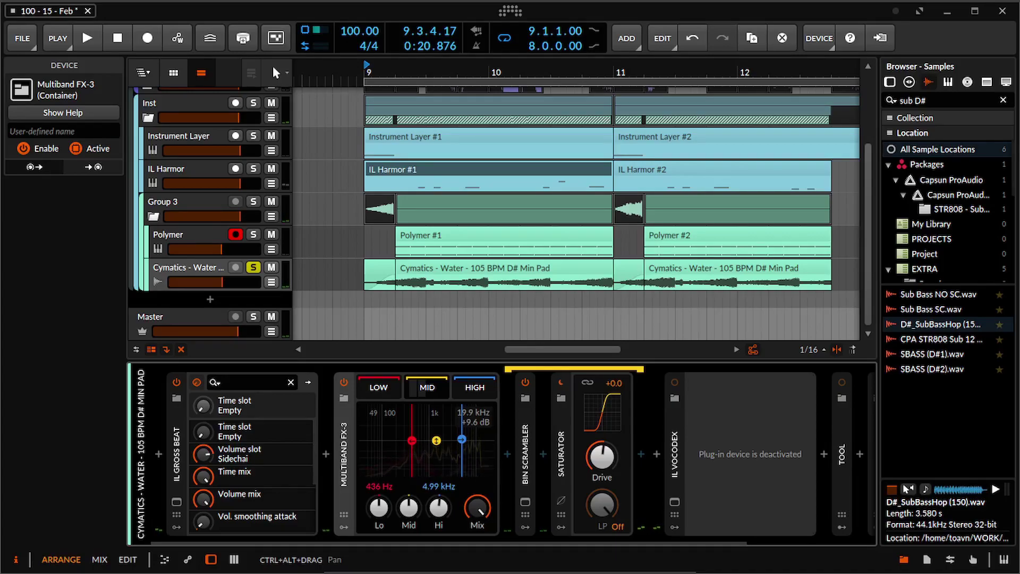
key(ctrl+z)
Step: Audition the pad through Multiband FX-3 and open the Mid band's Bin Scrambler window to examine its settings
key(space)
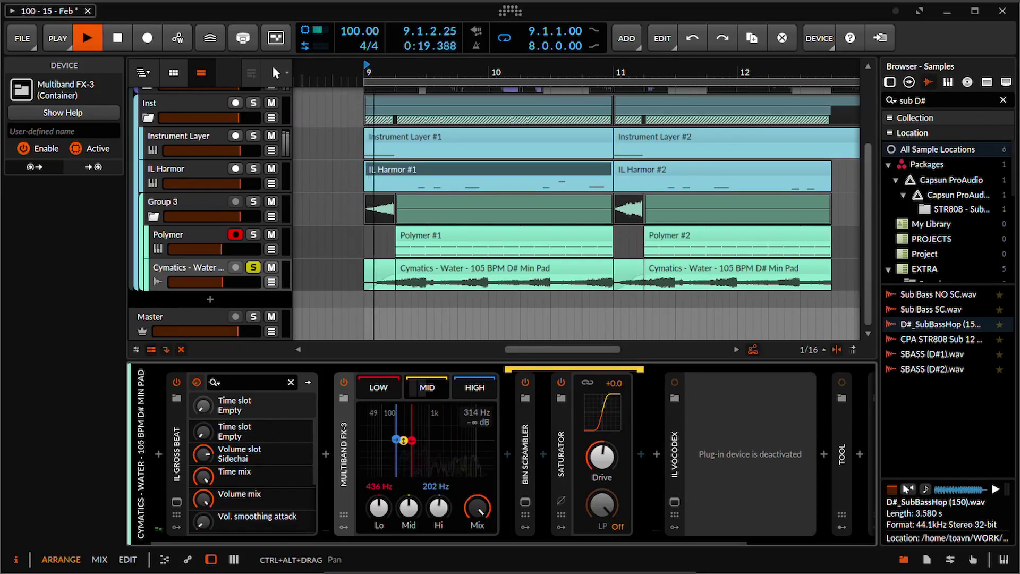
key(space)
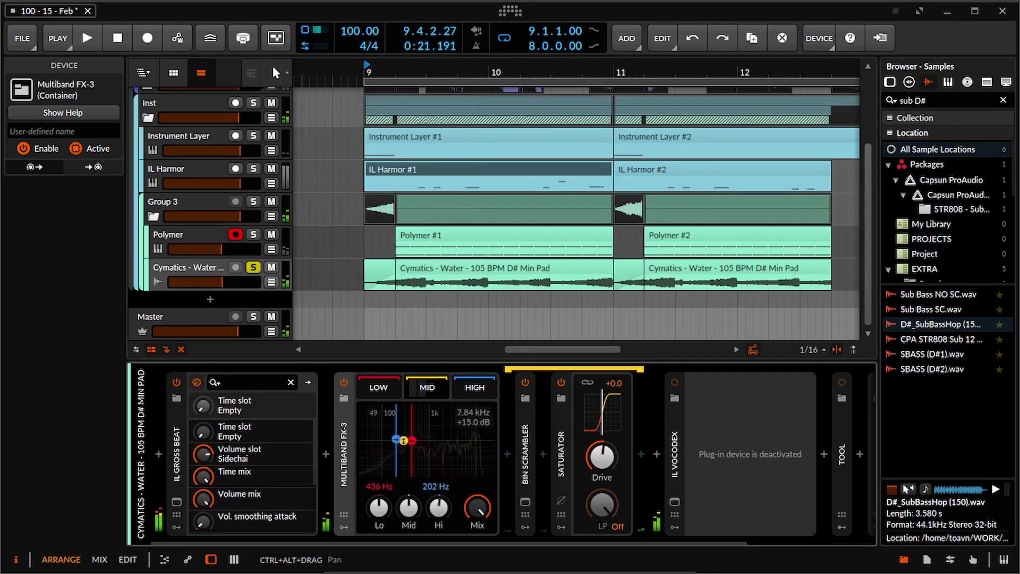
click(525, 502)
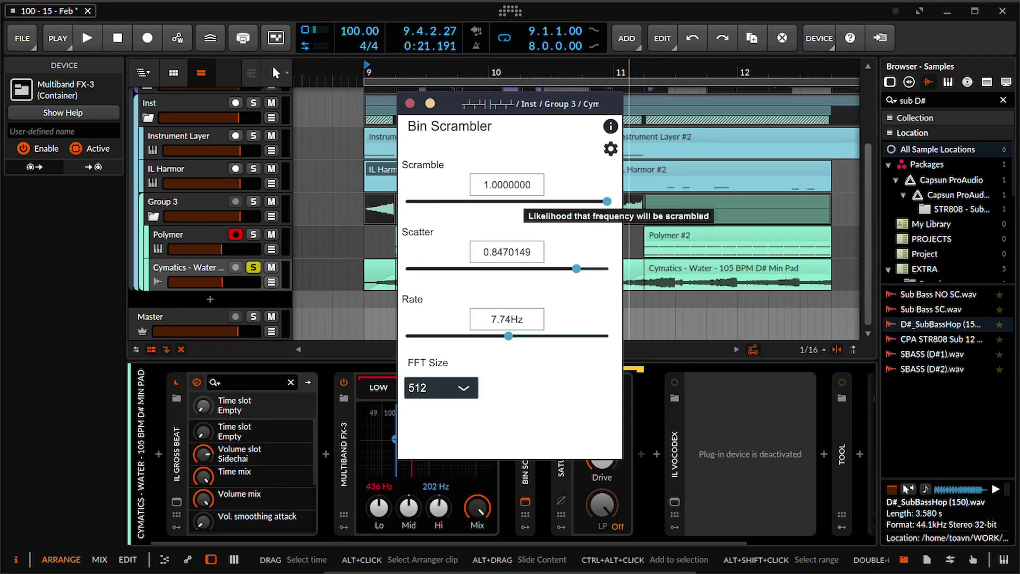
Step: Reactivate IL Vocodex on the Cymatics - Water track and open its plug-in window
click(674, 452)
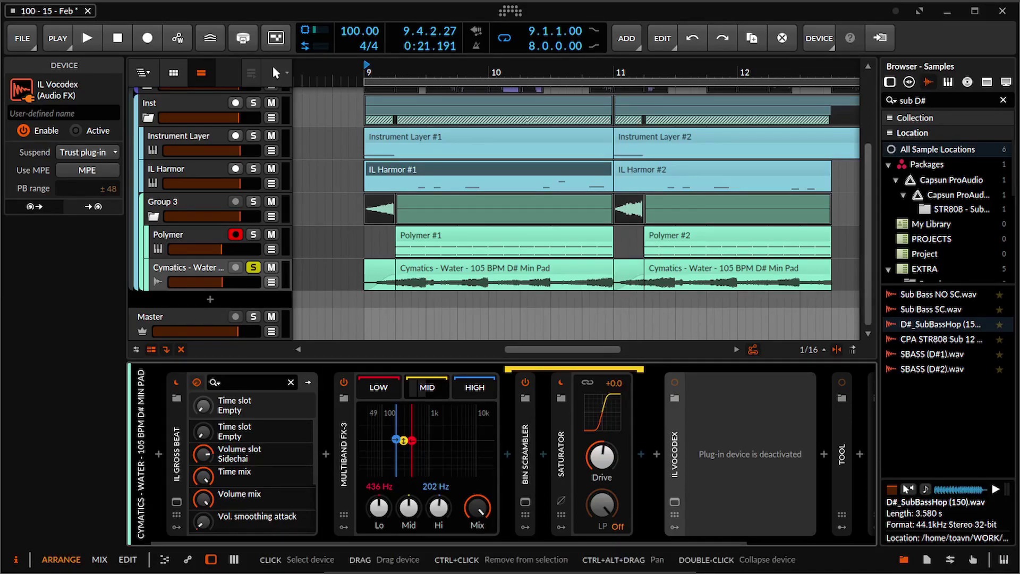
click(675, 383)
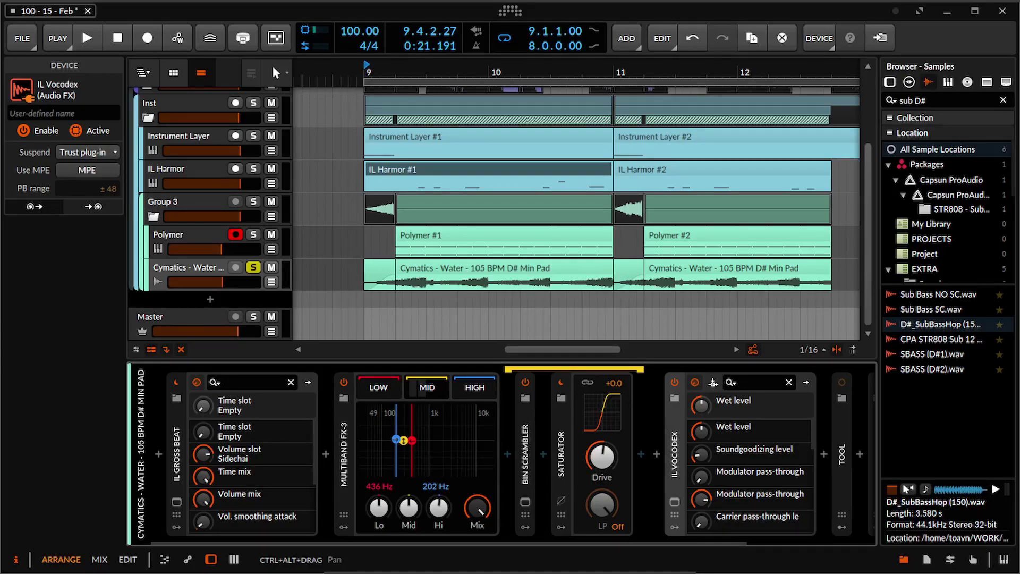
click(713, 381)
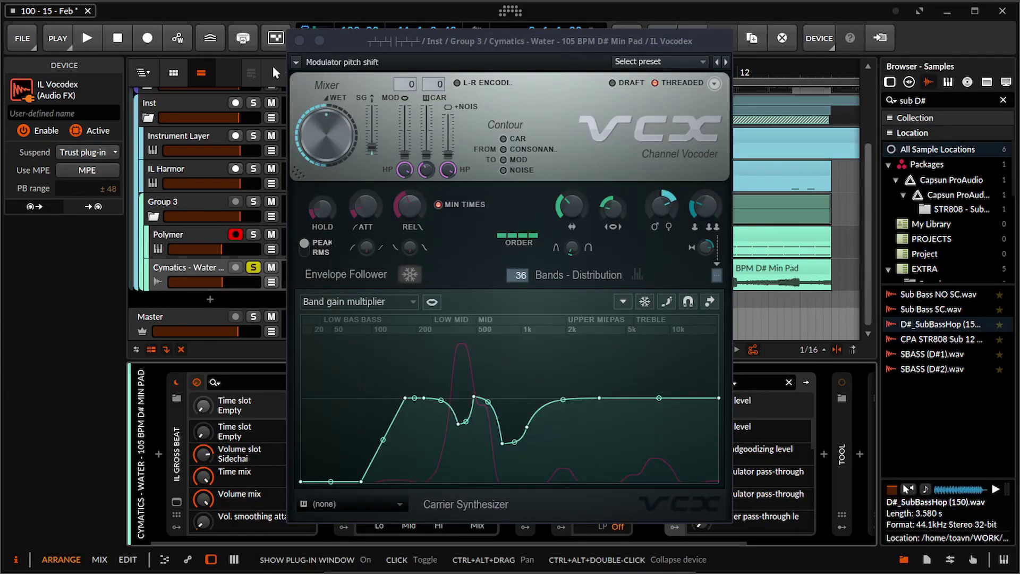
Step: Audition the pad through IL Vocodex with modulator pitch shifts of -1200 and +524 cents, and close the plug-in window
key(space)
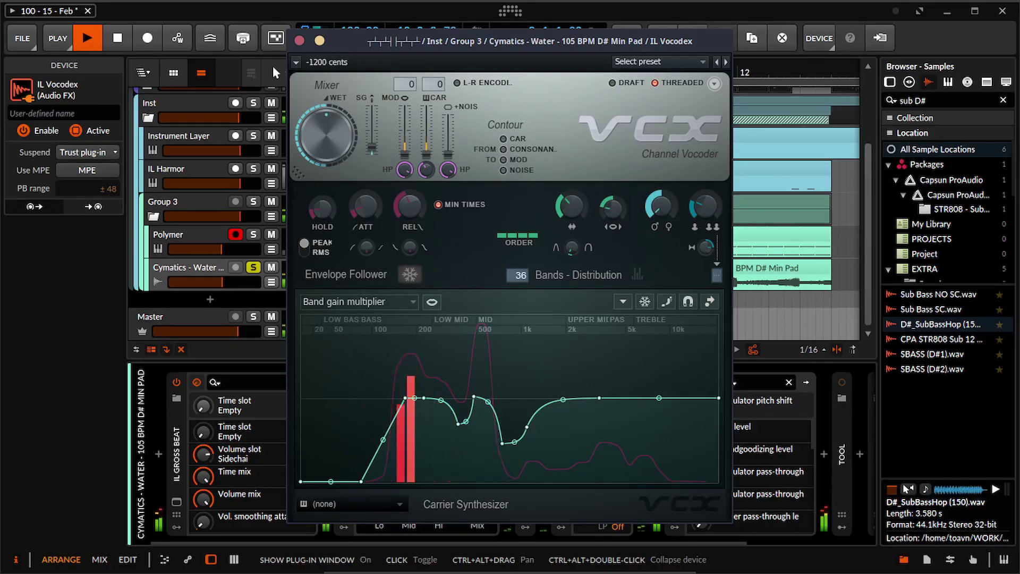
key(space)
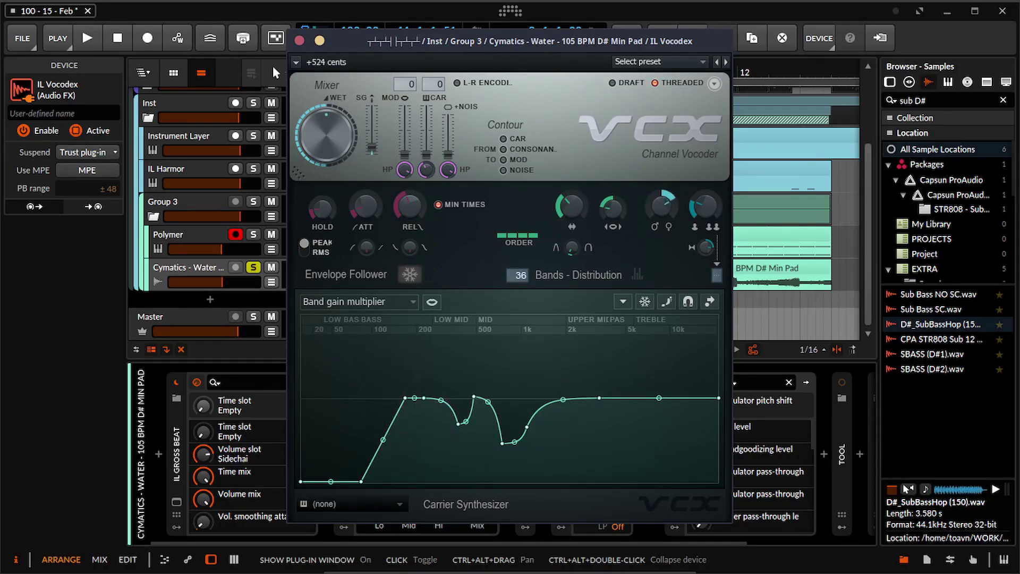
key(space)
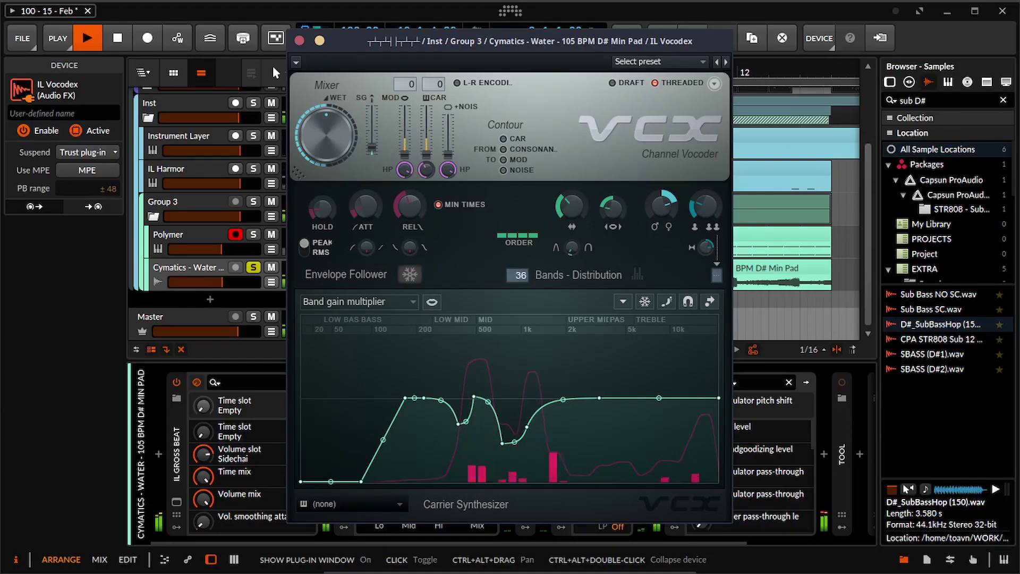
key(space)
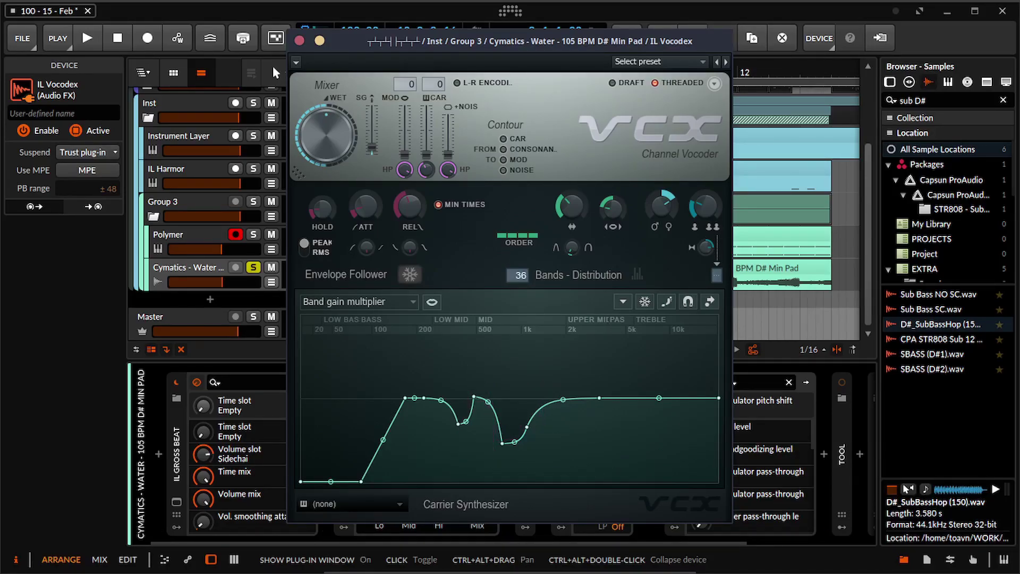
drag(409, 41, 357, 28)
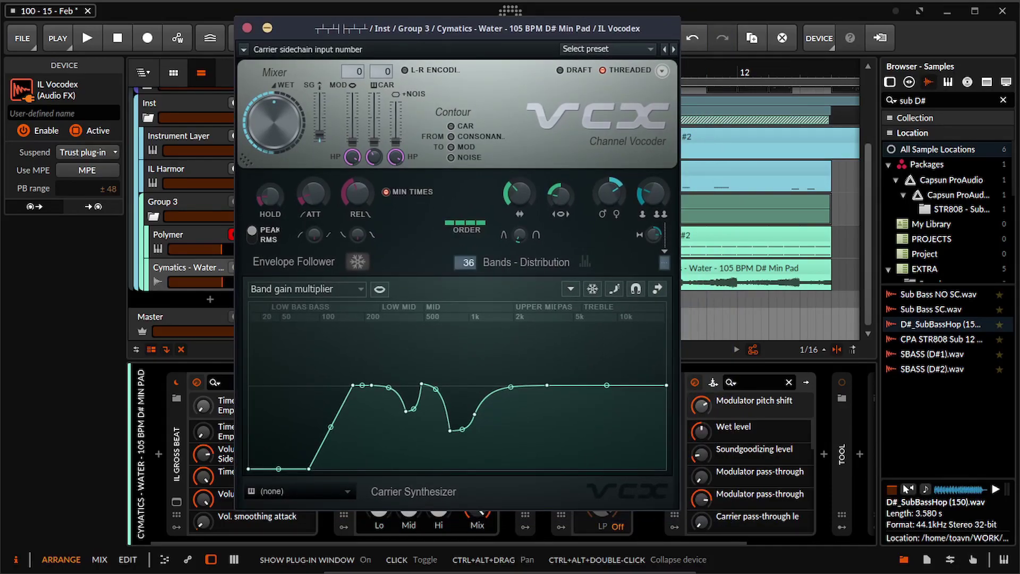
click(247, 28)
Step: Expand and collapse the Tool device to inspect its panning, and audition the pad with Tool and EQ-2 reactivated
click(842, 454)
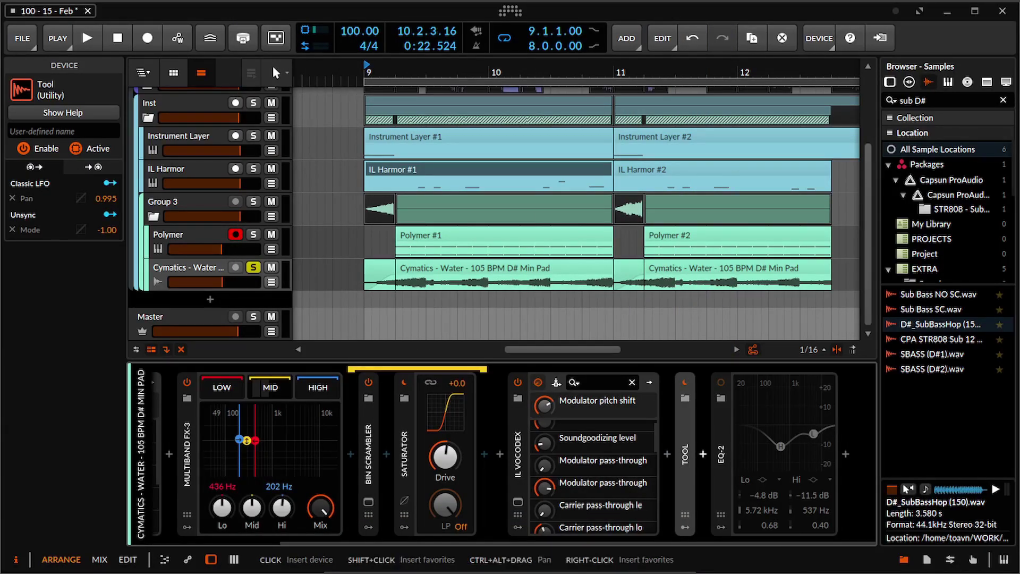
double_click(685, 454)
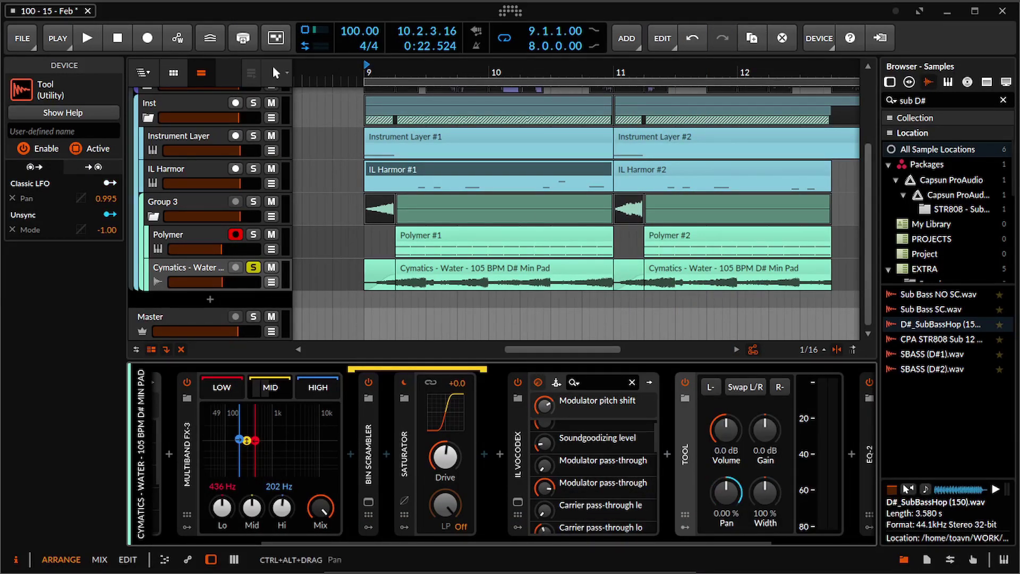
double_click(684, 454)
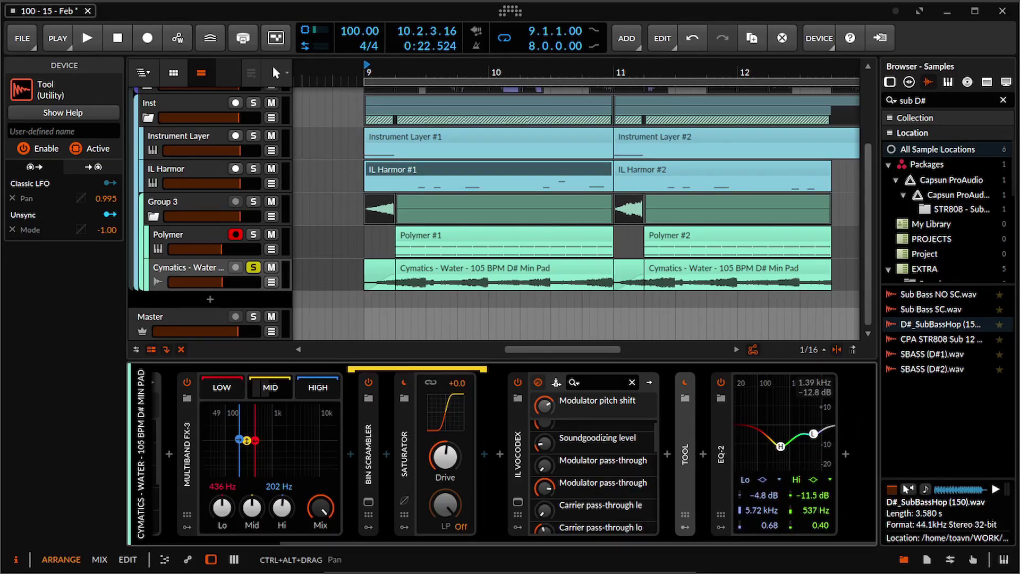
key(space)
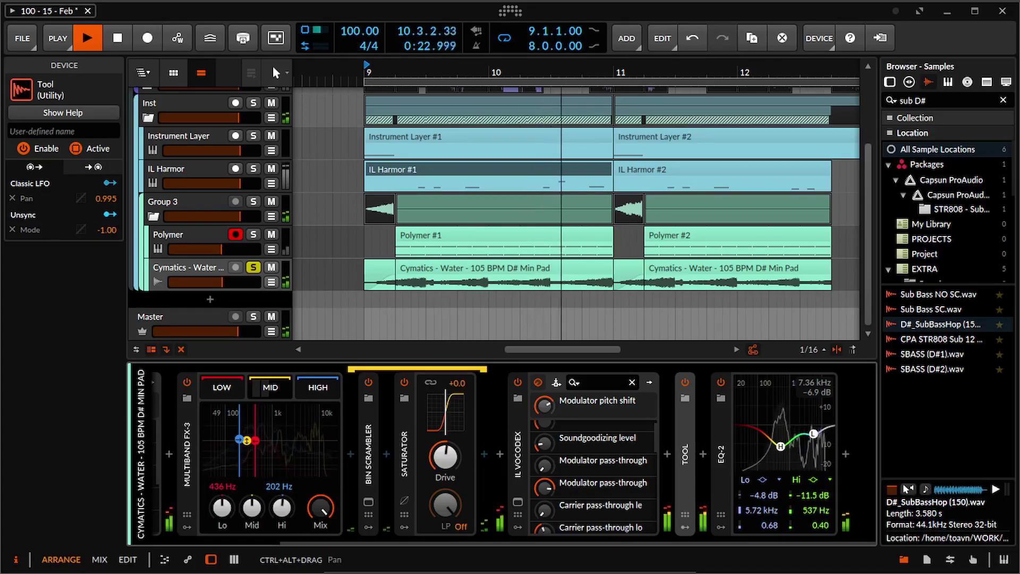
key(space)
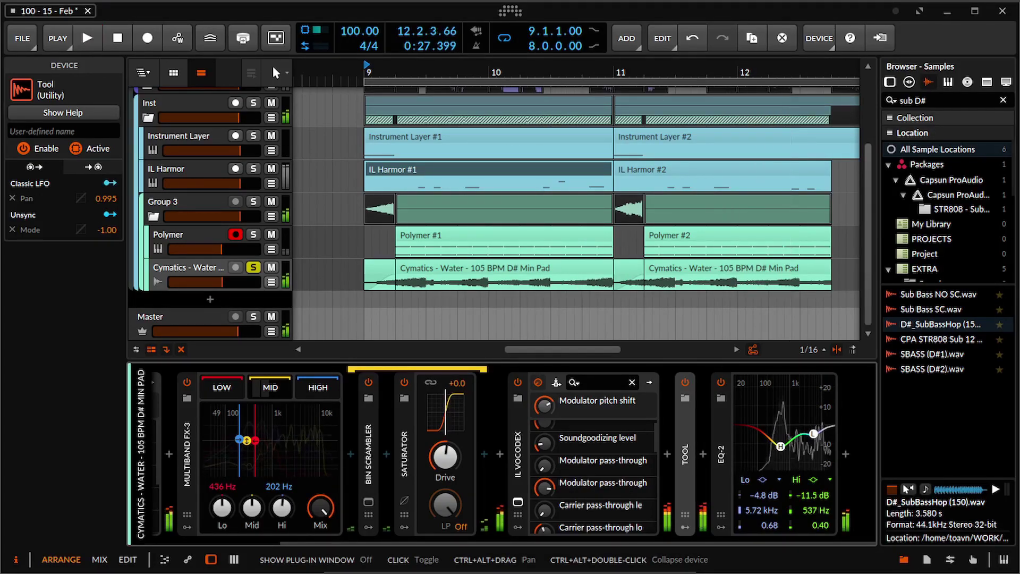
Step: Compare the dry and processed pad by deactivating and reactivating all devices on the Cymatics - Water track
key(ctrl+a)
key(alt+a)
key(space)
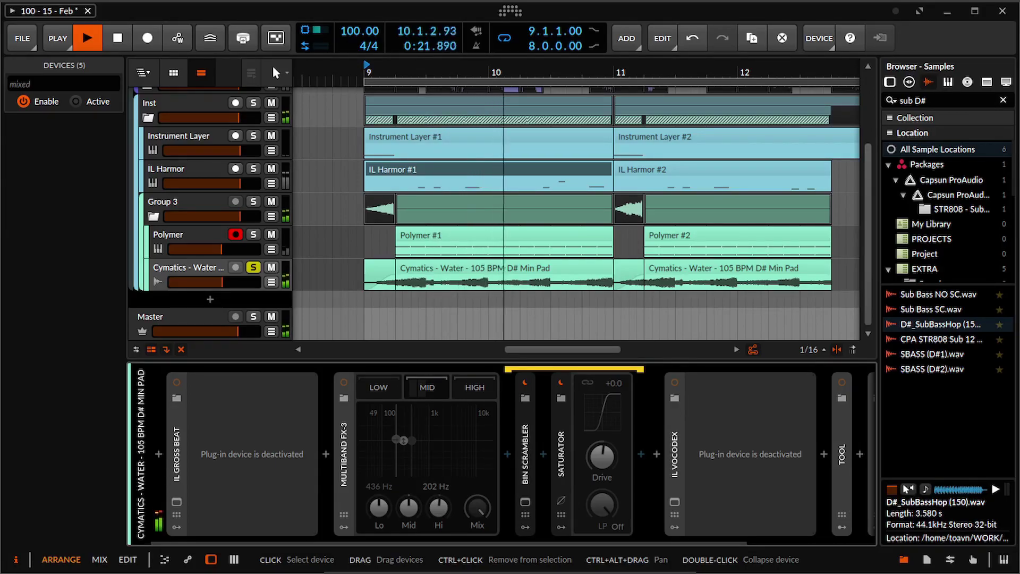
key(space)
key(alt+a)
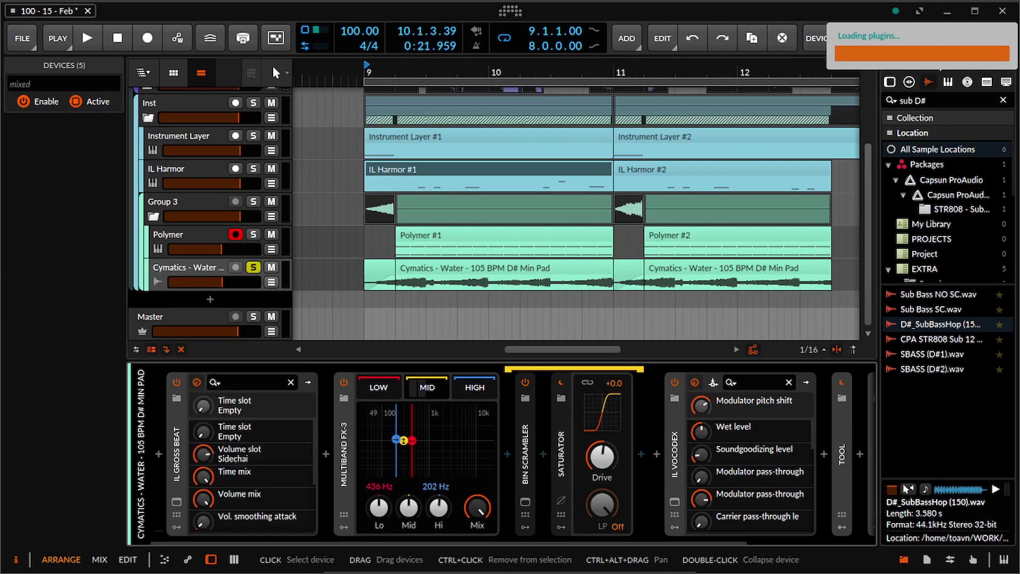
key(space)
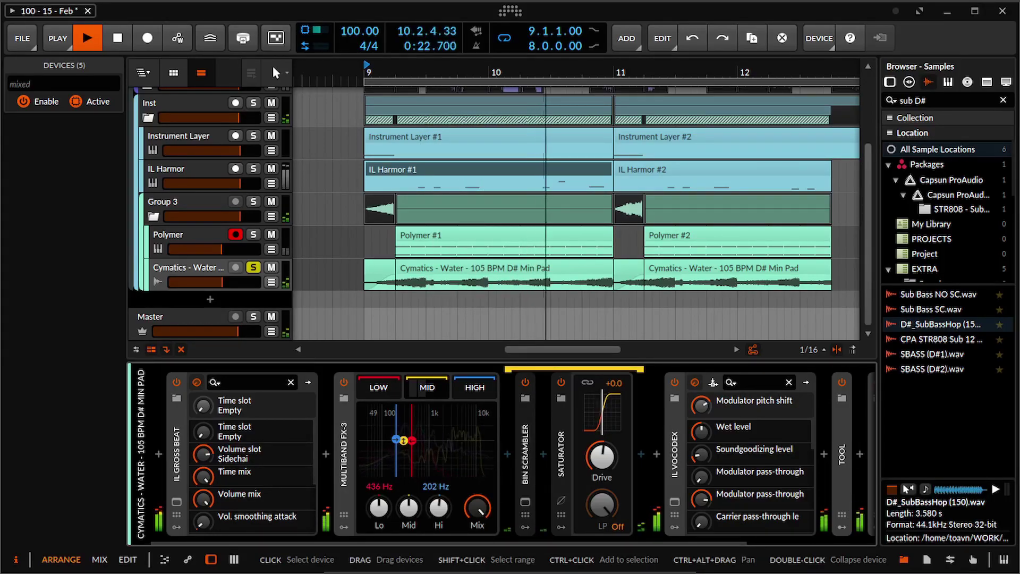
key(space)
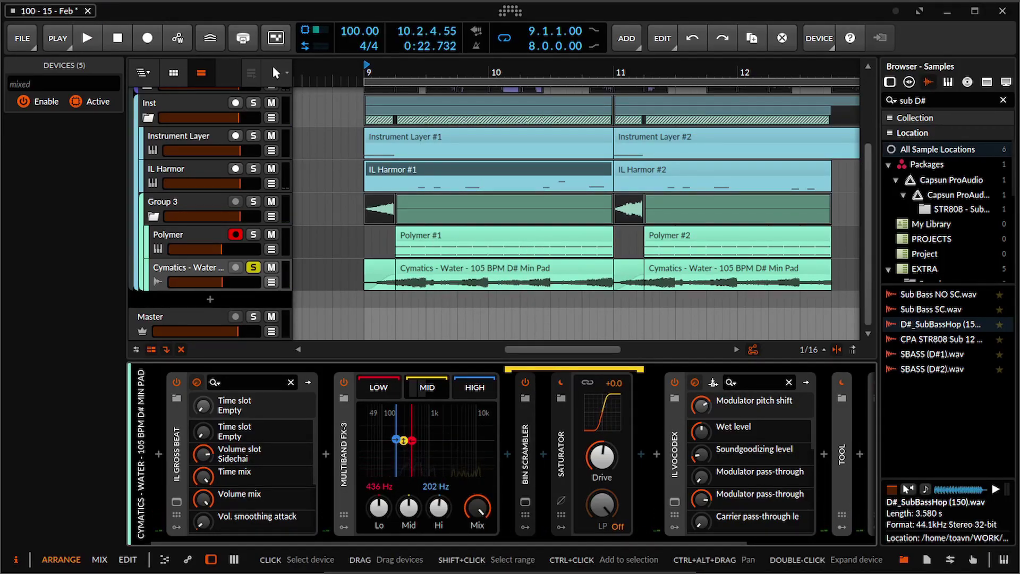
Step: Widen the arrangement view to show all the instrument clips from bar 9 to bar 17
scroll(576, 201, up, 3)
scroll(576, 201, down, 3)
key(minus)
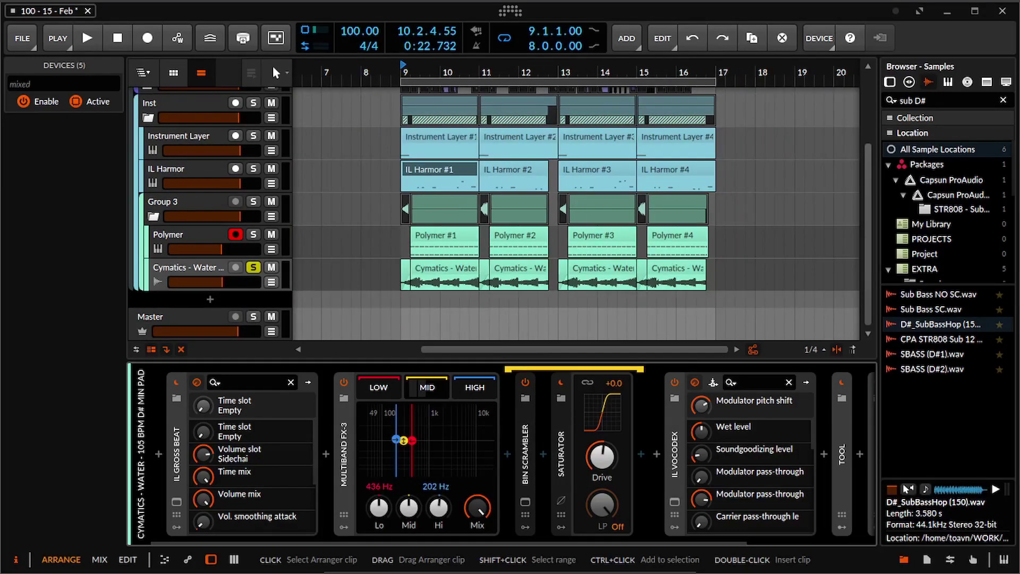